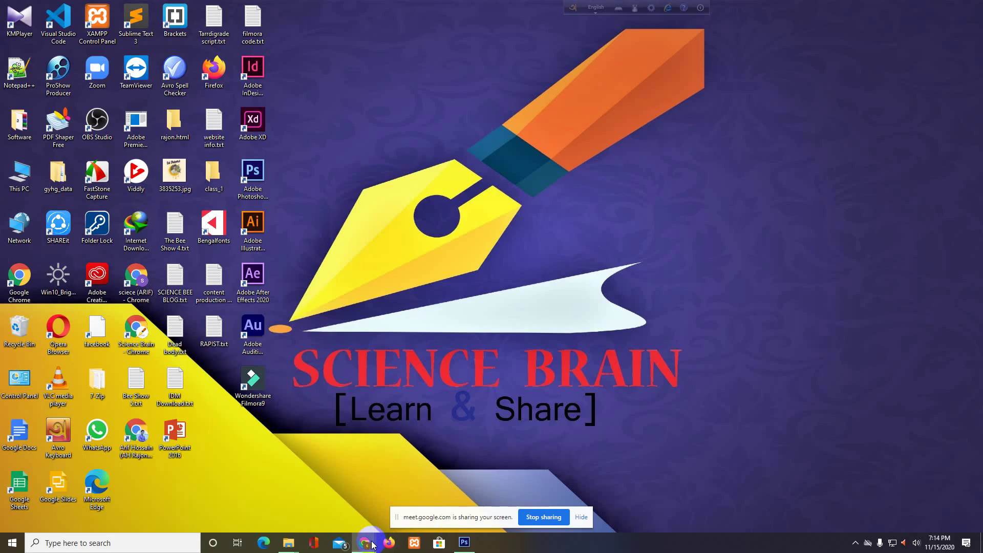
# - Admit the waiting participant to the Meet call, bringing it to 11, and show the attendance sheet
pyautogui.click(313, 519)
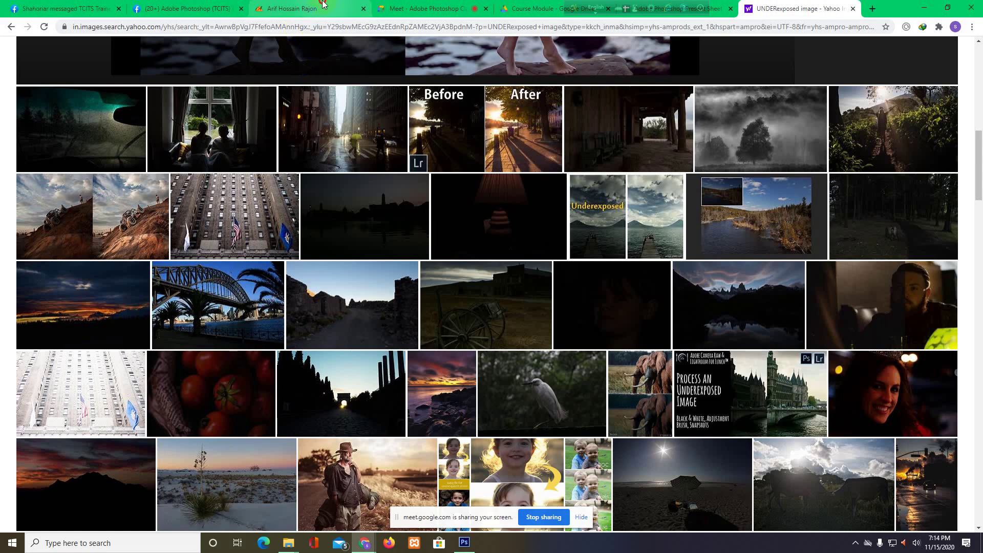
pyautogui.click(315, 8)
pyautogui.click(426, 5)
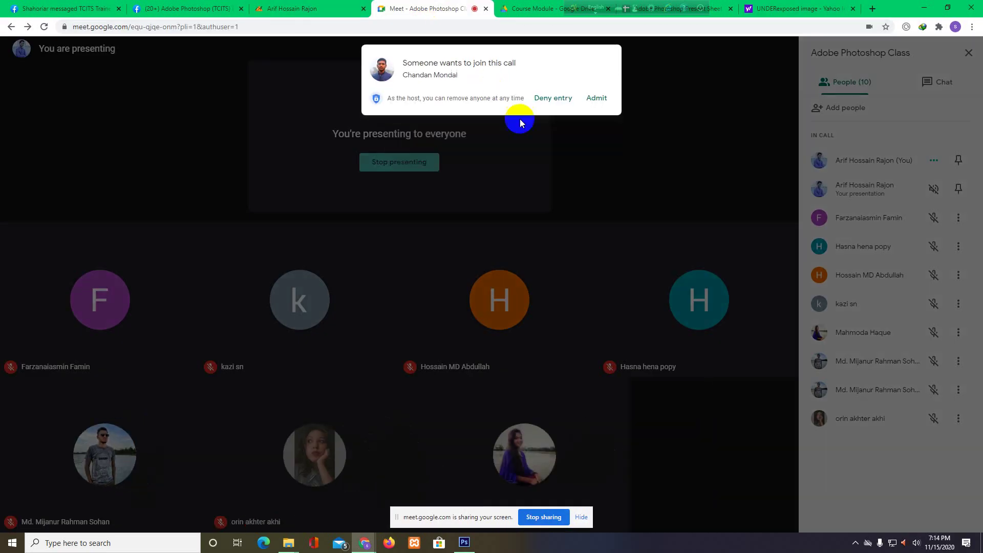
pyautogui.click(590, 99)
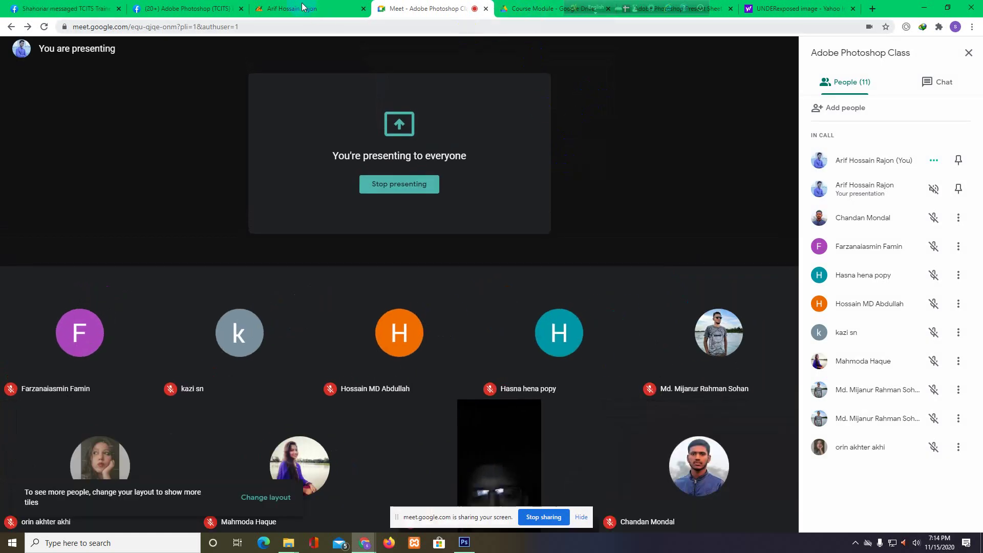
pyautogui.click(726, 12)
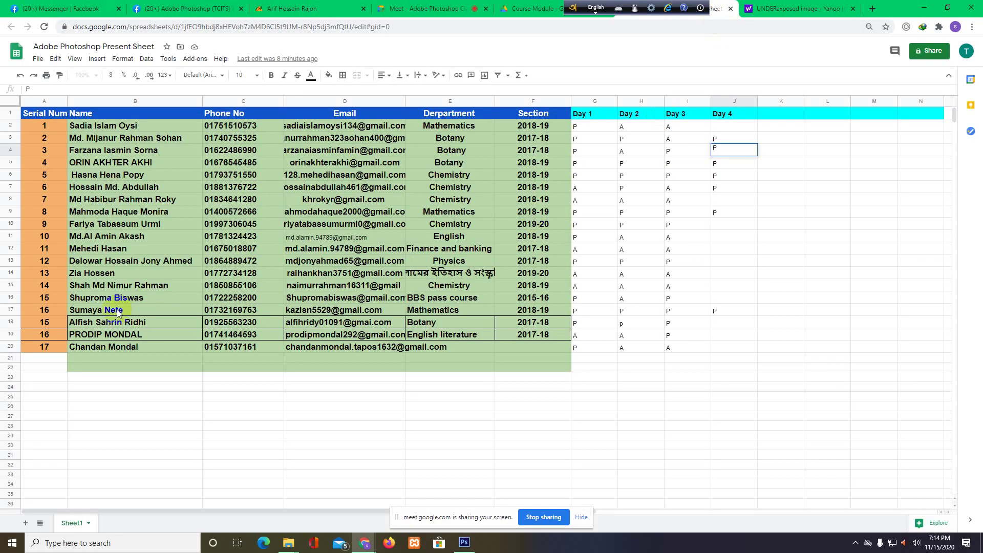
# - Commit J4's P and mark J20 present for Day 4, then check the hidden tray icons
pyautogui.click(726, 345)
pyautogui.write('P')
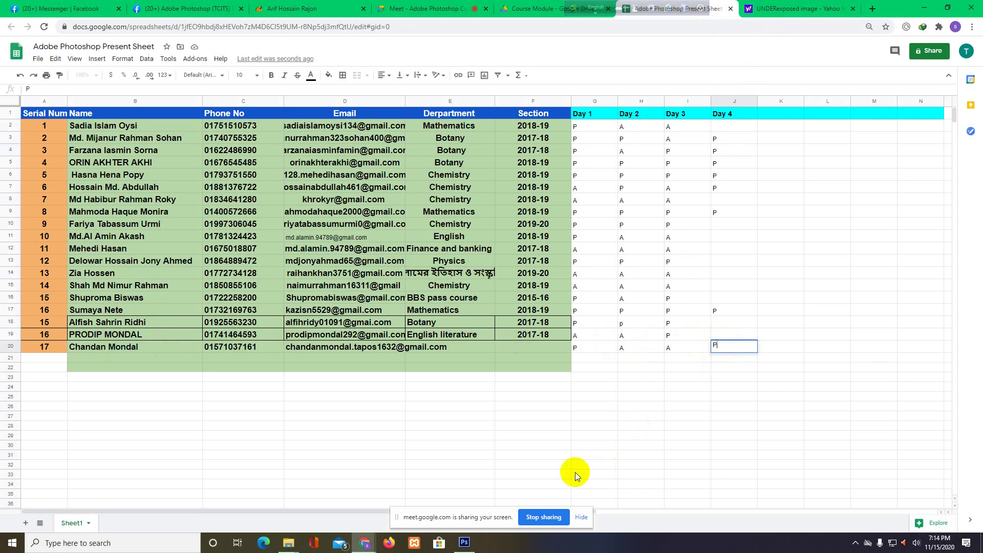
pyautogui.click(856, 543)
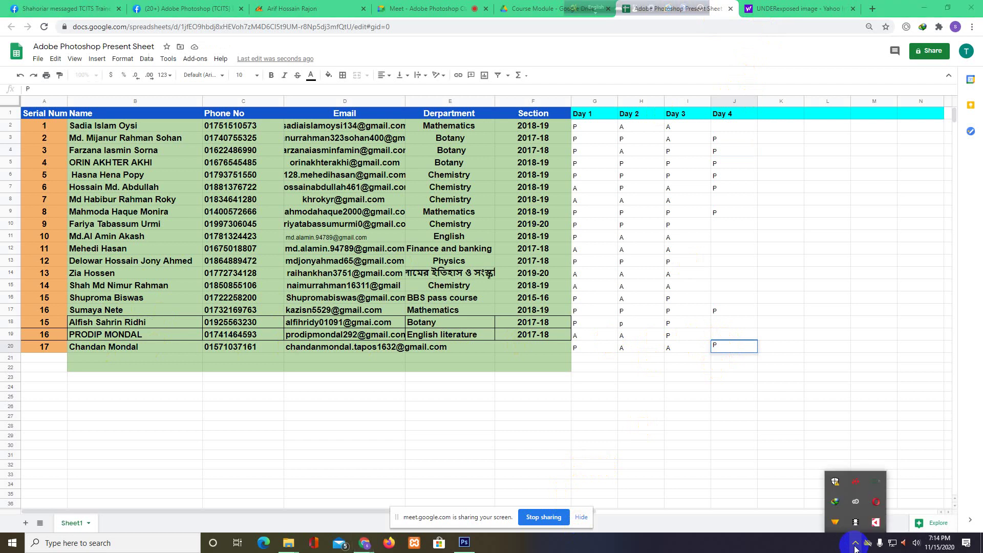
pyautogui.click(855, 522)
# - Open the dark city-skyline result in Yahoo Image Search's enlarged preview
pyautogui.click(430, 8)
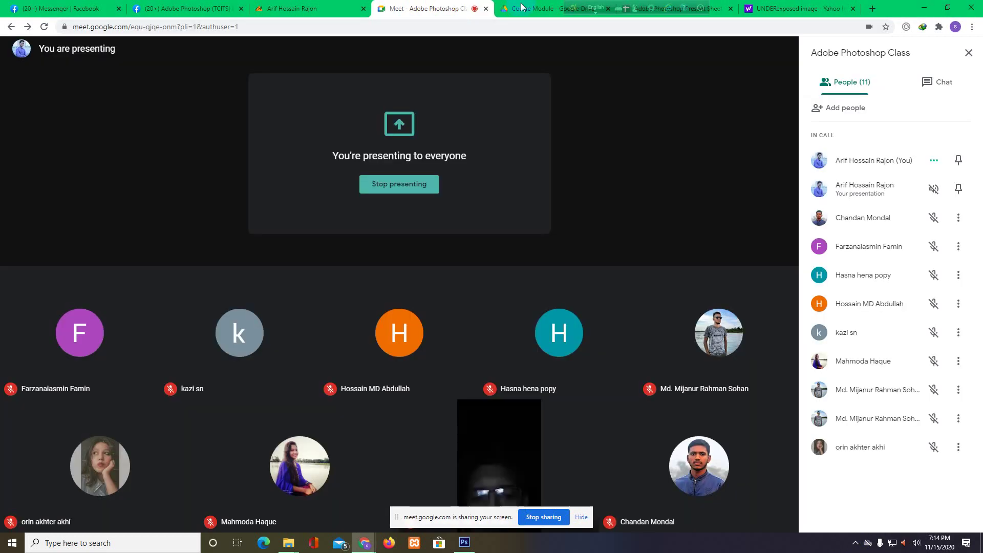
pyautogui.click(548, 8)
pyautogui.click(777, 8)
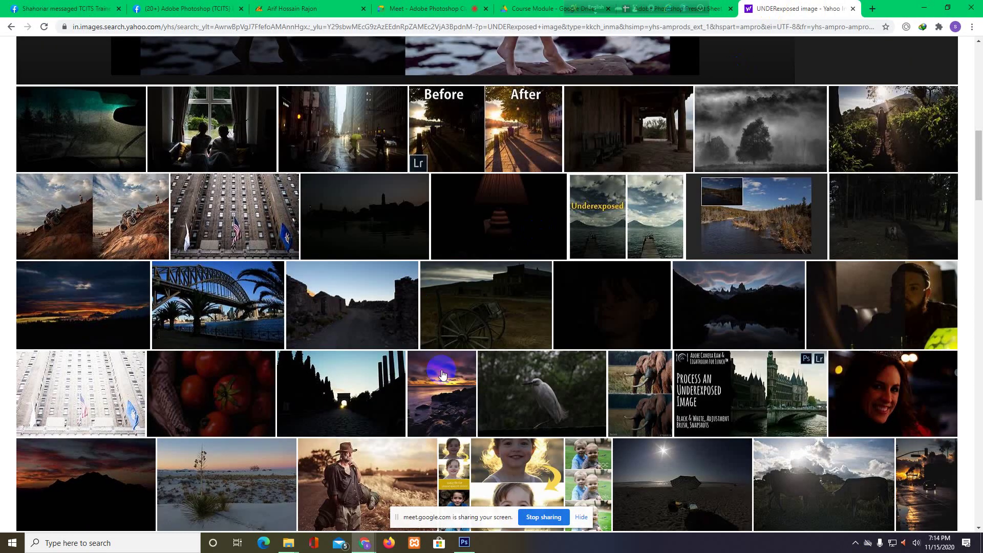
pyautogui.scroll(2, 239, 292)
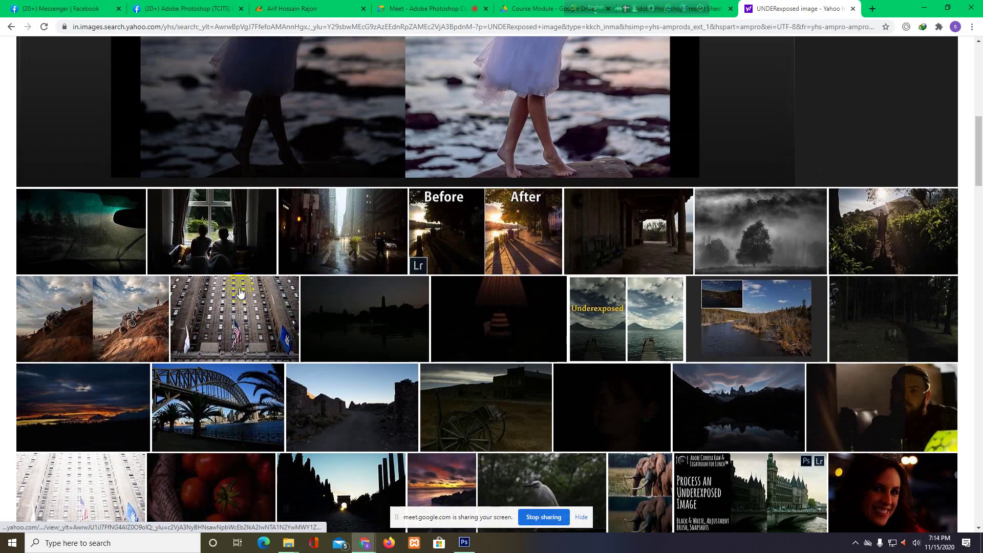
pyautogui.scroll(-2, 239, 292)
pyautogui.scroll(2, 240, 293)
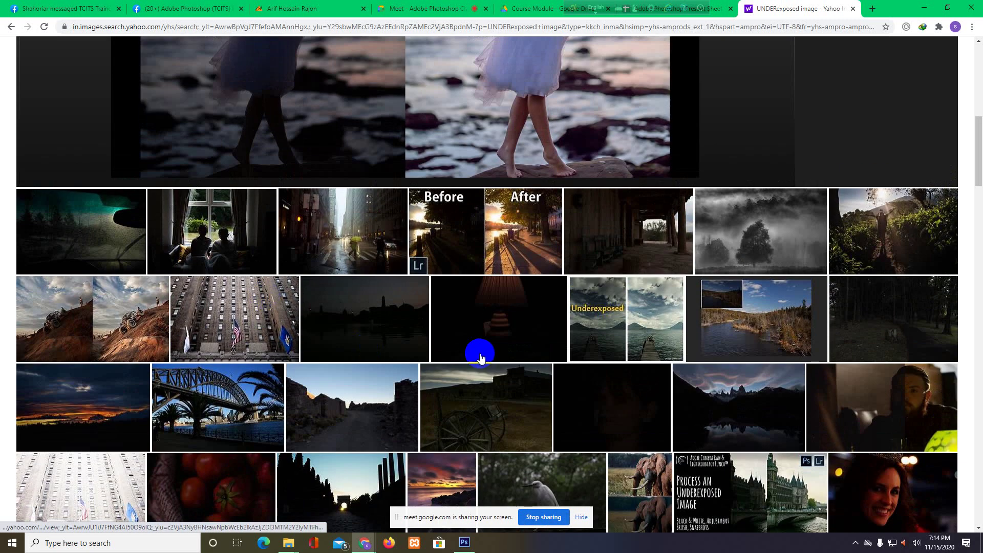
pyautogui.click(379, 320)
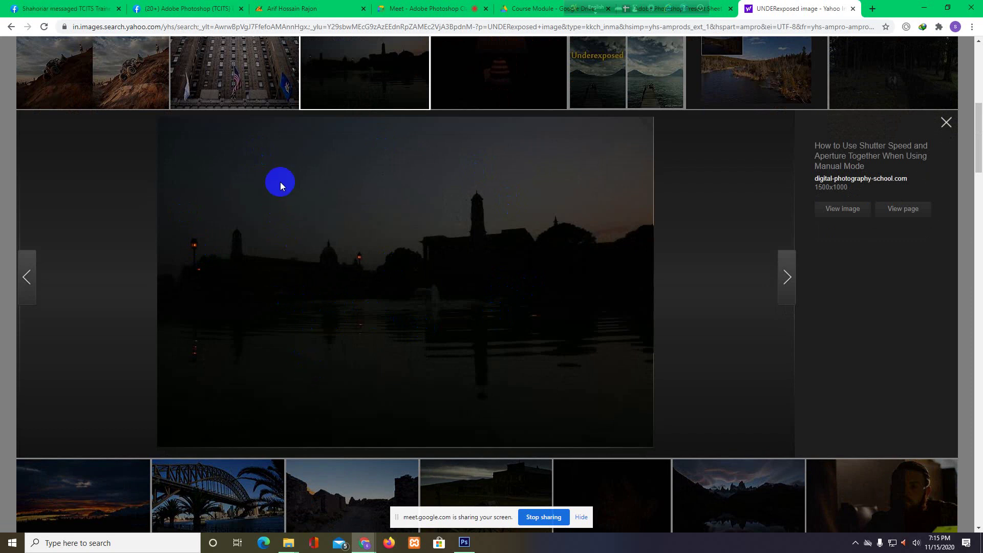
pyautogui.scroll(3, 281, 183)
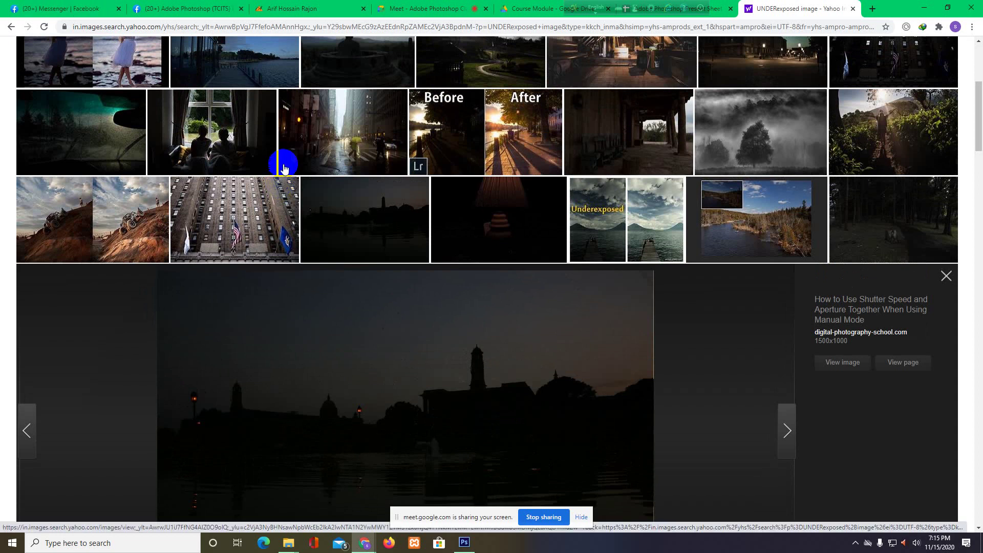
pyautogui.scroll(-4, 280, 179)
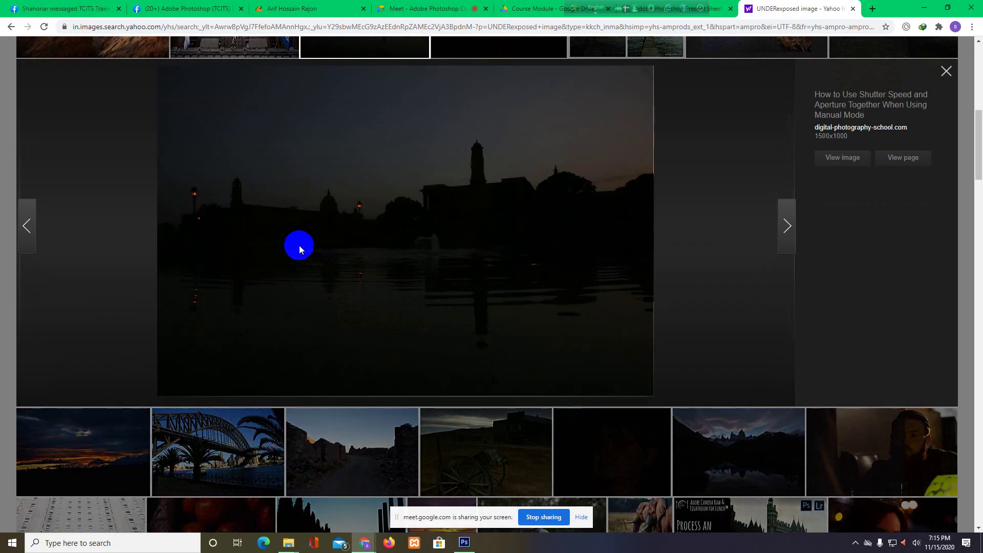
pyautogui.scroll(3, 301, 236)
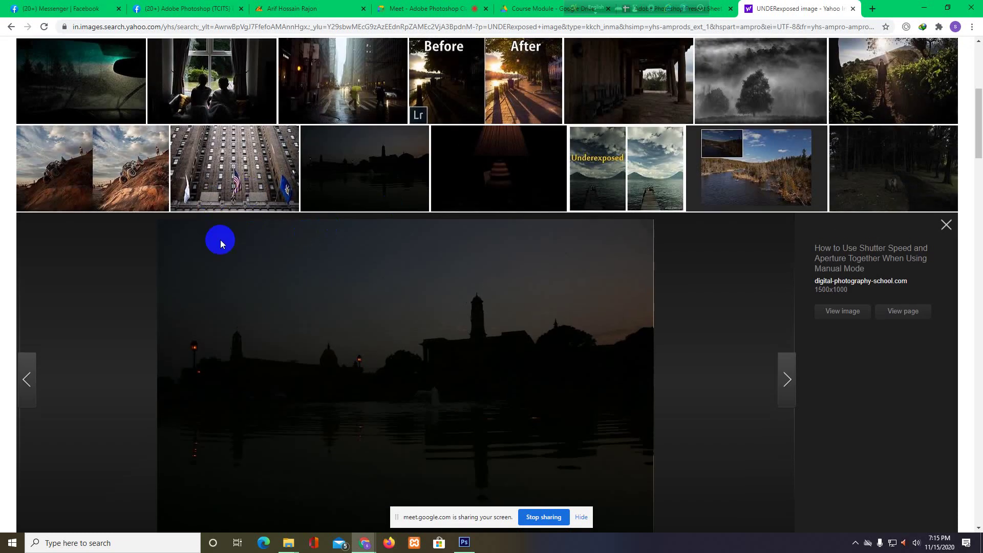
# - Admit another waiting attendee to the Meet call and commit J20's P in the sheet
pyautogui.click(413, 7)
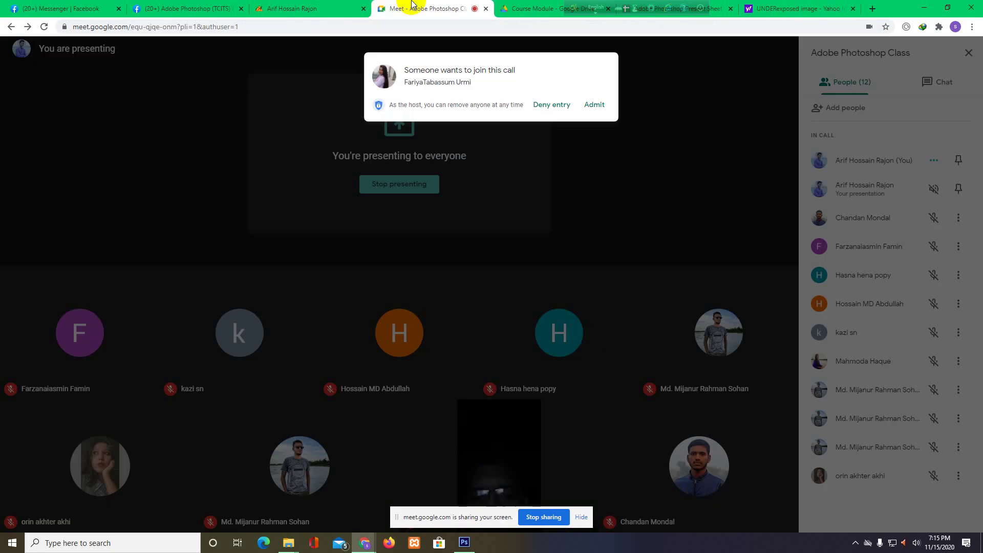
pyautogui.click(588, 99)
pyautogui.click(676, 8)
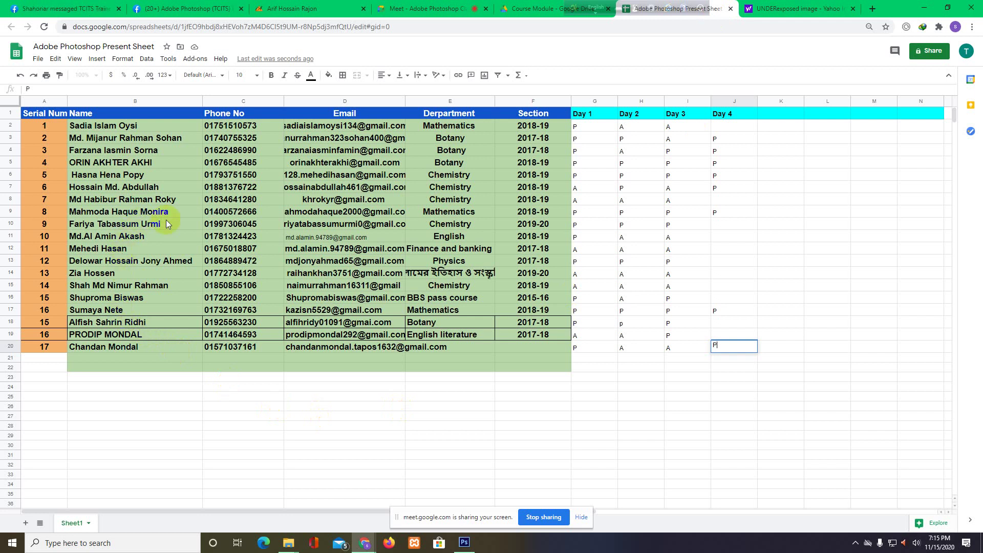
pyautogui.click(722, 227)
pyautogui.write('P')
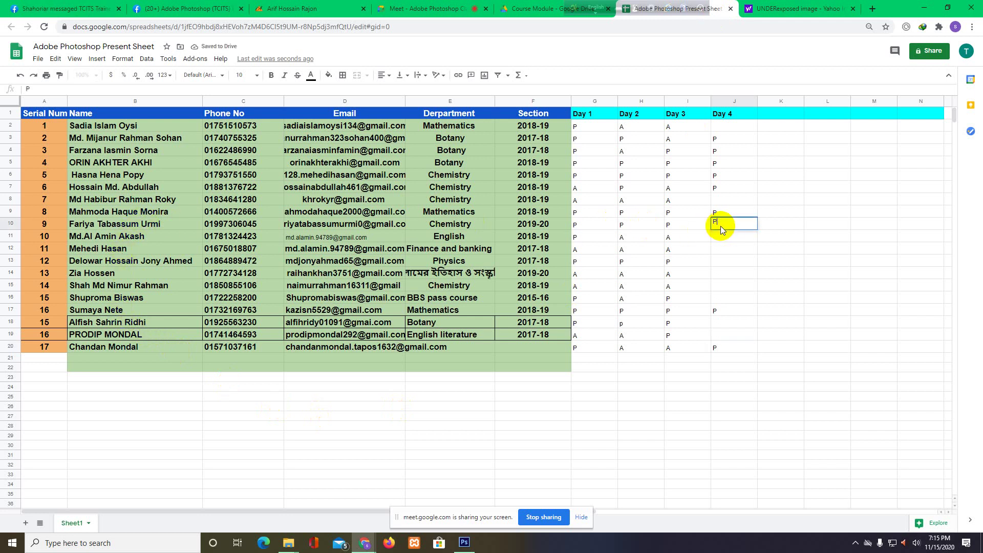
# - Return to the enlarged skyline preview in Yahoo Image Search
pyautogui.click(799, 8)
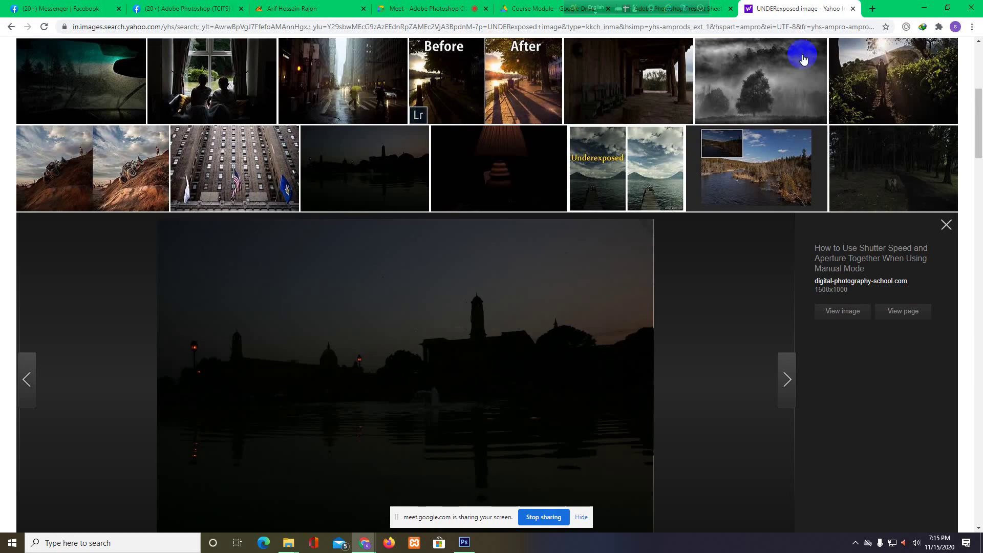
pyautogui.scroll(-1, 247, 352)
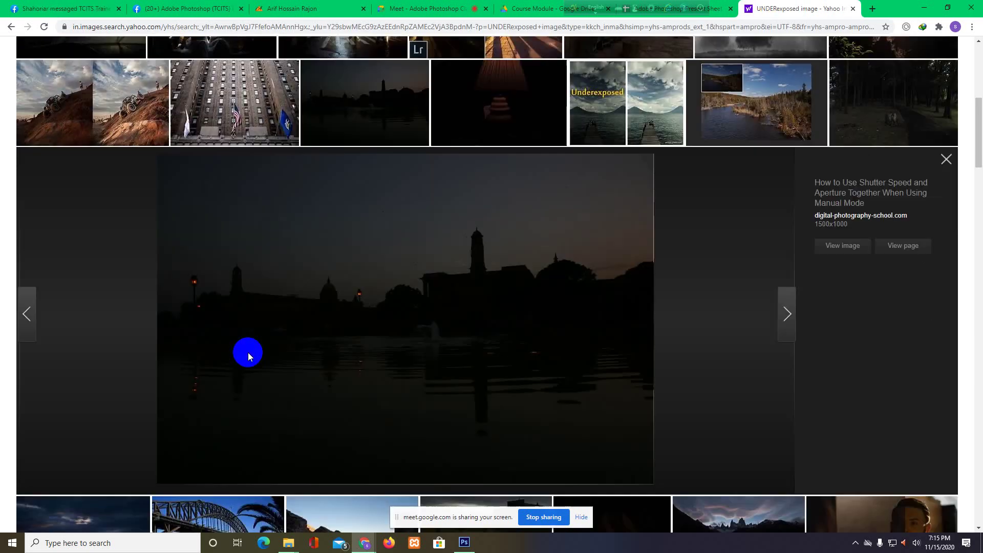
pyautogui.scroll(-2, 254, 333)
pyautogui.scroll(2, 266, 297)
pyautogui.scroll(-2, 285, 246)
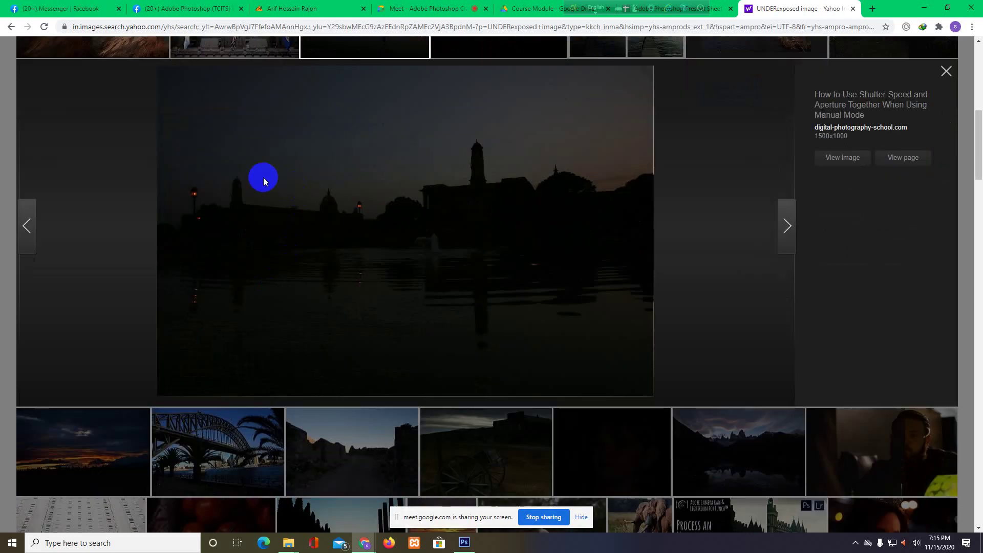
# - Save the dark skyline image as a JPEG into D:\New folder (7)\Day 4
pyautogui.rightClick(322, 170)
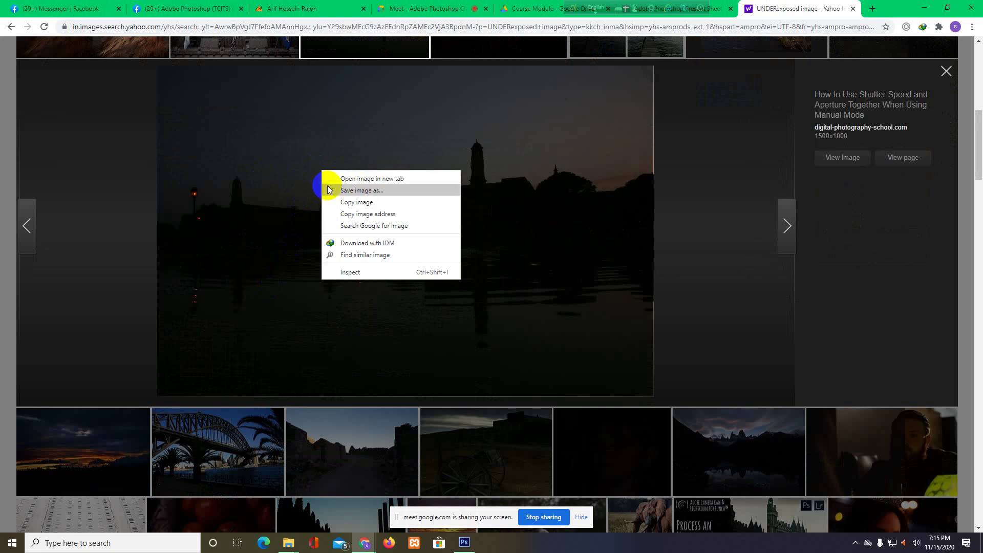
pyautogui.click(336, 190)
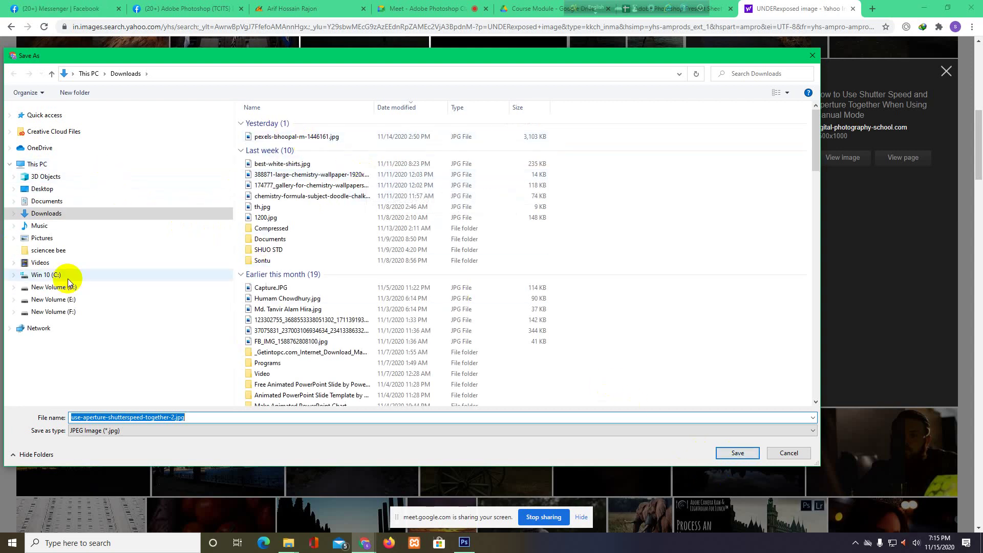
pyautogui.click(84, 287)
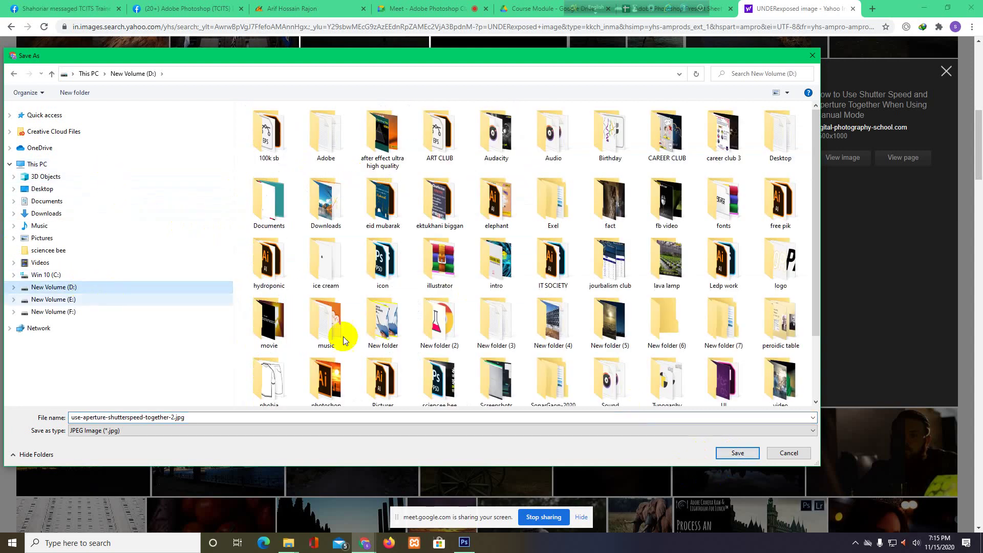
pyautogui.scroll(-2, 669, 332)
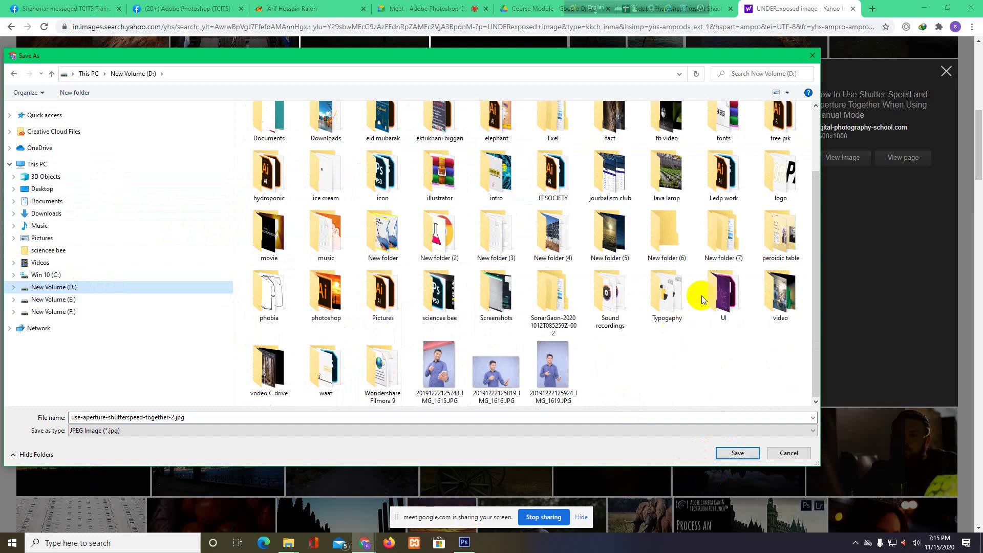
pyautogui.click(729, 246)
pyautogui.doubleClick(729, 247)
pyautogui.doubleClick(320, 144)
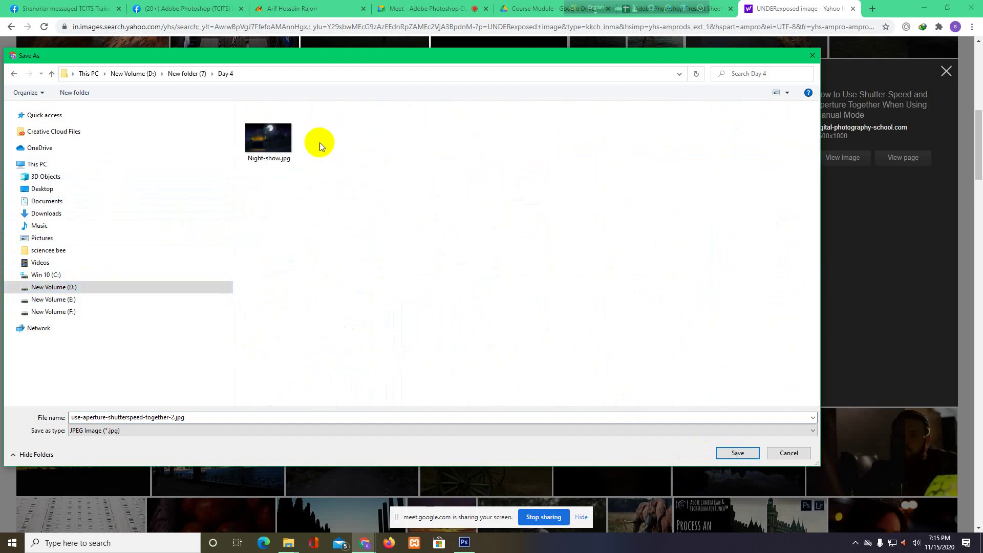
pyautogui.click(736, 454)
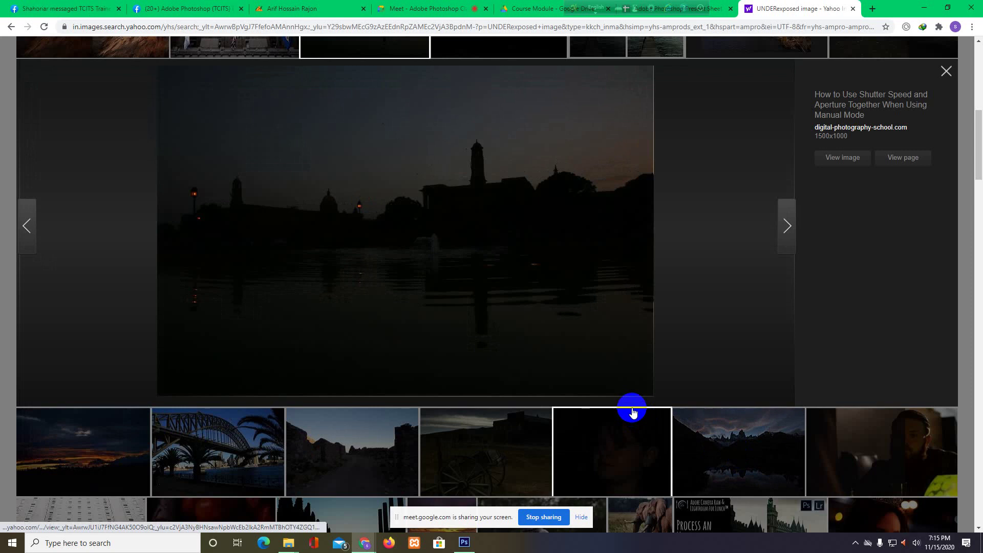
# - Admit another waiting participant, bringing the Meet call to 12, and minimize the browser
pyautogui.click(417, 8)
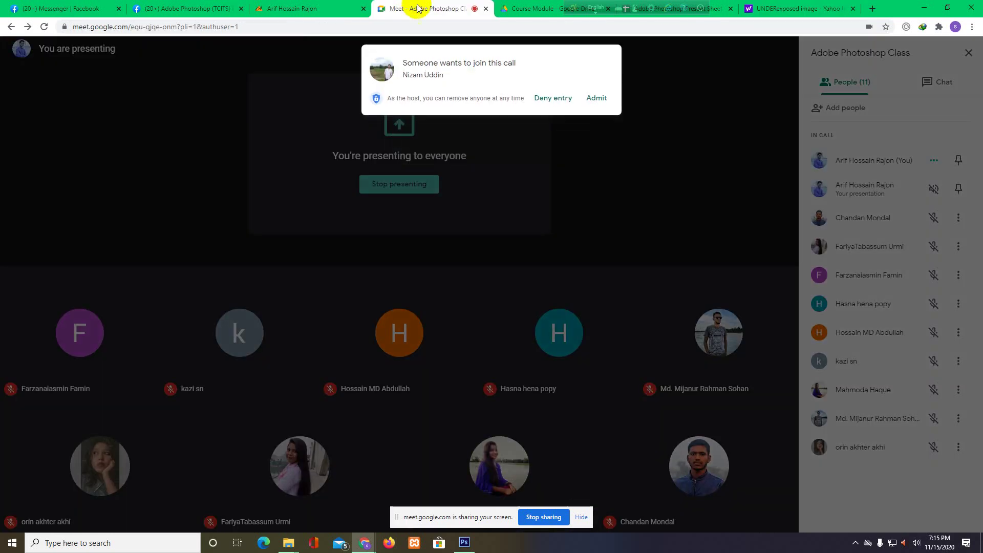
pyautogui.click(597, 99)
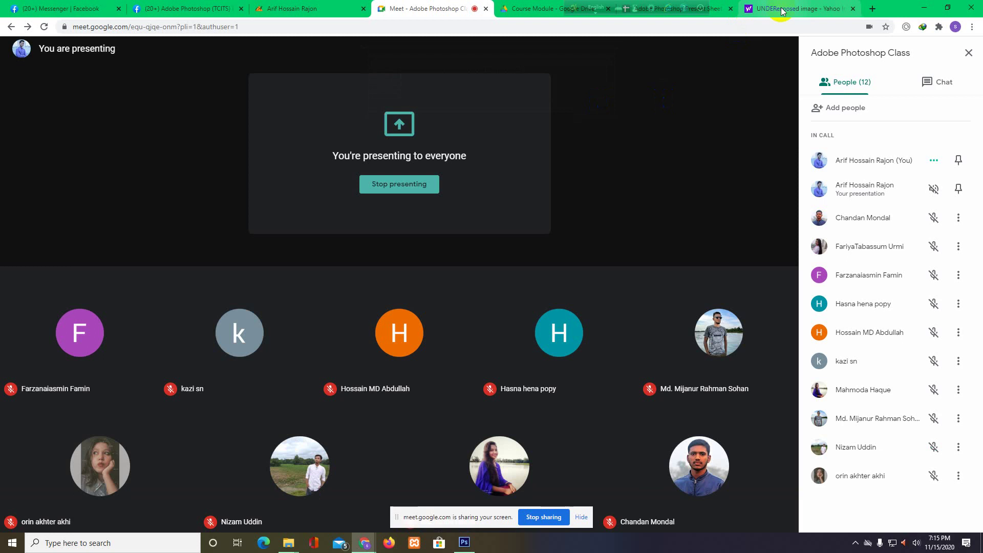
pyautogui.click(782, 9)
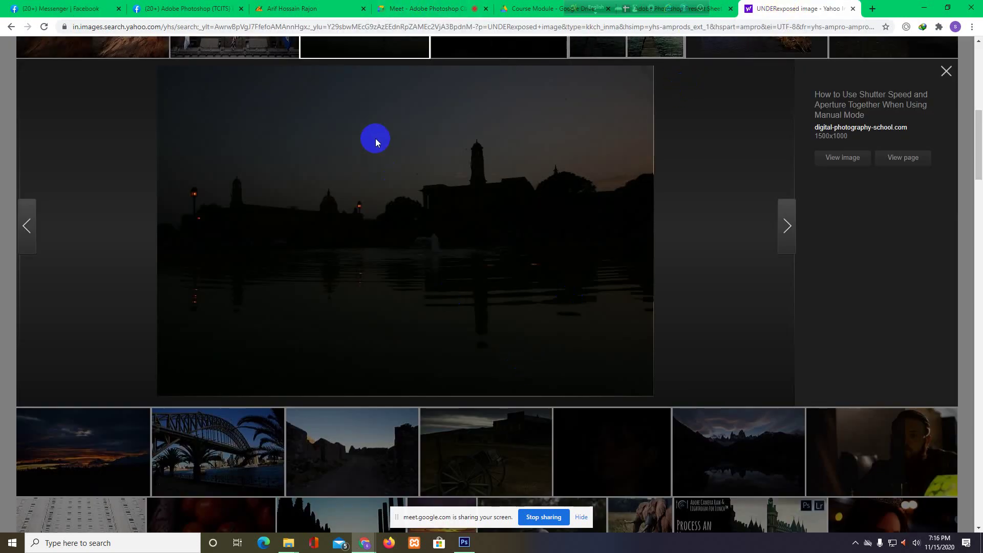
pyautogui.click(925, 7)
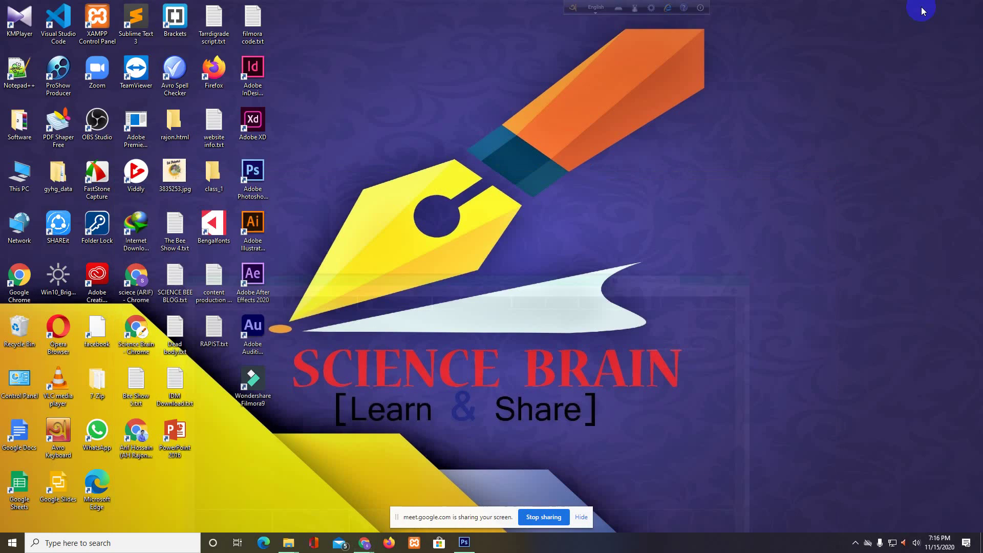
# - Start File > Open in Photoshop and browse into the Downloads folder
pyautogui.click(465, 542)
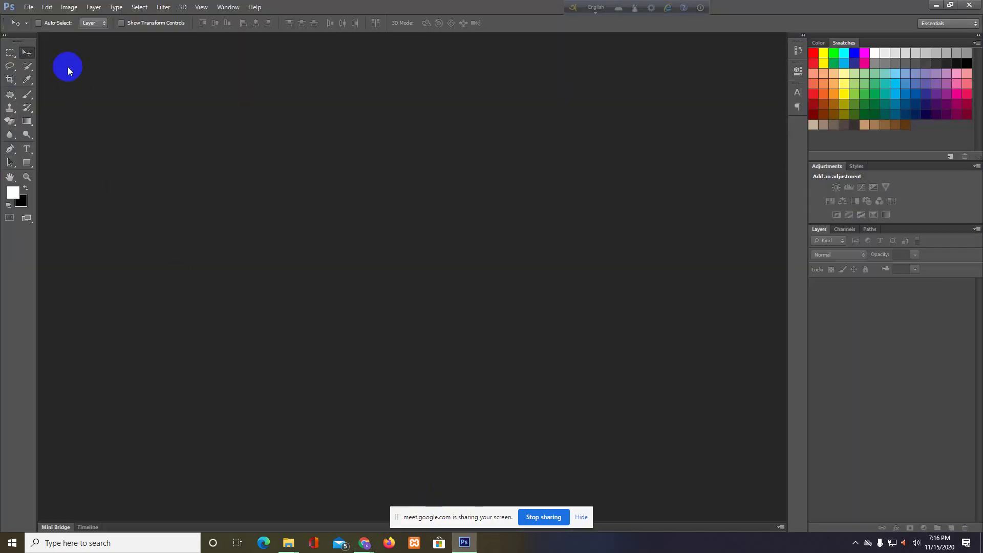
pyautogui.click(27, 9)
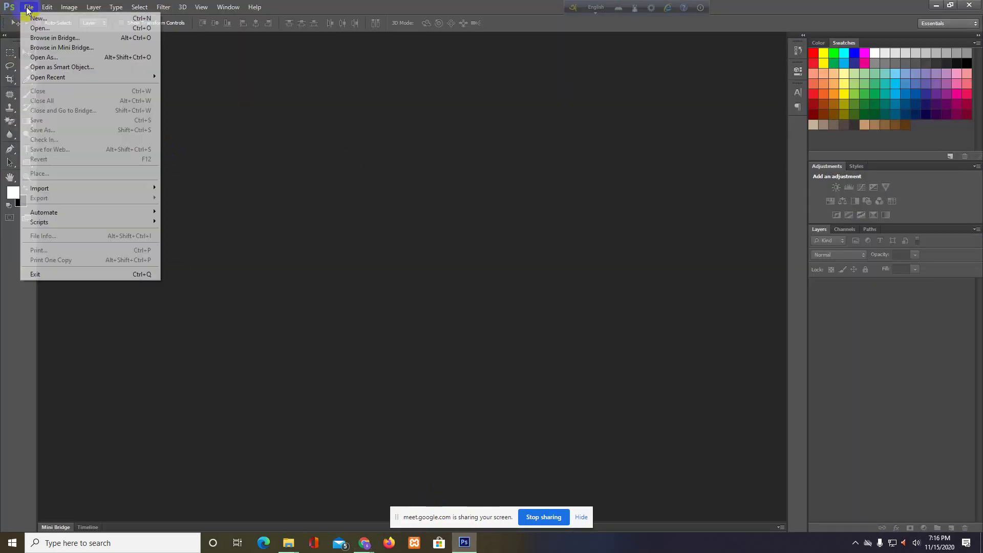
pyautogui.click(37, 29)
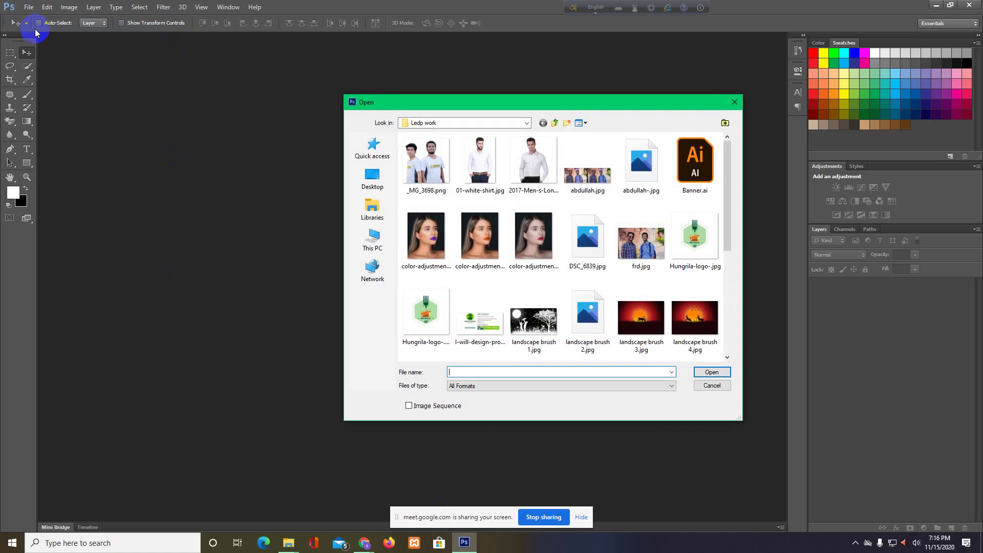
pyautogui.click(371, 245)
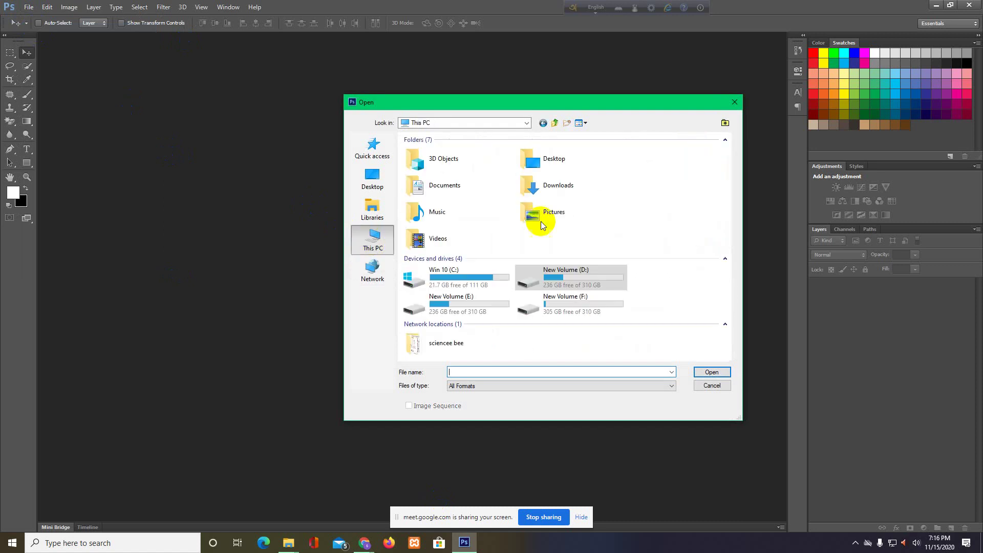
pyautogui.click(571, 194)
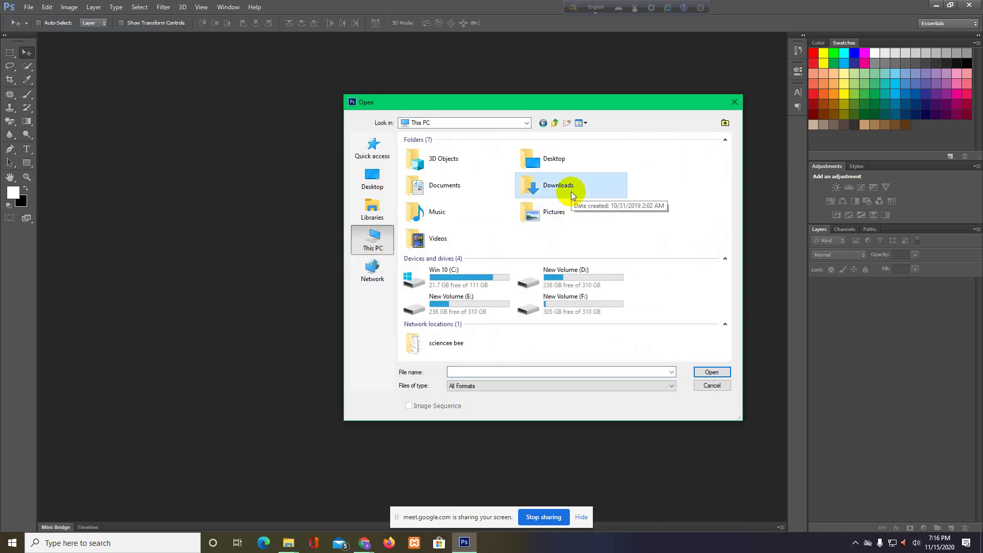
pyautogui.doubleClick(572, 192)
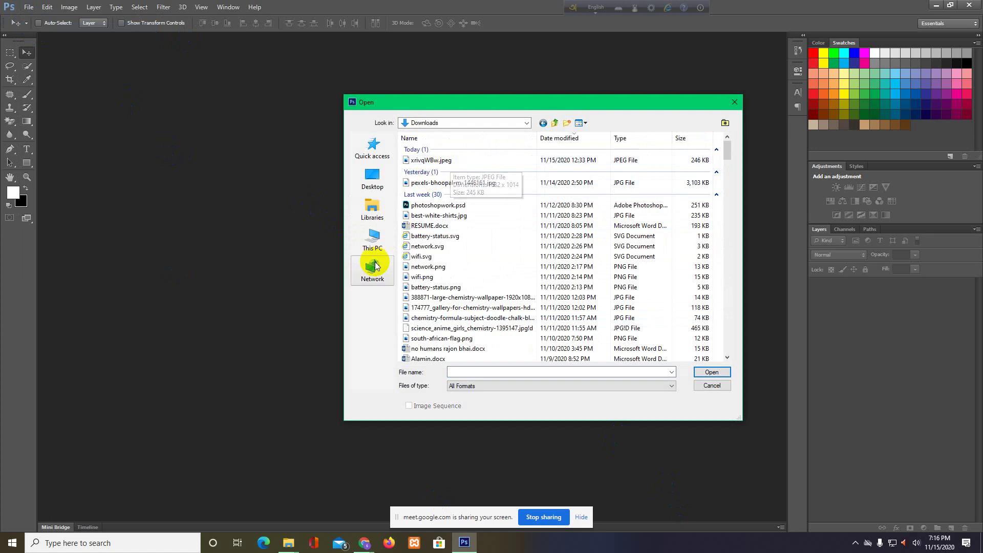
# - Open the dark skyline photo from New Volume (D:) lesson folder > Day 4
pyautogui.click(373, 242)
pyautogui.doubleClick(590, 281)
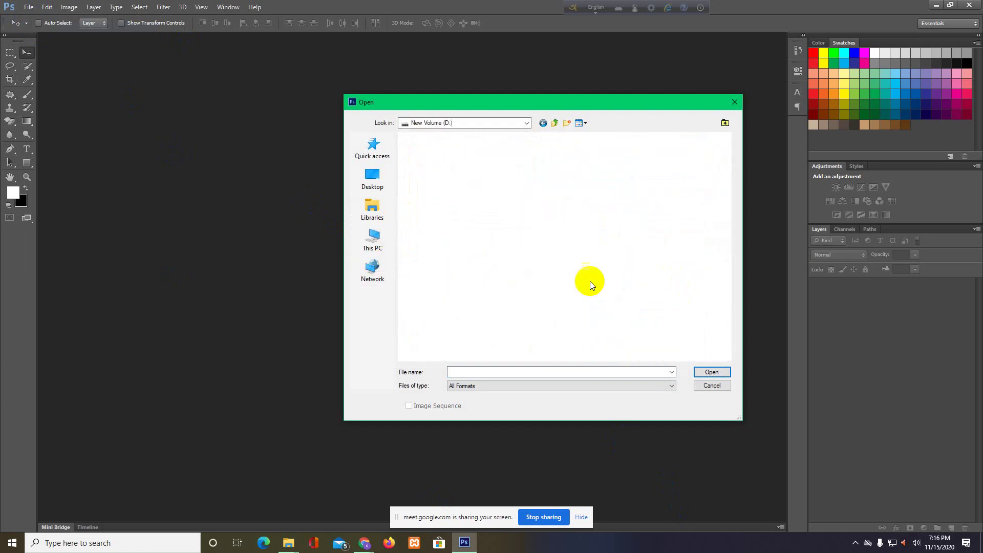
pyautogui.scroll(-5, 644, 244)
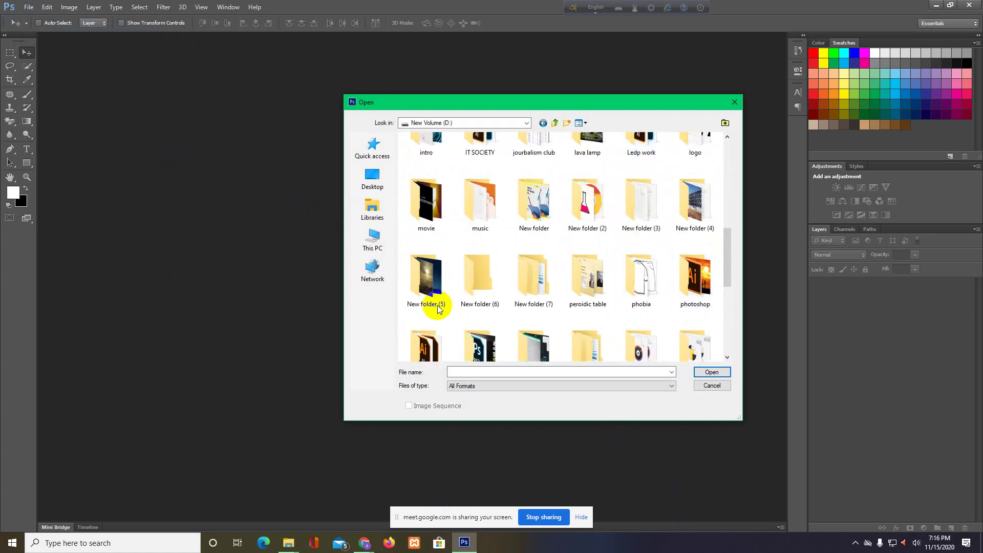
pyautogui.doubleClick(520, 283)
pyautogui.doubleClick(444, 171)
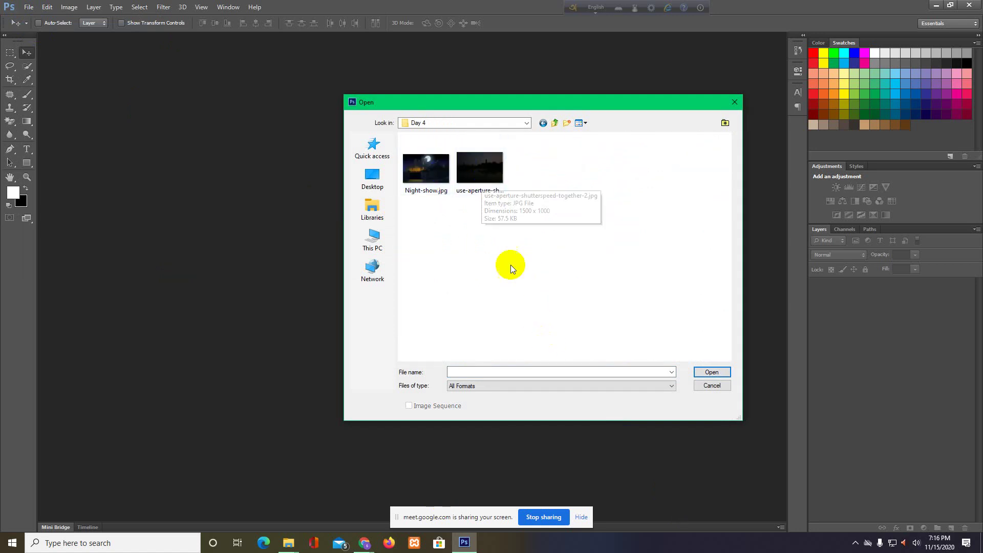
pyautogui.click(480, 172)
pyautogui.click(712, 372)
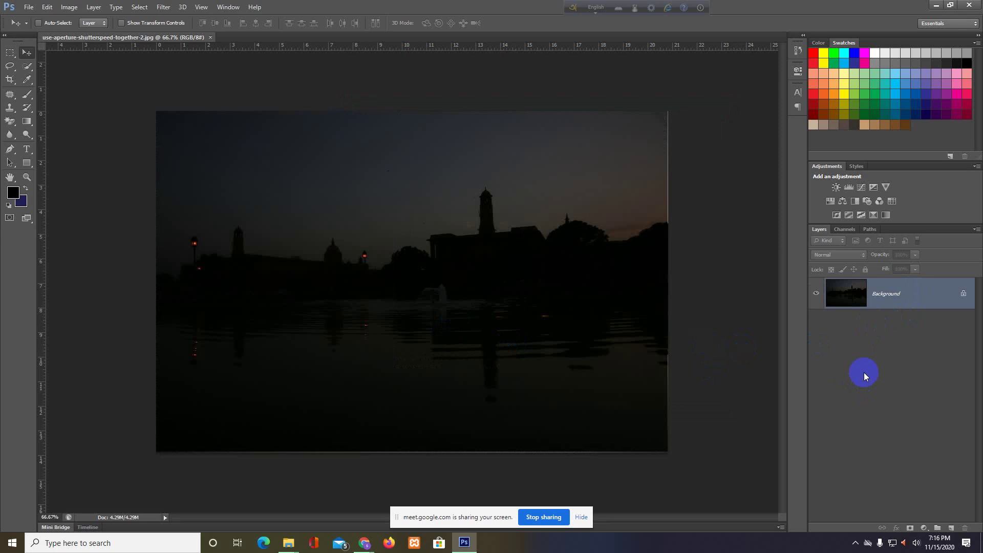
# - Duplicate the Background layer into Layer 1 with Ctrl+J
pyautogui.hotkey('ctrl', 'j')
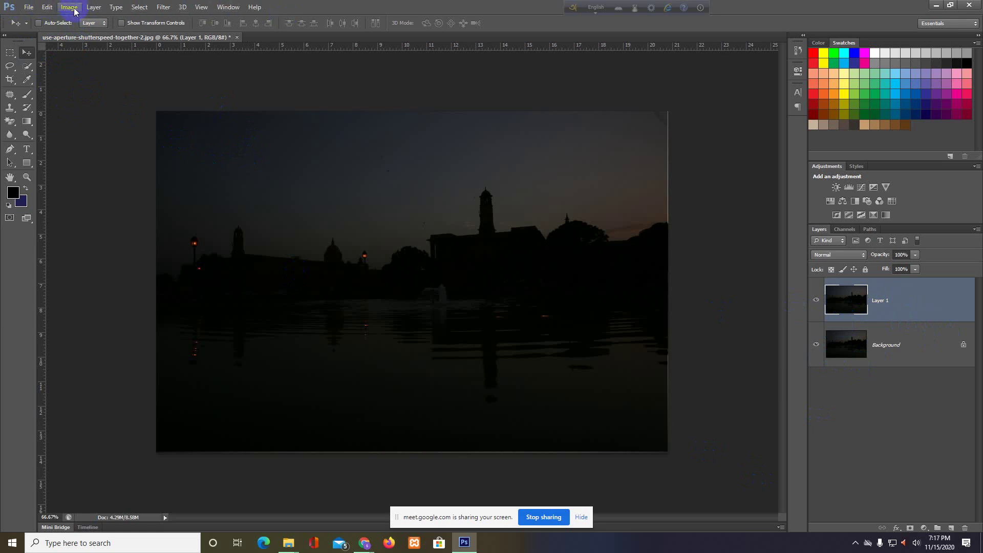
# - Show the Image > Adjustments submenu over the dark skyline photo
pyautogui.click(75, 11)
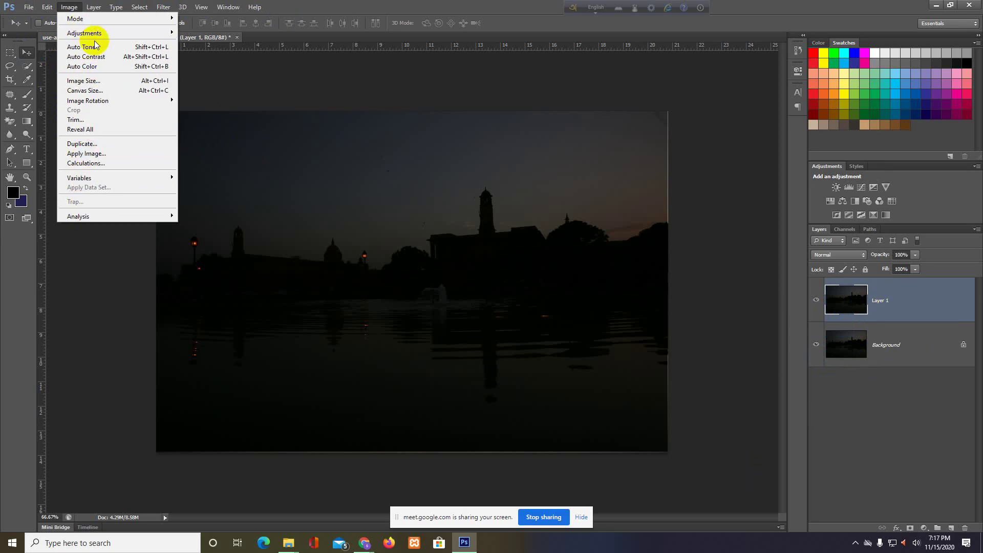
pyautogui.click(76, 35)
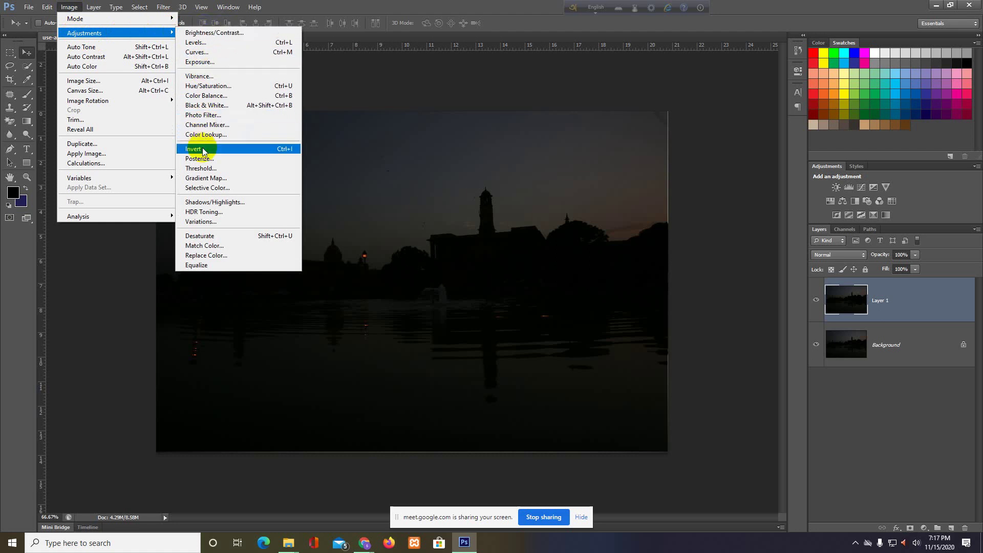
# - Apply Brightness/Contrast to Layer 1 with brightness about 130 and contrast -48
pyautogui.click(190, 35)
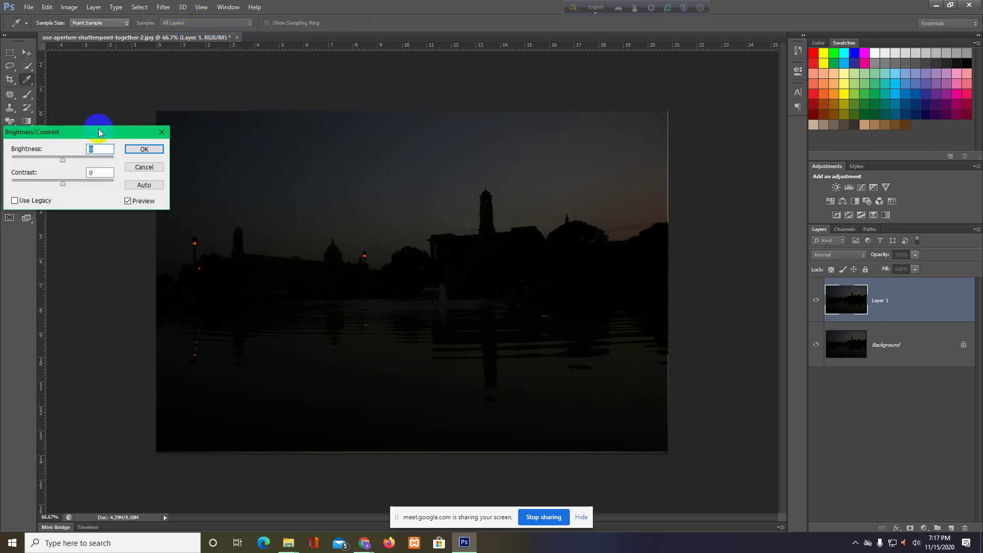
pyautogui.moveTo(101, 132); pyautogui.dragTo(144, 173)
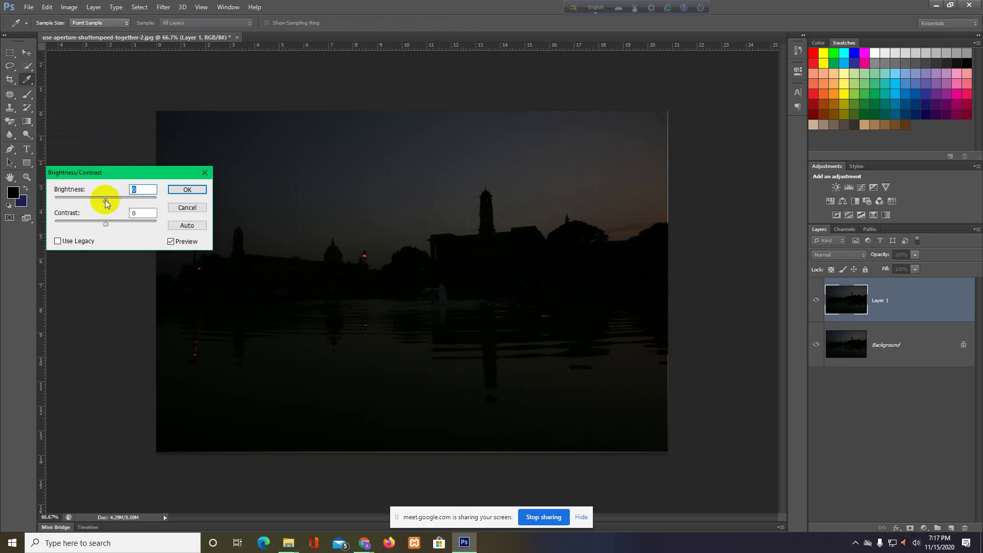
pyautogui.moveTo(106, 202)
pyautogui.mouseDown()
pyautogui.moveTo(157, 206)
pyautogui.moveTo(95, 203)
pyautogui.moveTo(158, 202)
pyautogui.moveTo(148, 209)
pyautogui.mouseUp()
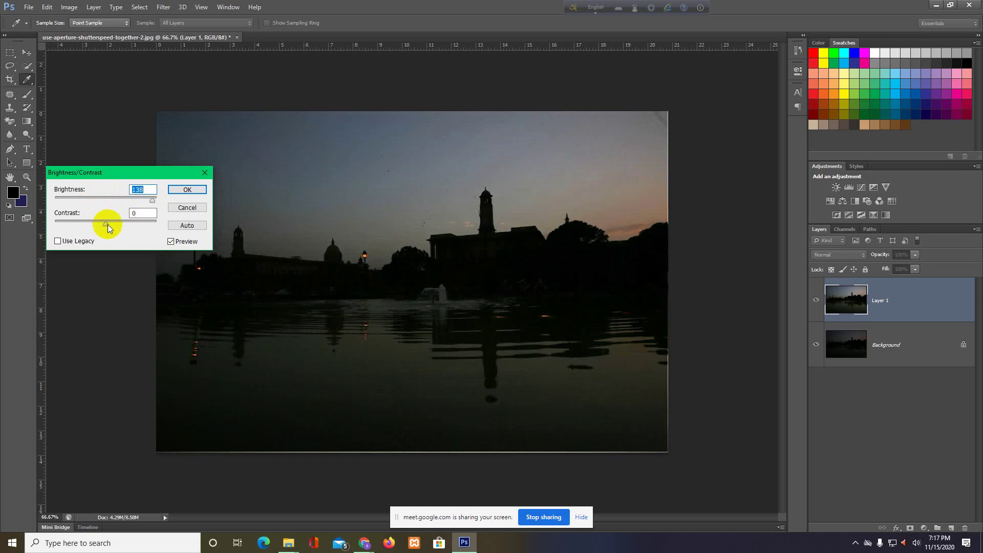
pyautogui.click(105, 223)
pyautogui.moveTo(105, 223)
pyautogui.mouseDown()
pyautogui.moveTo(159, 226)
pyautogui.moveTo(141, 227)
pyautogui.mouseUp()
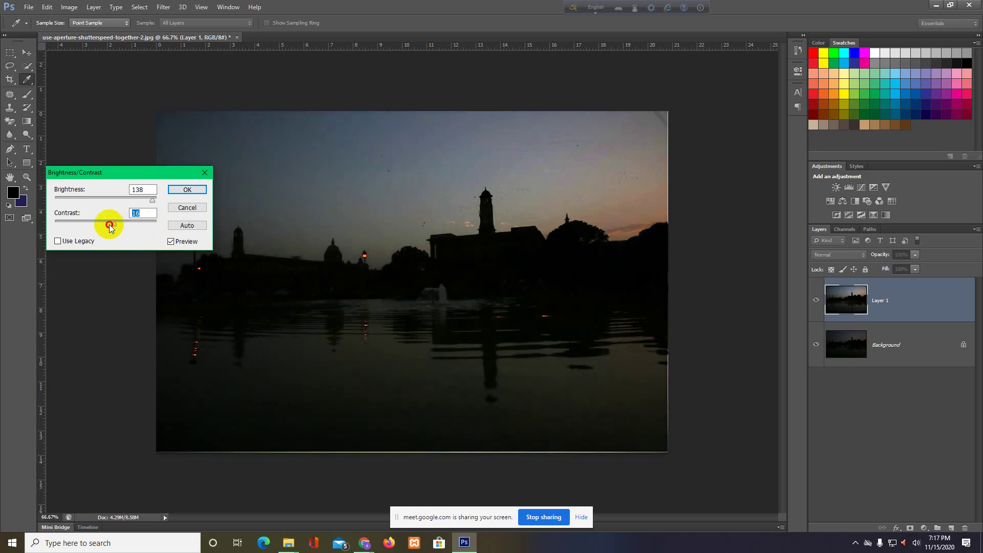
pyautogui.moveTo(125, 227)
pyautogui.mouseDown()
pyautogui.moveTo(39, 222)
pyautogui.moveTo(63, 221)
pyautogui.mouseUp()
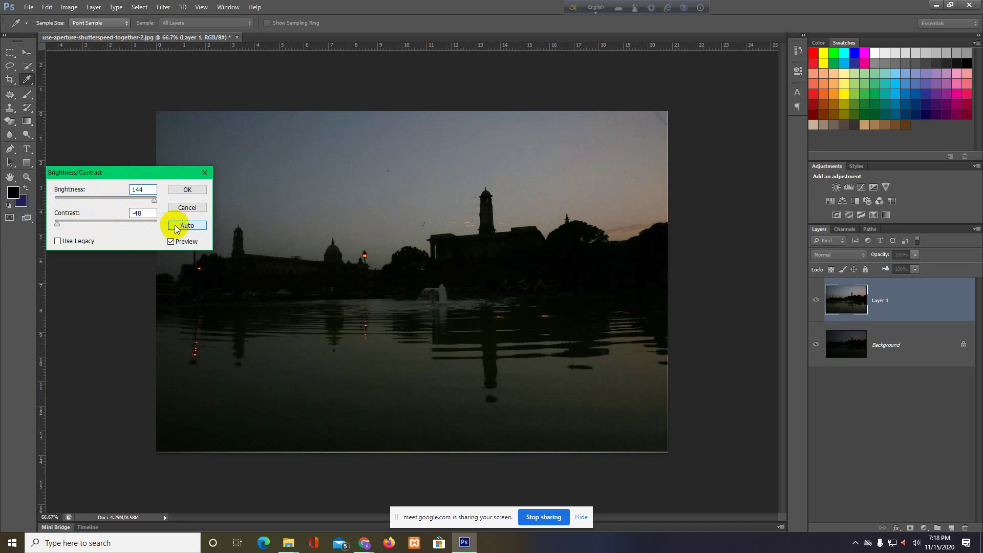
pyautogui.click(175, 226)
pyautogui.moveTo(114, 198); pyautogui.dragTo(139, 200)
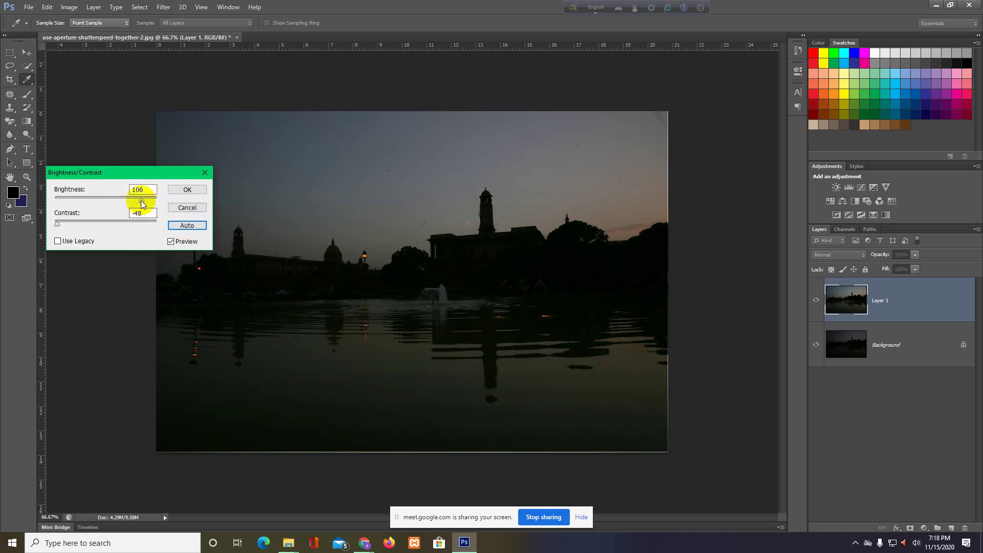
pyautogui.moveTo(141, 202); pyautogui.dragTo(150, 202)
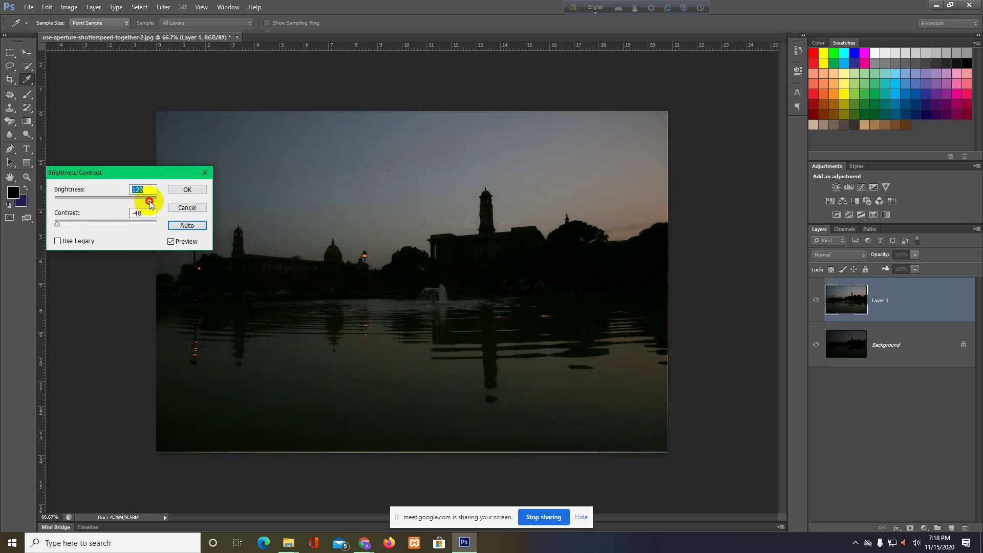
pyautogui.click(186, 189)
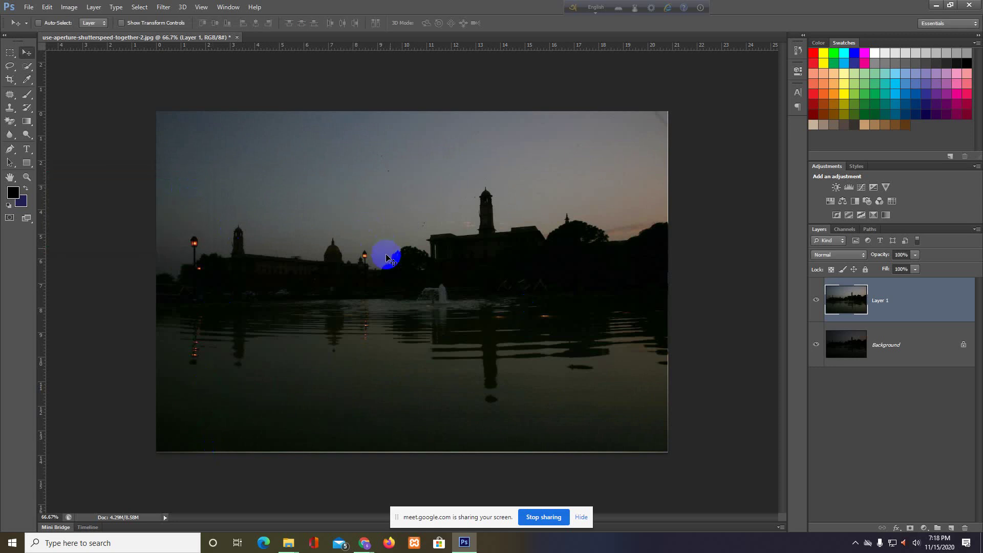
# - Apply Levels to Layer 1 with input white at 179 and output black at 15
pyautogui.click(70, 7)
pyautogui.moveTo(84, 33)
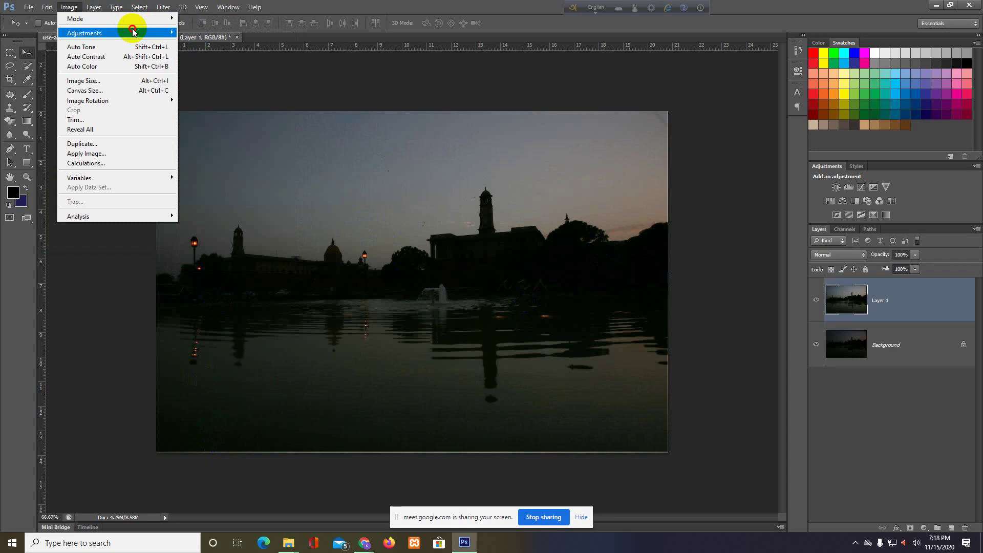
pyautogui.click(193, 43)
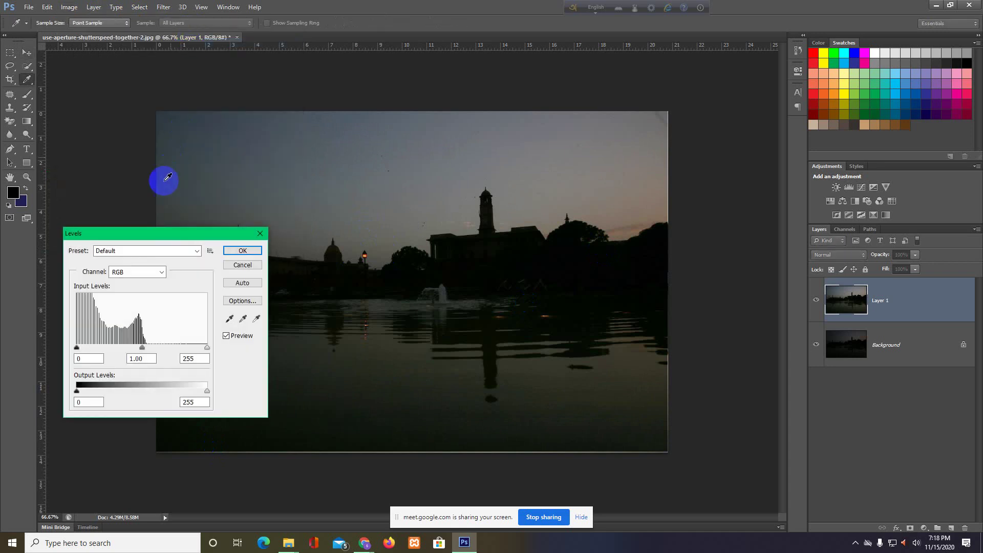
pyautogui.moveTo(155, 238); pyautogui.dragTo(146, 141)
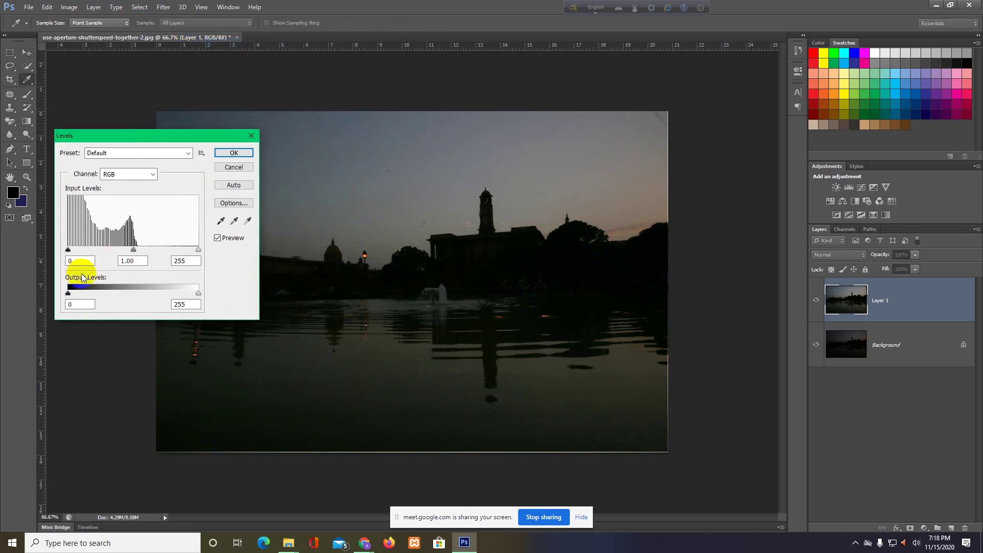
pyautogui.moveTo(67, 251)
pyautogui.mouseDown()
pyautogui.moveTo(108, 251)
pyautogui.moveTo(40, 243)
pyautogui.mouseUp()
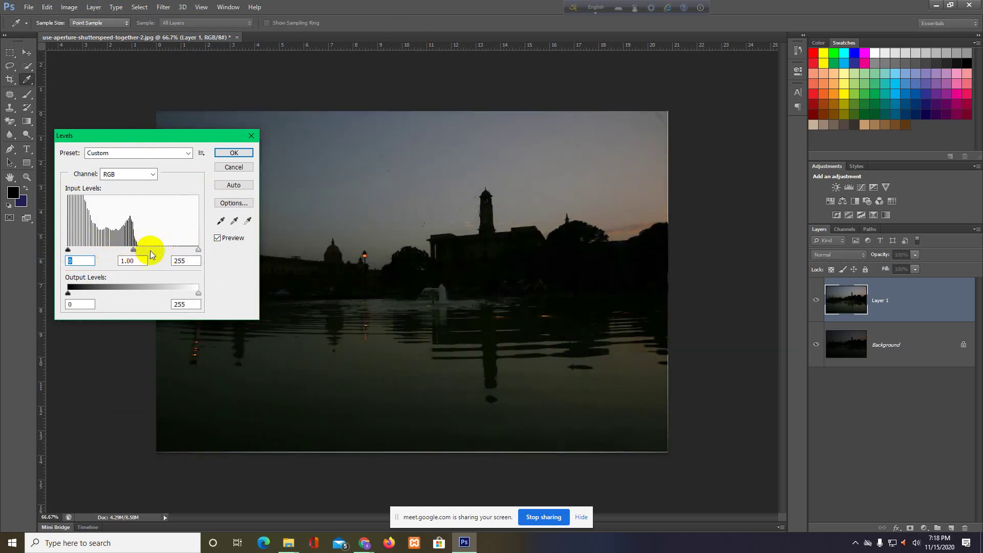
pyautogui.moveTo(199, 250); pyautogui.dragTo(157, 250)
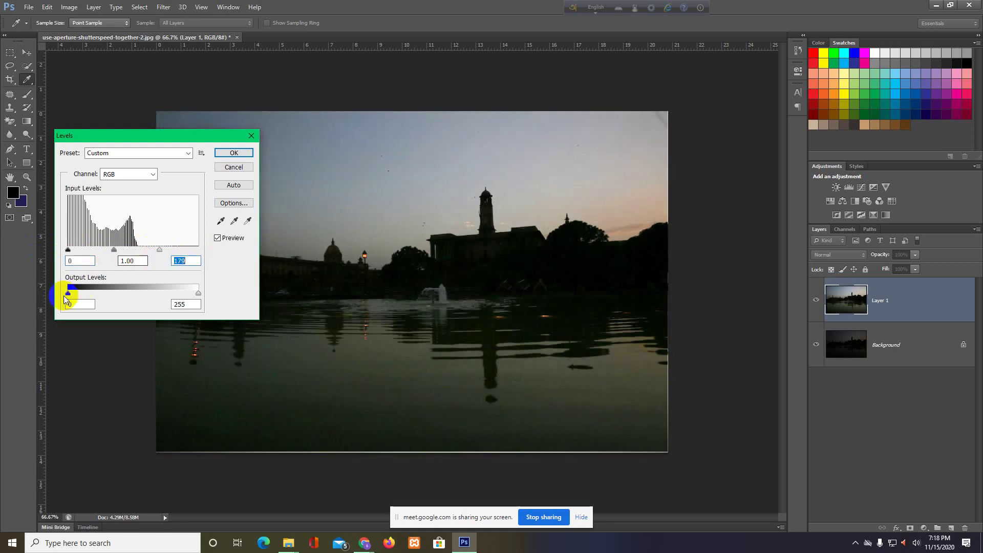
pyautogui.moveTo(65, 296); pyautogui.dragTo(70, 296)
pyautogui.moveTo(69, 292); pyautogui.dragTo(78, 292)
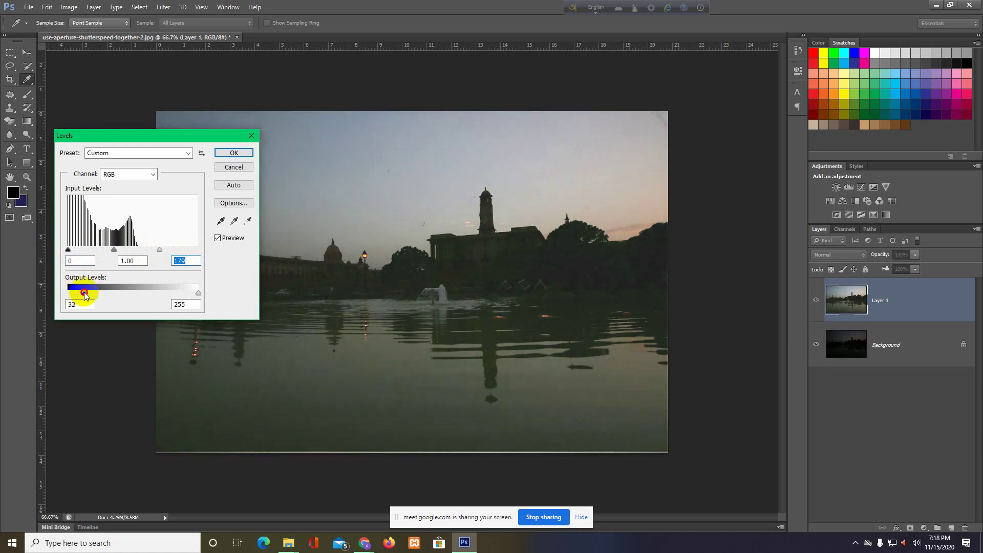
pyautogui.moveTo(78, 292); pyautogui.dragTo(79, 292)
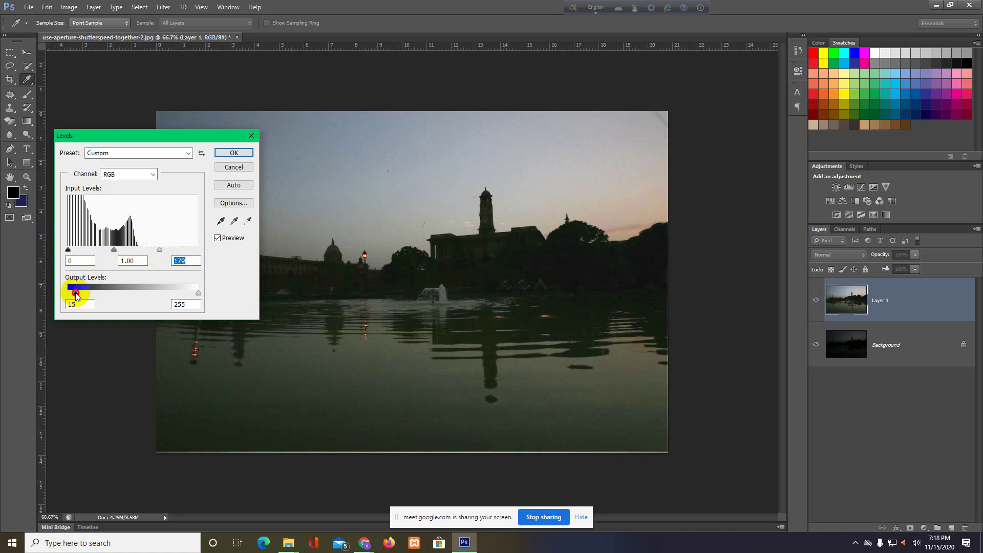
pyautogui.click(234, 153)
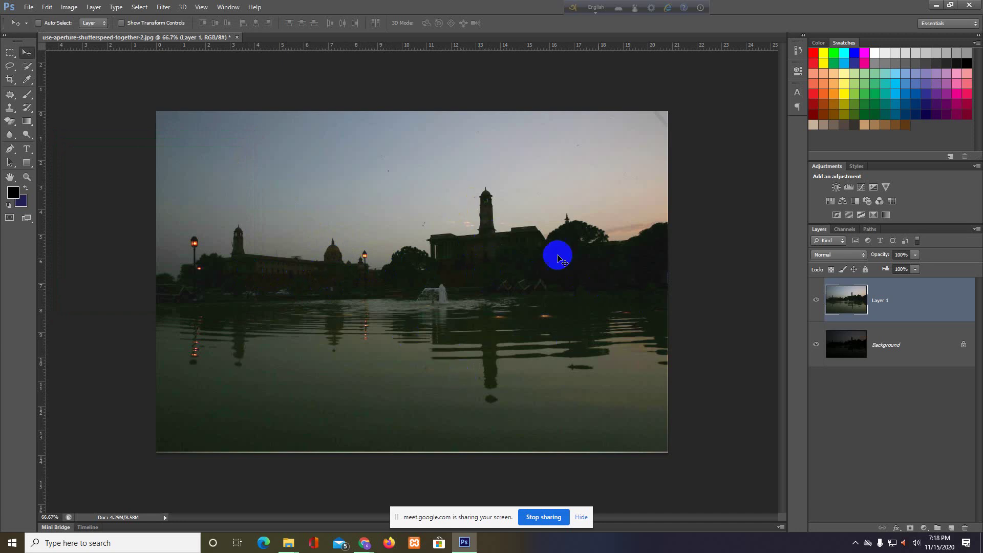
# - Start a Curves adjustment in Photoshop, then admit the waiting participant to the Meet call
pyautogui.click(69, 7)
pyautogui.moveTo(85, 33)
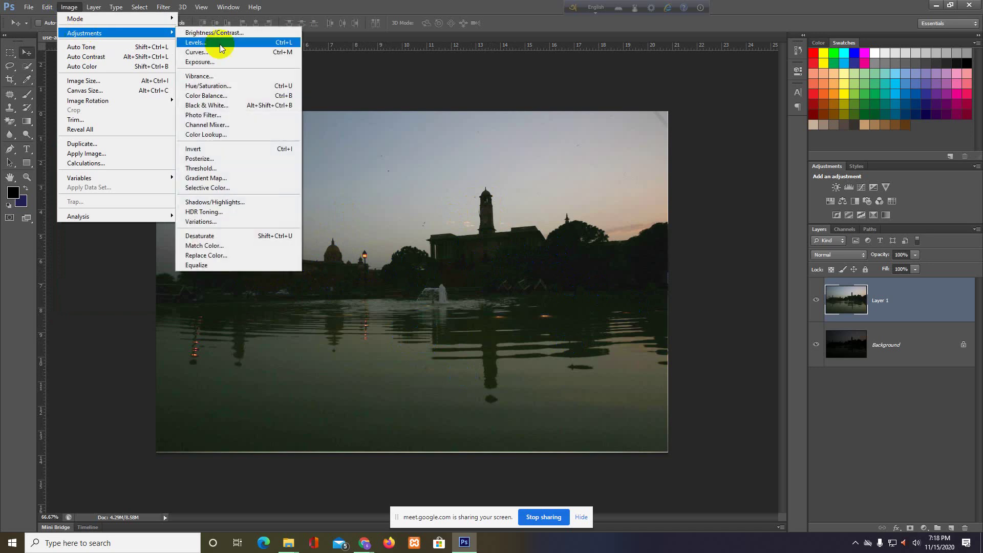
pyautogui.click(216, 52)
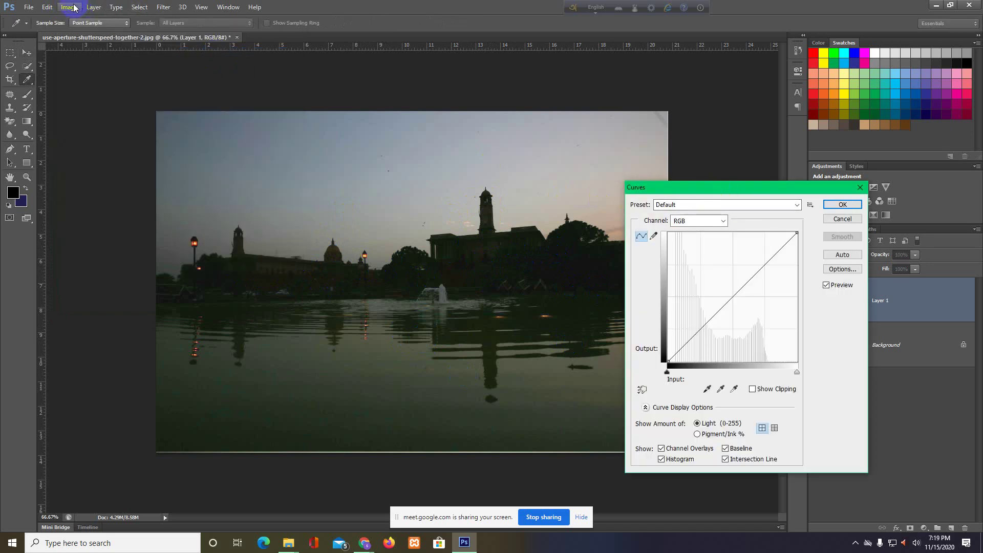
pyautogui.click(364, 543)
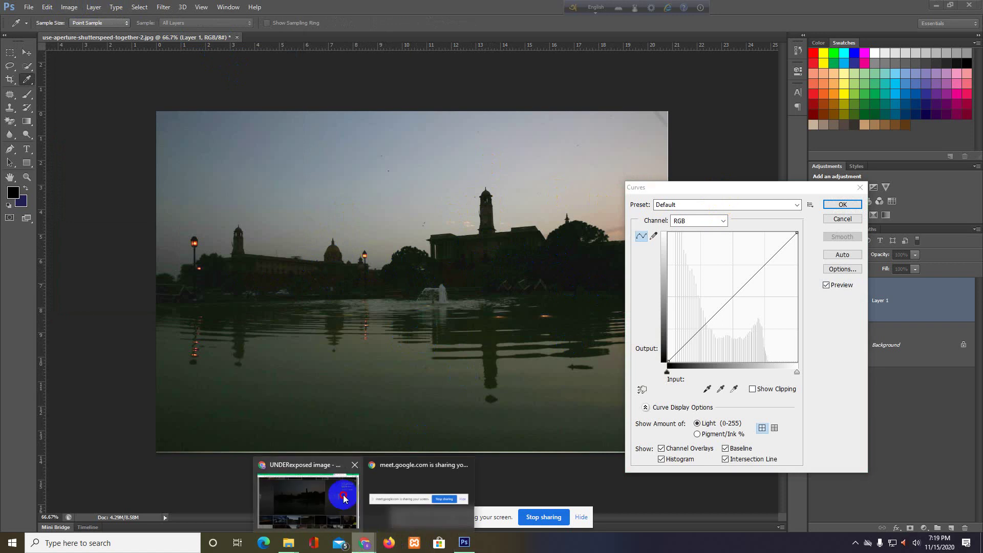
pyautogui.click(344, 498)
pyautogui.click(409, 8)
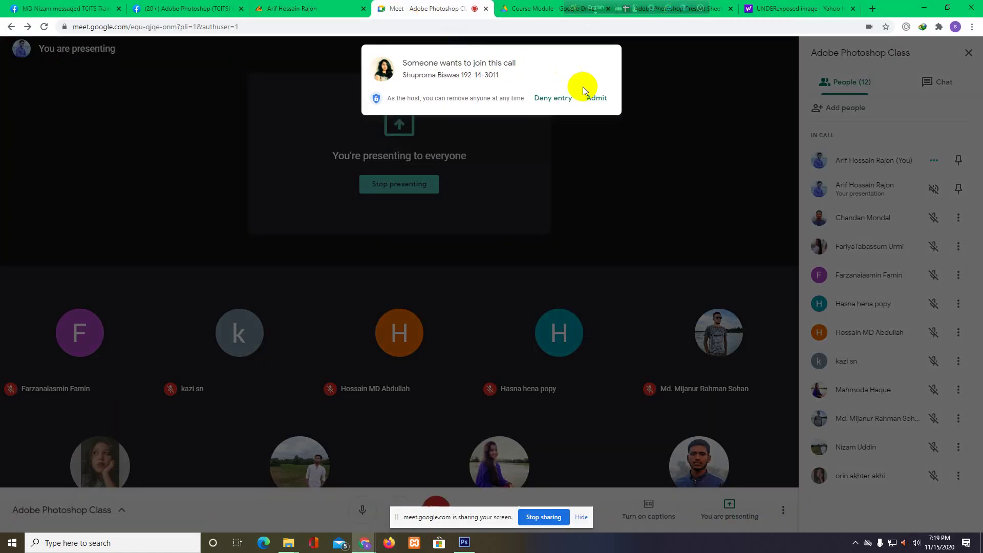
pyautogui.click(591, 98)
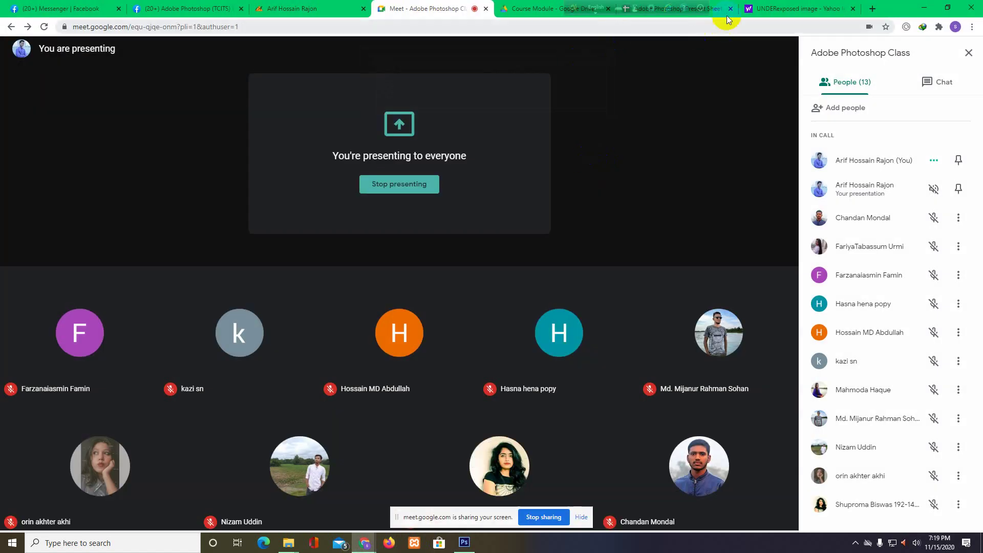
# - Mark P in the Day 4 attendance column for rows 10 and 16
pyautogui.click(706, 8)
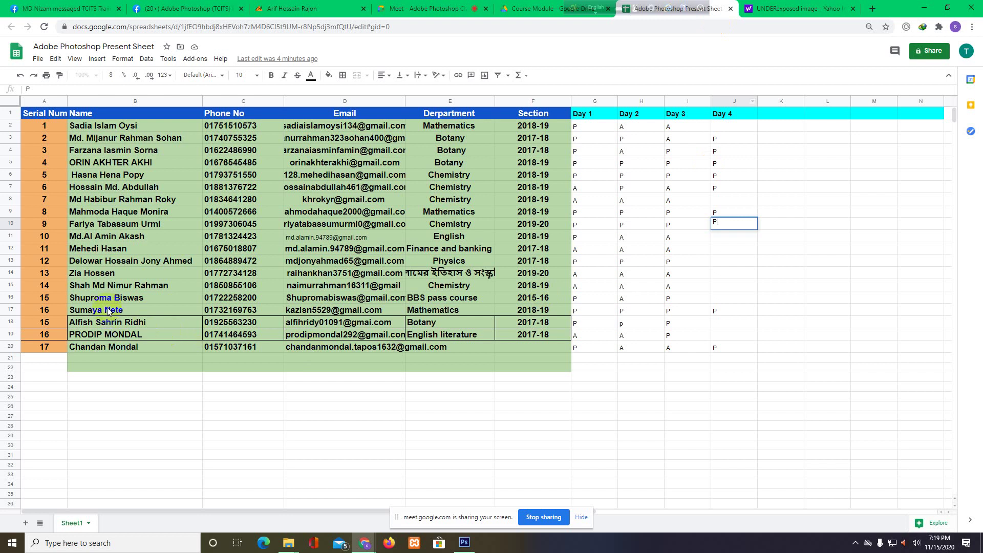
pyautogui.click(155, 298)
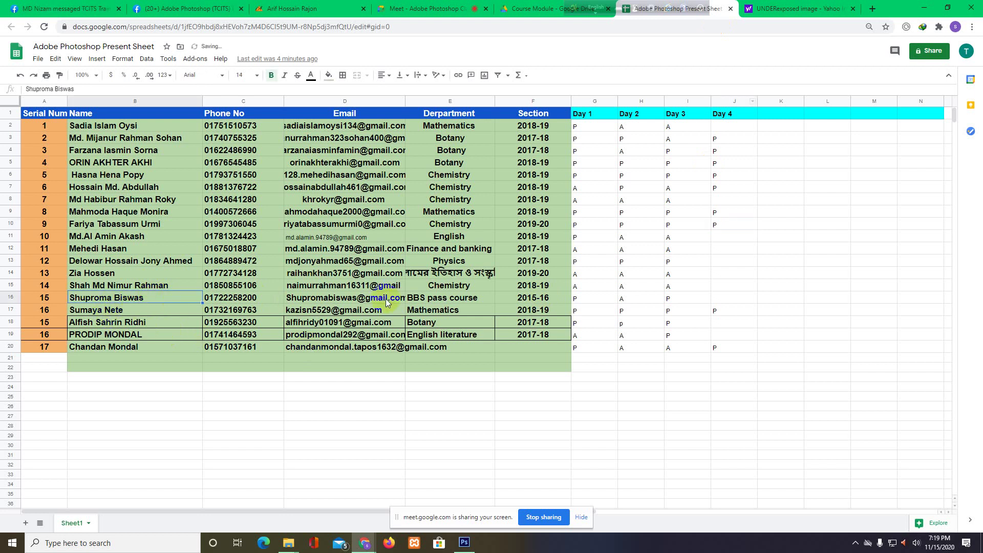
pyautogui.click(720, 300)
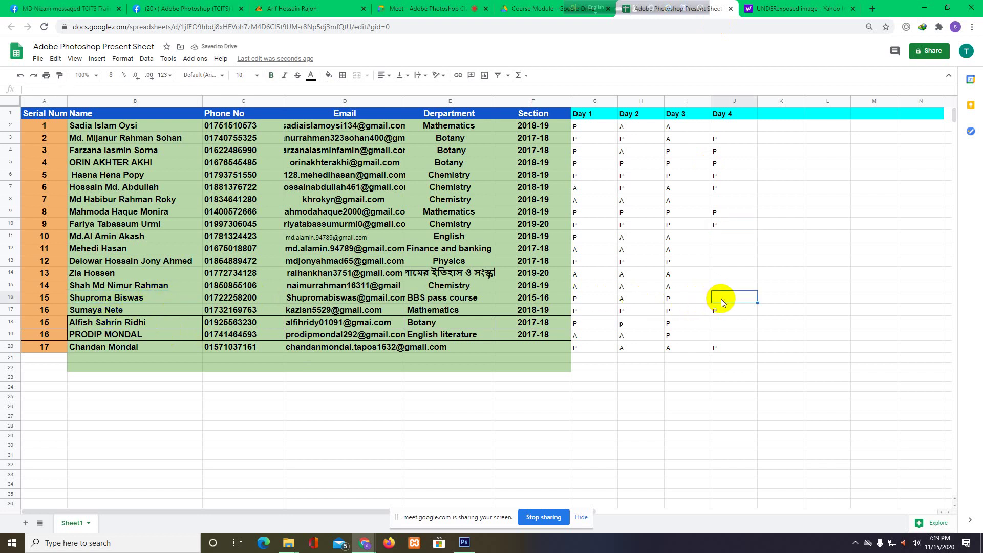
pyautogui.write('P')
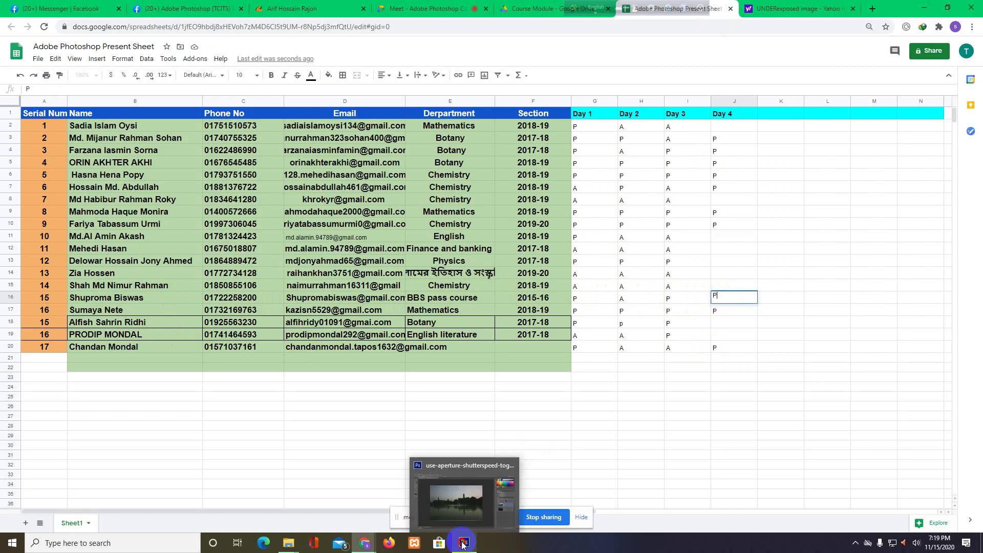
pyautogui.click(463, 543)
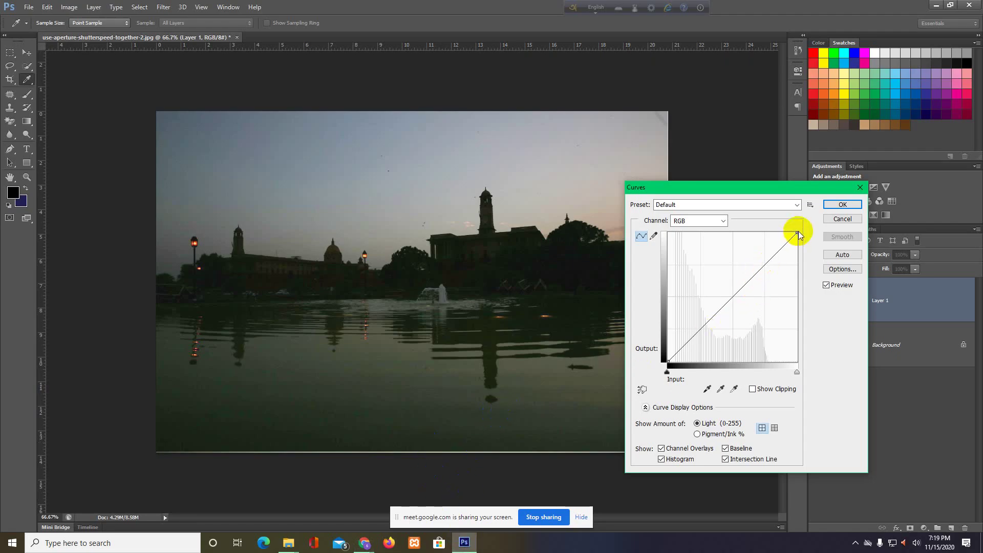
# - Bow the RGB curve upward to lift Layer 1's midtones, and apply it
pyautogui.moveTo(796, 232)
pyautogui.mouseDown()
pyautogui.moveTo(786, 311)
pyautogui.moveTo(802, 234)
pyautogui.mouseUp()
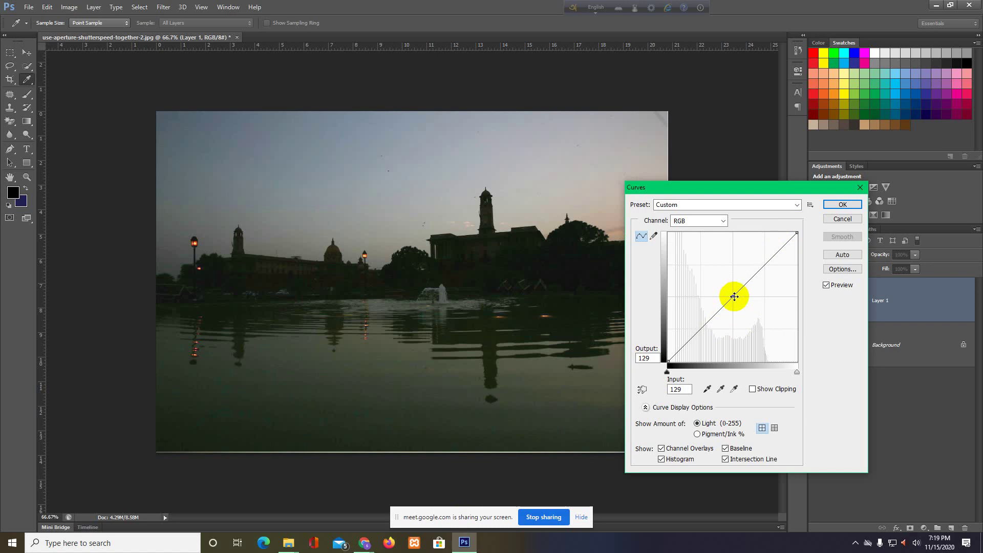
pyautogui.moveTo(734, 297); pyautogui.dragTo(745, 304)
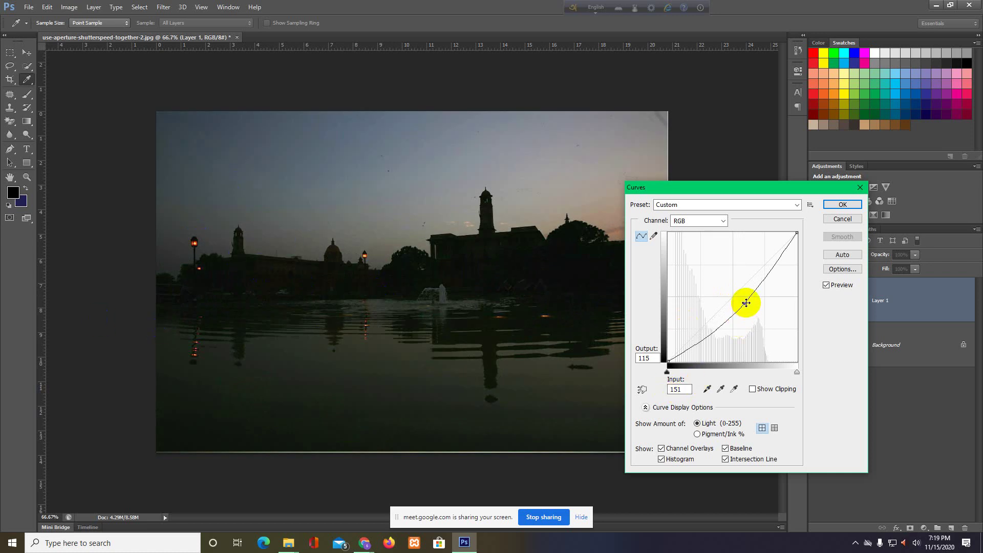
pyautogui.moveTo(746, 305); pyautogui.dragTo(718, 288)
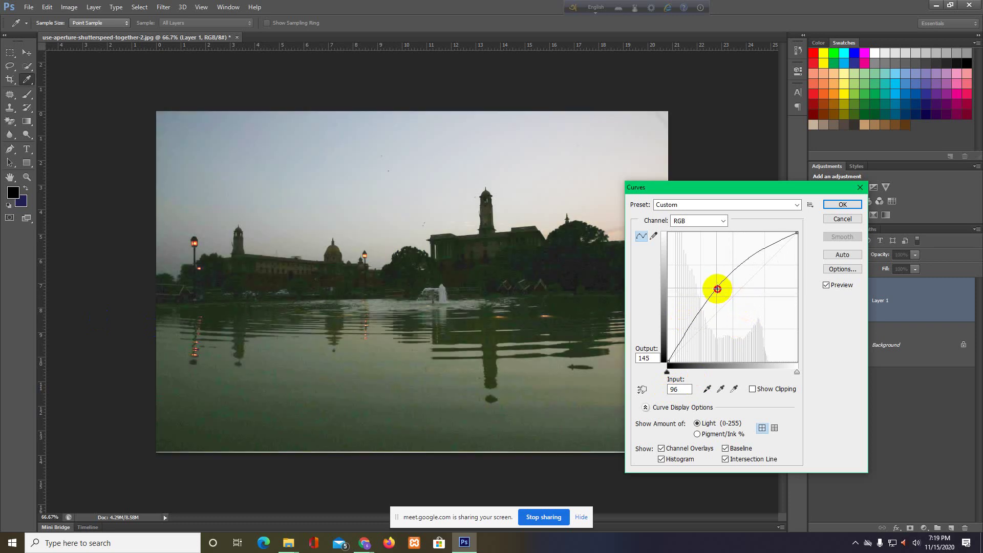
pyautogui.moveTo(719, 290)
pyautogui.mouseDown()
pyautogui.moveTo(708, 283)
pyautogui.moveTo(719, 292)
pyautogui.mouseUp()
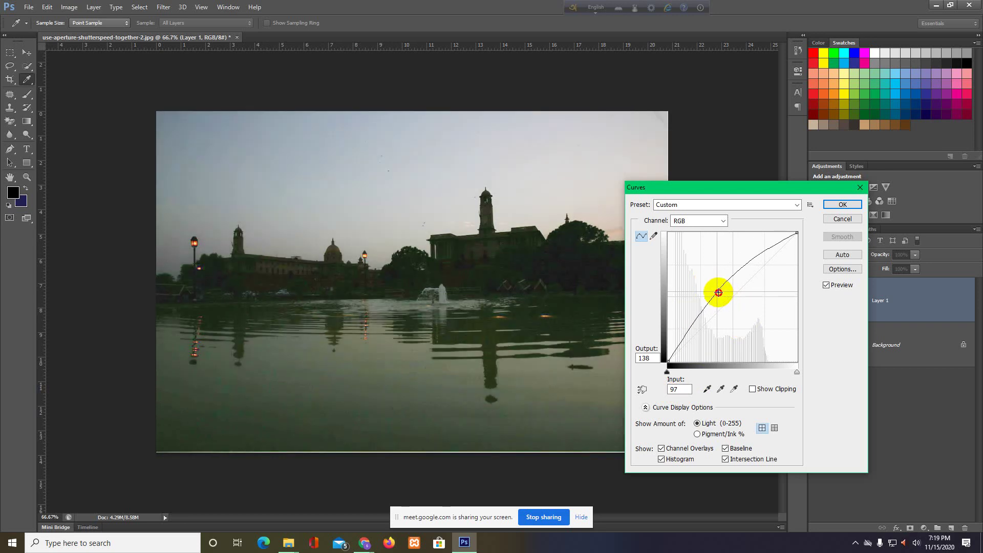
pyautogui.click(835, 205)
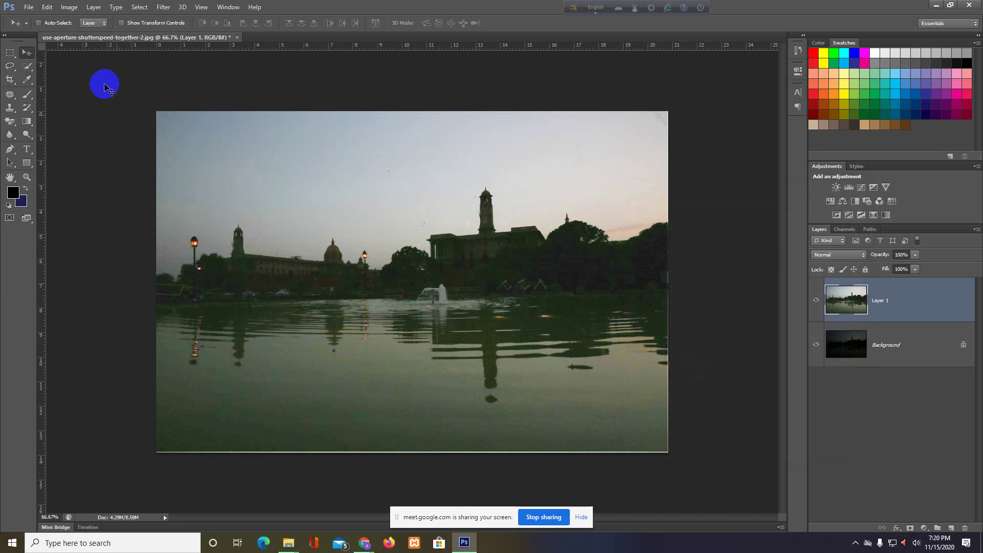
pyautogui.click(70, 7)
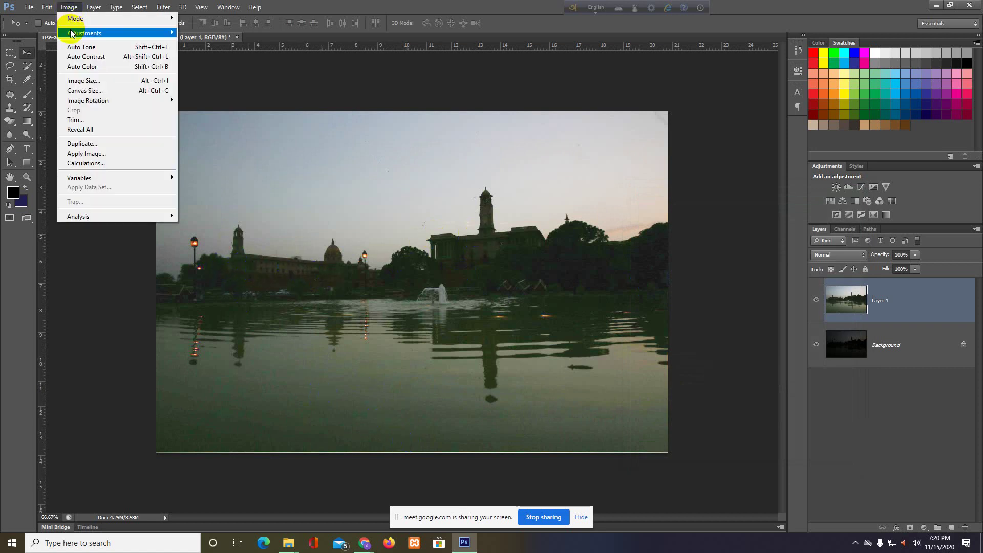
pyautogui.moveTo(84, 33)
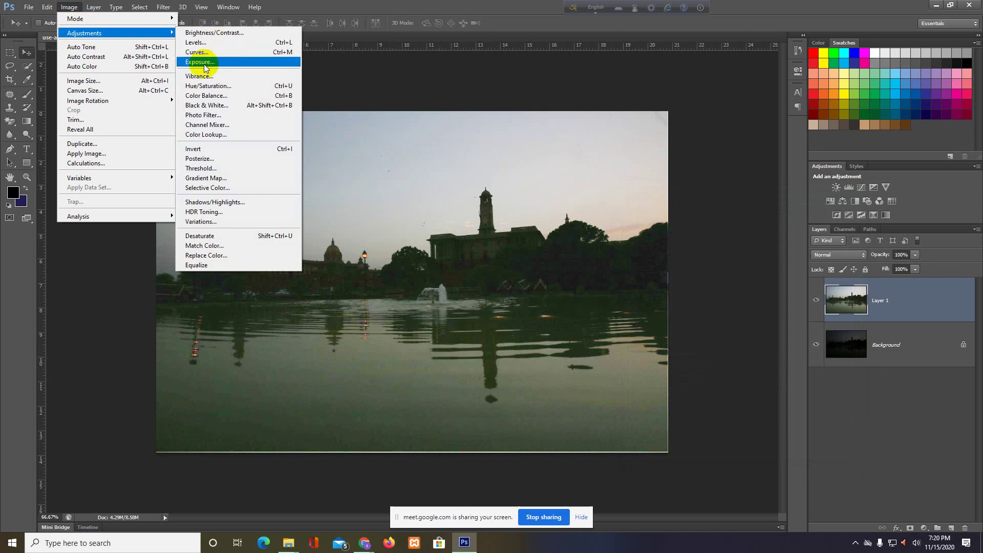
pyautogui.click(204, 62)
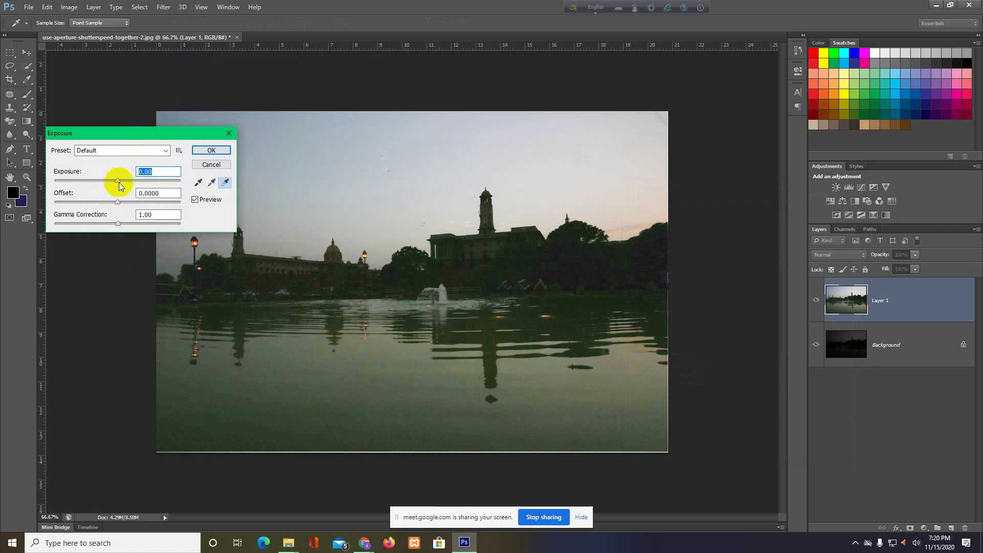
pyautogui.click(119, 182)
pyautogui.moveTo(119, 182); pyautogui.dragTo(150, 183)
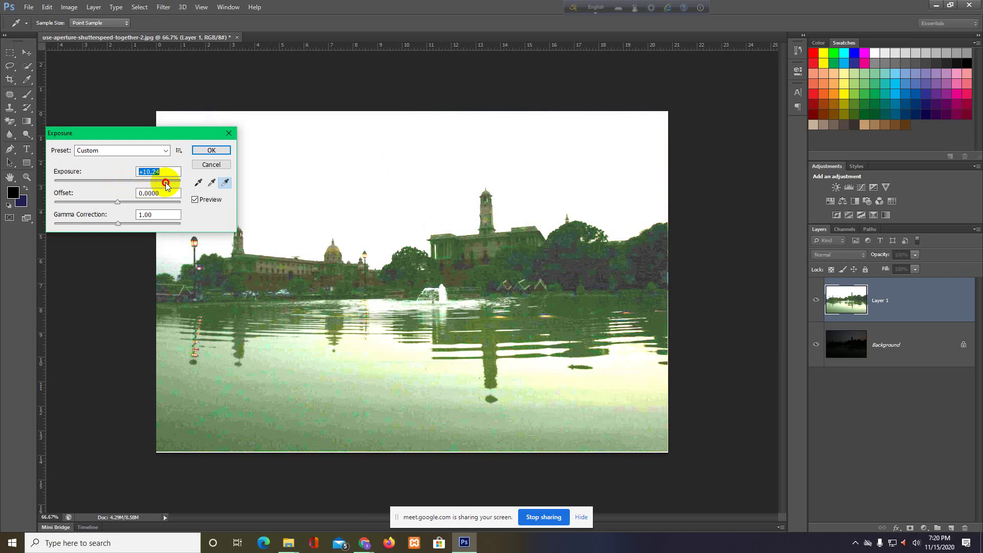
pyautogui.moveTo(150, 183); pyautogui.dragTo(142, 185)
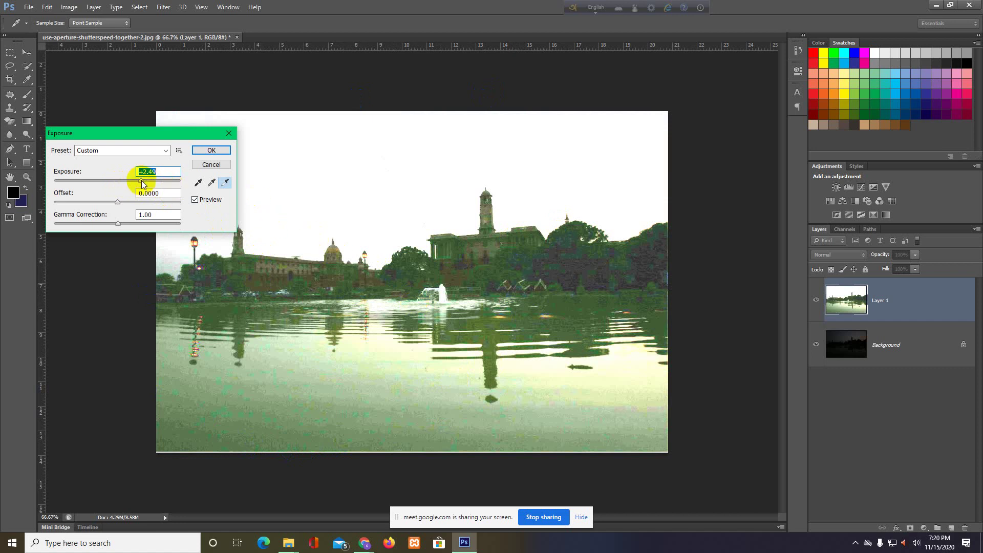
pyautogui.moveTo(141, 182); pyautogui.dragTo(116, 183)
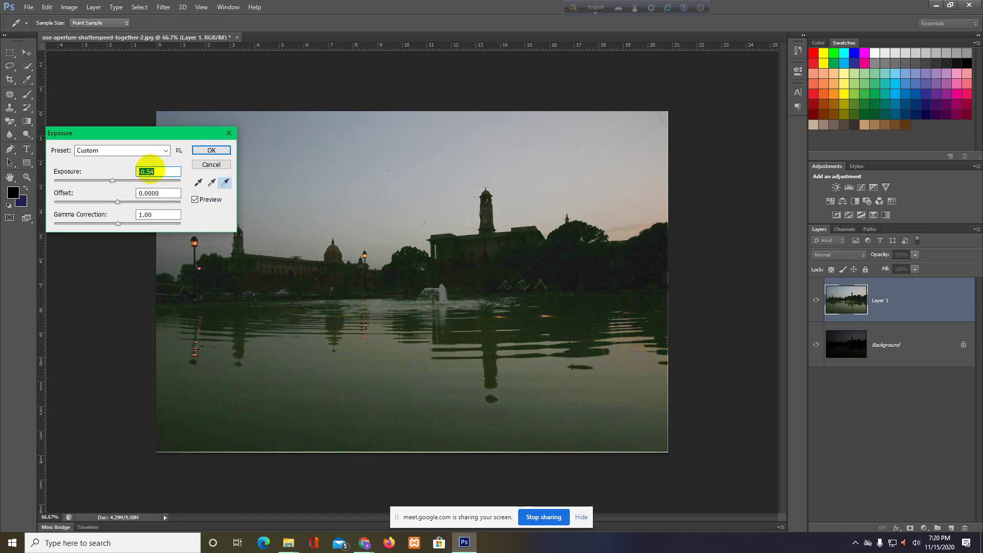
pyautogui.write('00')
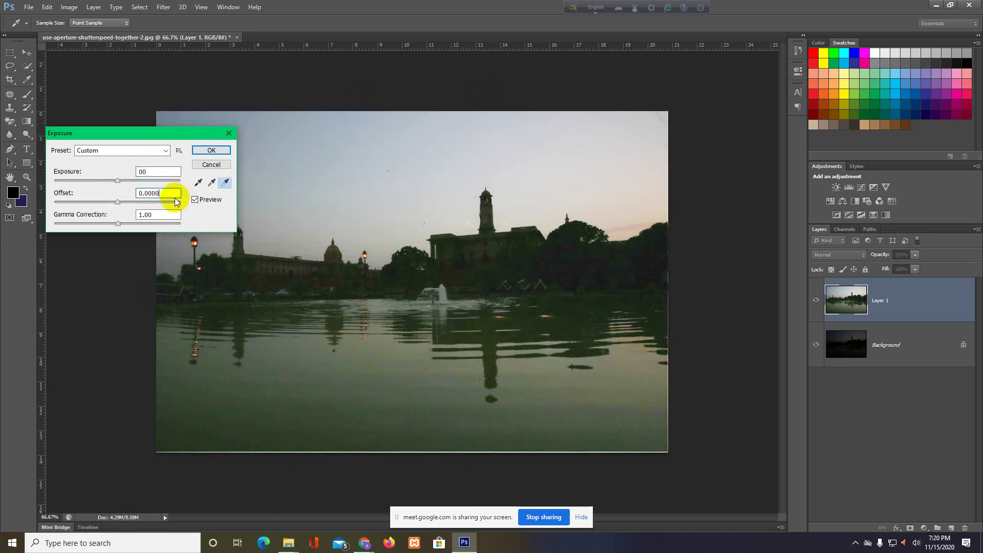
pyautogui.moveTo(115, 224)
pyautogui.mouseDown()
pyautogui.moveTo(127, 227)
pyautogui.moveTo(118, 226)
pyautogui.mouseUp()
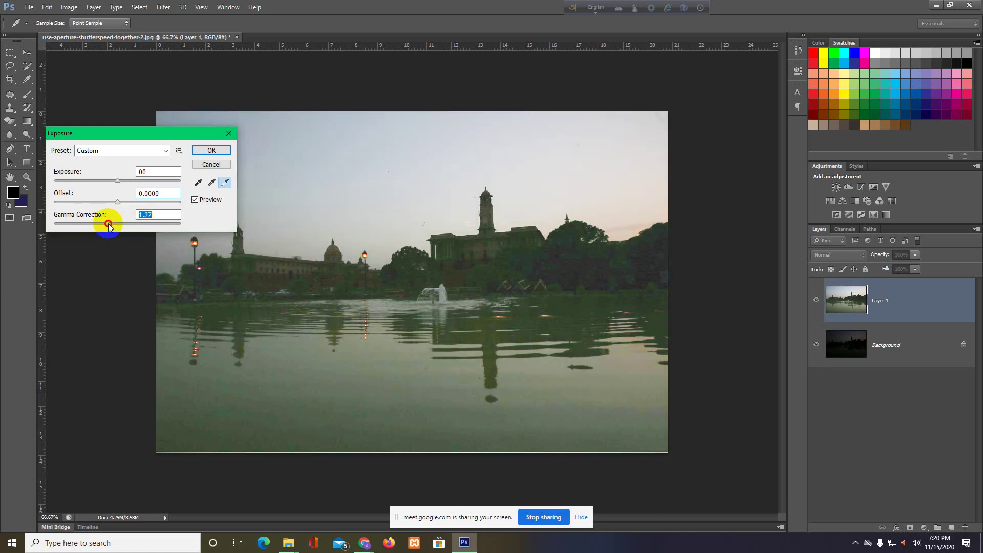
pyautogui.moveTo(113, 226); pyautogui.dragTo(128, 214)
pyautogui.write('1')
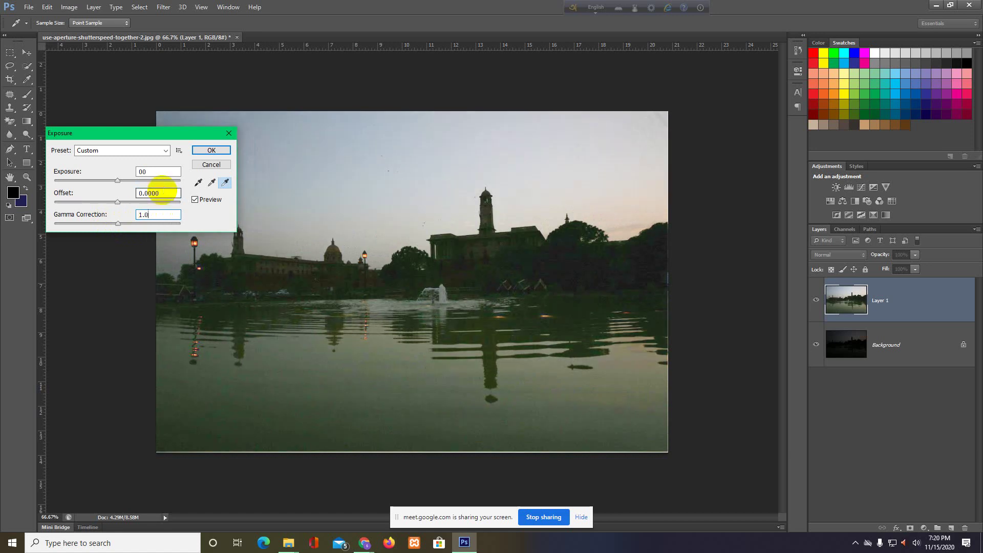
pyautogui.click(210, 150)
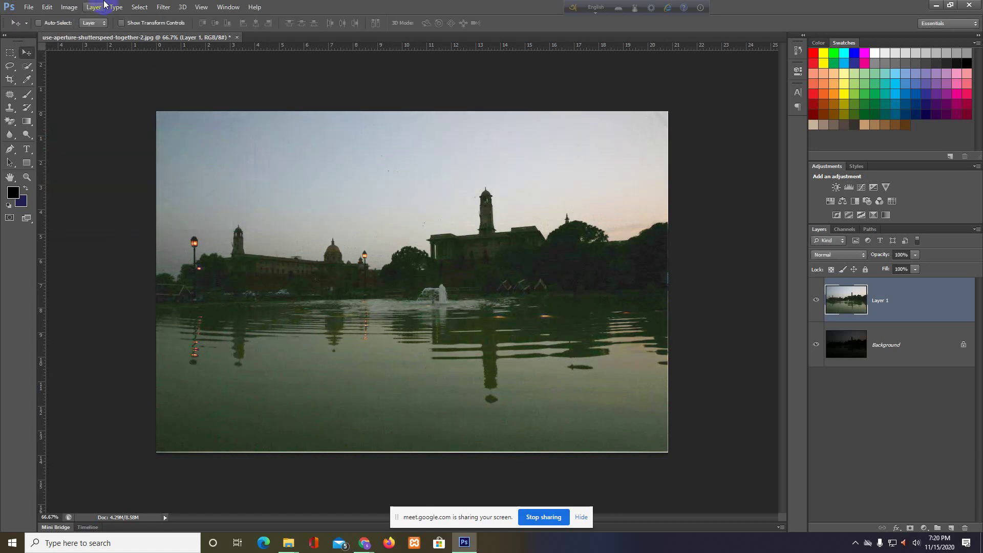
pyautogui.click(78, 7)
pyautogui.moveTo(84, 33)
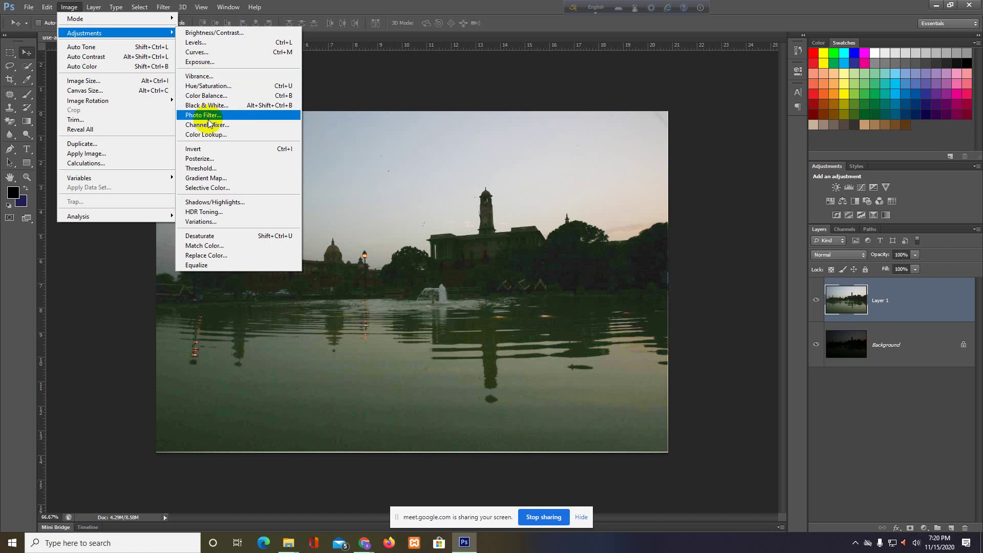
pyautogui.click(376, 76)
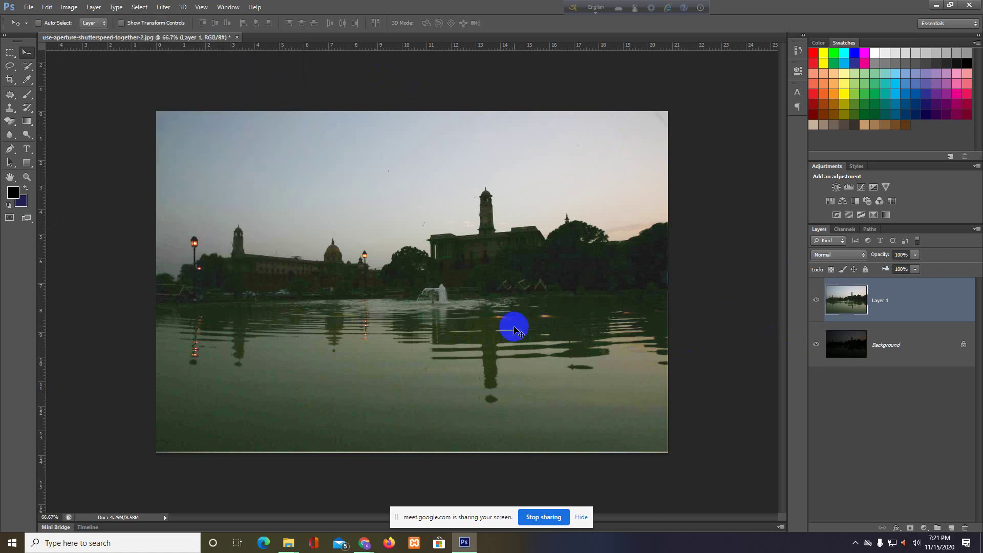
pyautogui.click(817, 300)
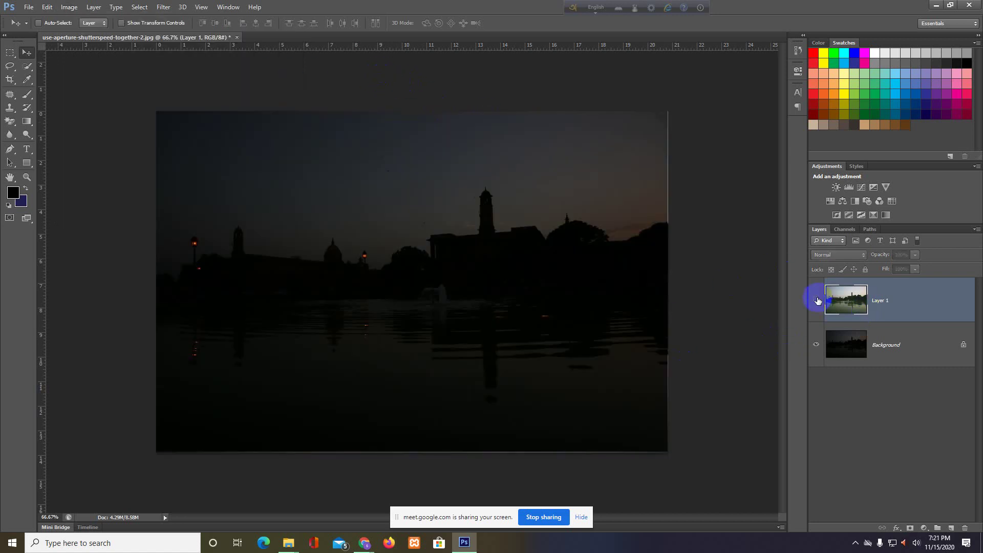
pyautogui.click(817, 300)
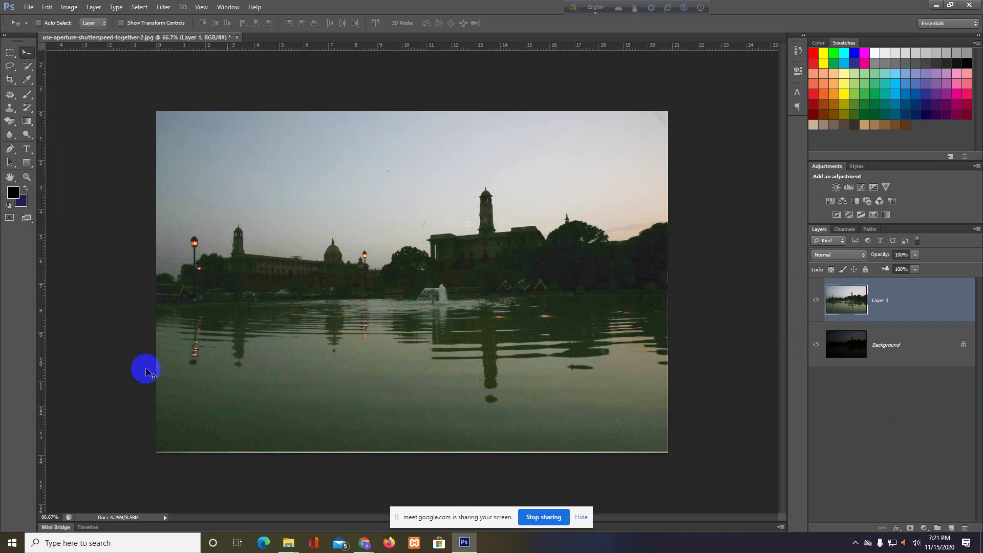
pyautogui.click(815, 301)
pyautogui.click(814, 301)
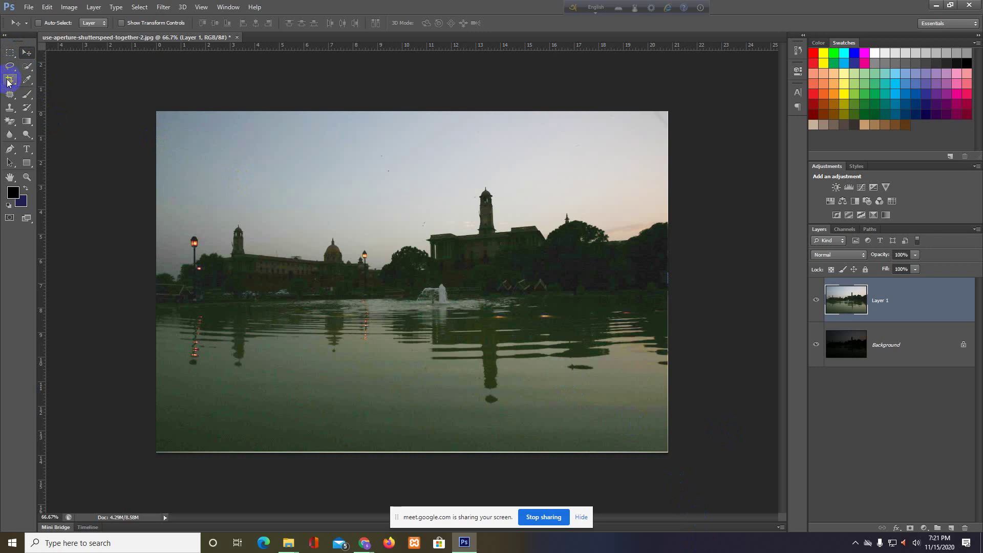
# - Put a crop frame around the castle photo, then bring the browser forward
pyautogui.click(9, 80)
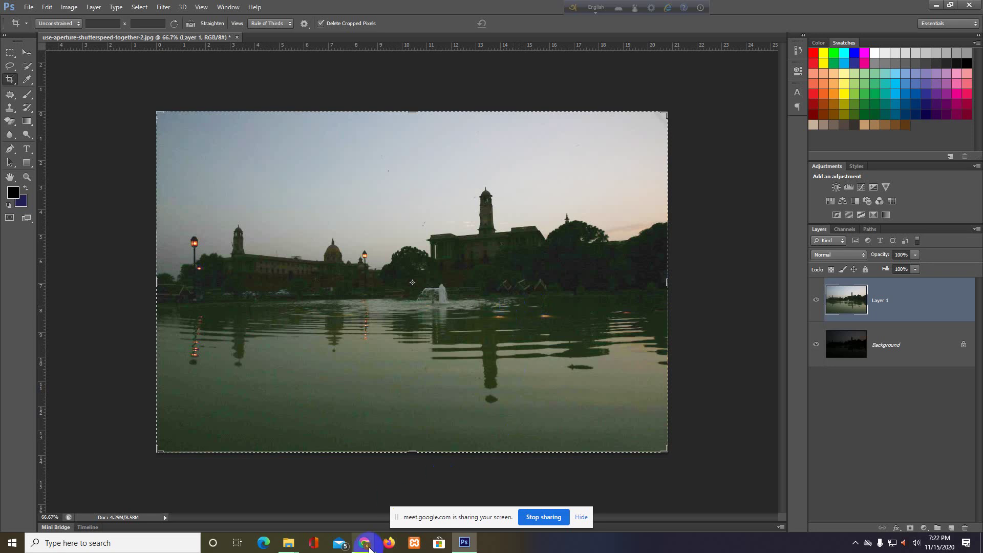
pyautogui.moveTo(365, 543)
pyautogui.click(320, 504)
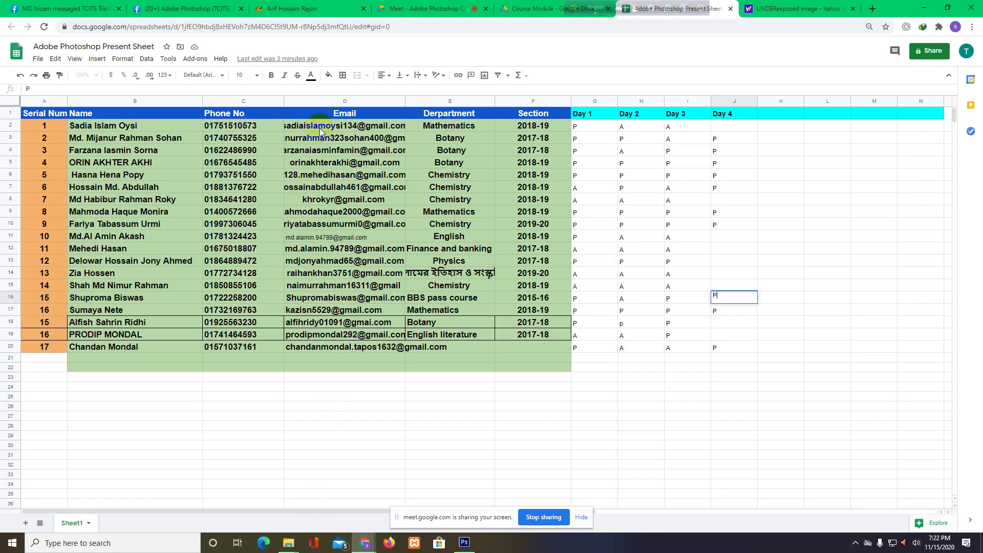
# - Admit the person asking to join the Meet call, then return to Photoshop
pyautogui.click(433, 9)
pyautogui.moveTo(399, 520)
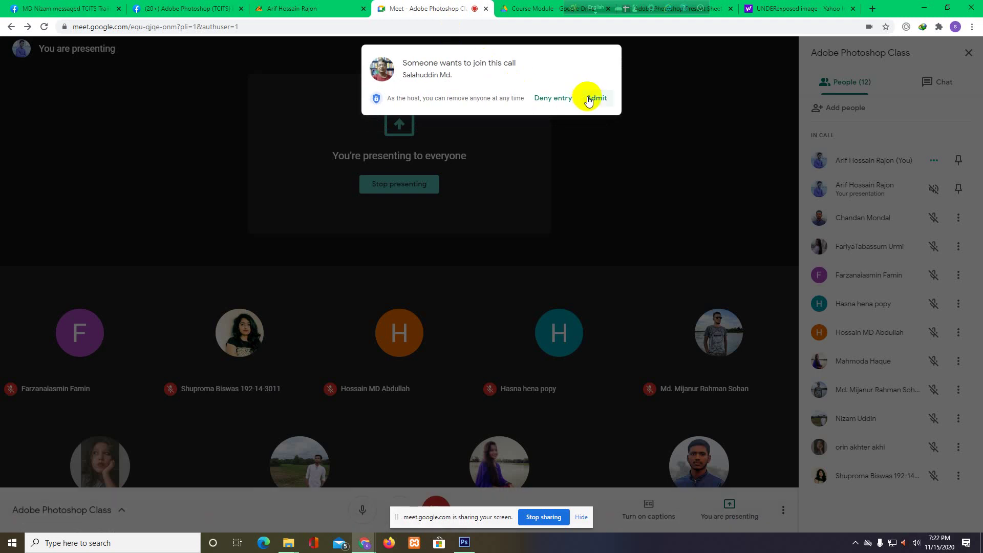
pyautogui.click(588, 98)
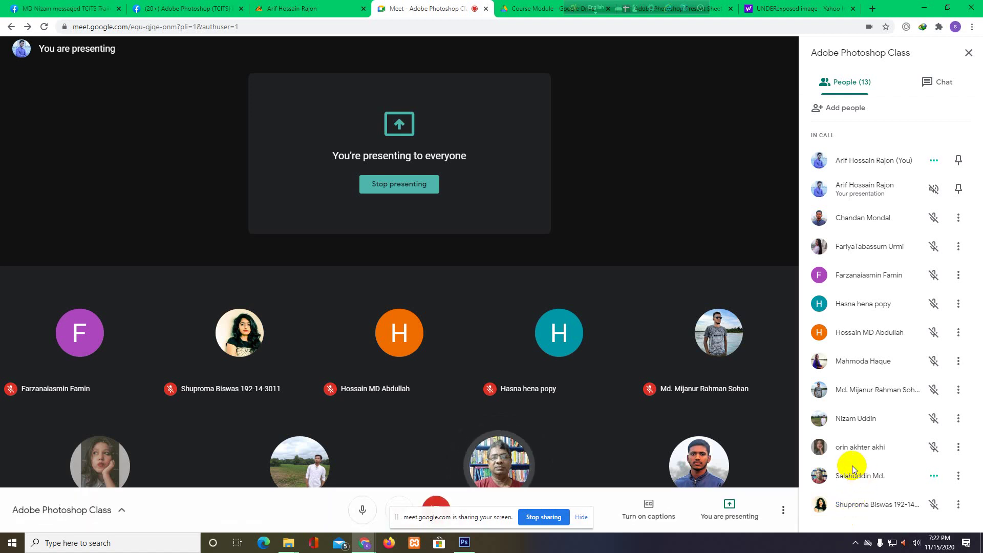
pyautogui.click(464, 544)
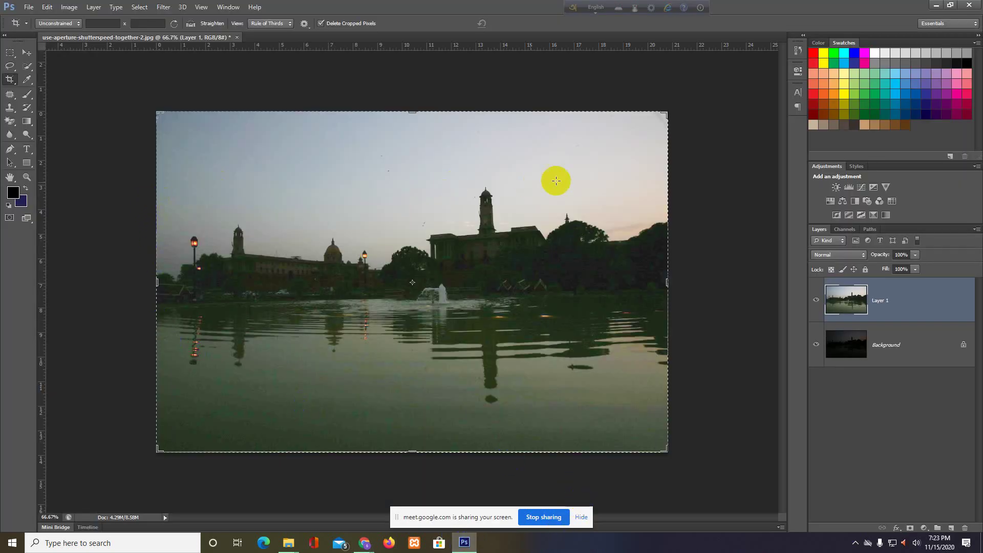
# - Toggle Layer 1 off and on to compare with the original, then choose Crop Tool
pyautogui.click(551, 290)
pyautogui.click(826, 316)
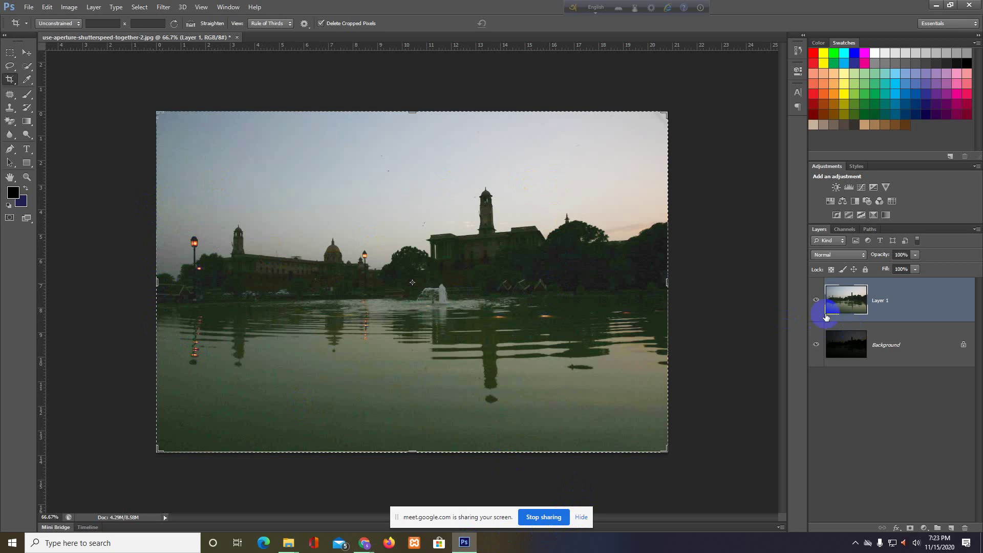
pyautogui.click(817, 300)
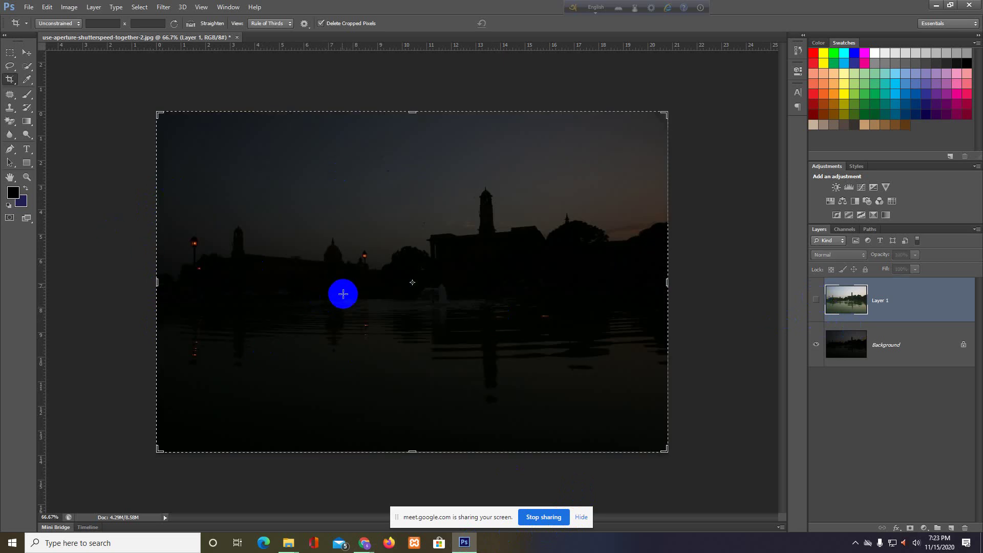
pyautogui.click(817, 301)
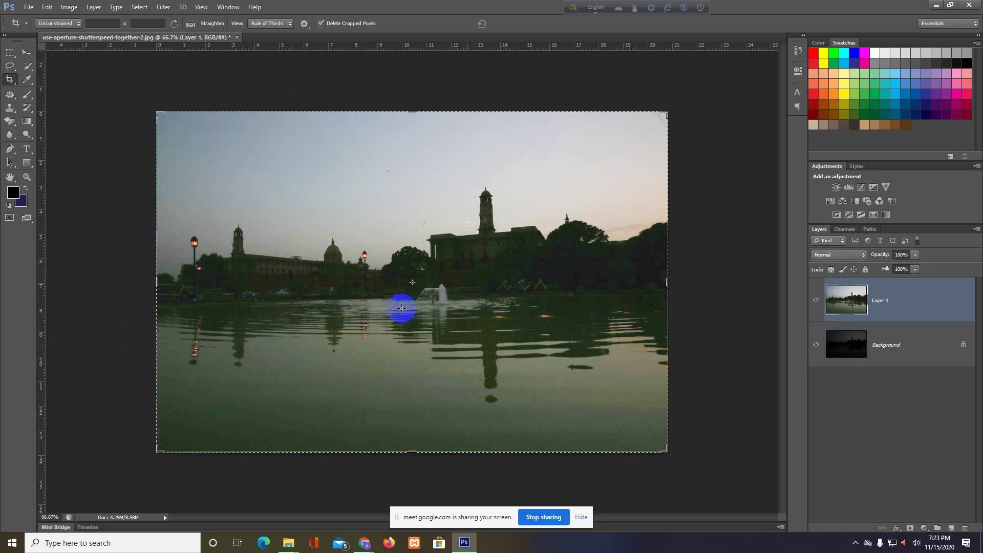
pyautogui.click(7, 80)
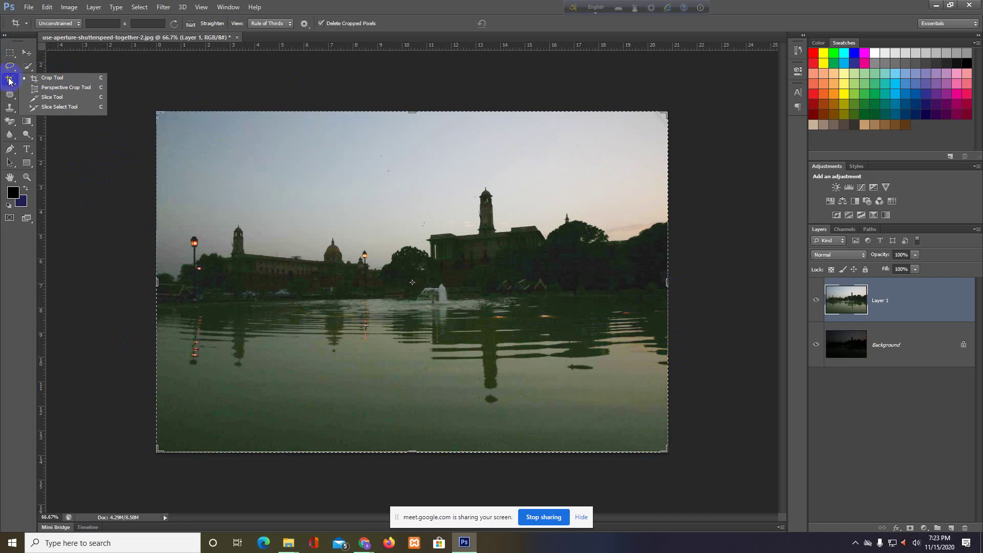
pyautogui.click(6, 385)
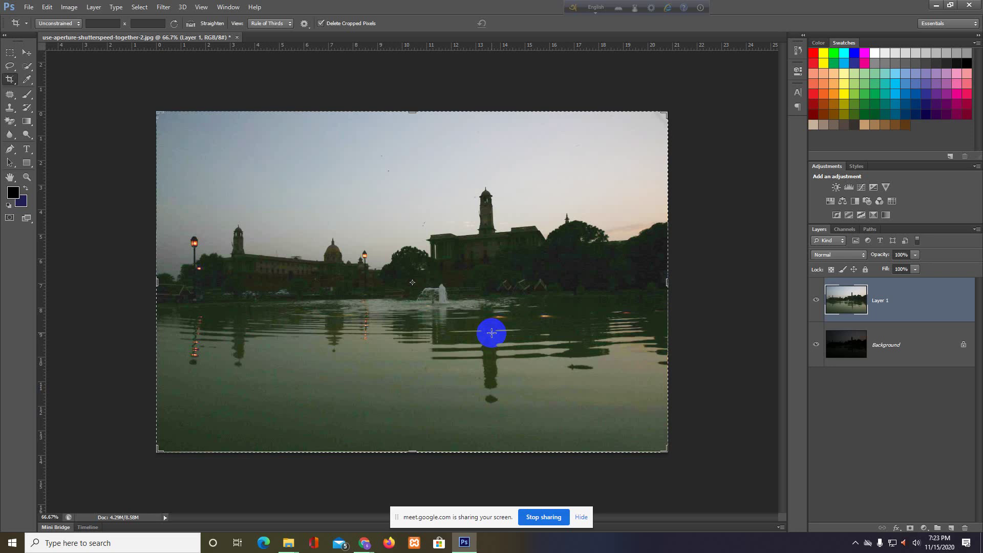
pyautogui.click(365, 543)
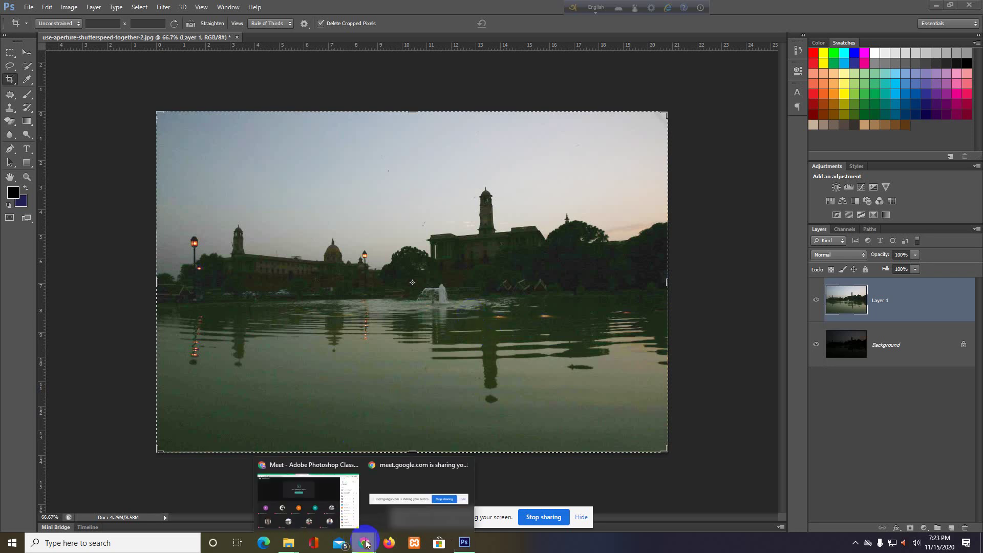
pyautogui.click(334, 517)
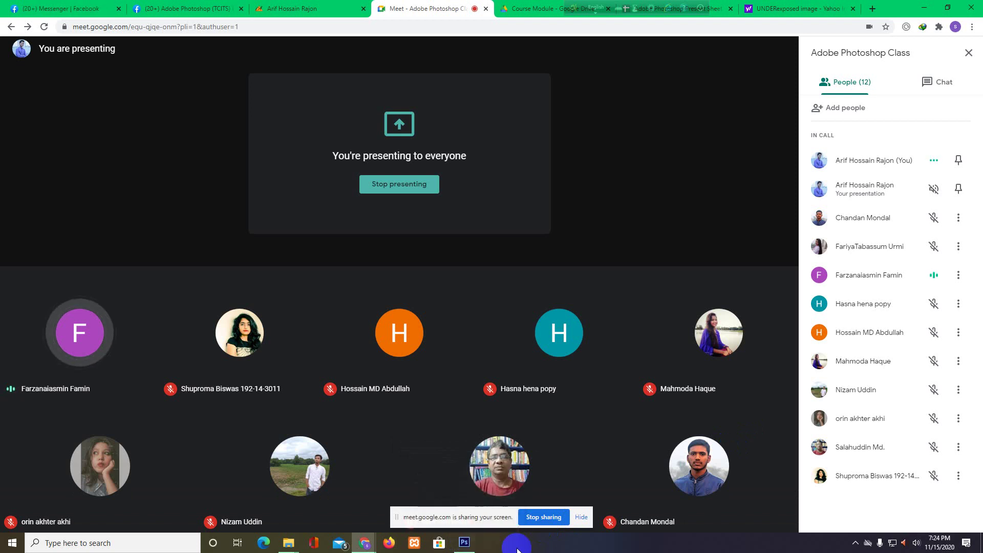
pyautogui.click(465, 543)
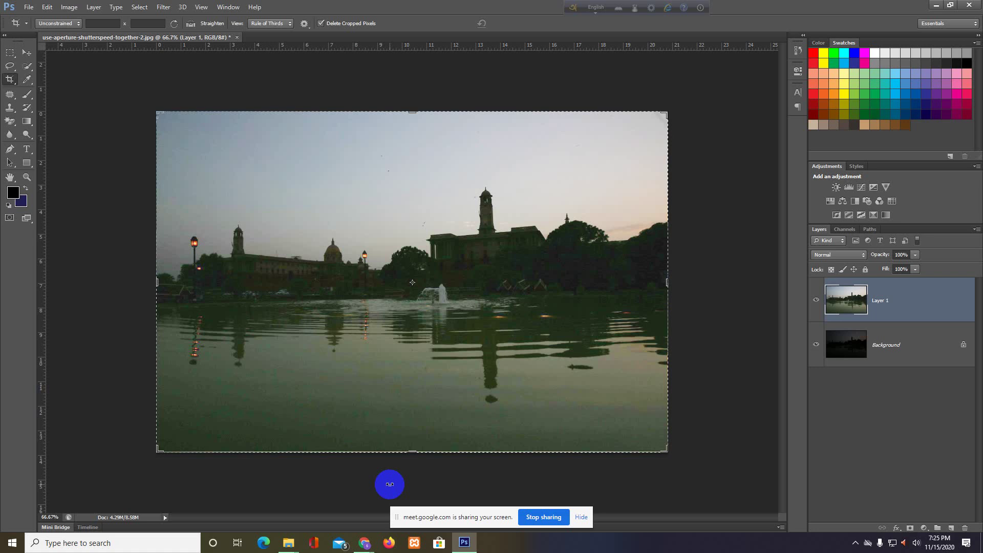
# - Switch to the Google Meet call, now showing 14 participants
pyautogui.moveTo(364, 543)
pyautogui.click(314, 509)
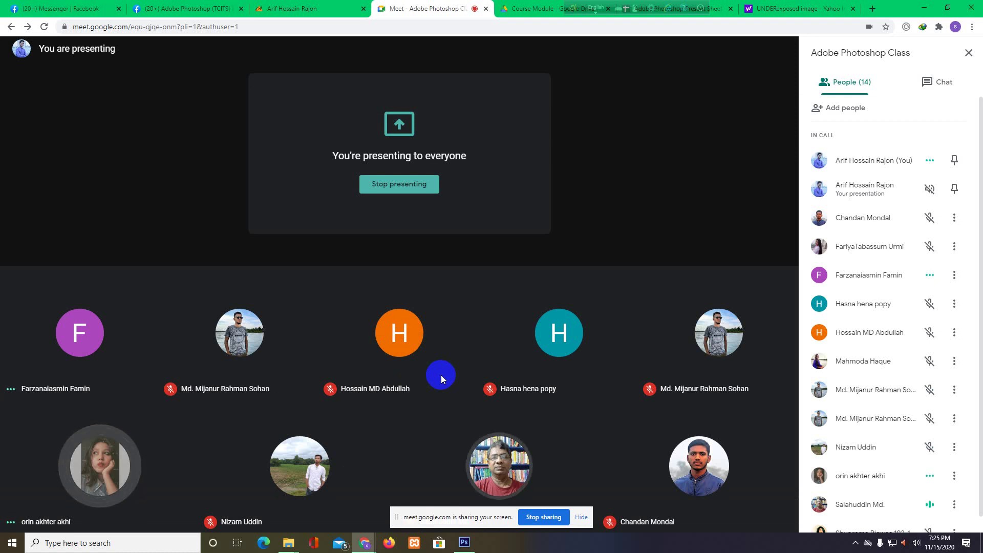
# - Bring Photoshop with the framed castle photo back to the front
pyautogui.click(465, 543)
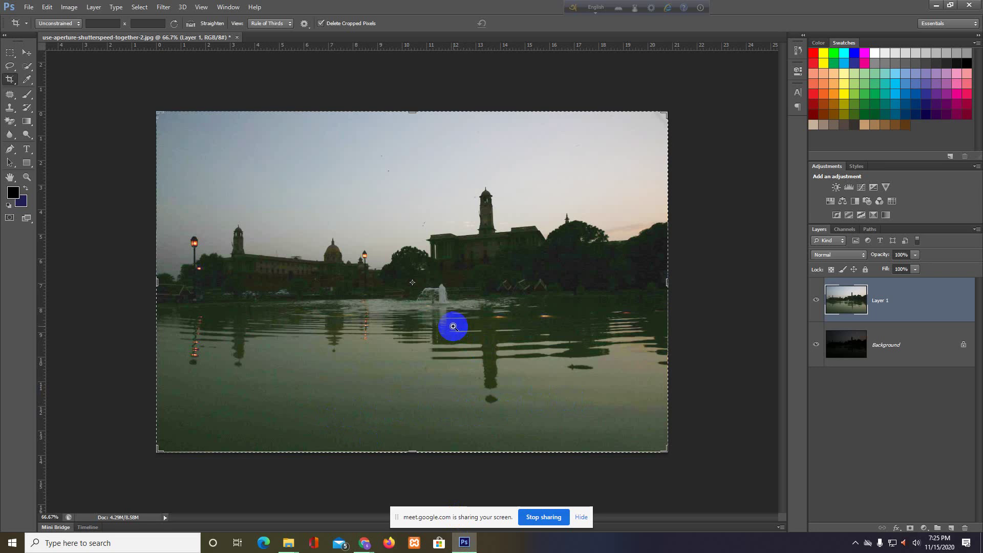
# - Zoom in slightly on the castle photo, then switch back to the Meet call
pyautogui.click(454, 326)
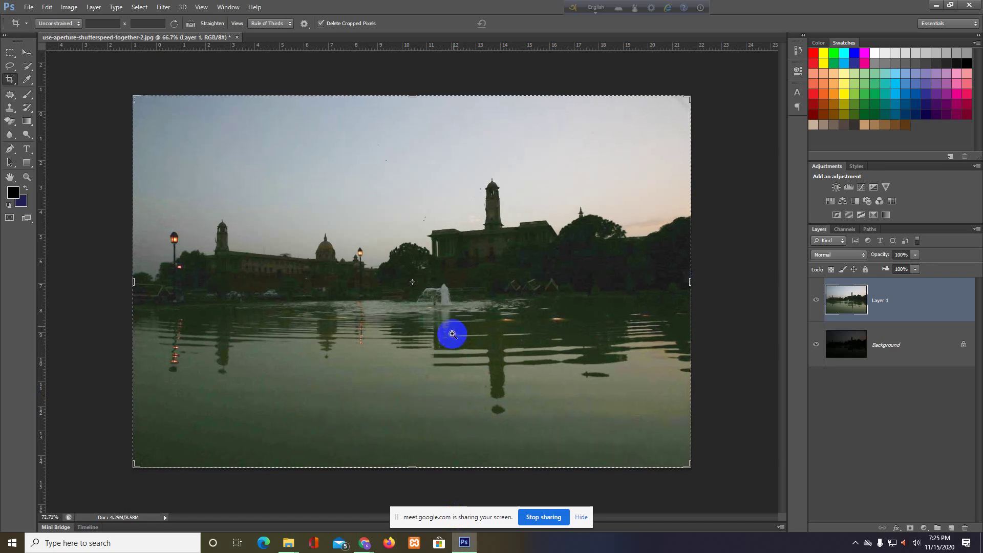
pyautogui.click(327, 508)
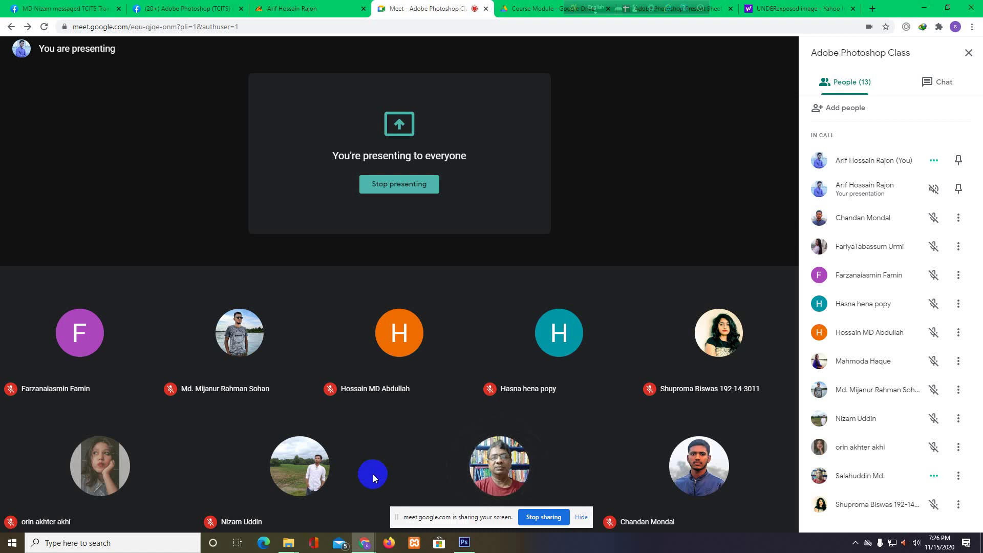
# - Return to Photoshop, where the castle photo still awaits cropping
pyautogui.click(464, 542)
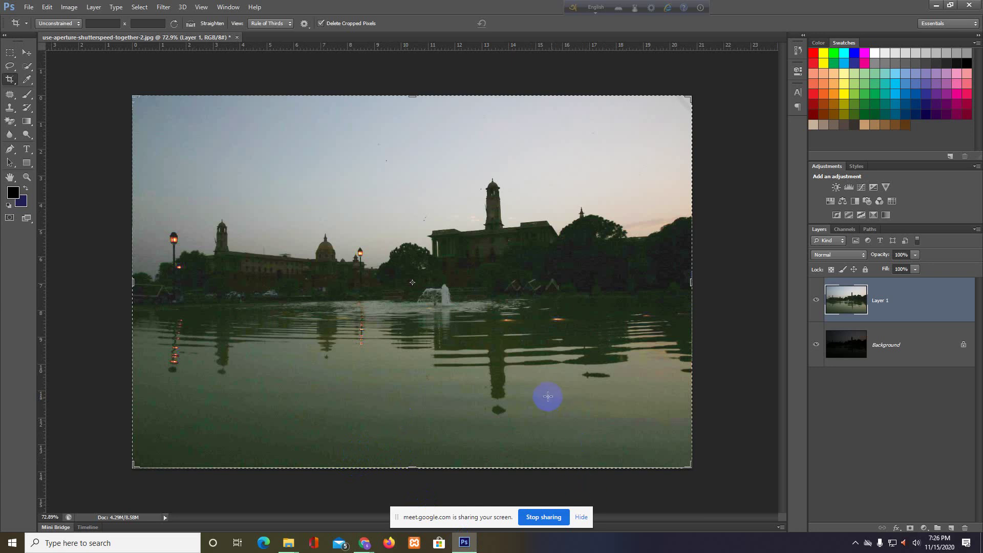
# - Zoom out so the castle photo has empty space around it, then bring the Google Meet call forward
pyautogui.moveTo(522, 389)
pyautogui.mouseDown()
pyautogui.moveTo(553, 392)
pyautogui.moveTo(499, 378)
pyautogui.mouseUp()
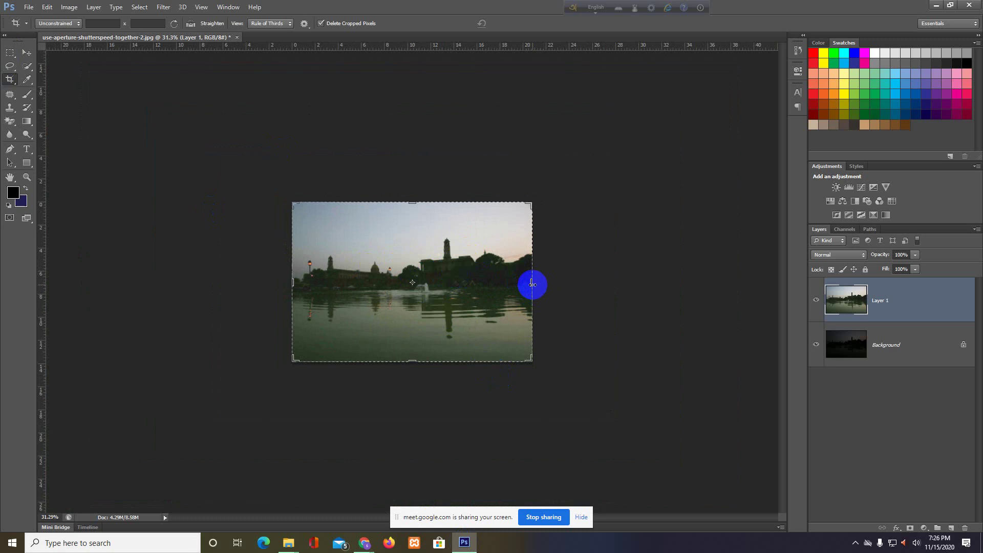
pyautogui.moveTo(364, 543)
pyautogui.click(349, 497)
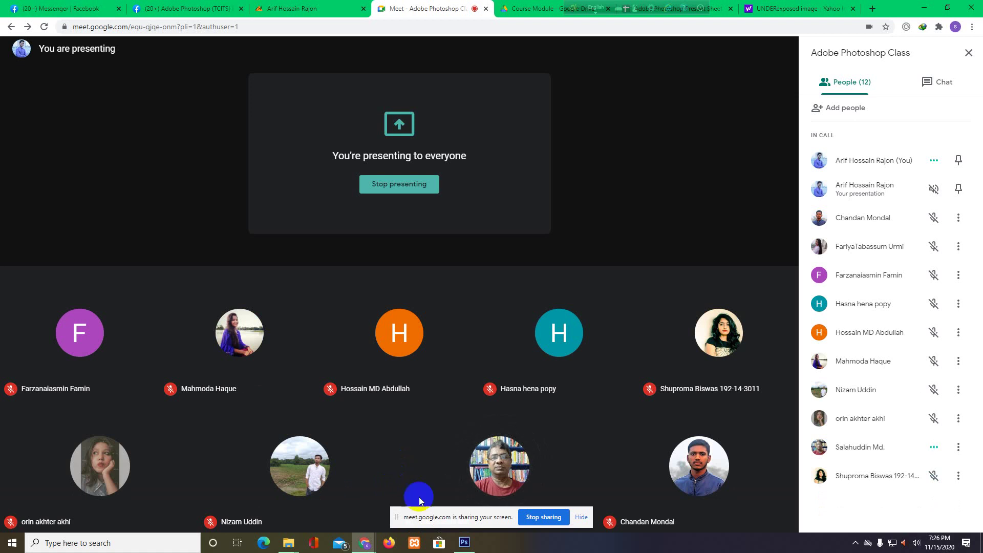
# - Back in Photoshop, stretch the crop frame's right edge well past the skyline
pyautogui.click(464, 542)
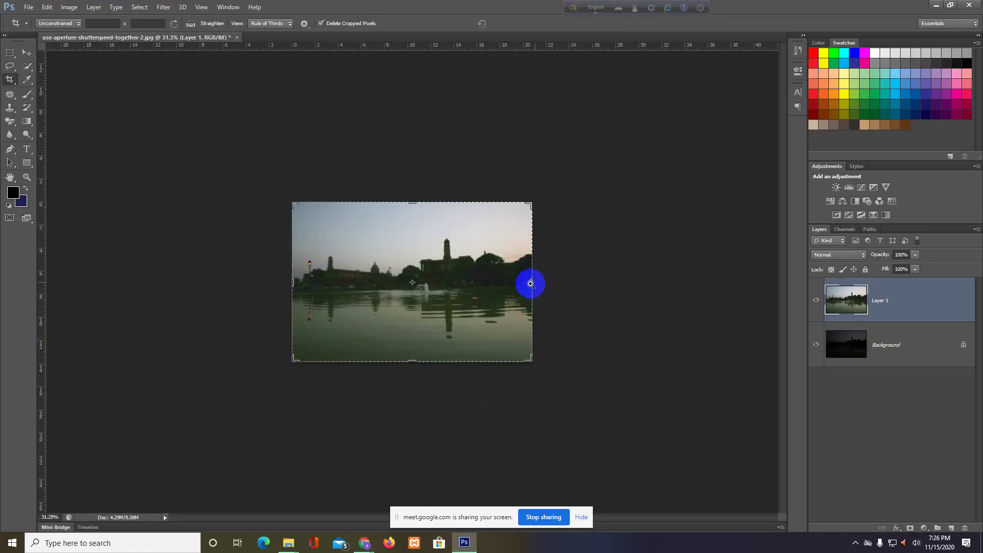
pyautogui.moveTo(530, 283); pyautogui.dragTo(681, 282)
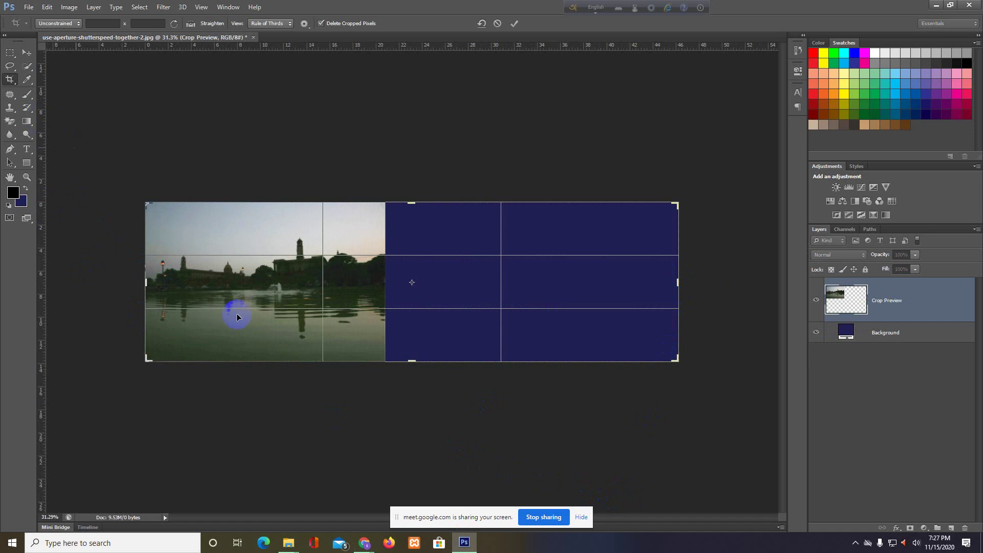
# - In the Meet People panel, mute one participant for everyone, then return to Photoshop
pyautogui.click(344, 514)
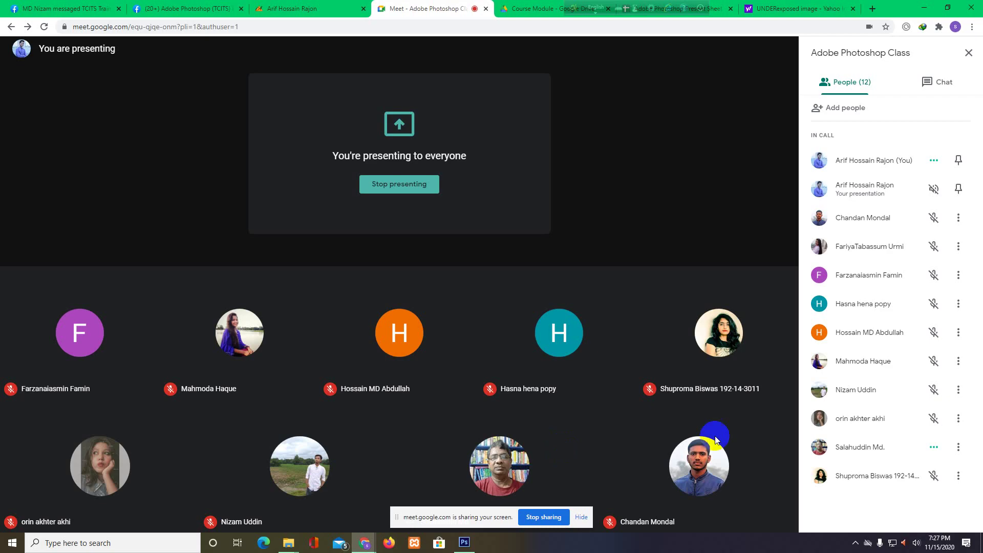
pyautogui.click(959, 450)
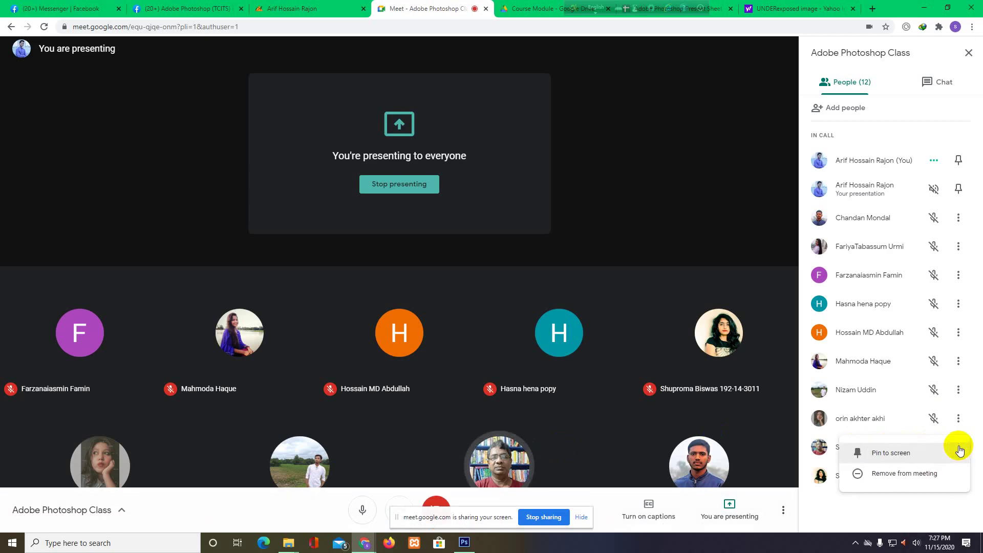
pyautogui.click(905, 507)
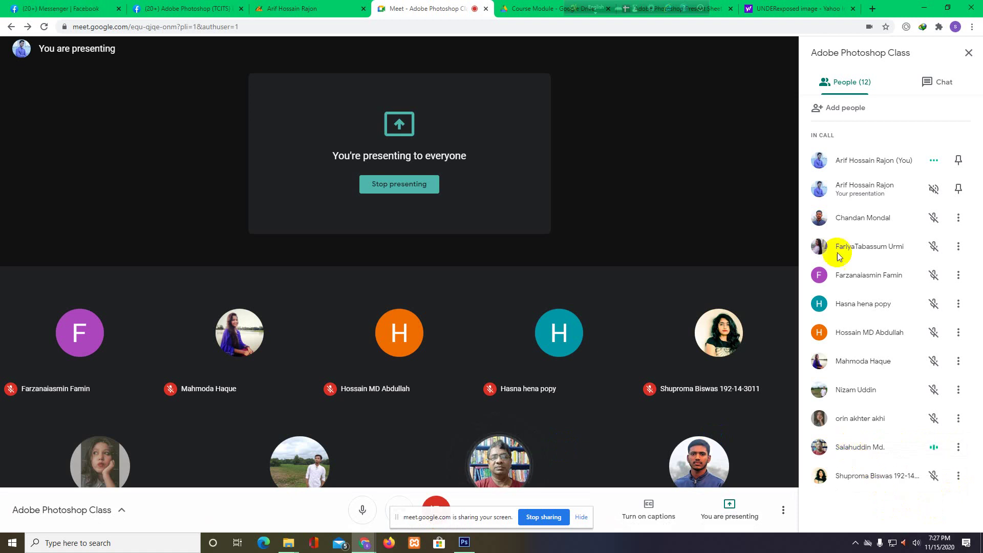
pyautogui.click(933, 83)
pyautogui.click(853, 85)
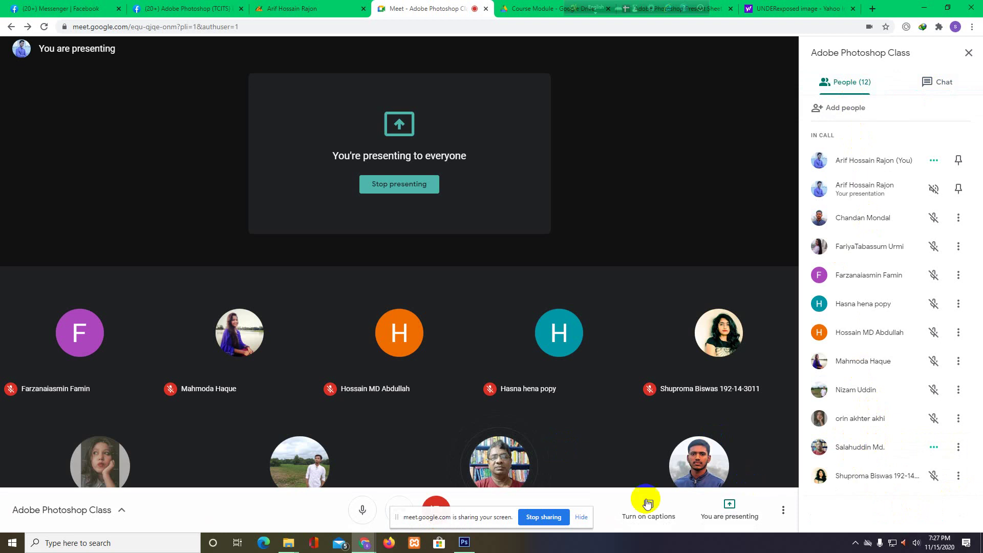
pyautogui.moveTo(497, 517); pyautogui.dragTo(634, 547)
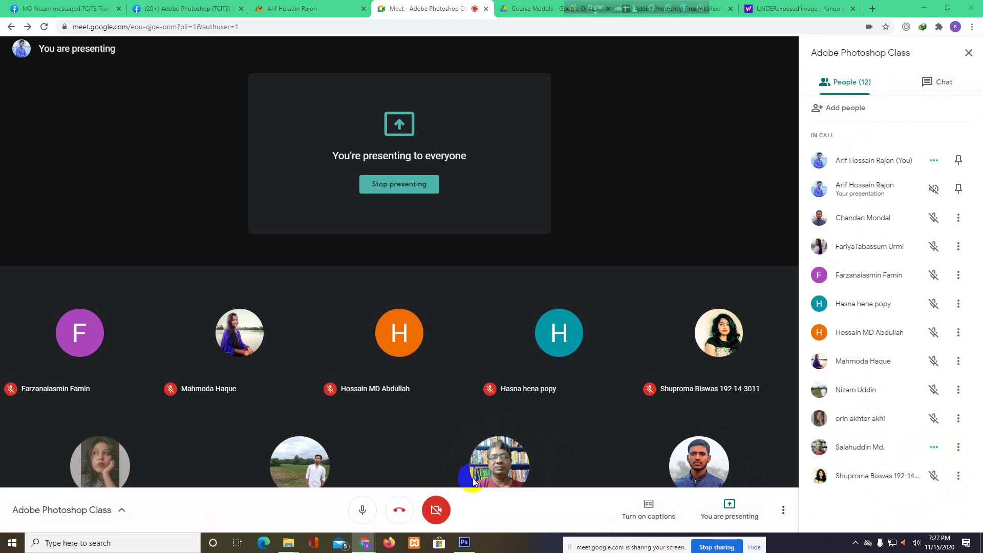
pyautogui.click(499, 467)
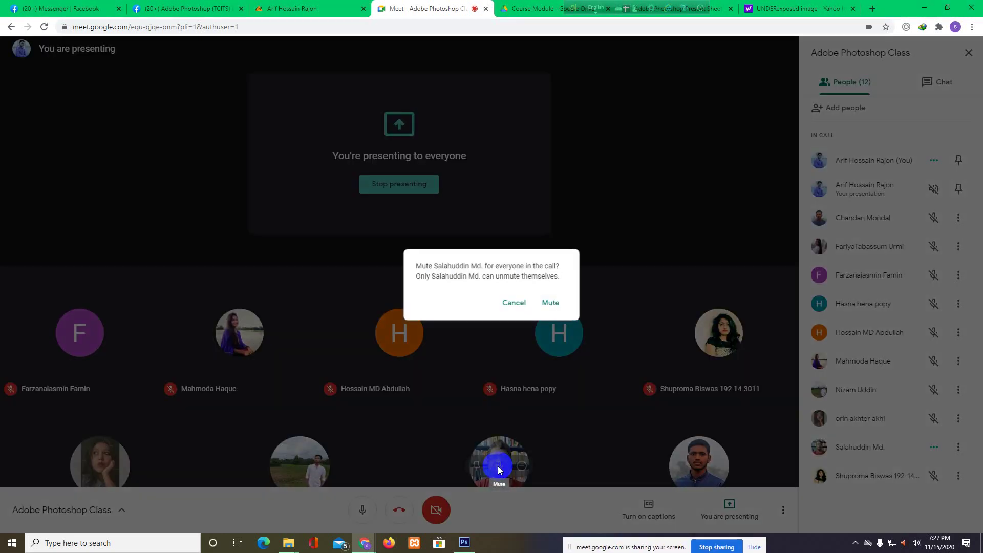
pyautogui.click(550, 303)
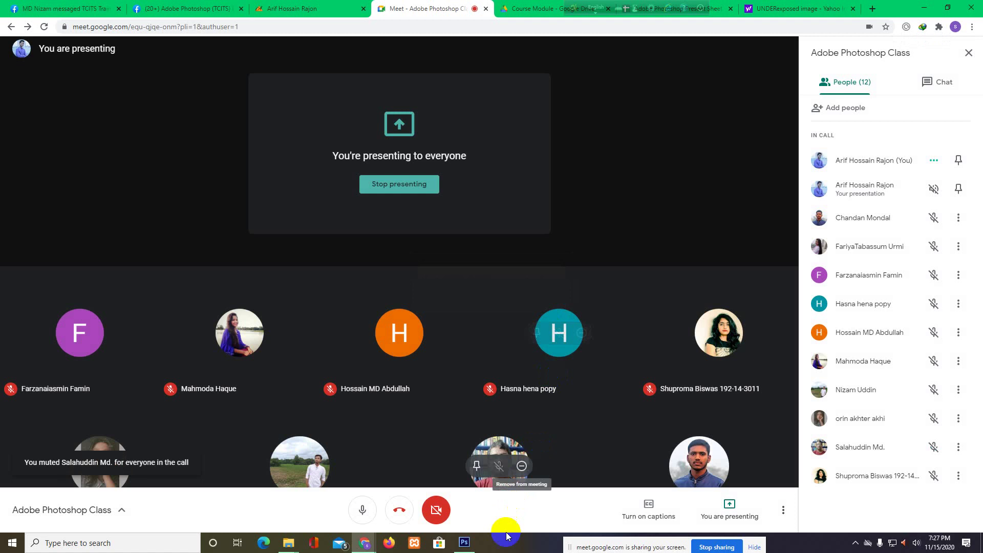
pyautogui.click(466, 544)
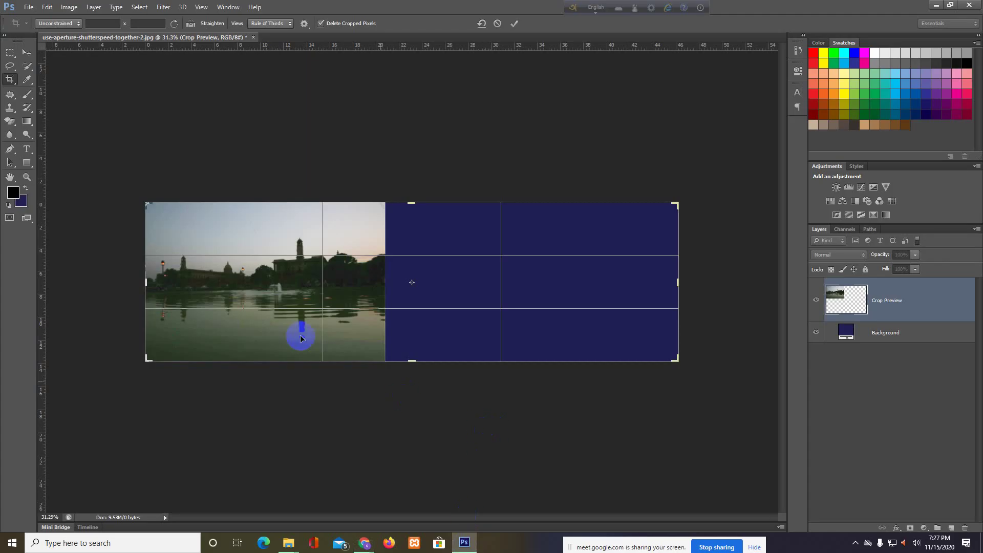
# - Apply and undo the wider crop, then re-extend the crop frame rightward and upward only
pyautogui.click(514, 24)
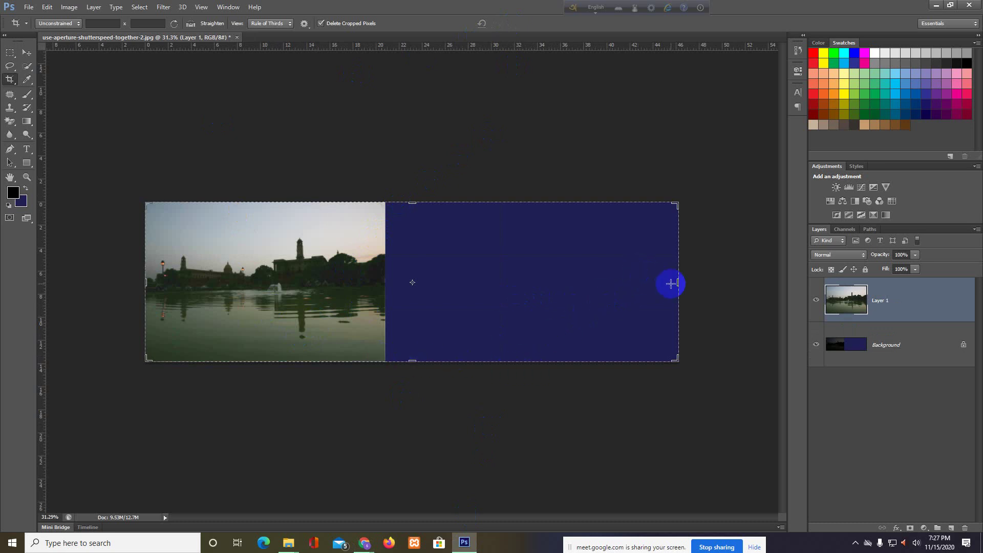
pyautogui.hotkey('ctrl', 'z')
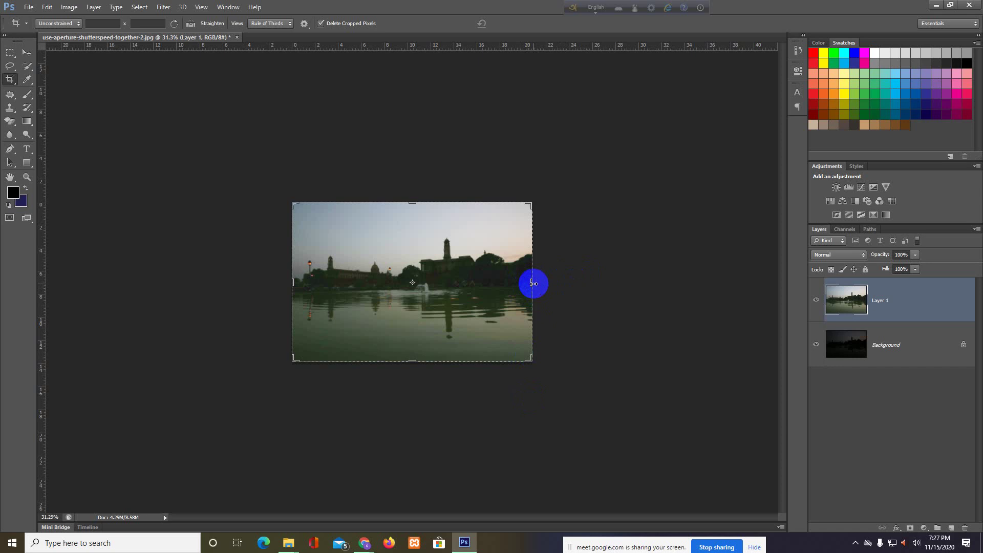
pyautogui.moveTo(533, 283); pyautogui.dragTo(668, 282)
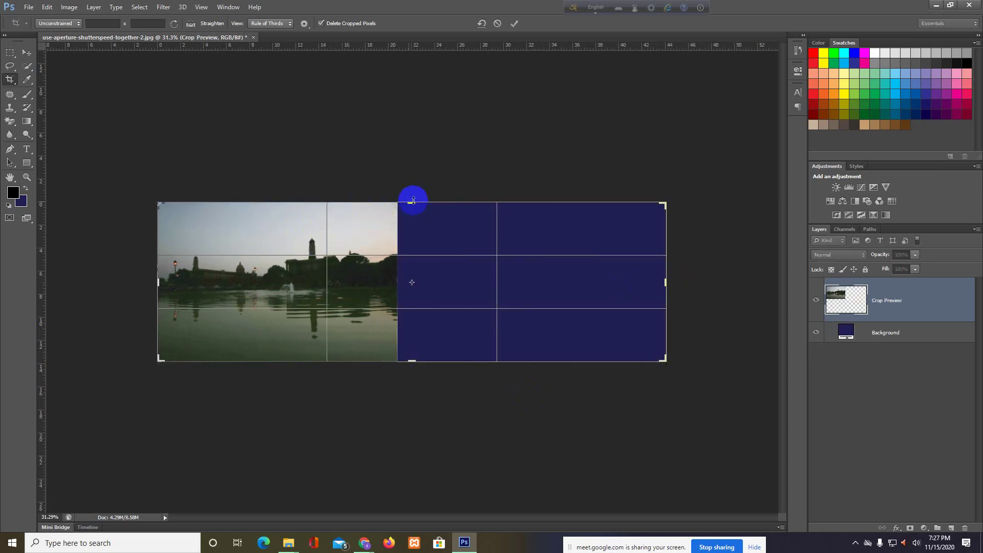
pyautogui.moveTo(412, 188); pyautogui.dragTo(413, 144)
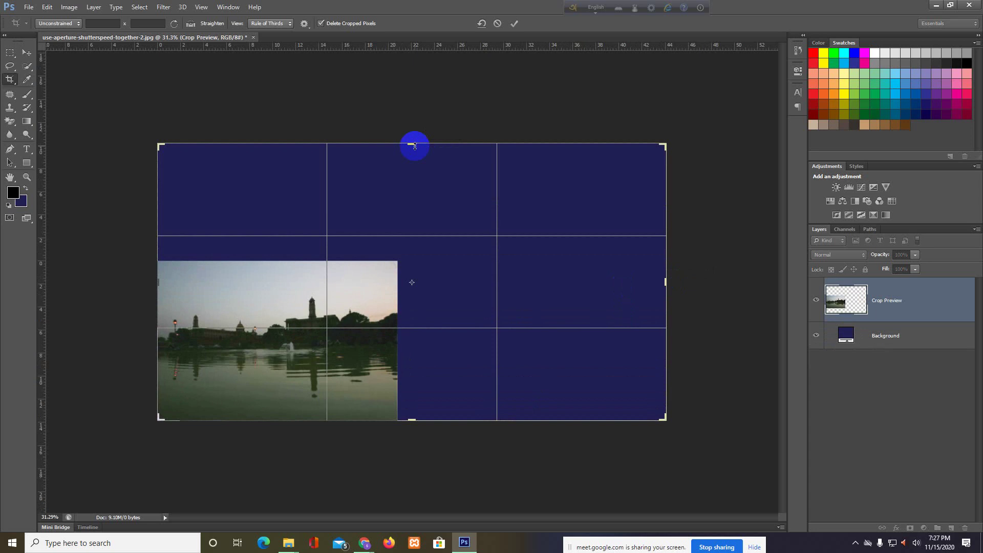
pyautogui.moveTo(157, 281); pyautogui.dragTo(118, 282)
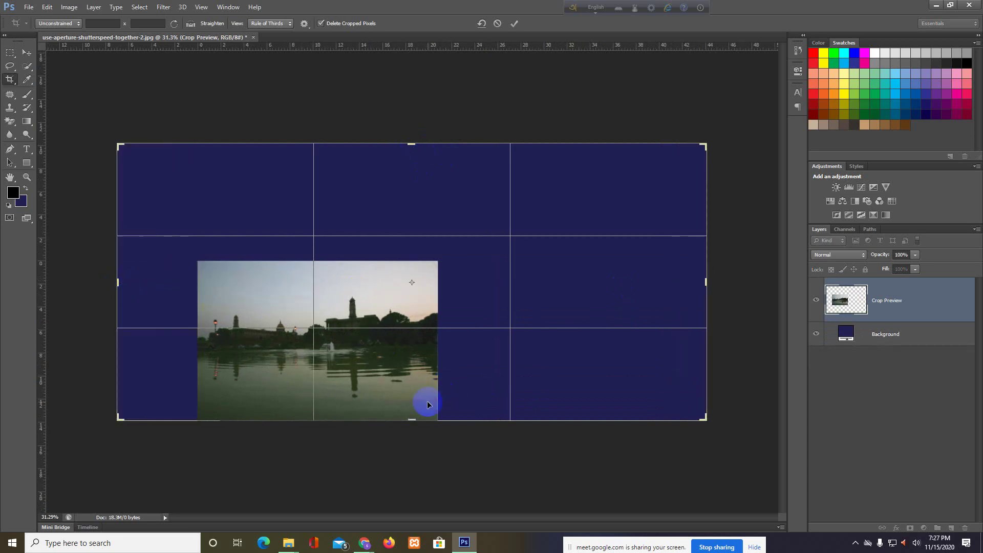
pyautogui.hotkey('ctrl', 'z')
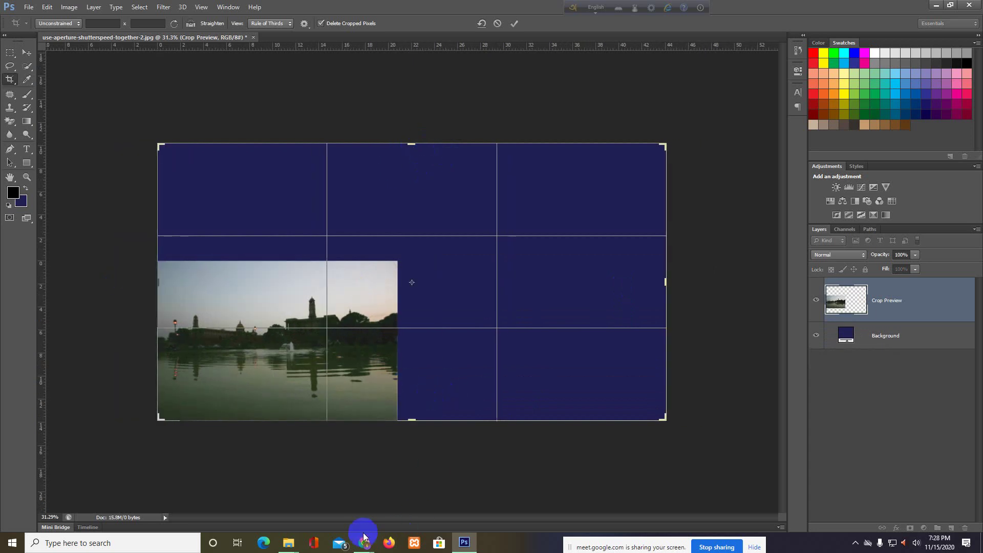
# - Bring up Google Meet and read the new message in the meeting chat
pyautogui.click(310, 502)
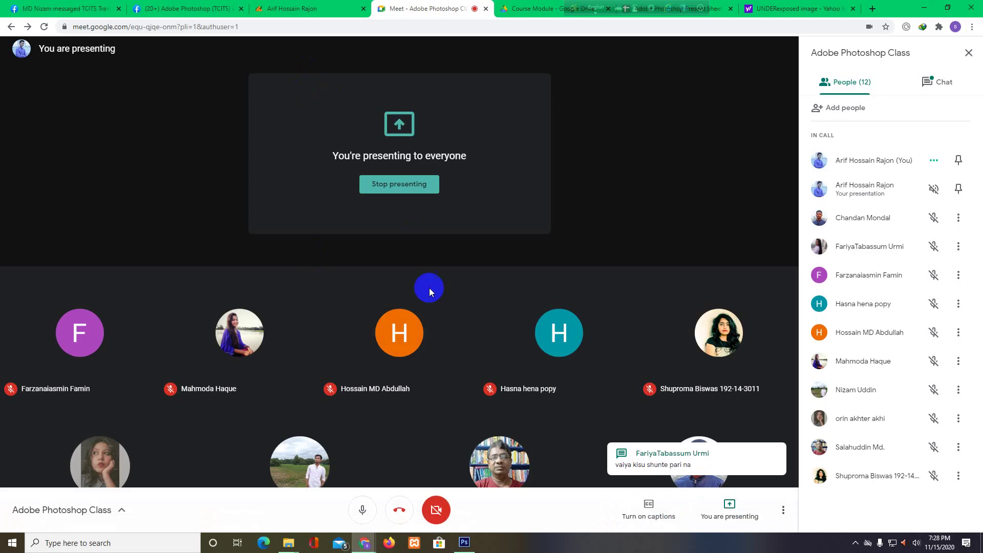
pyautogui.click(934, 81)
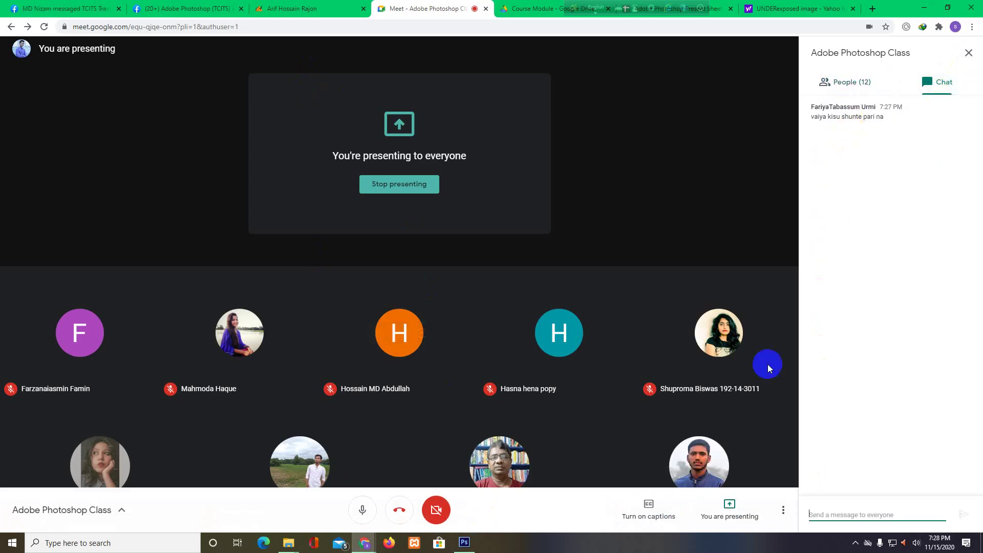
pyautogui.click(840, 84)
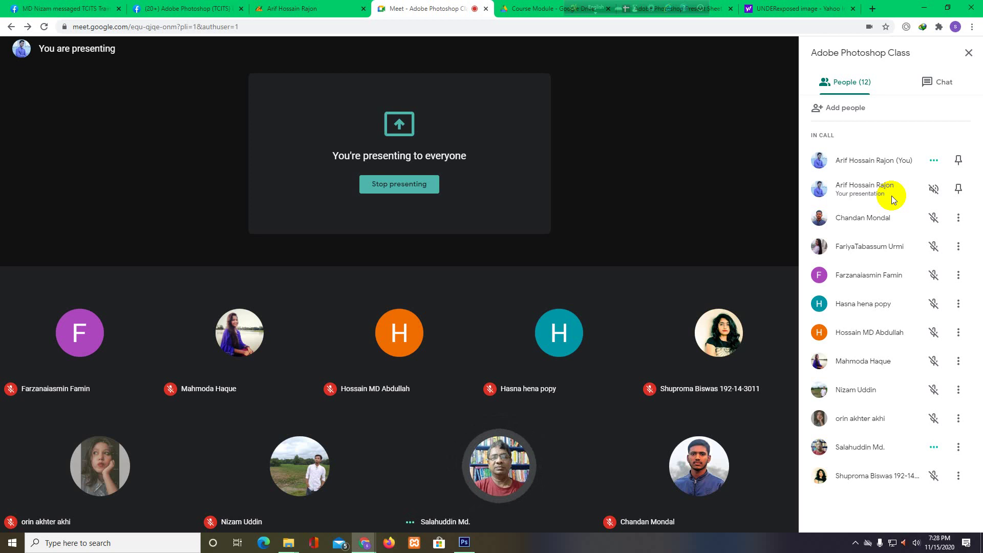
pyautogui.click(931, 88)
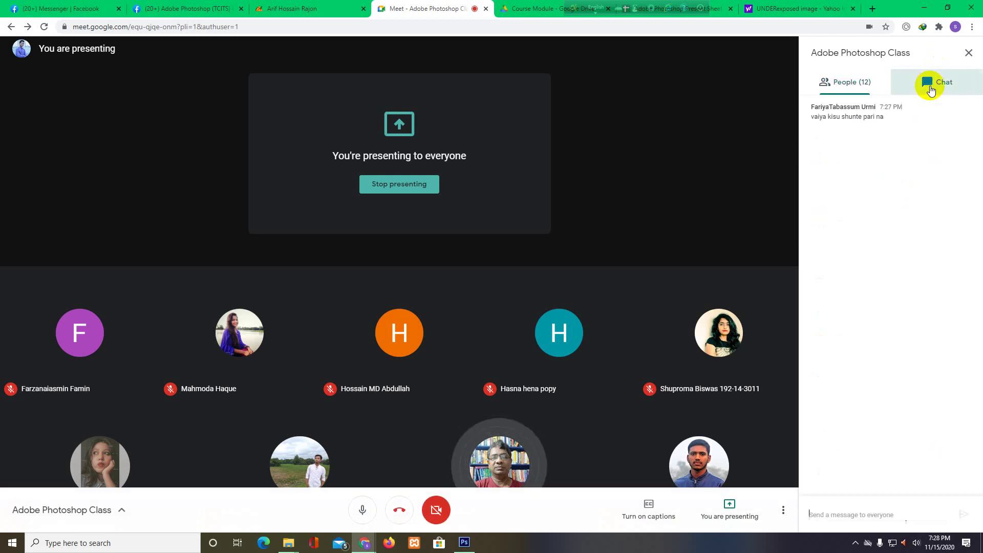
# - Switch the system audio output to Speakers from the tray volume flyout
pyautogui.click(917, 542)
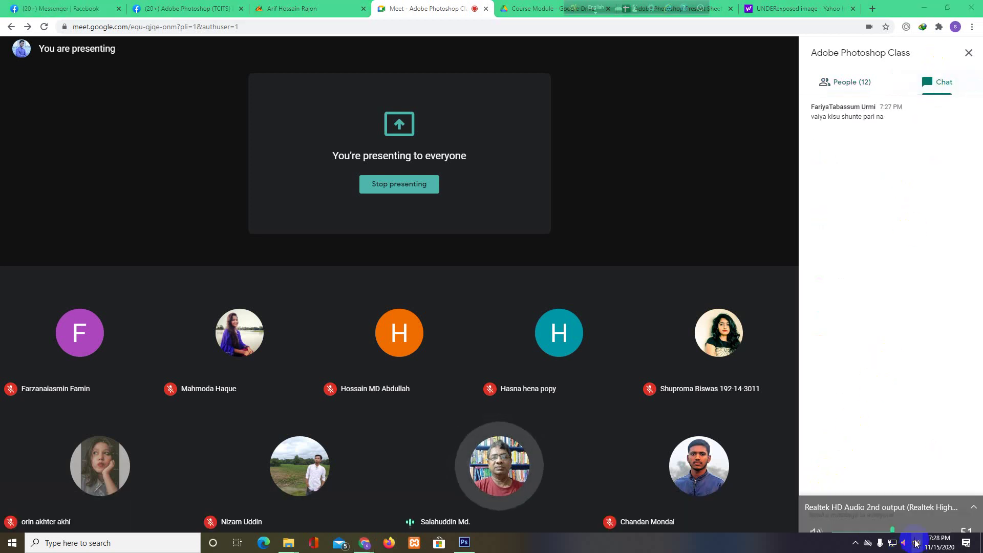
pyautogui.click(895, 496)
pyautogui.click(880, 471)
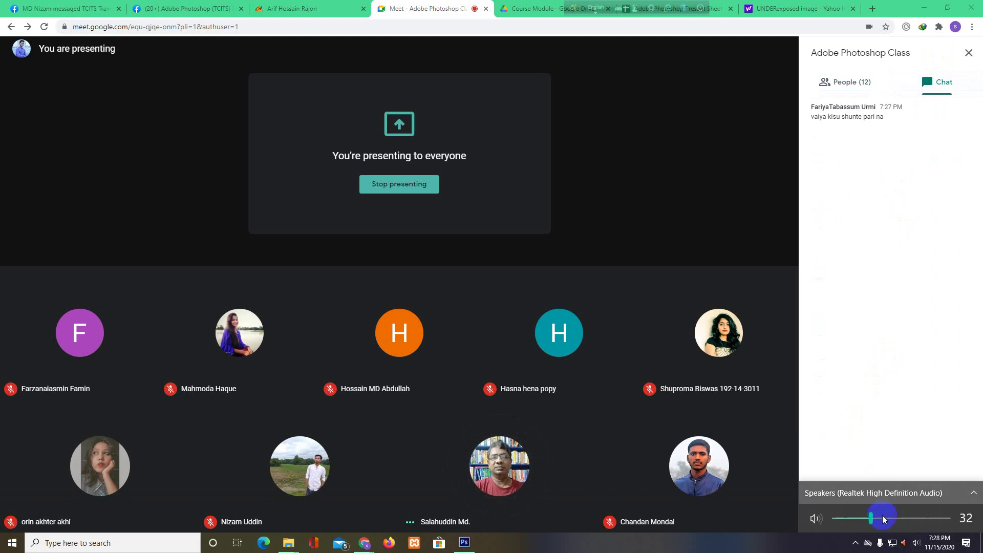
pyautogui.click(882, 518)
# - Send the chat messages 'AMKE 1 MIN psomoy den' and 'ami mobile diye join hoccch'
pyautogui.click(834, 524)
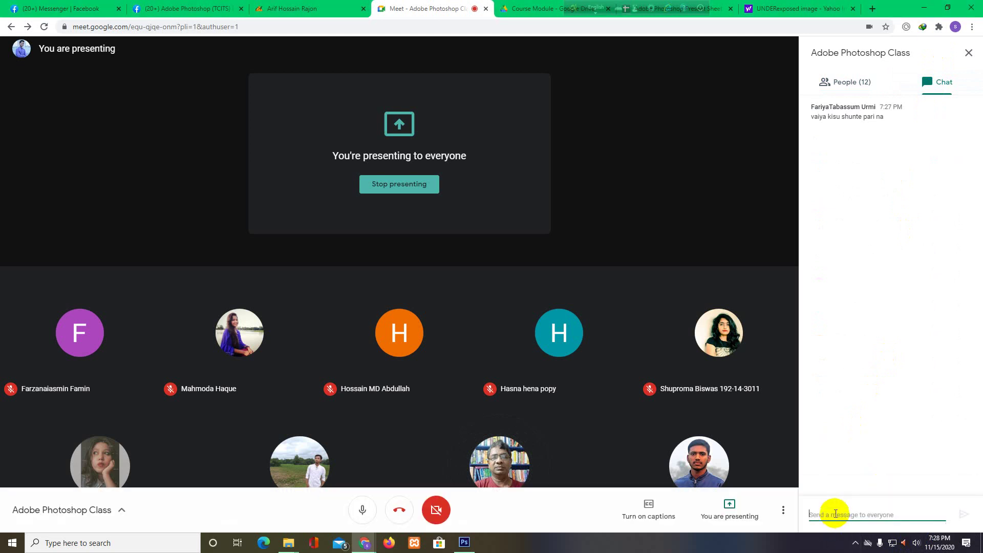
pyautogui.write('AMKE 1')
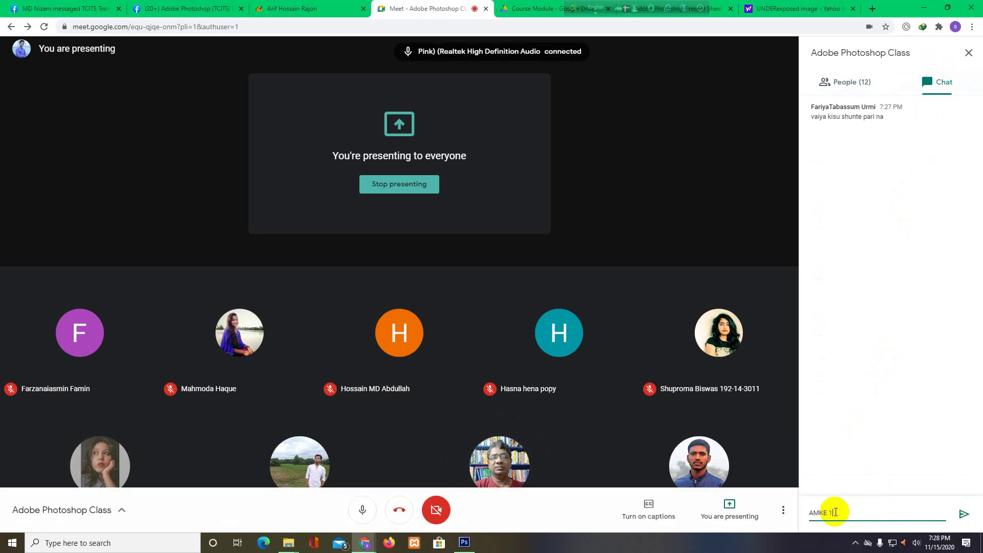
pyautogui.write(' MIN p')
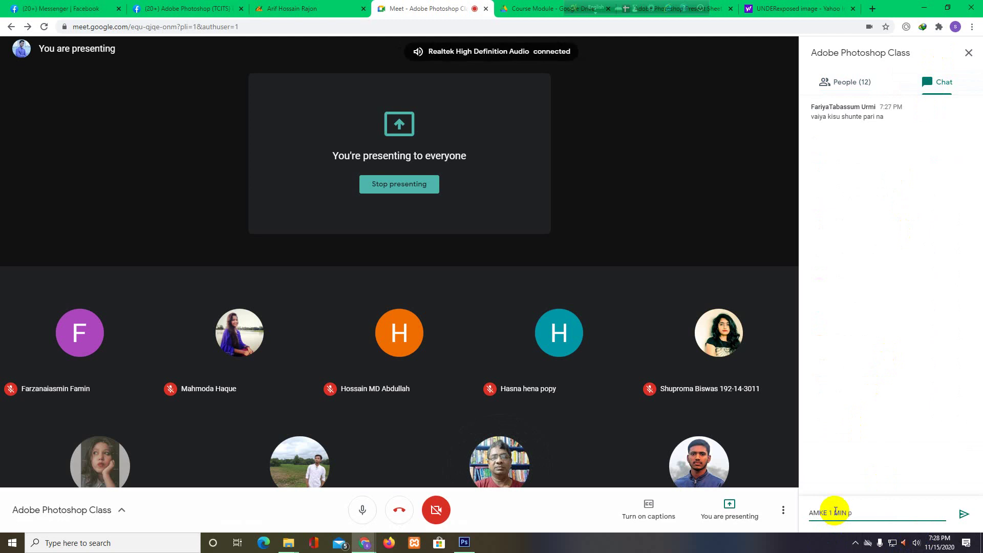
pyautogui.press('BackSpace')
pyautogui.write('somoy d')
pyautogui.write('en')
pyautogui.press('Return')
pyautogui.write('ami')
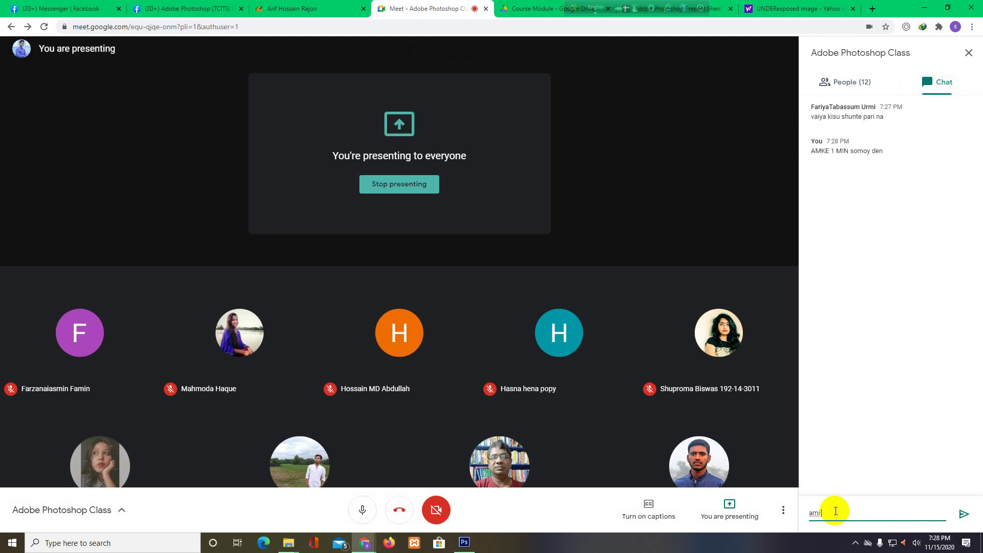
pyautogui.write(' mobile')
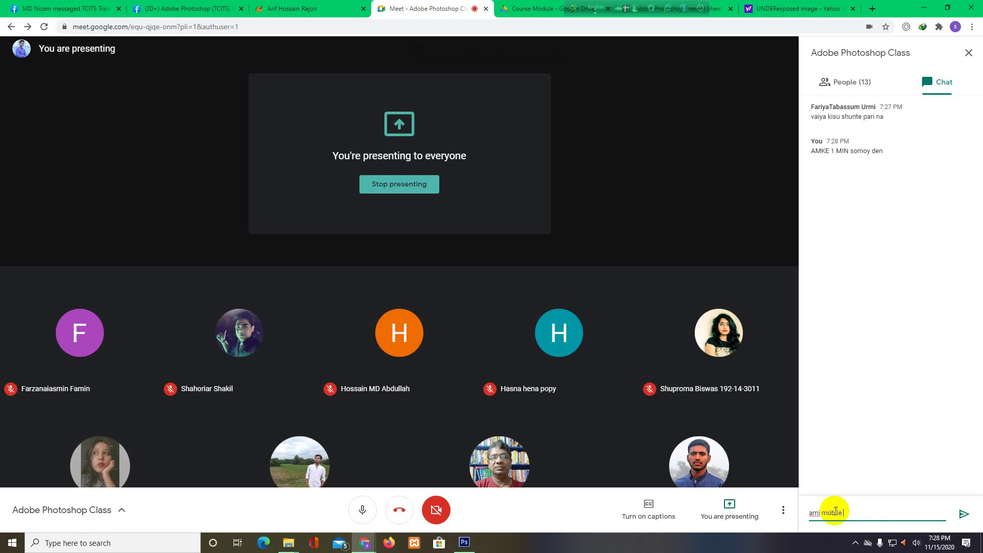
pyautogui.write(' diye jo')
pyautogui.write('in hoccchi')
pyautogui.press('Return')
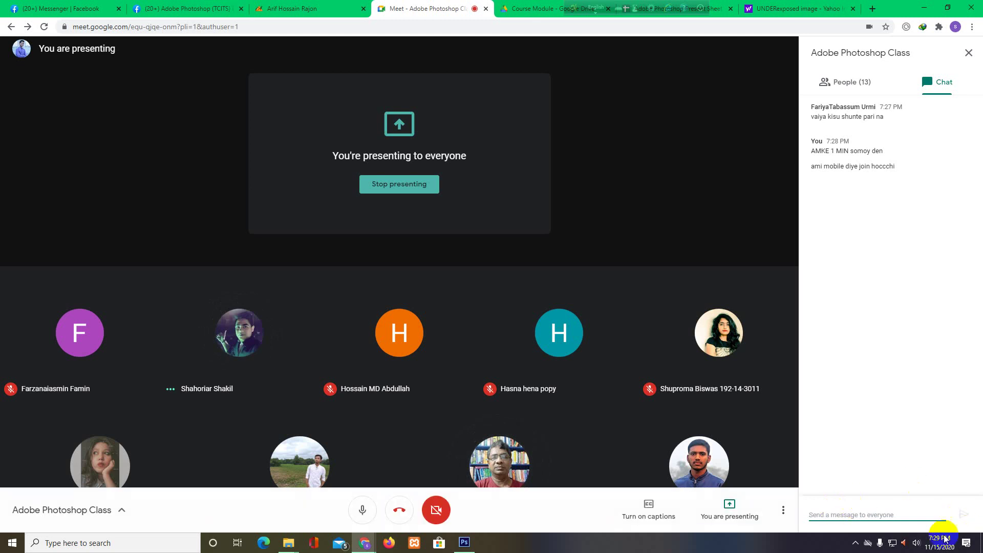
# - Switch audio to the second Realtek output, admit the waiting student (14 people), and return to Photoshop
pyautogui.click(916, 545)
pyautogui.click(840, 492)
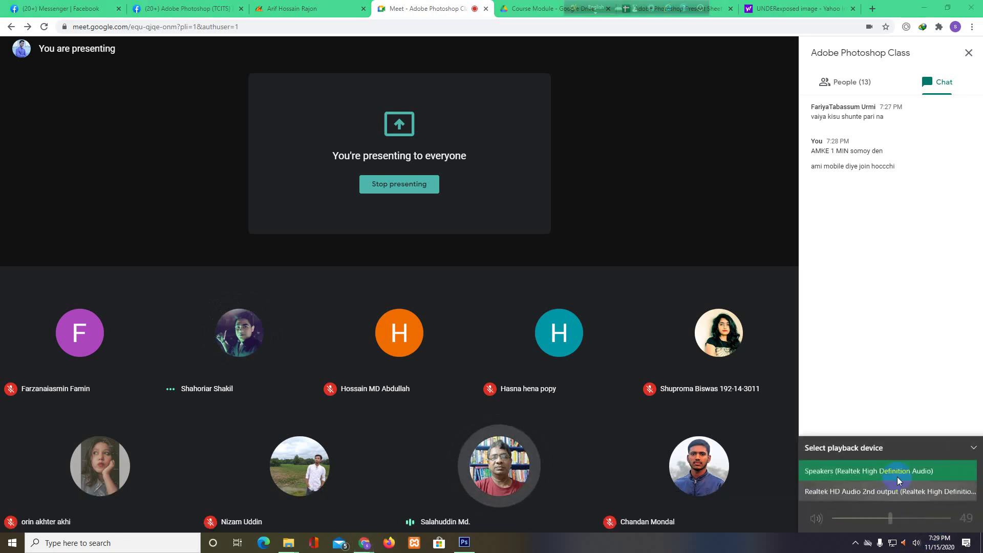
pyautogui.click(830, 496)
pyautogui.click(820, 520)
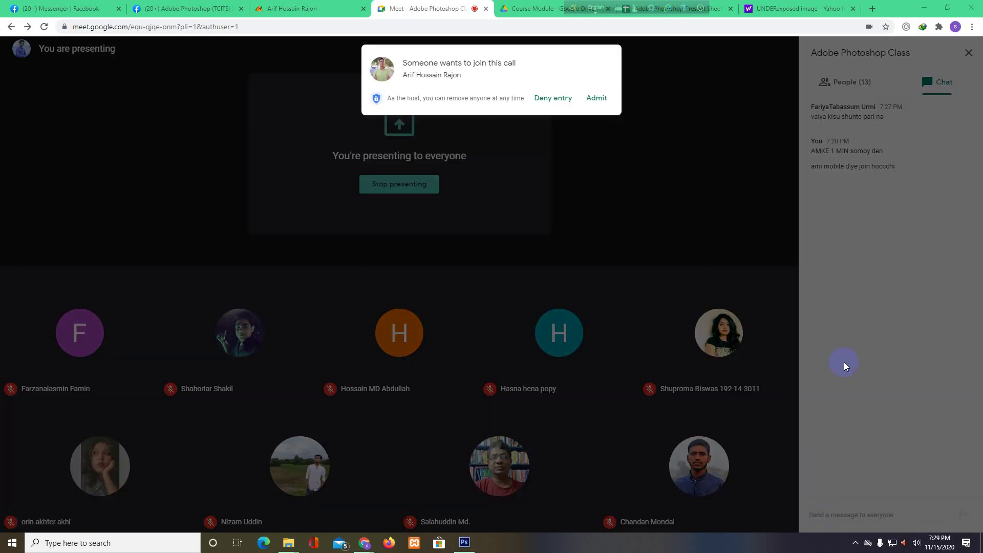
pyautogui.click(605, 102)
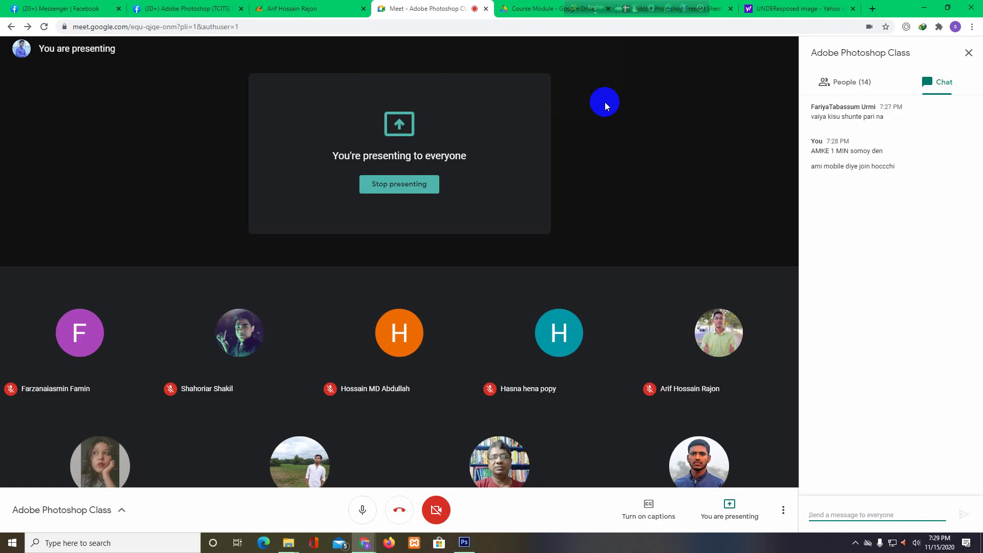
pyautogui.click(464, 544)
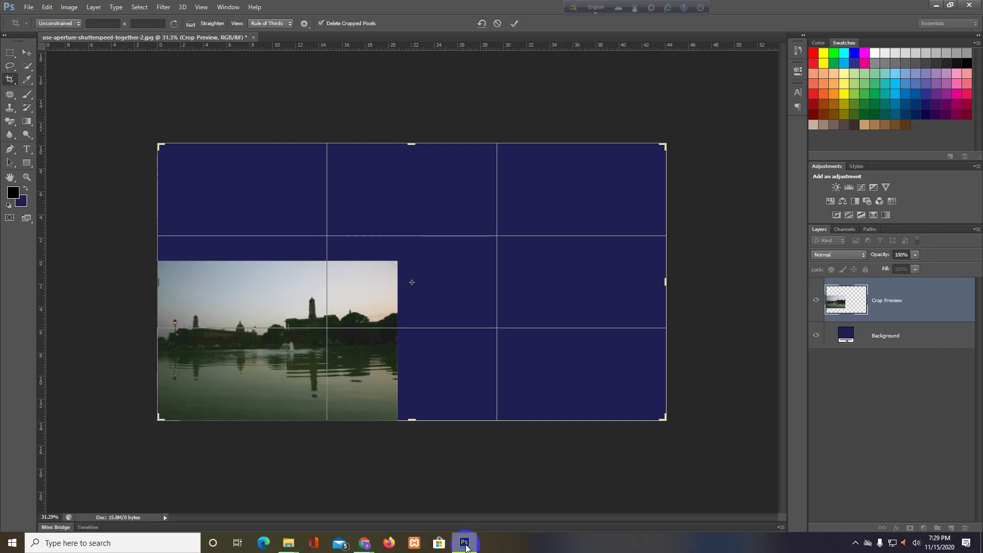
# - Drag the top-right crop handle inward so the crop box hugs only the castle photo
pyautogui.click(483, 513)
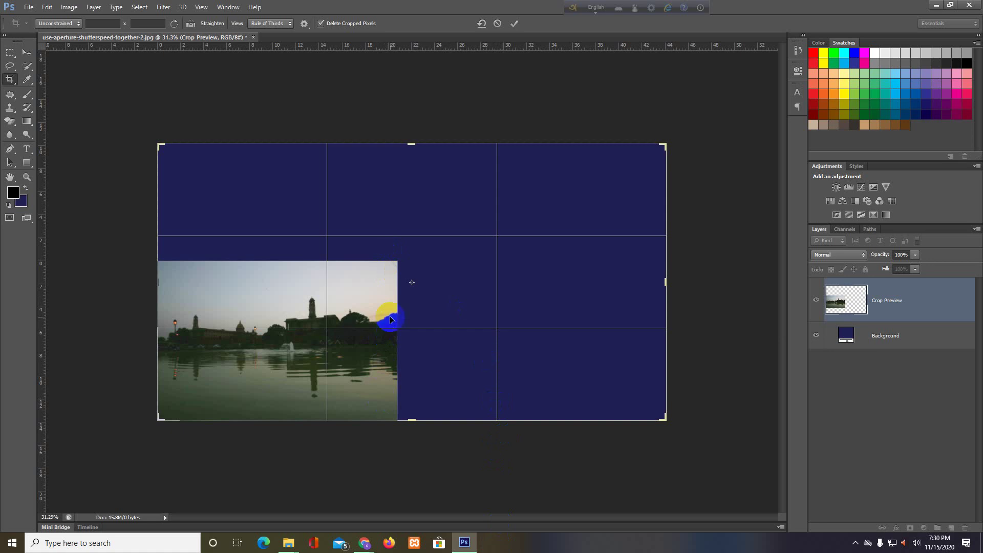
pyautogui.click(263, 268)
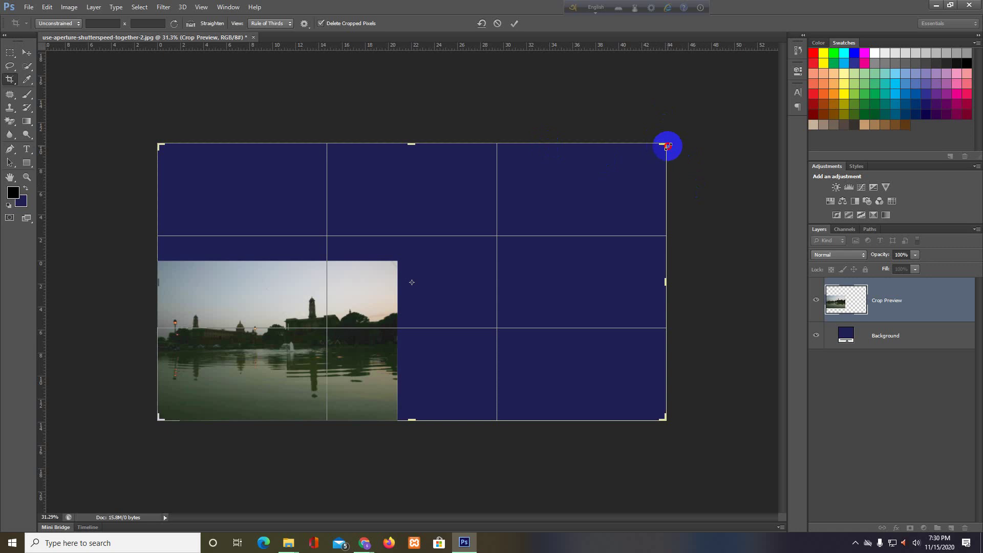
pyautogui.moveTo(667, 147)
pyautogui.mouseDown()
pyautogui.moveTo(649, 189)
pyautogui.moveTo(685, 183)
pyautogui.mouseUp()
pyautogui.moveTo(665, 147); pyautogui.dragTo(533, 205)
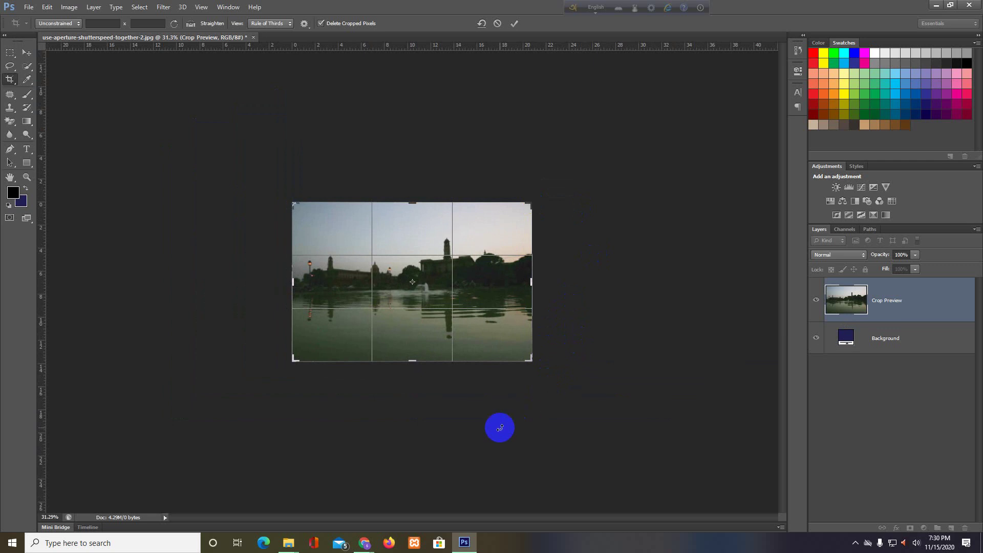
pyautogui.moveTo(365, 542)
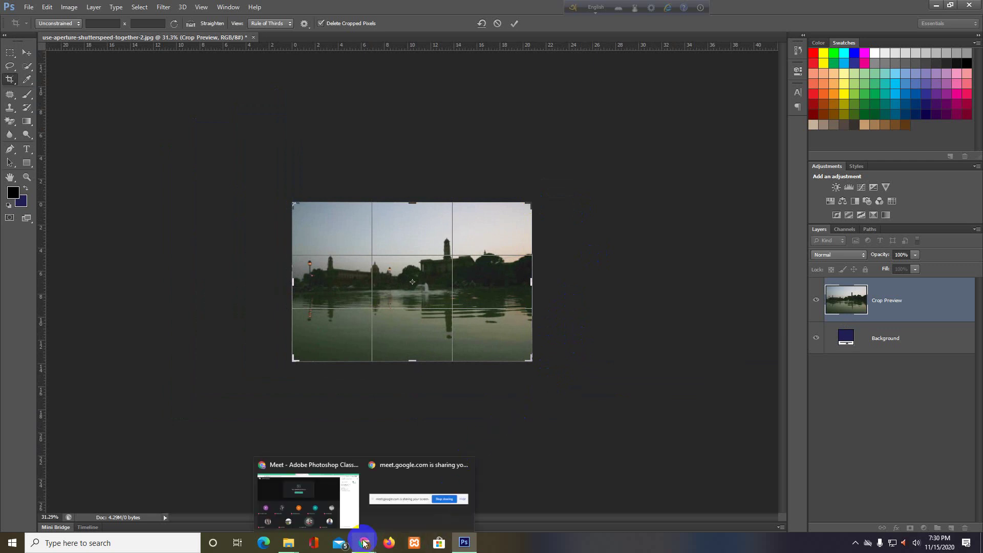
# - Admit the next waiting participant in Meet, bringing the count to 15, and return to Photoshop
pyautogui.click(333, 499)
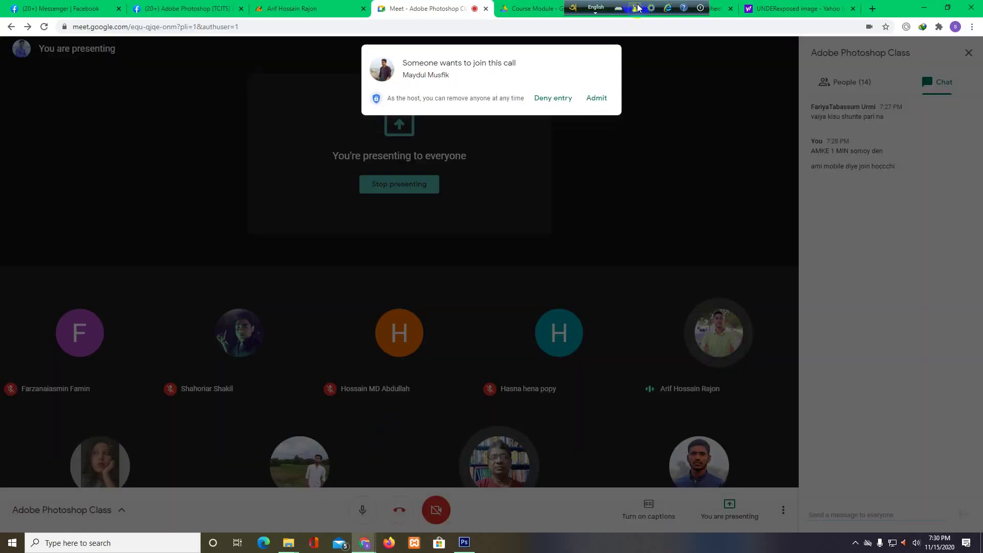
pyautogui.click(602, 112)
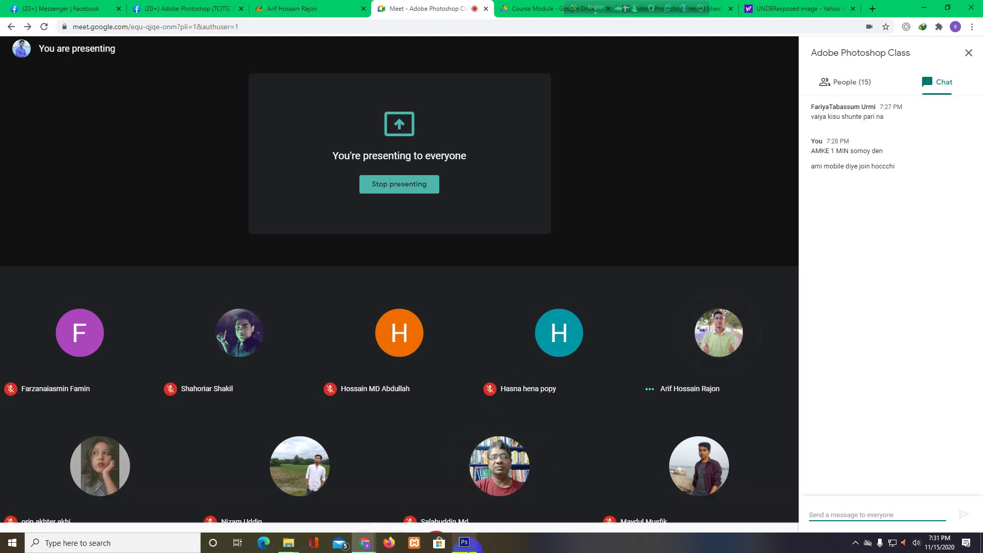
pyautogui.click(467, 544)
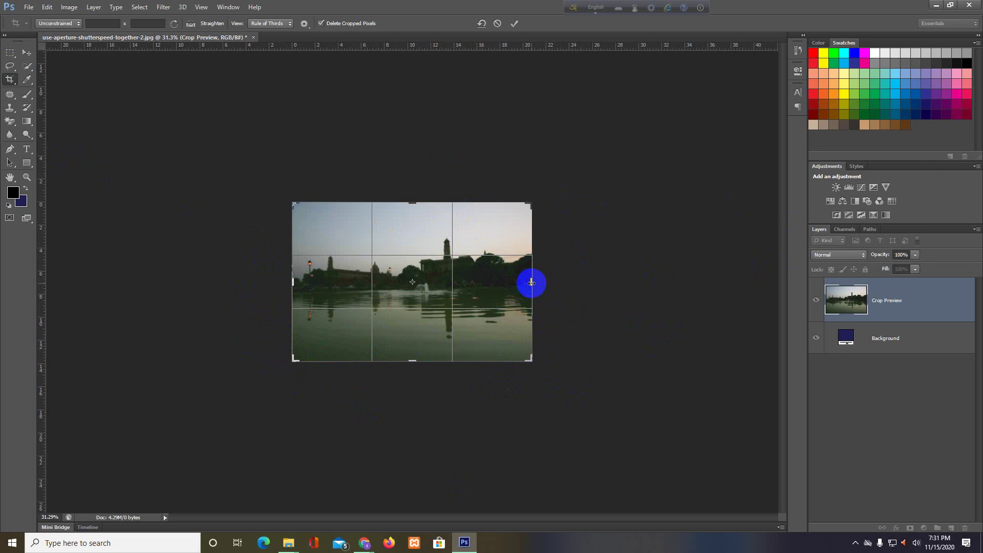
# - Widen the crop box rightward to double the canvas width and commit the navy extension
pyautogui.moveTo(532, 282); pyautogui.dragTo(676, 275)
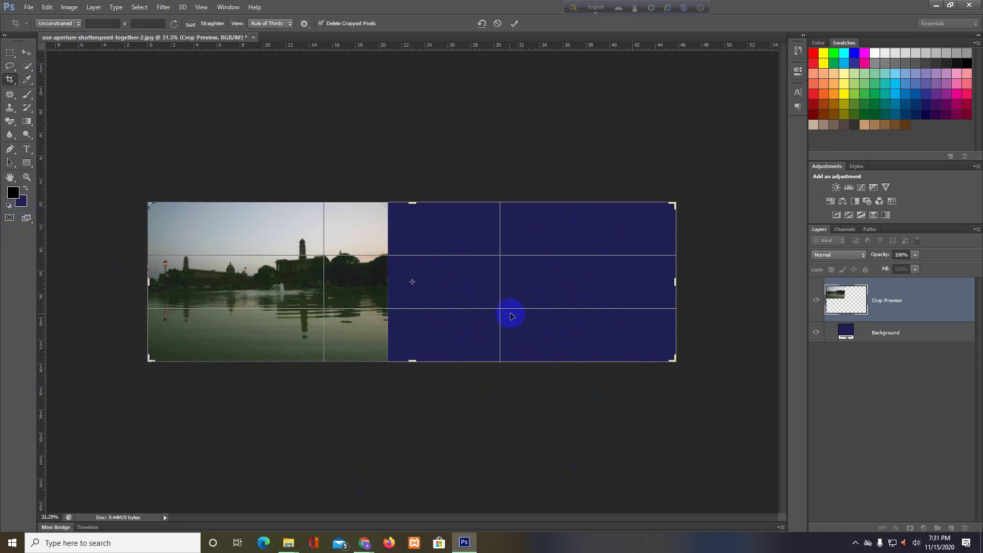
pyautogui.click(515, 24)
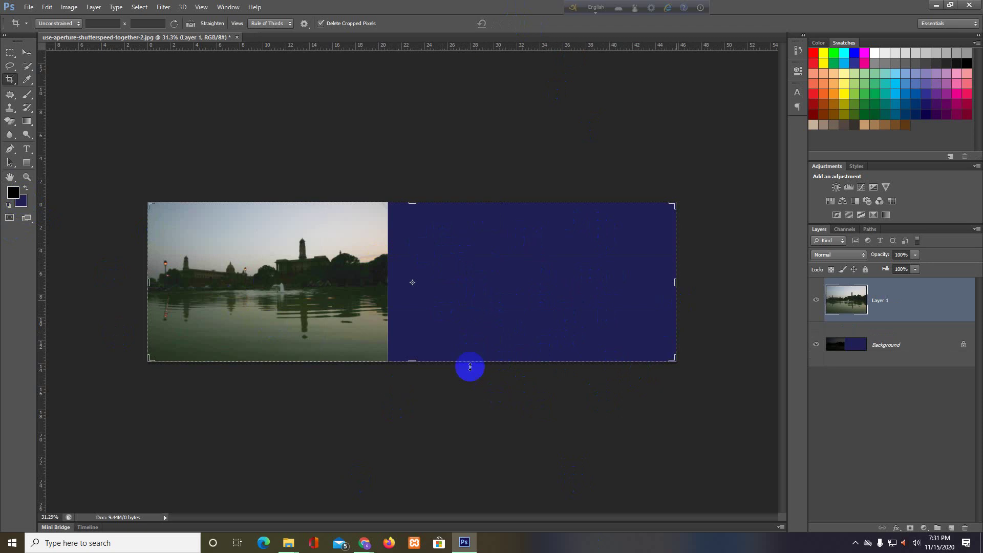
# - With the Move tool, drag bright Layer 1 into the right half beside the dark original
pyautogui.click(23, 53)
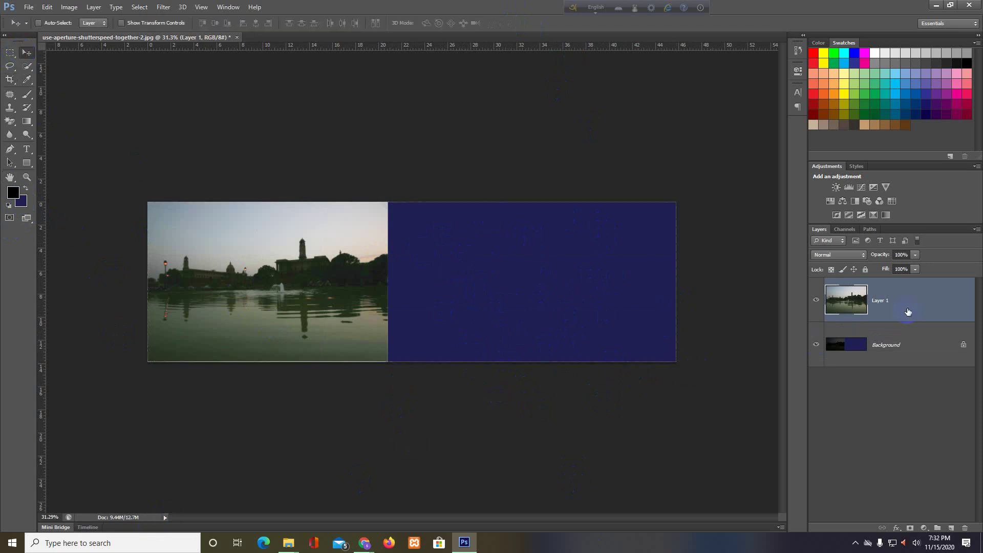
pyautogui.click(816, 300)
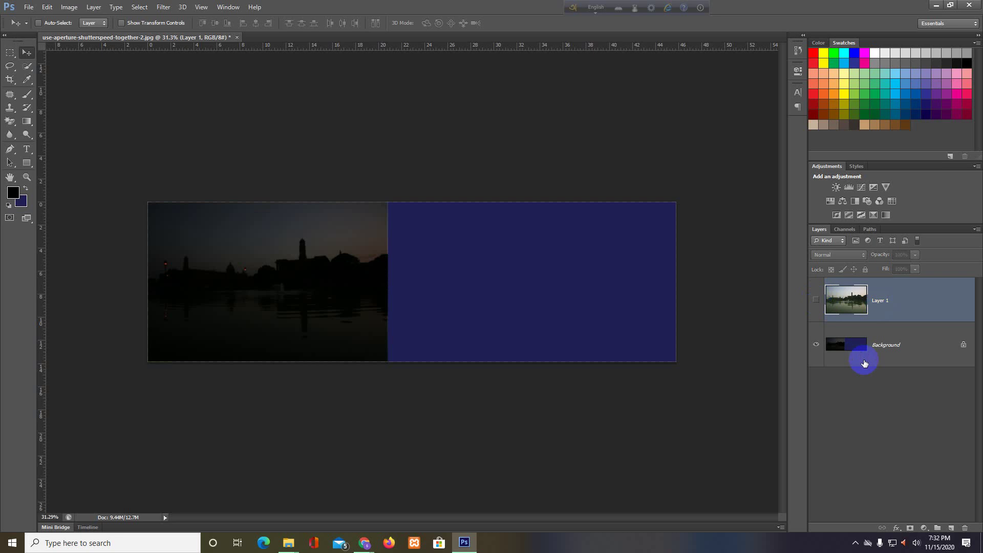
pyautogui.click(816, 303)
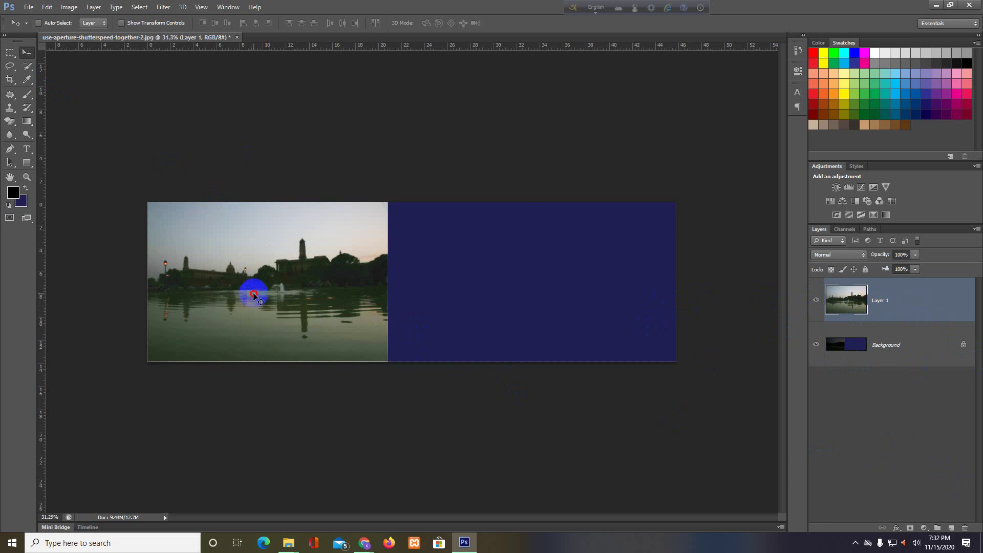
pyautogui.moveTo(254, 296)
pyautogui.mouseDown()
pyautogui.moveTo(517, 298)
pyautogui.moveTo(498, 294)
pyautogui.mouseUp()
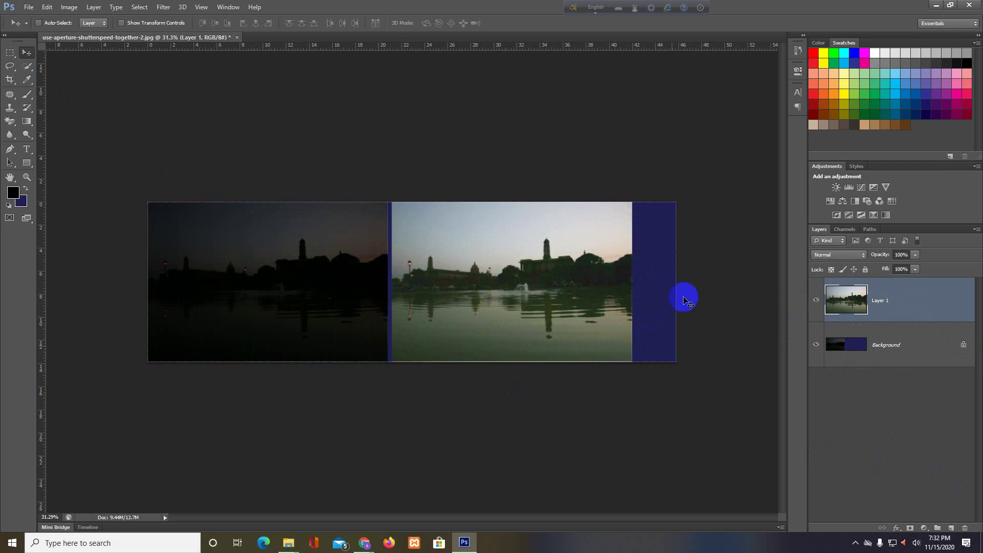
# - Crop the canvas's right edge in to the photo, removing the navy strip, and zoom in
pyautogui.click(9, 80)
pyautogui.rightClick(8, 80)
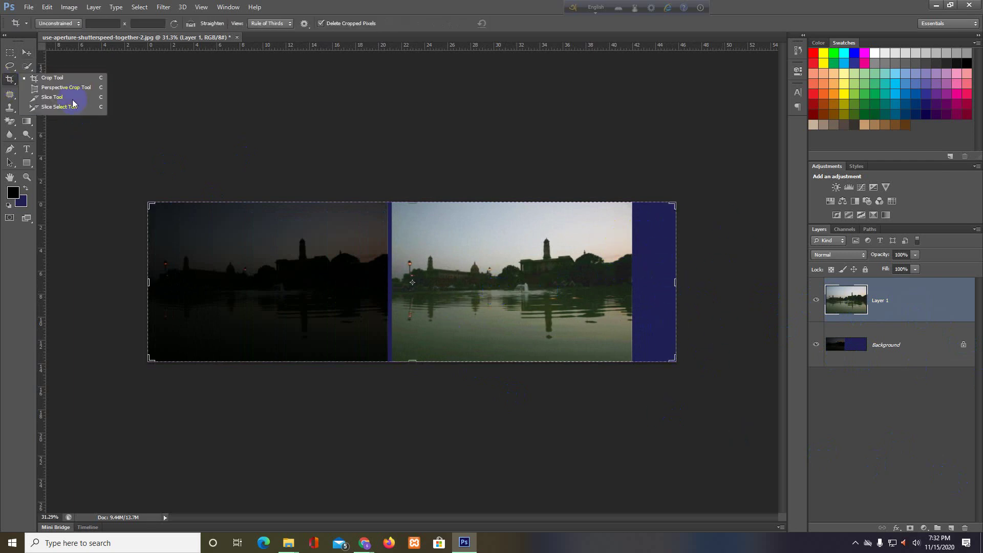
pyautogui.click(53, 80)
pyautogui.moveTo(675, 282); pyautogui.dragTo(655, 285)
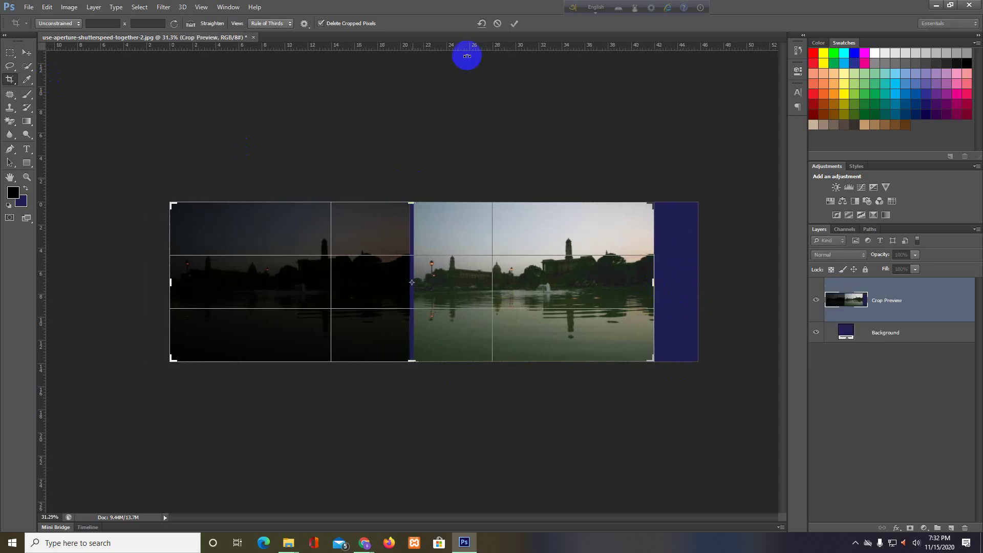
pyautogui.click(516, 23)
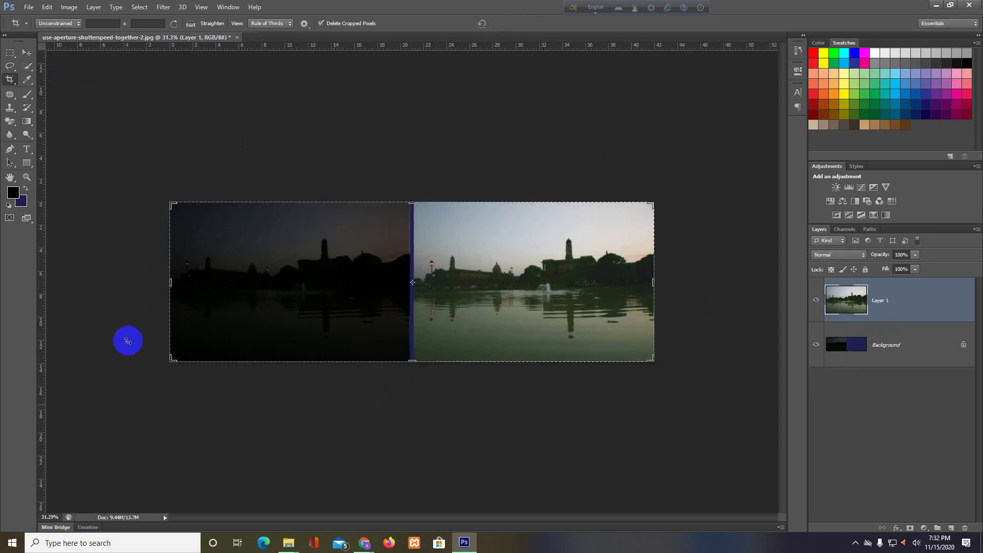
pyautogui.click(24, 55)
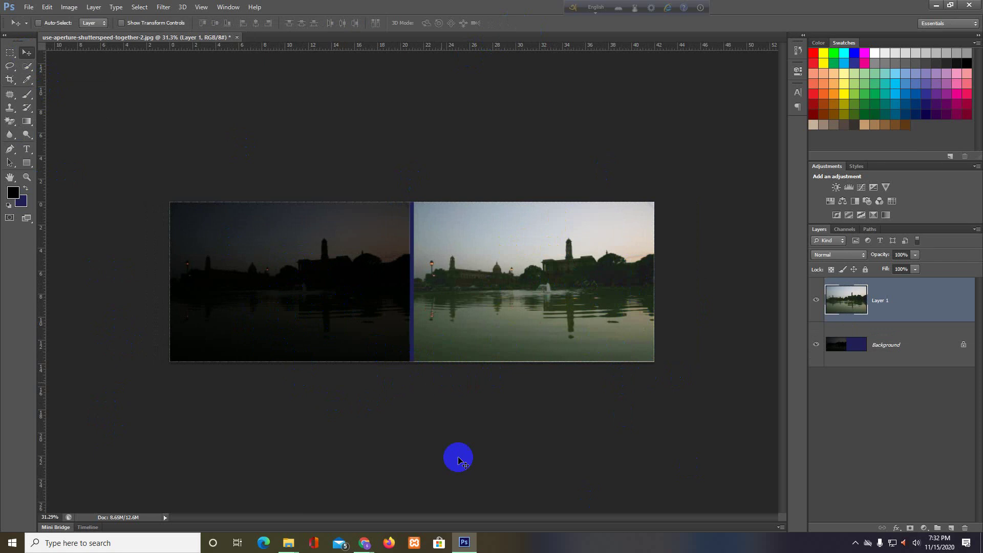
pyautogui.moveTo(382, 395)
pyautogui.mouseDown()
pyautogui.moveTo(411, 405)
pyautogui.moveTo(397, 401)
pyautogui.mouseUp()
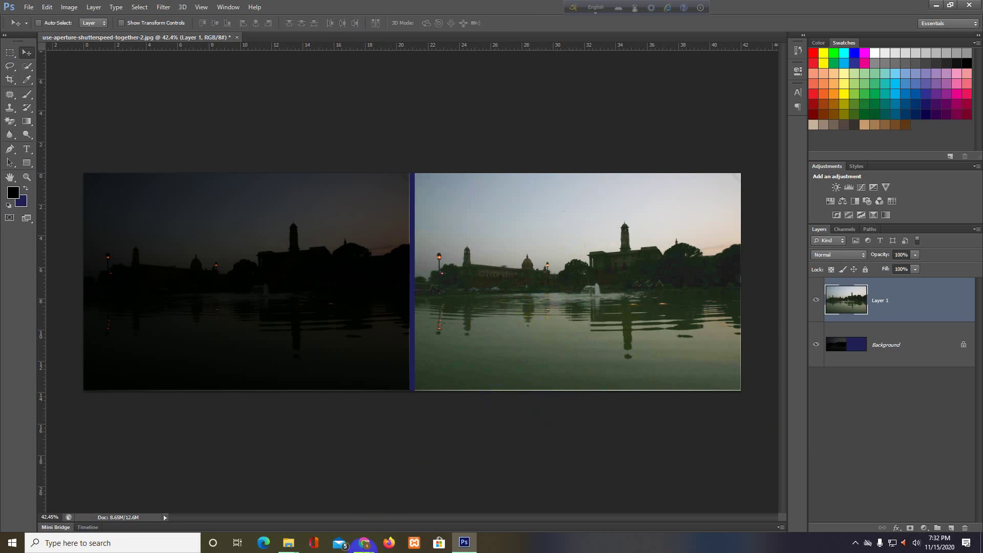
# - Return to the underexposed image search results and preview a dark train-platform photo
pyautogui.moveTo(364, 543)
pyautogui.click(312, 506)
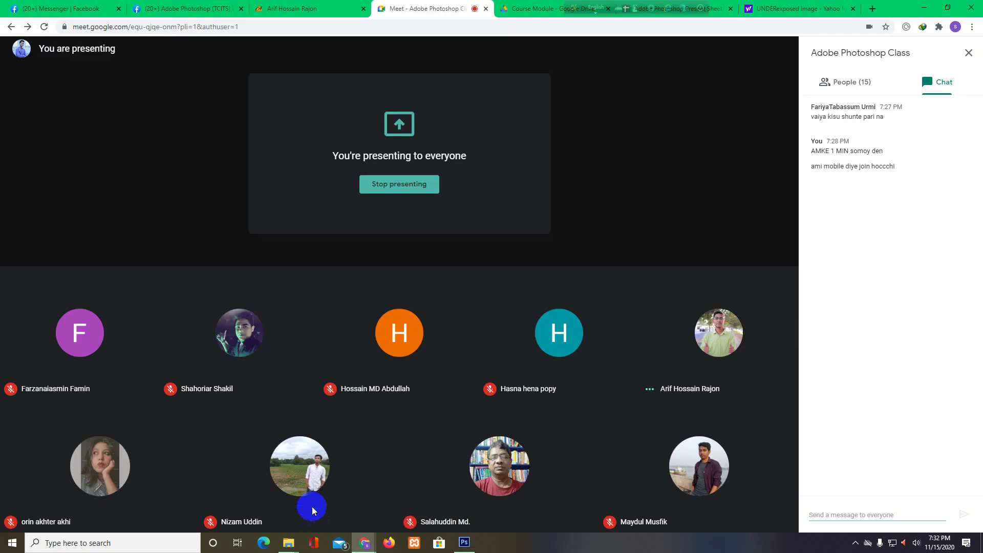
pyautogui.click(797, 10)
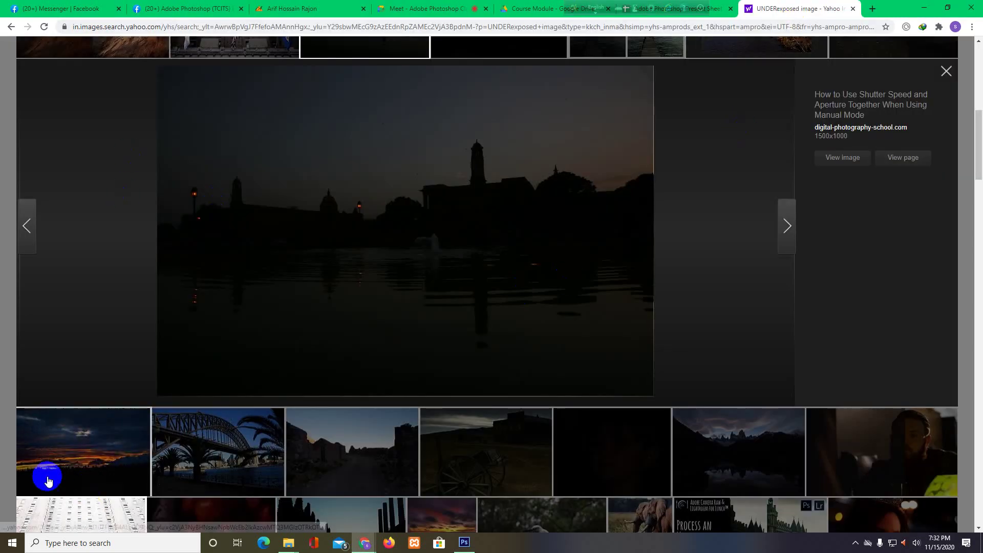
pyautogui.scroll(5, 133, 375)
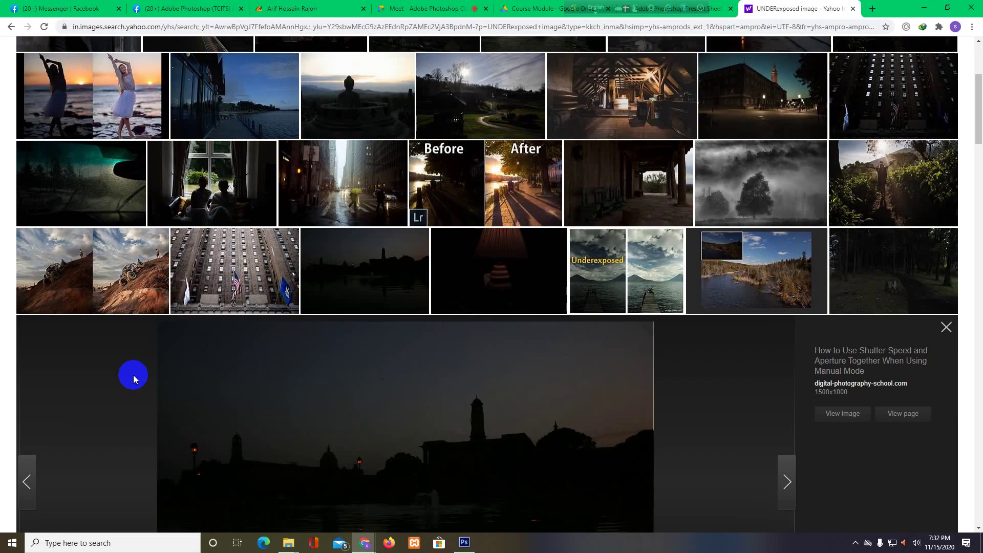
pyautogui.scroll(4, 148, 415)
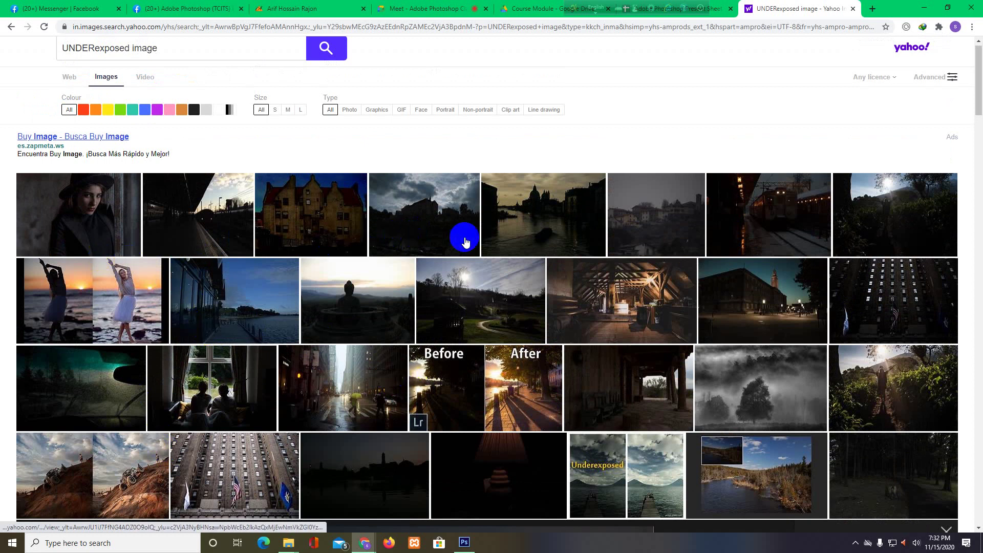
pyautogui.click(236, 218)
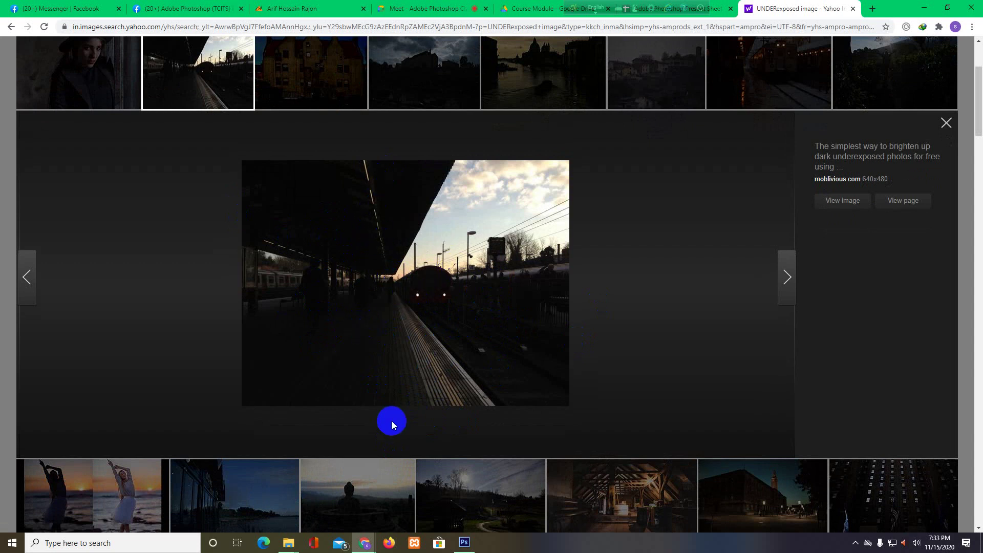
# - Save the dark castle photo to Downloads as starbeck-castle-under-exposed.jpg
pyautogui.scroll(3, 394, 256)
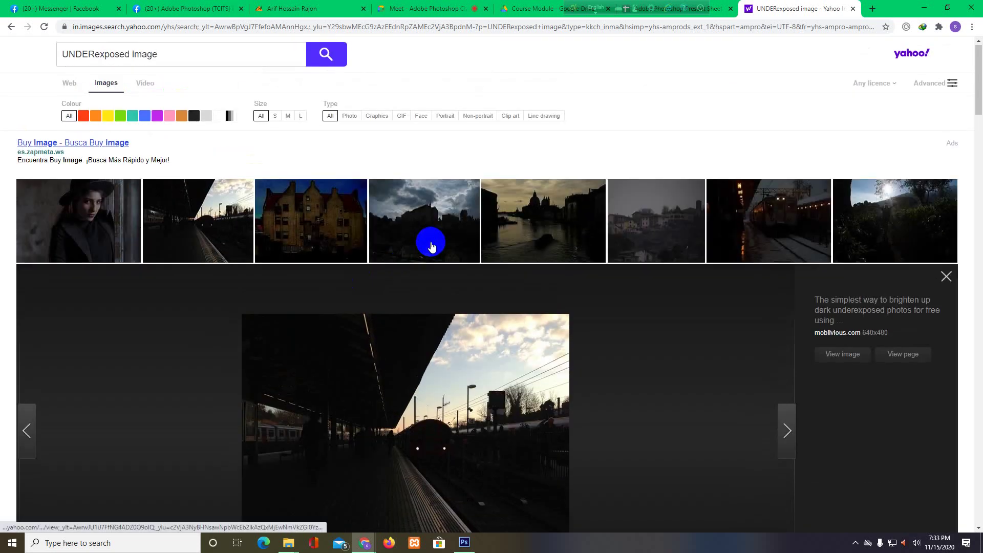
pyautogui.click(432, 245)
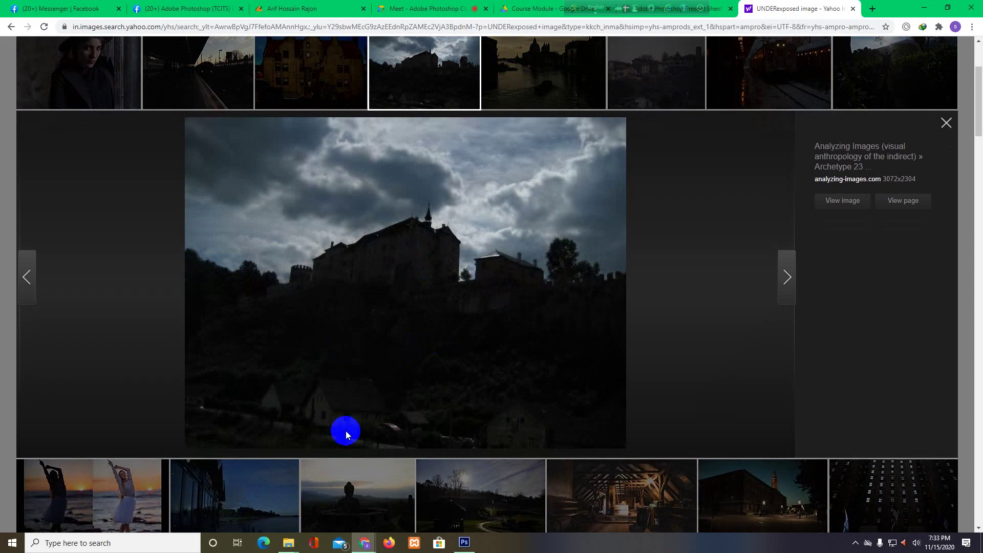
pyautogui.click(348, 247)
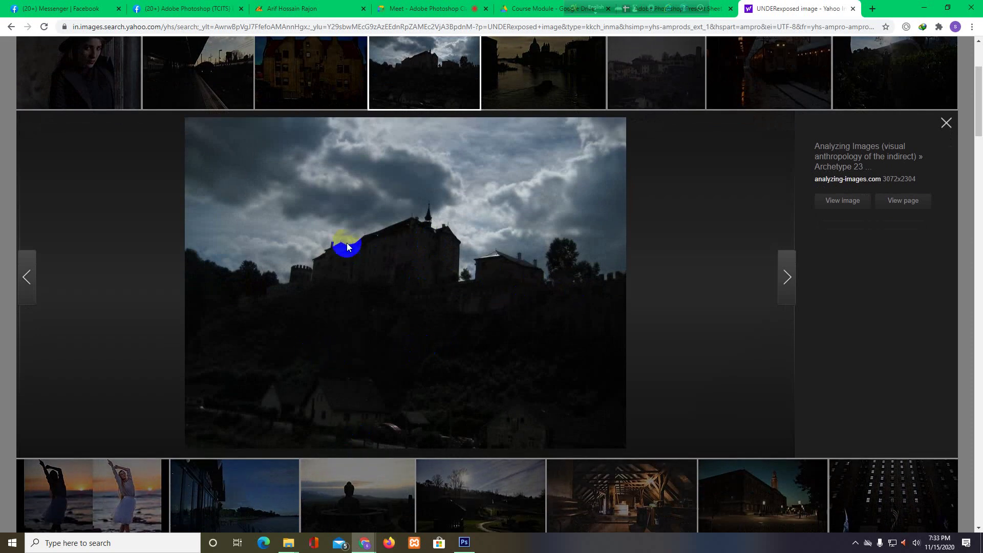
pyautogui.rightClick(338, 210)
pyautogui.click(377, 227)
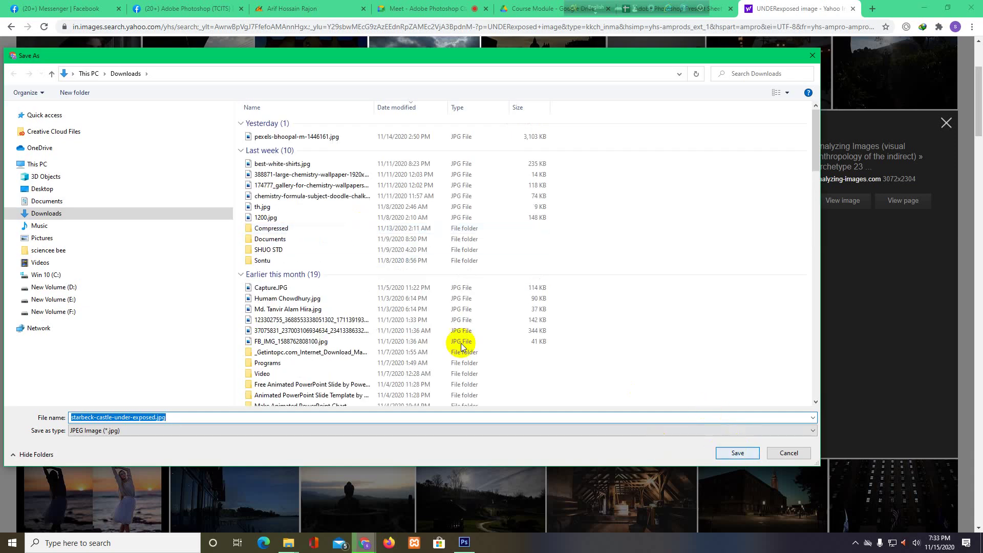
pyautogui.click(727, 452)
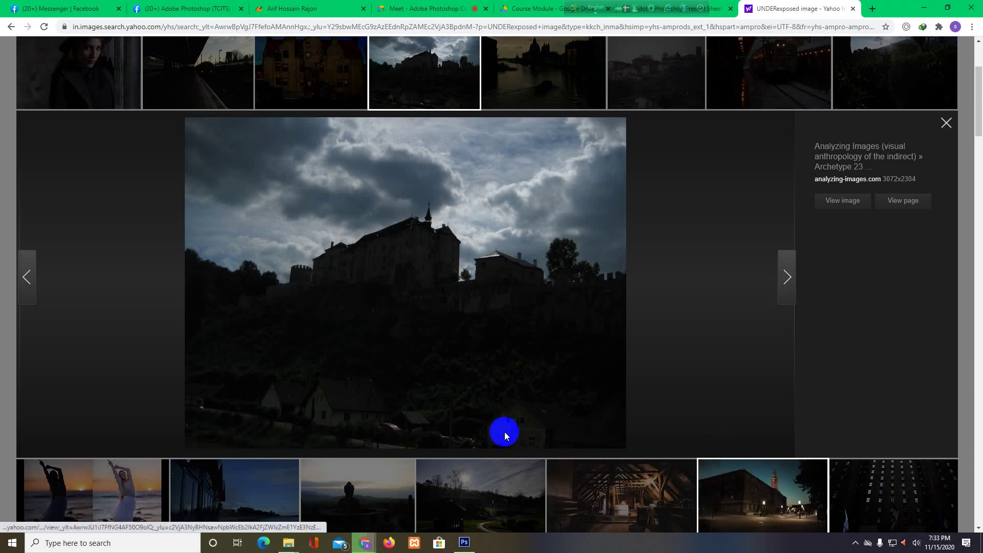
# - Open starbeck-castle-under-exposed.jpg from the Downloads folder in Photoshop
pyautogui.click(465, 543)
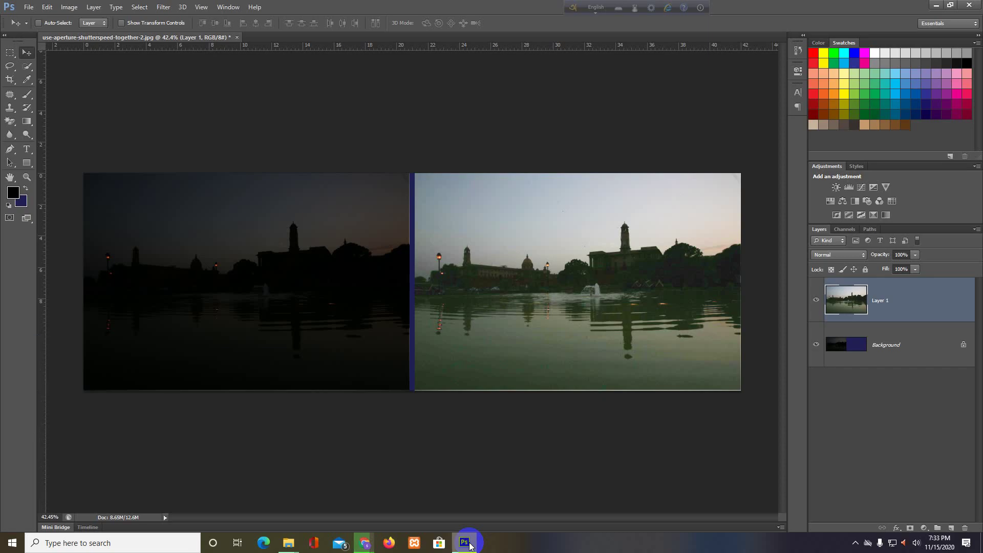
pyautogui.click(25, 8)
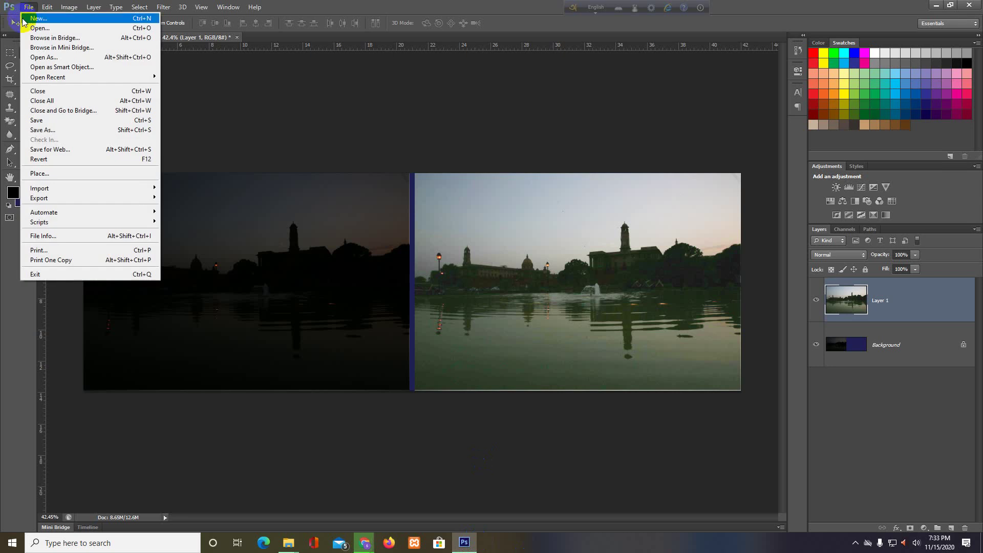
pyautogui.click(26, 29)
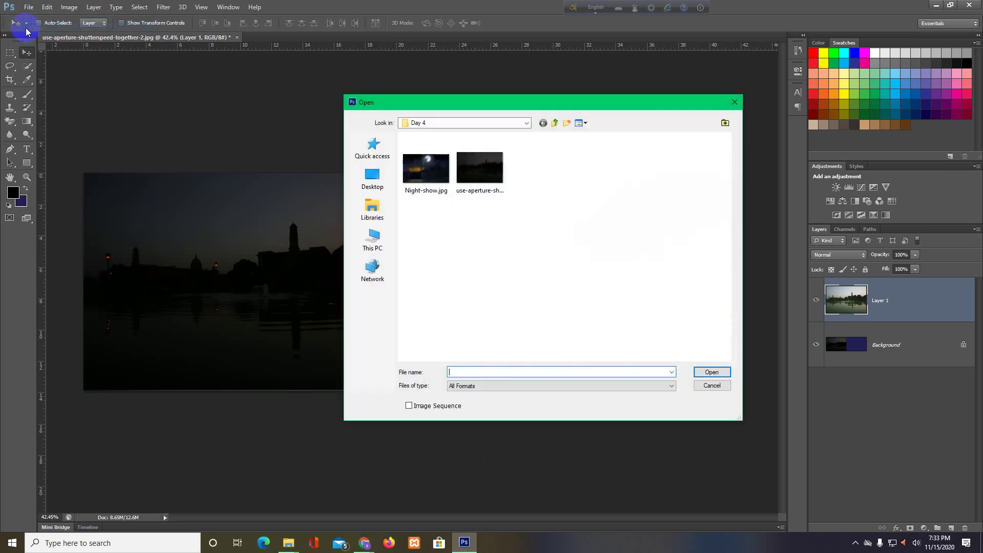
pyautogui.click(370, 244)
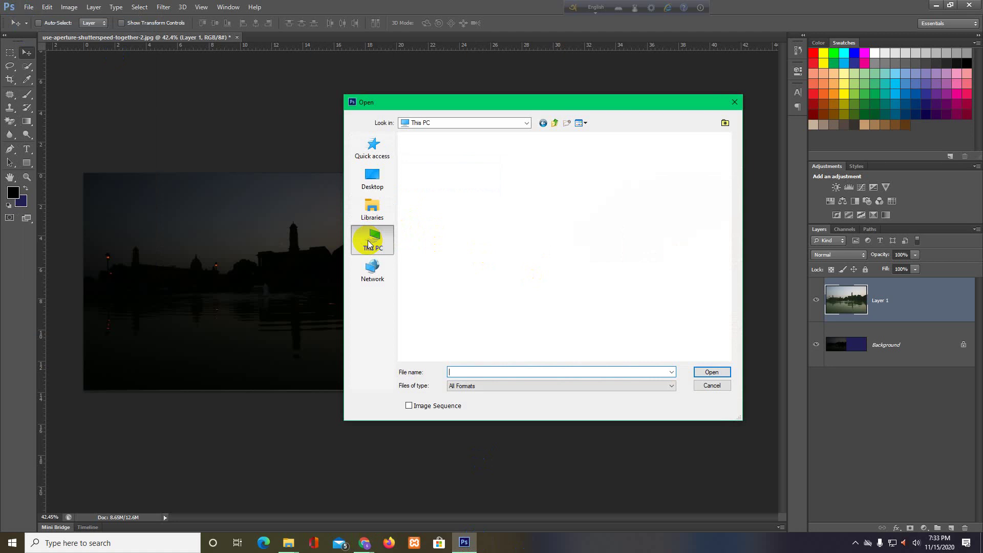
pyautogui.doubleClick(580, 192)
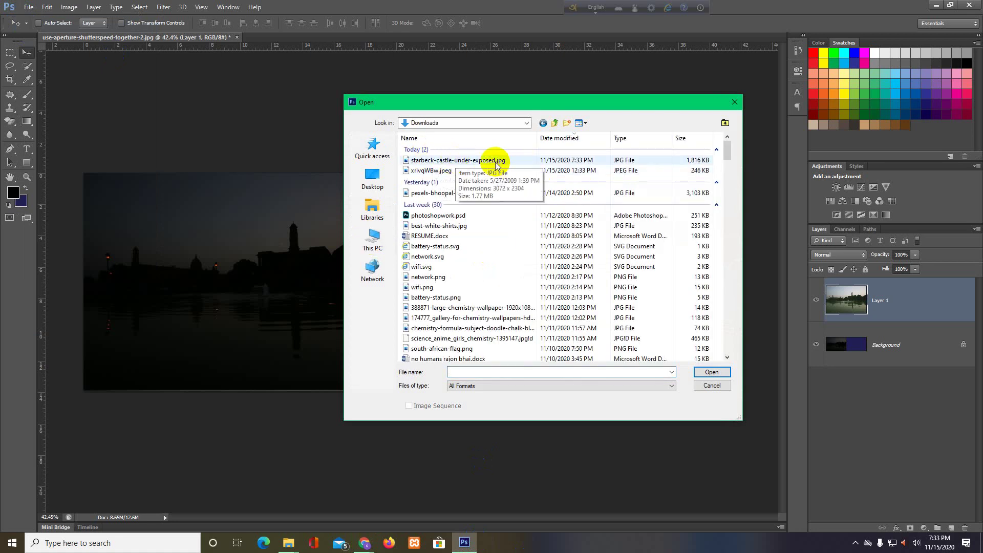
pyautogui.click(495, 162)
pyautogui.click(707, 371)
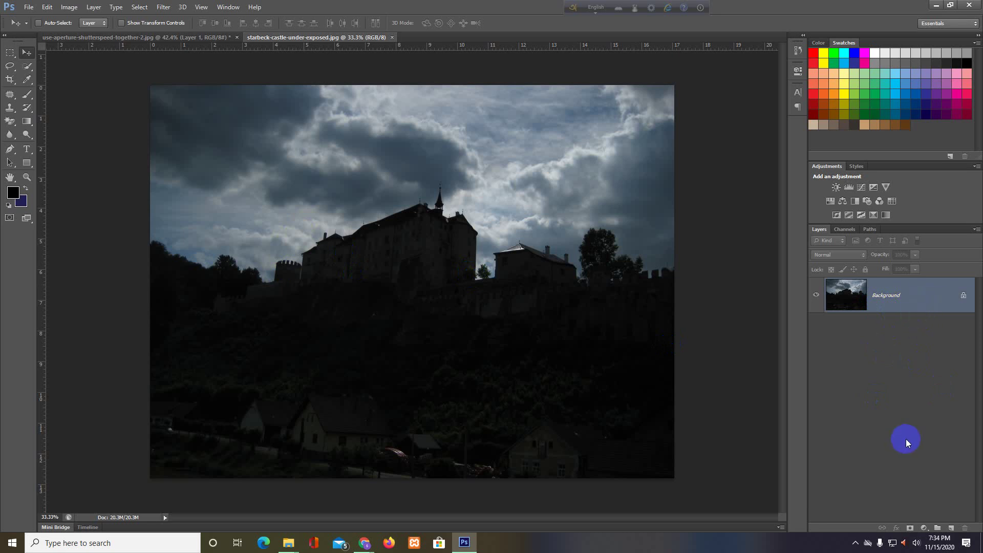
# - Duplicate the castle background layer with Ctrl+J and glance at the earlier comparison
pyautogui.hotkey('ctrl', 'j')
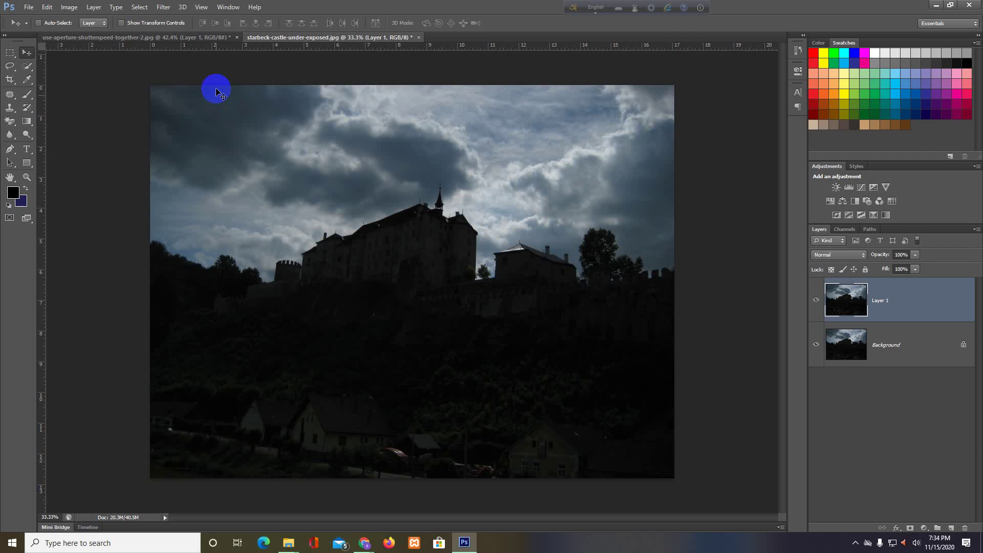
pyautogui.click(188, 37)
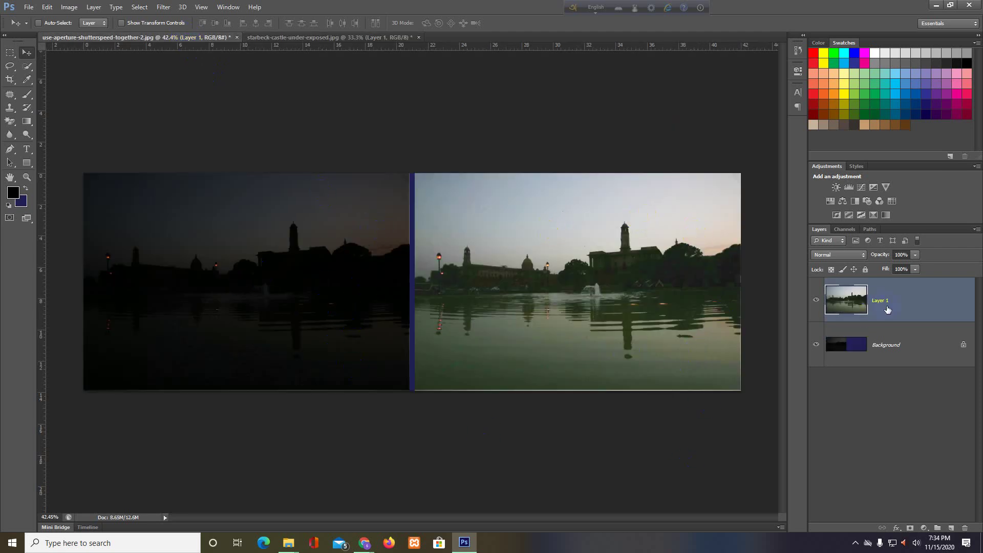
pyautogui.click(716, 240)
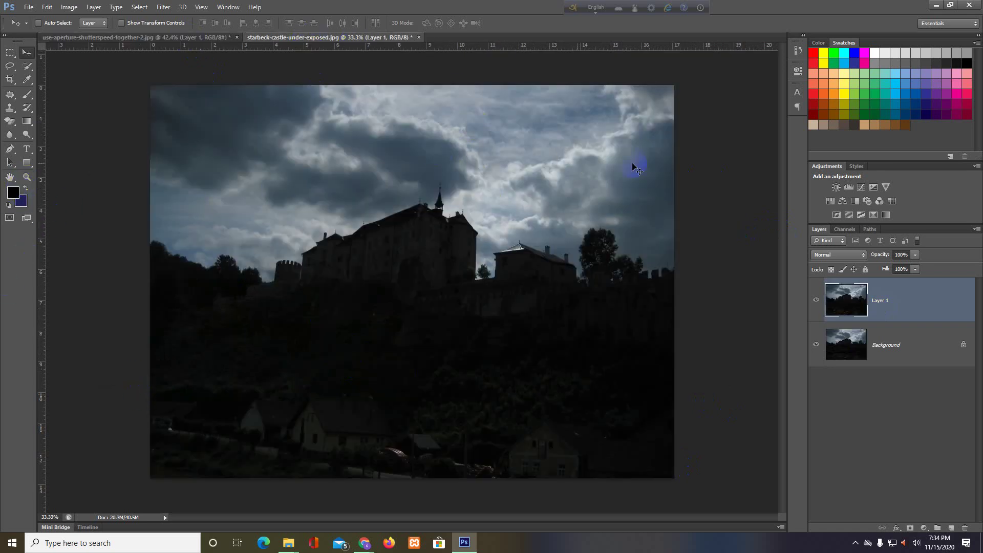
# - Reset the colours to default black and white and zoom out around the canvas
pyautogui.press('x')
pyautogui.click(8, 205)
pyautogui.press('d')
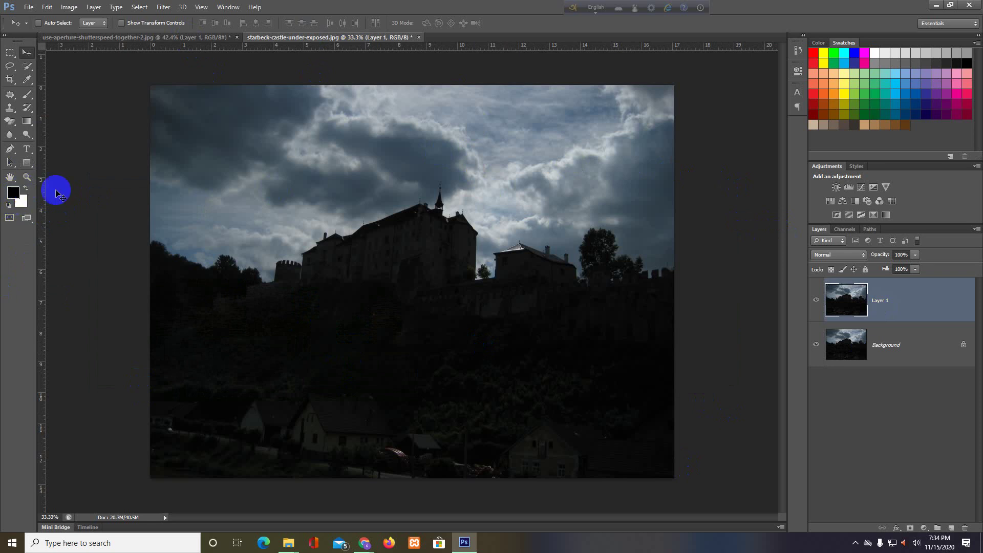
pyautogui.press('z')
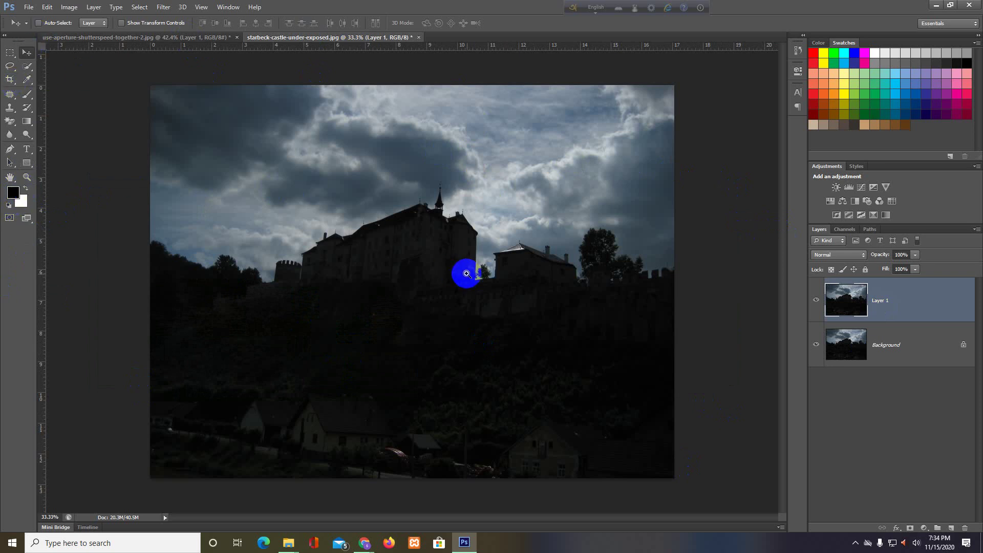
pyautogui.moveTo(470, 297); pyautogui.dragTo(443, 292)
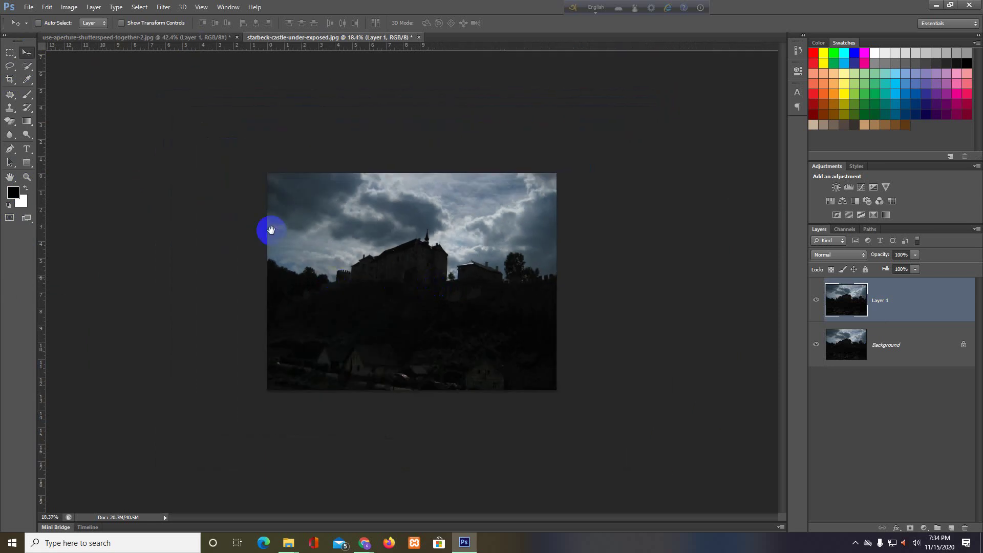
# - Widen the castle canvas rightward and move the duplicate castle into the right half
pyautogui.click(9, 92)
pyautogui.click(9, 79)
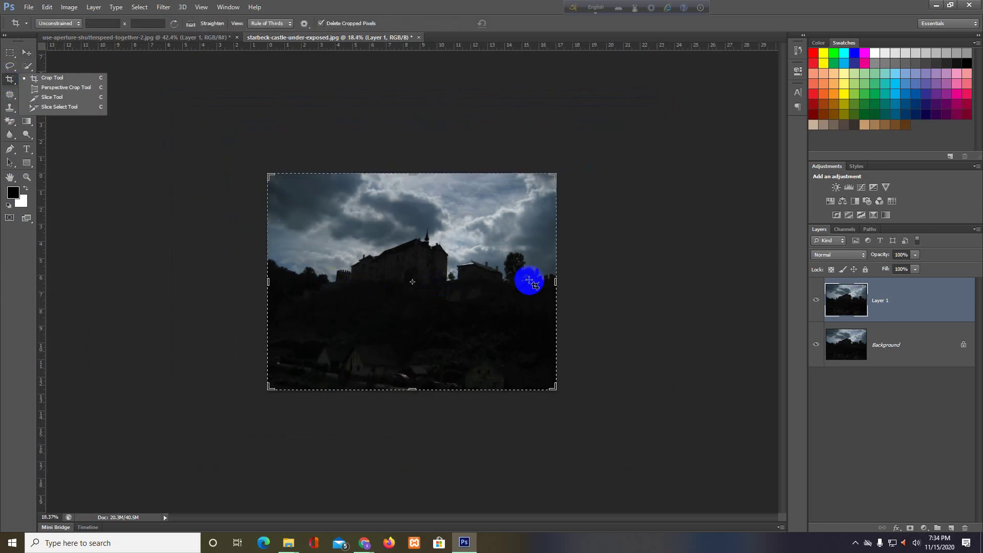
pyautogui.moveTo(556, 282); pyautogui.dragTo(715, 282)
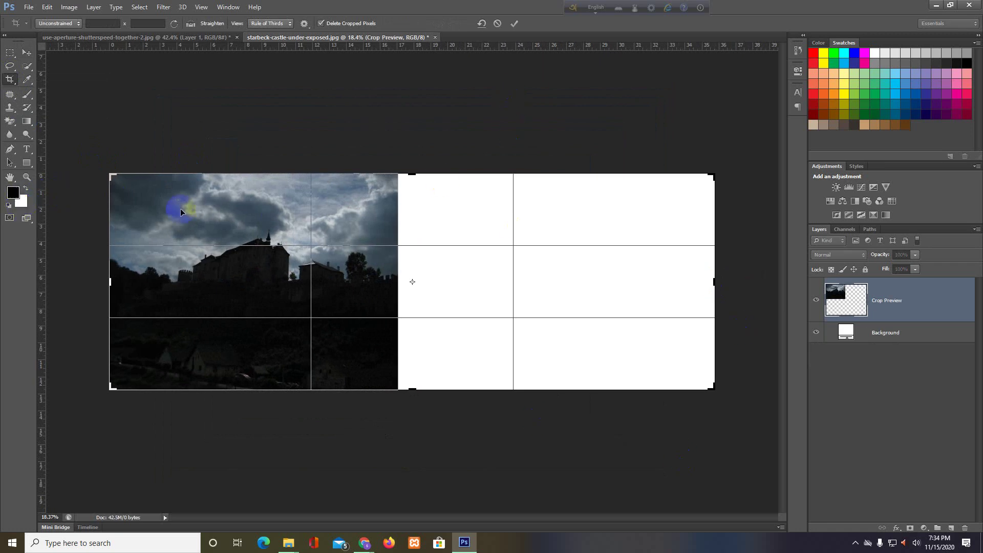
pyautogui.click(514, 24)
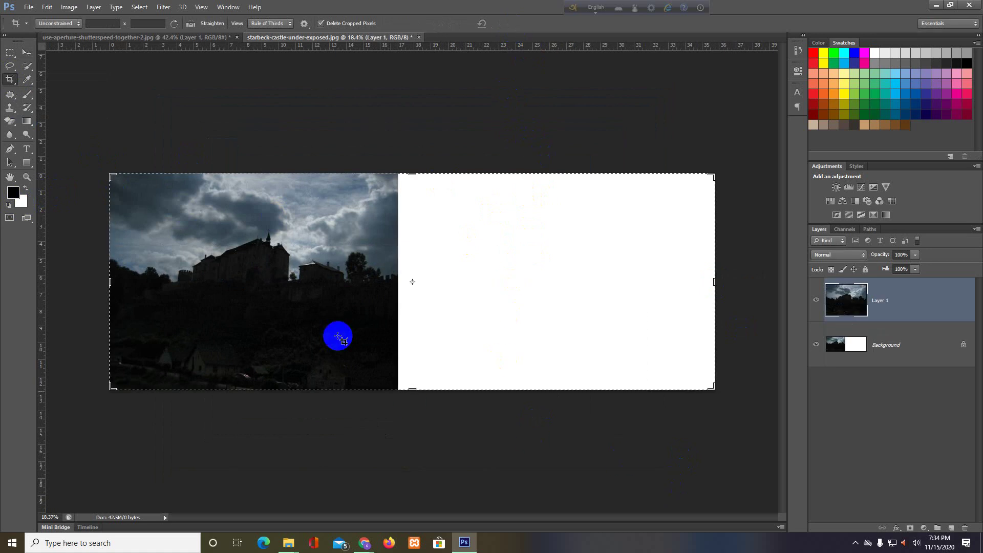
pyautogui.click(27, 54)
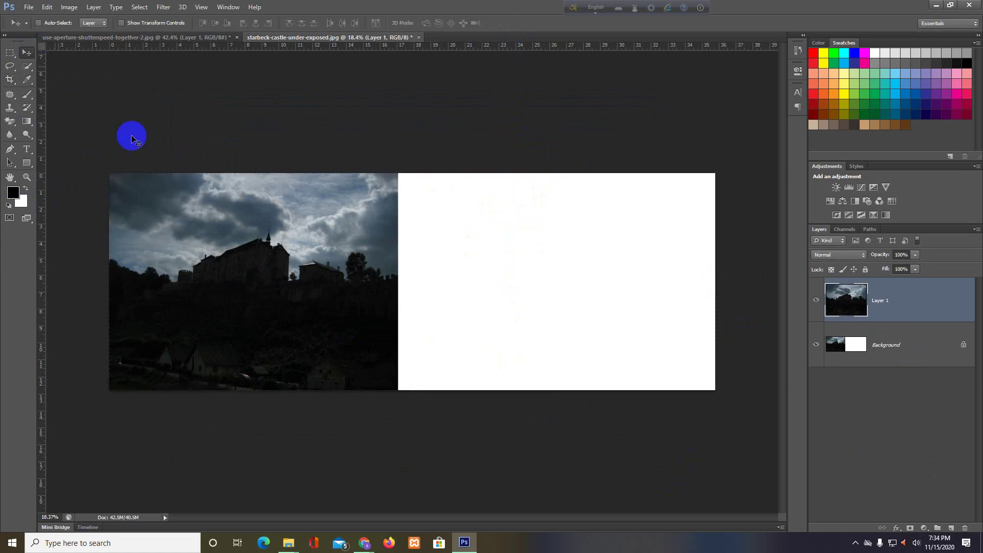
pyautogui.moveTo(253, 287)
pyautogui.mouseDown()
pyautogui.moveTo(564, 289)
pyautogui.moveTo(546, 290)
pyautogui.mouseUp()
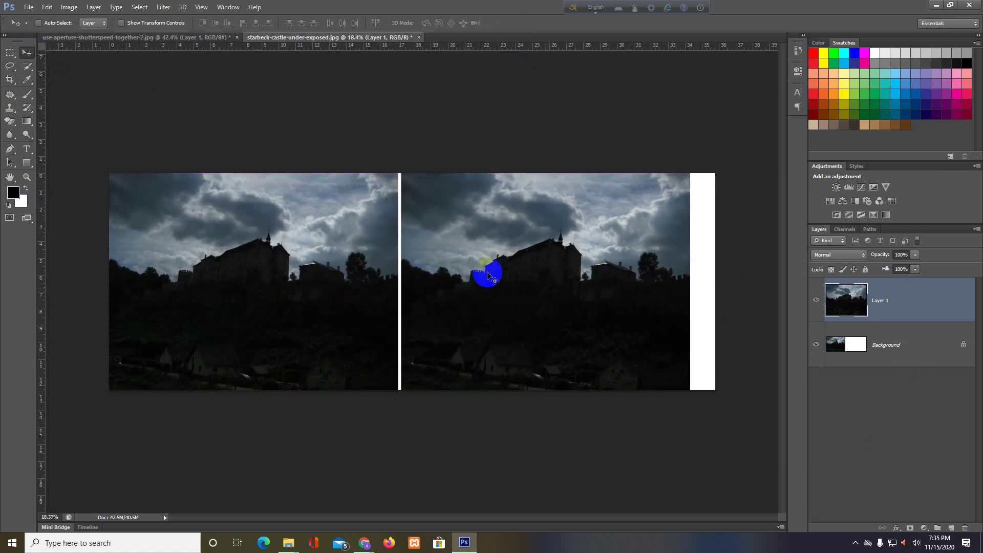
# - Crop off the leftover white strip along the canvas's right edge
pyautogui.click(707, 193)
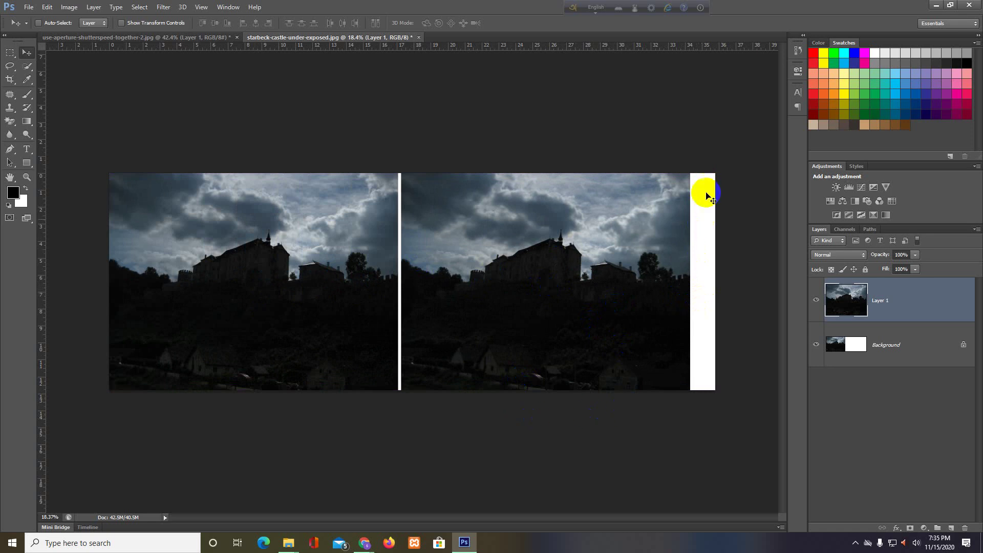
pyautogui.click(712, 231)
pyautogui.click(699, 373)
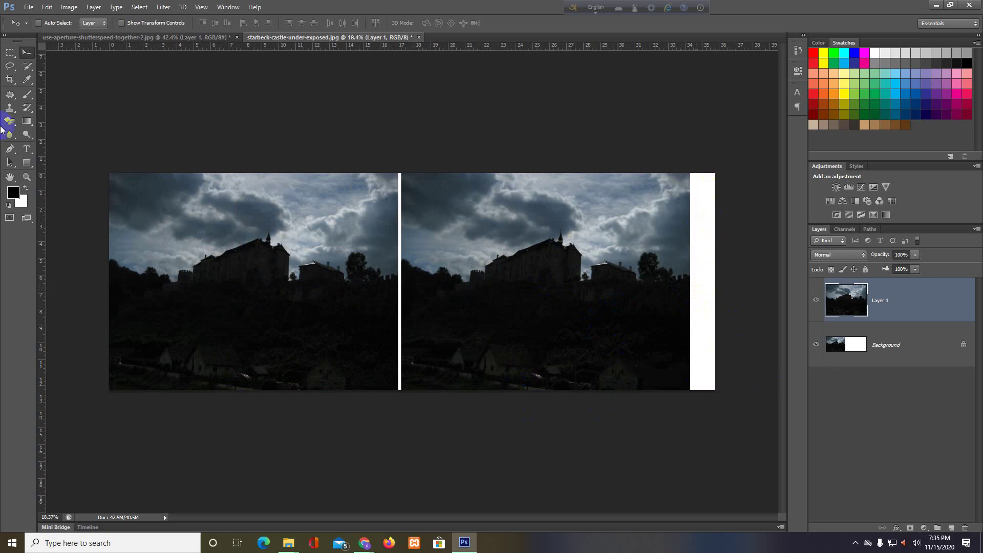
pyautogui.click(6, 81)
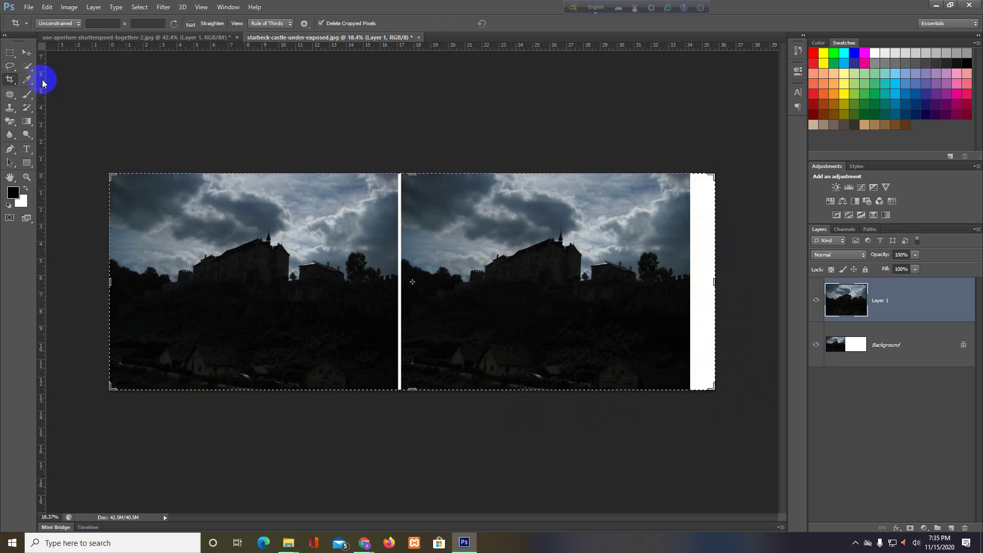
pyautogui.moveTo(714, 282); pyautogui.dragTo(700, 283)
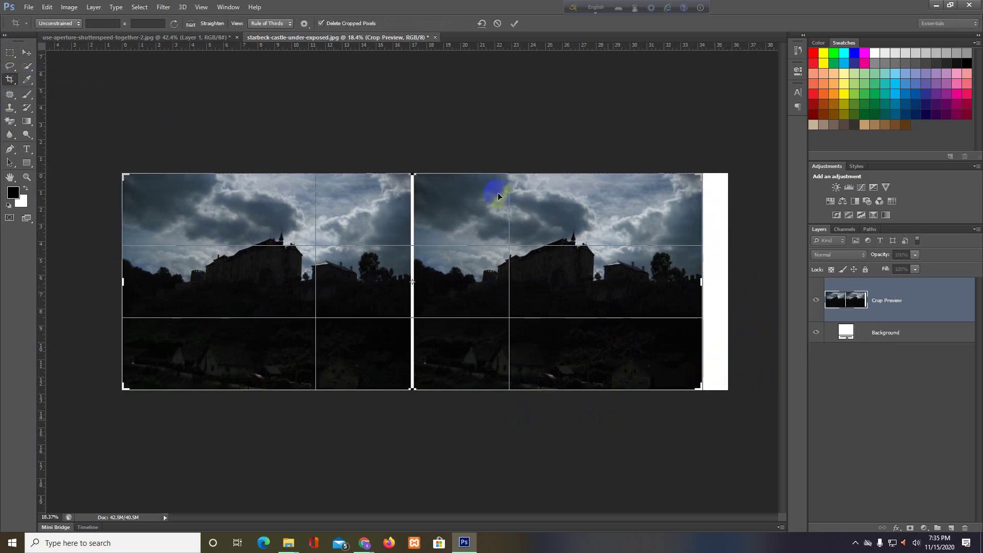
pyautogui.click(514, 24)
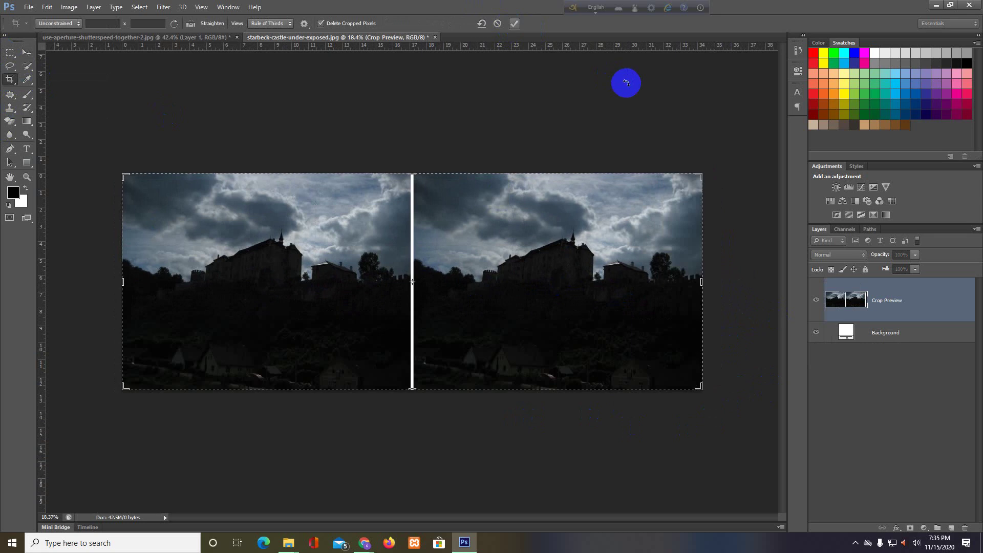
pyautogui.click(34, 51)
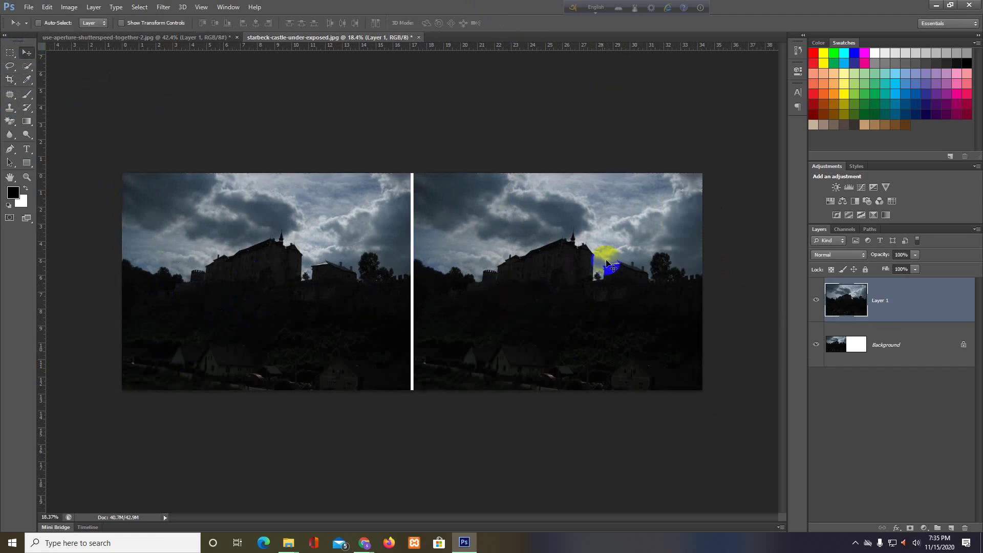
# - Rename the duplicate castle layer from Layer 1 to After and select it
pyautogui.click(817, 301)
pyautogui.click(816, 302)
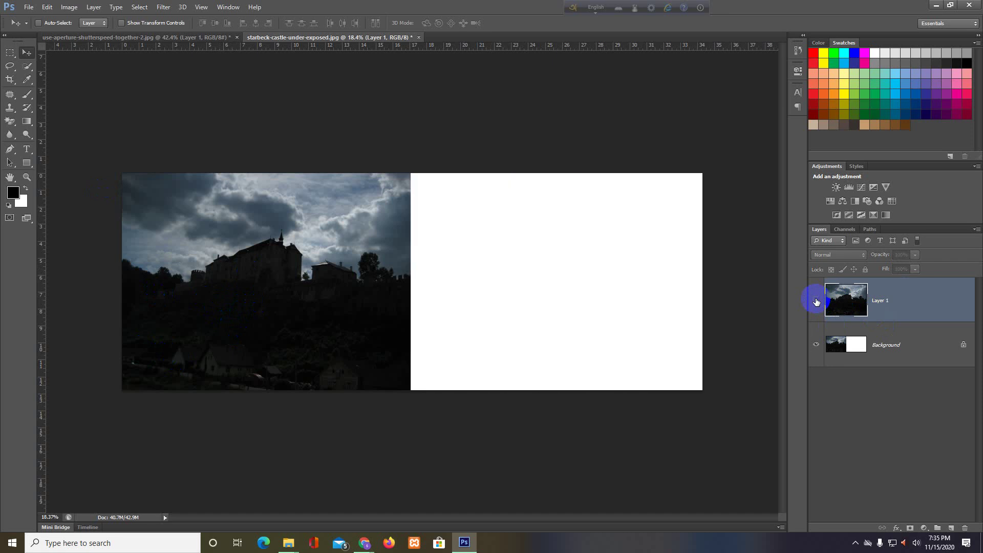
pyautogui.click(816, 301)
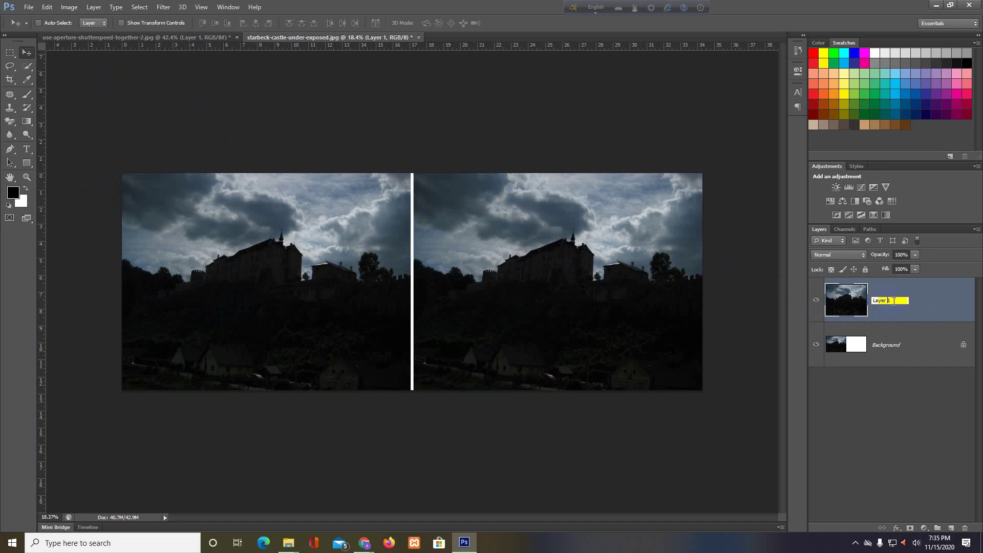
pyautogui.moveTo(894, 300); pyautogui.dragTo(865, 302)
pyautogui.write('After')
pyautogui.click(891, 416)
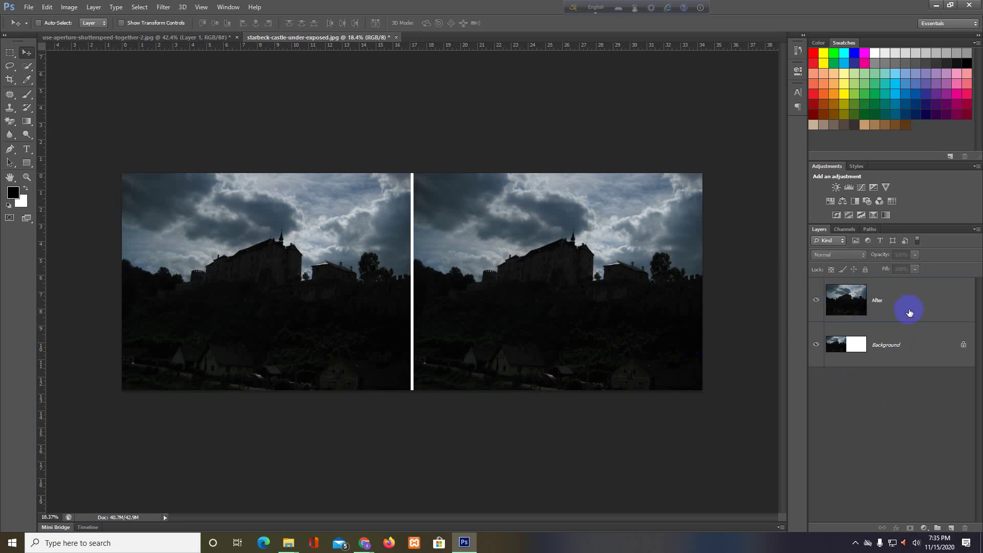
pyautogui.click(909, 310)
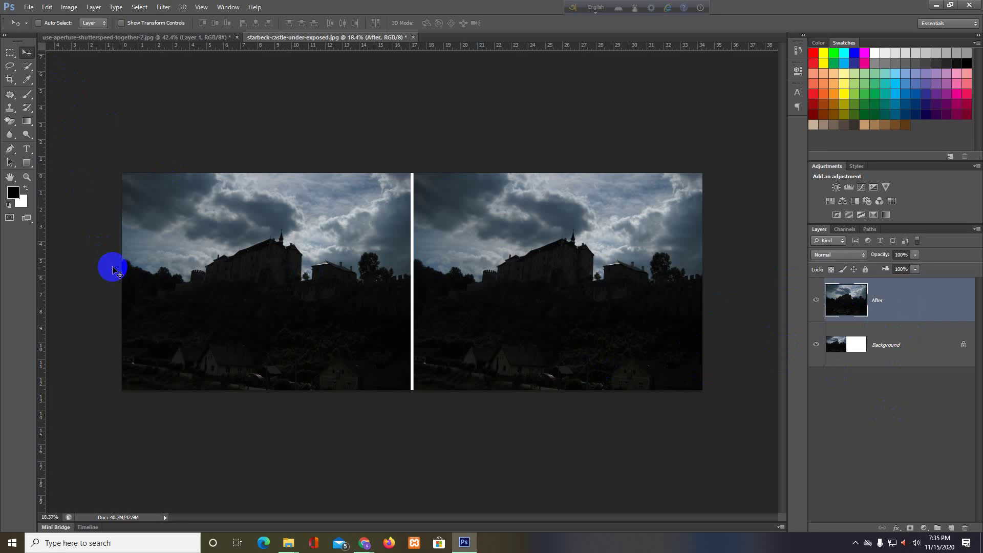
# - Open Brightness/Contrast on the After image and try raised brightness and Auto values
pyautogui.click(72, 11)
pyautogui.moveTo(85, 33)
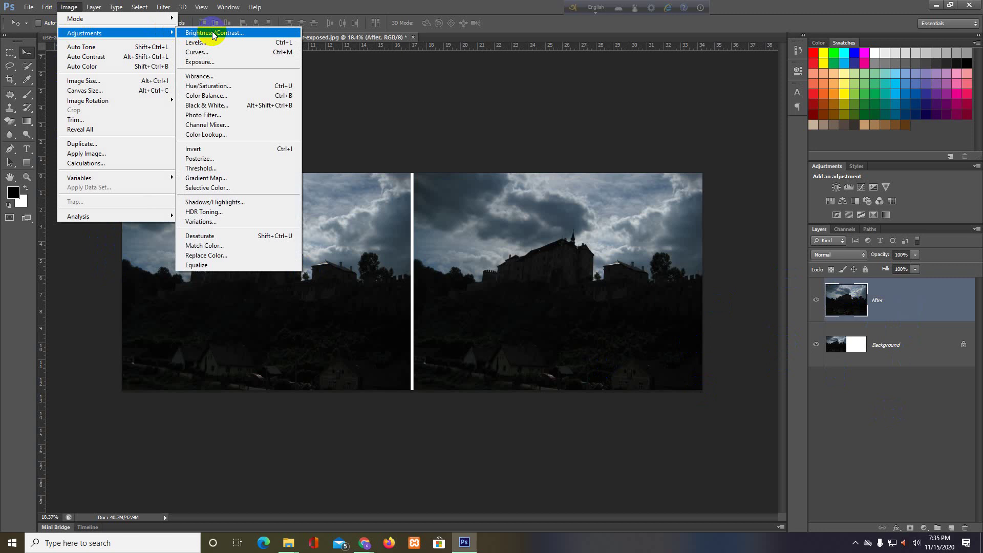
pyautogui.click(212, 32)
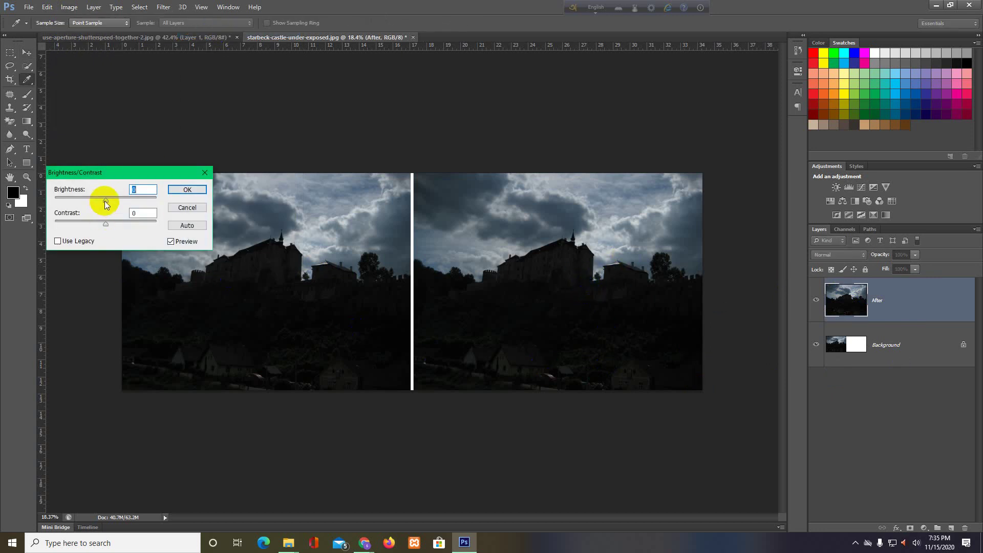
pyautogui.moveTo(105, 201)
pyautogui.mouseDown()
pyautogui.moveTo(150, 206)
pyautogui.moveTo(60, 225)
pyautogui.moveTo(110, 225)
pyautogui.moveTo(70, 229)
pyautogui.mouseUp()
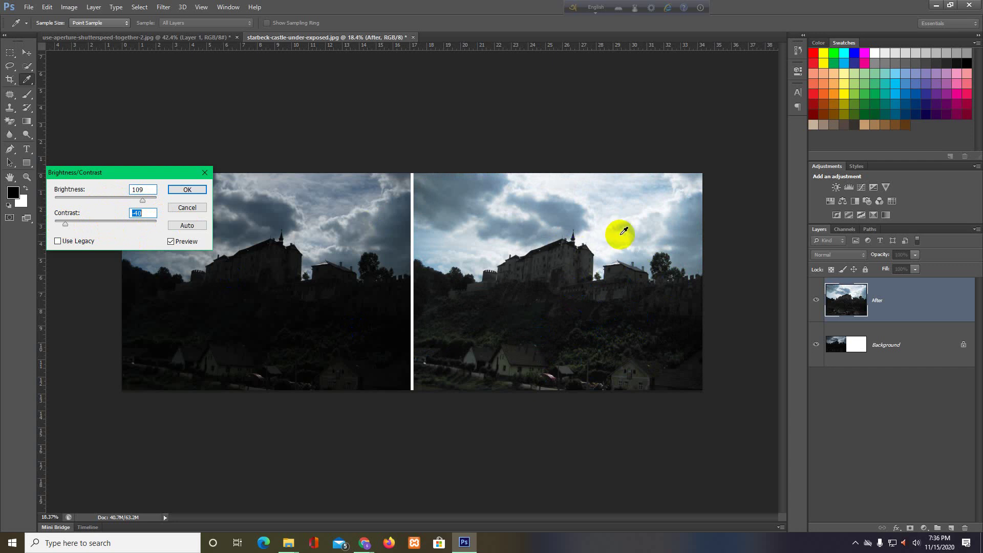
pyautogui.moveTo(551, 245)
pyautogui.mouseDown()
pyautogui.moveTo(566, 292)
pyautogui.moveTo(231, 270)
pyautogui.mouseUp()
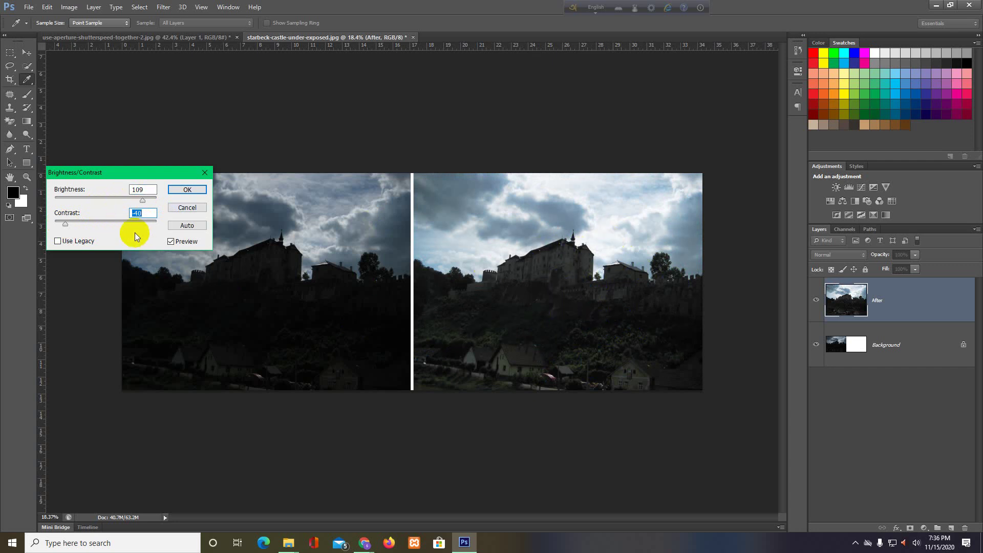
pyautogui.click(581, 391)
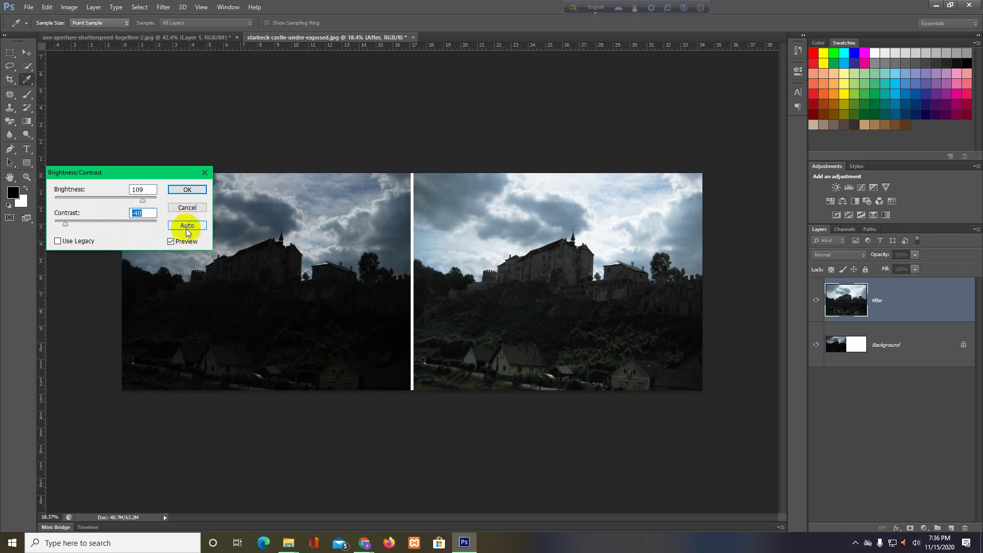
pyautogui.click(186, 228)
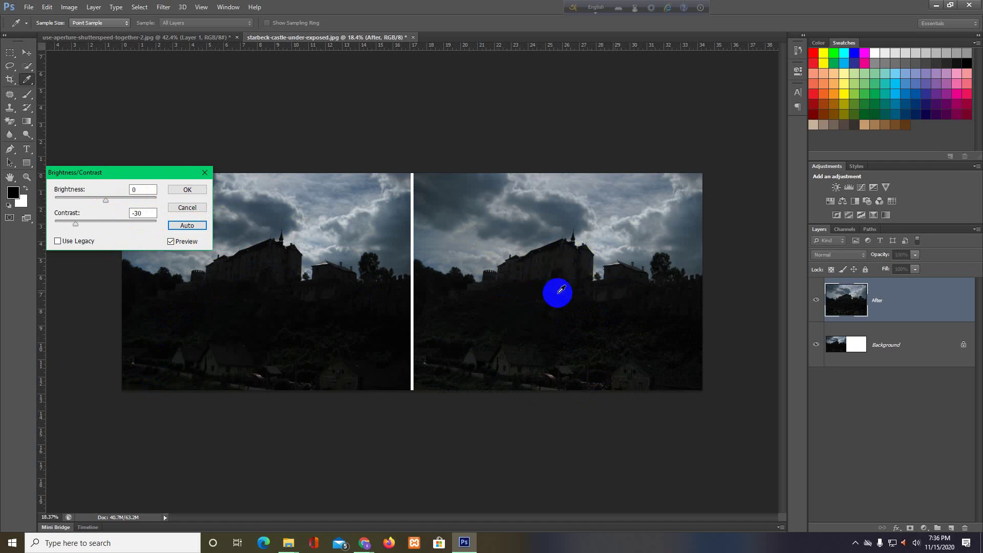
# - Apply Brightness 108 and Contrast -37 to the After image, then bring Google Meet forward
pyautogui.click(103, 202)
pyautogui.moveTo(106, 201); pyautogui.dragTo(143, 203)
pyautogui.moveTo(76, 224); pyautogui.dragTo(68, 225)
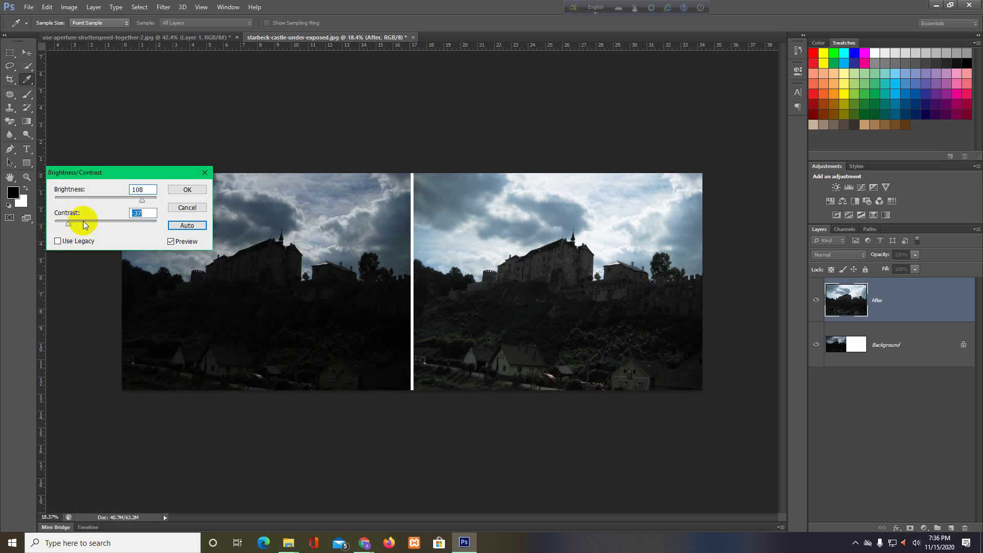
pyautogui.click(171, 242)
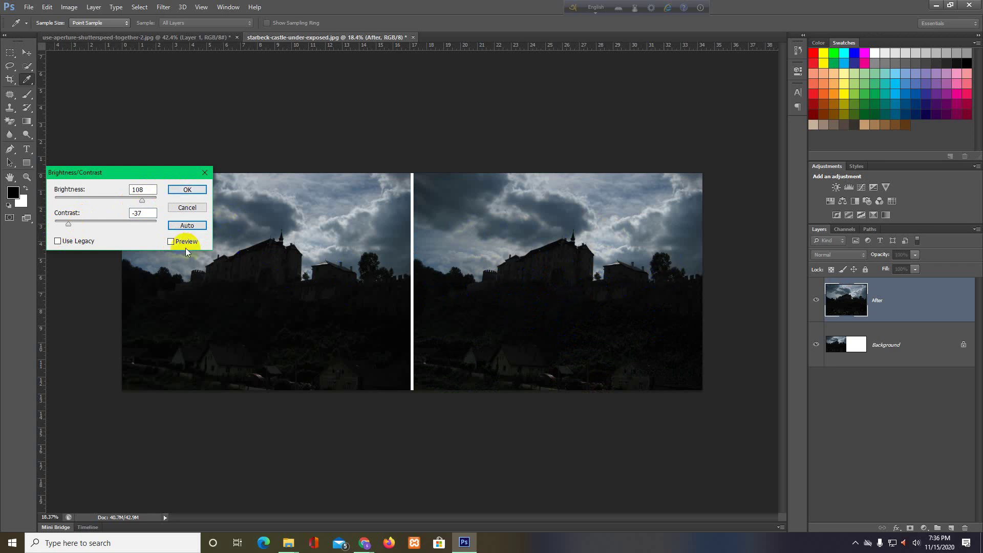
pyautogui.click(171, 242)
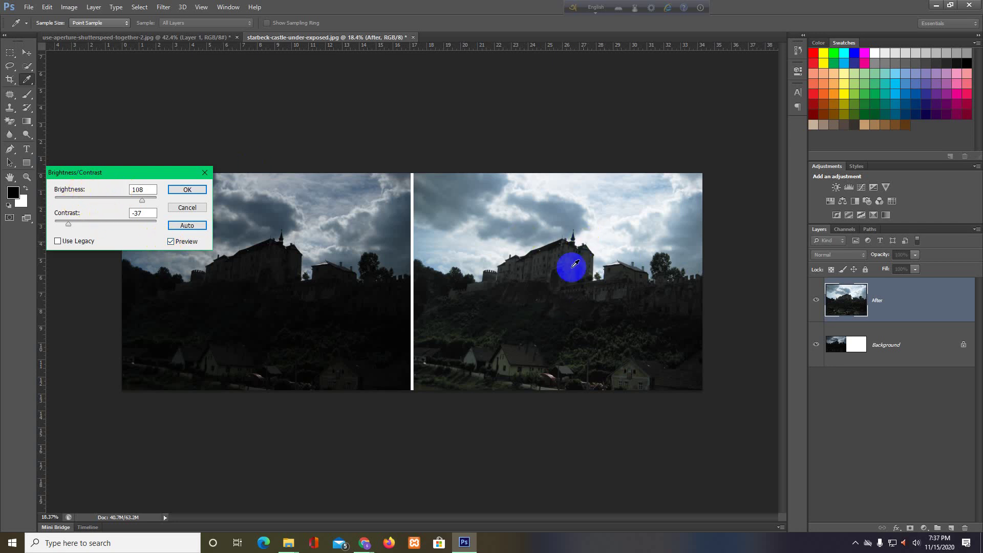
pyautogui.click(187, 190)
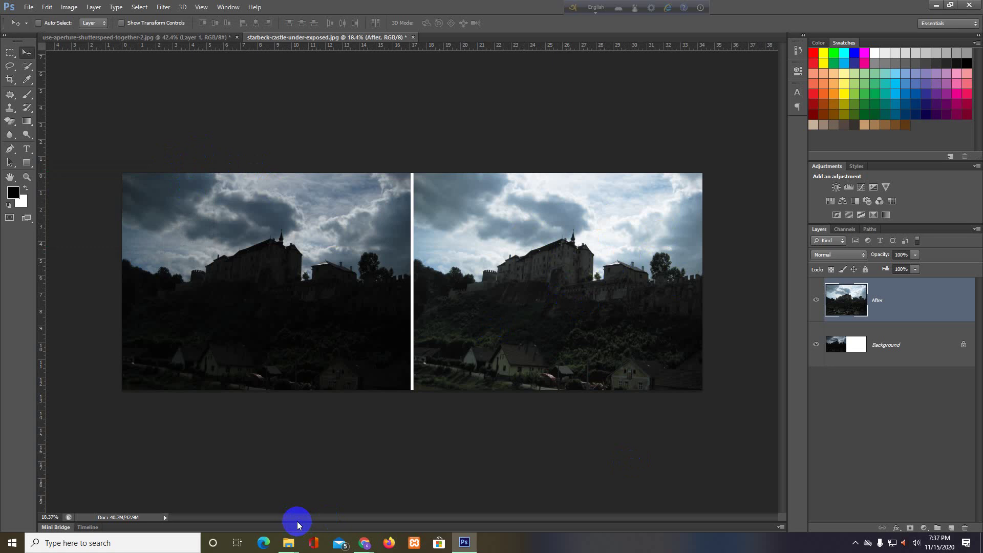
pyautogui.moveTo(364, 543)
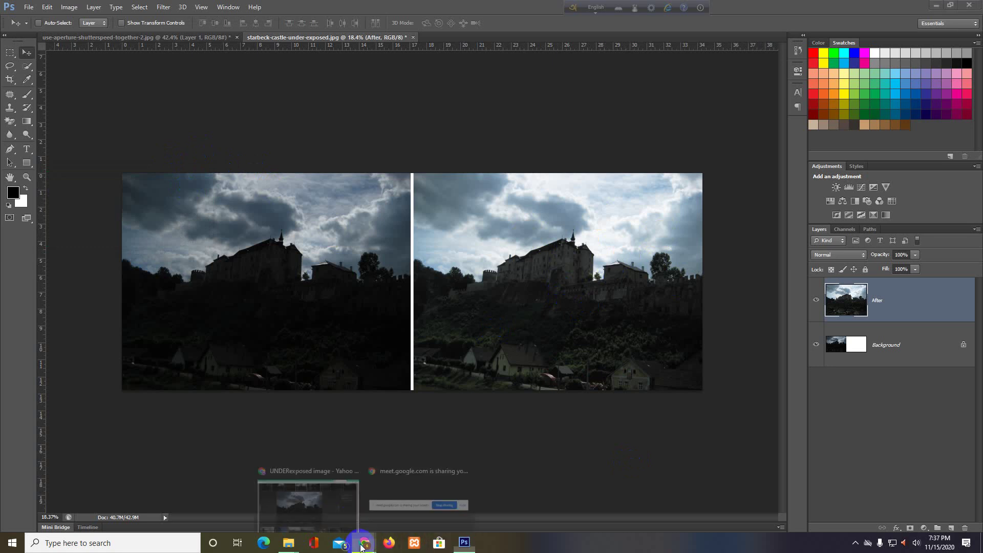
pyautogui.click(330, 508)
pyautogui.click(426, 7)
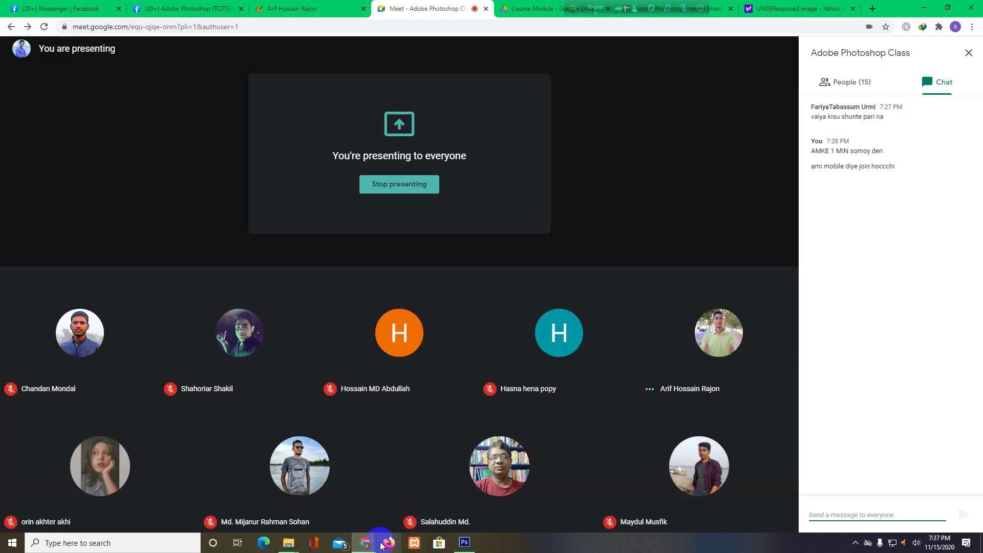
pyautogui.moveTo(464, 543)
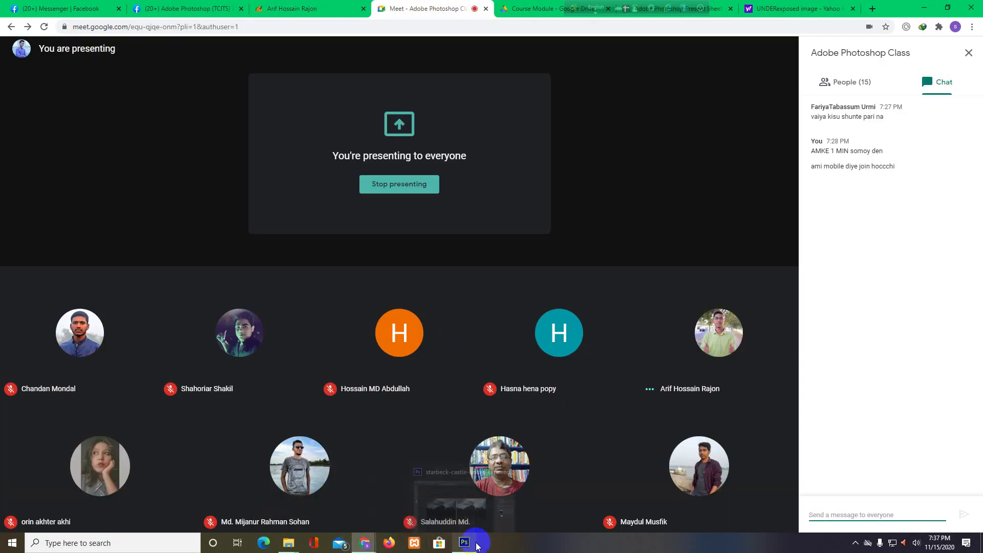
# - Switch from the Google Meet tab back to Photoshop's castle comparison
pyautogui.click(474, 544)
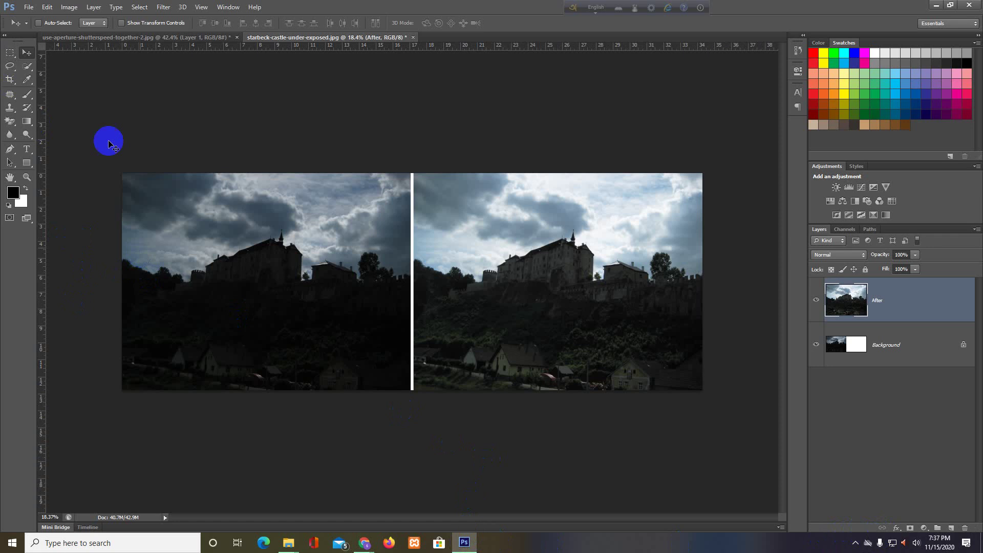
# - Open Levels on the After image and set the output black level to 14
pyautogui.click(383, 193)
pyautogui.click(65, 7)
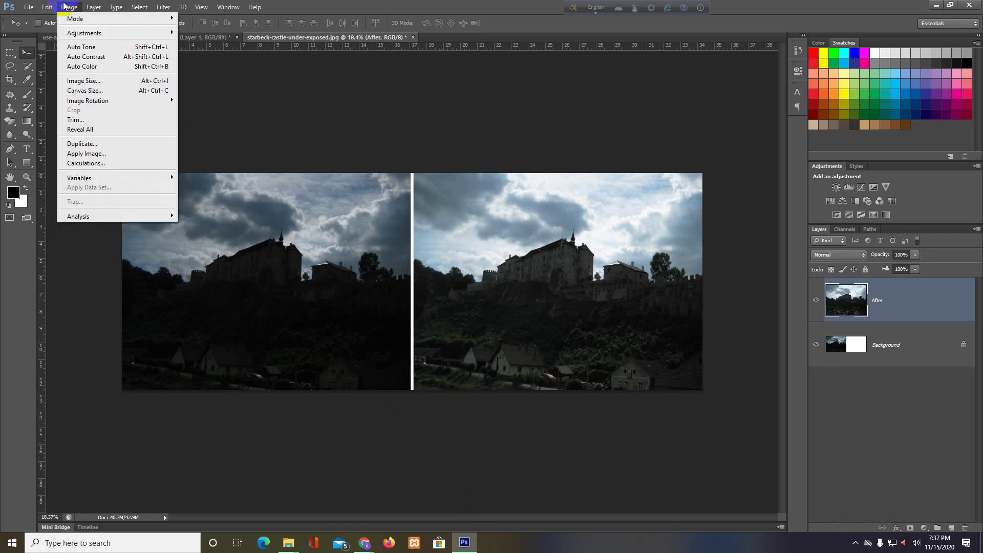
pyautogui.click(80, 33)
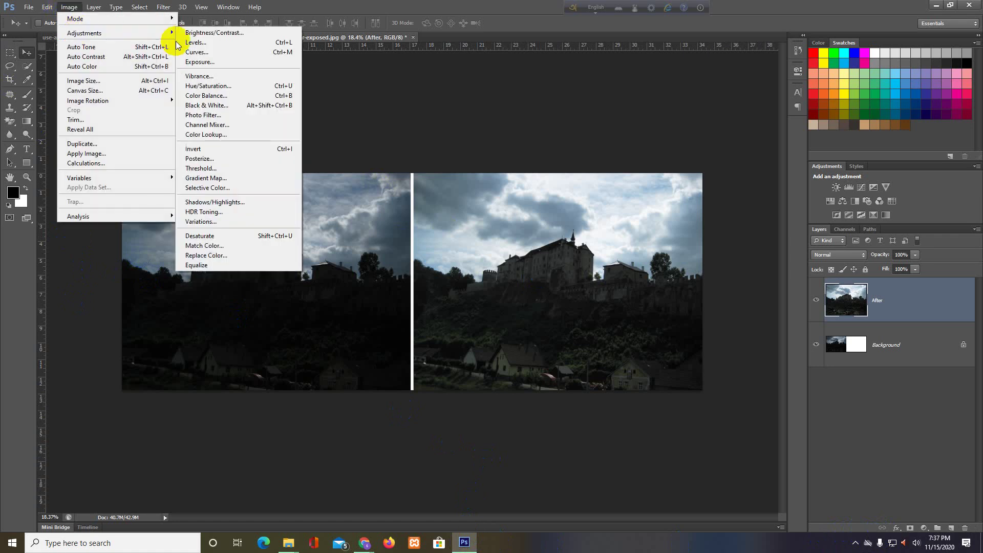
pyautogui.click(204, 44)
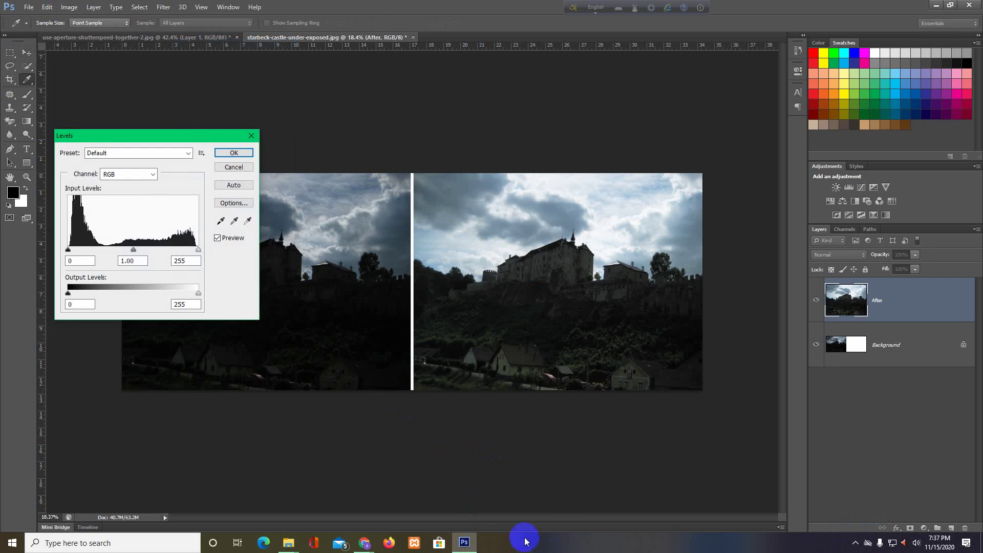
pyautogui.click(223, 269)
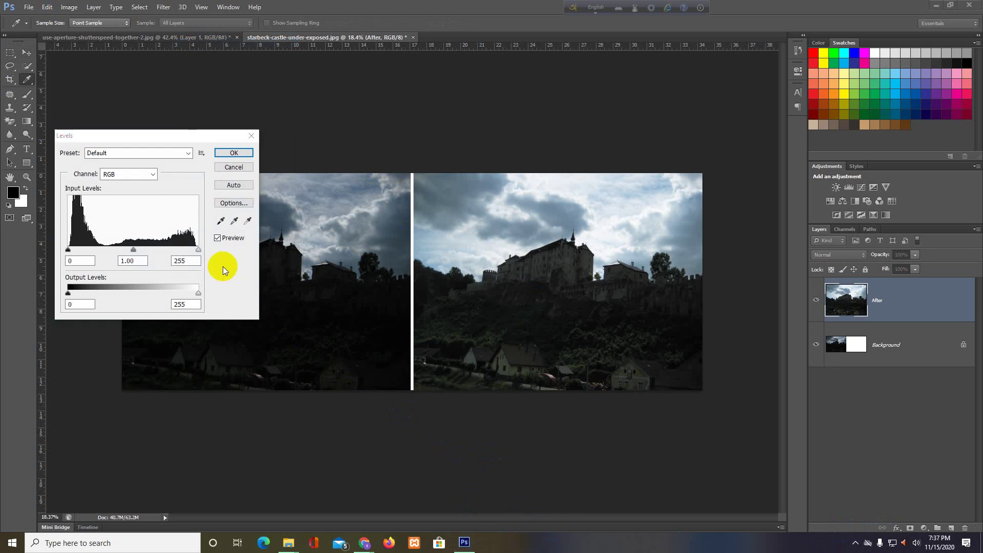
pyautogui.click(68, 293)
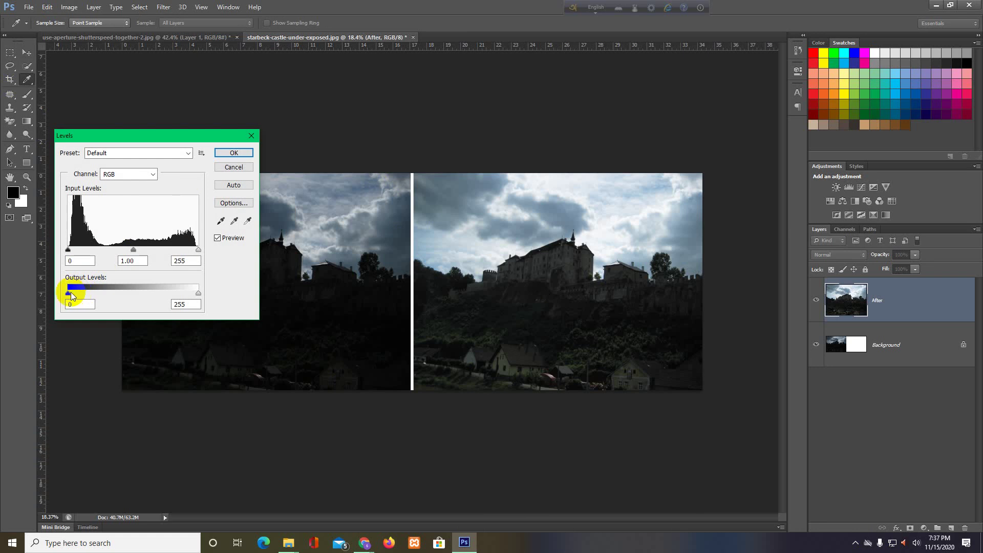
pyautogui.moveTo(67, 293); pyautogui.dragTo(76, 294)
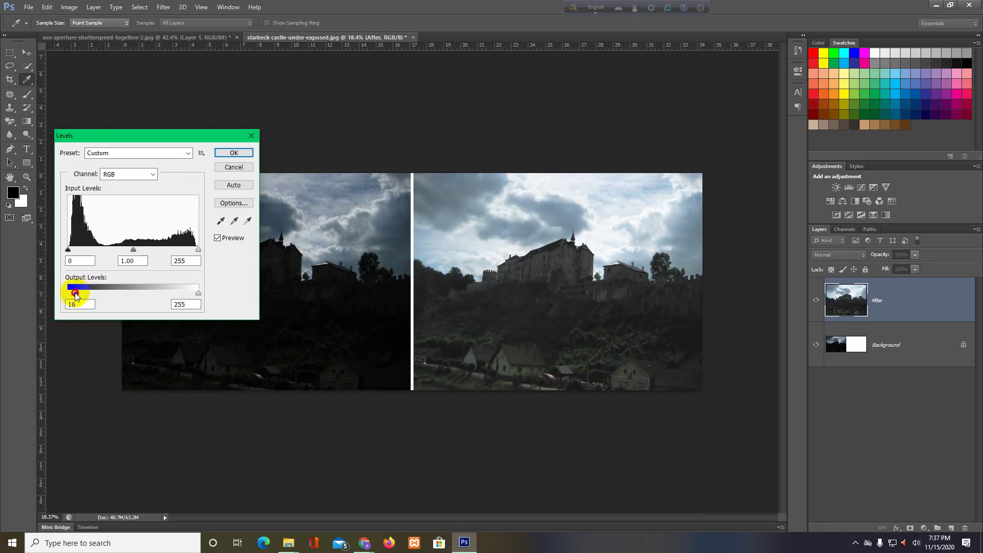
pyautogui.moveTo(78, 293); pyautogui.dragTo(75, 293)
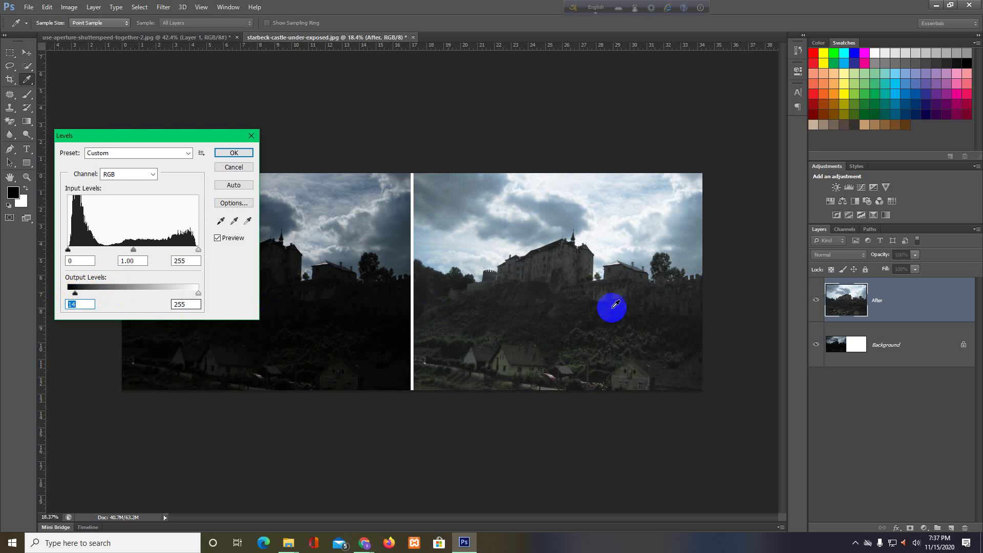
# - Keep output white at 255, set the input white point to 237, and apply Levels
pyautogui.click(198, 293)
pyautogui.moveTo(198, 293); pyautogui.dragTo(142, 294)
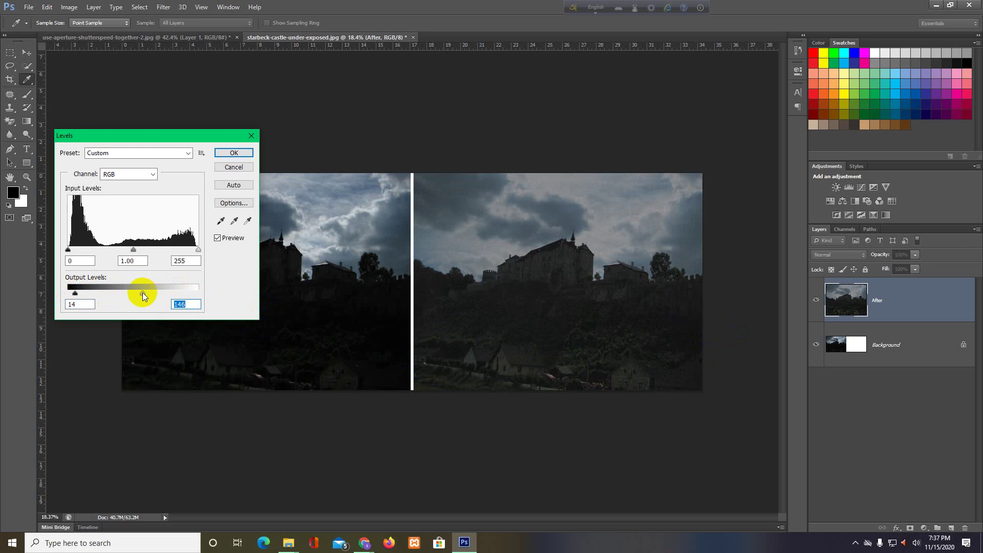
pyautogui.moveTo(142, 294); pyautogui.dragTo(210, 293)
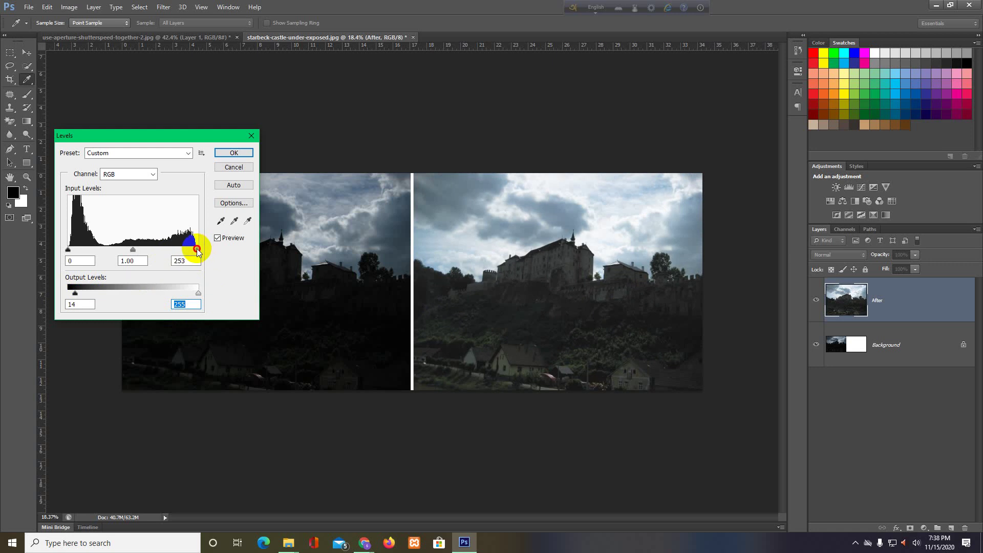
pyautogui.moveTo(197, 250); pyautogui.dragTo(189, 251)
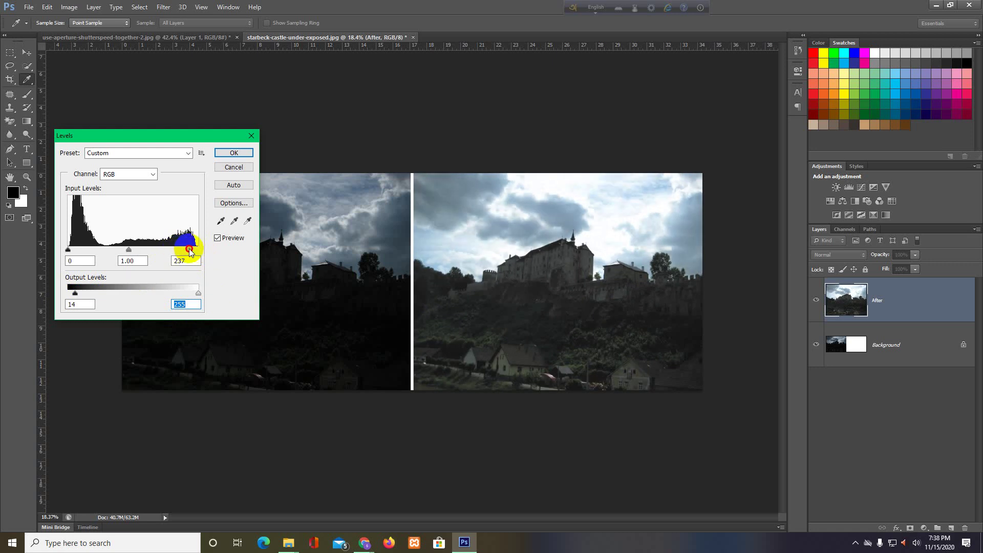
pyautogui.click(231, 152)
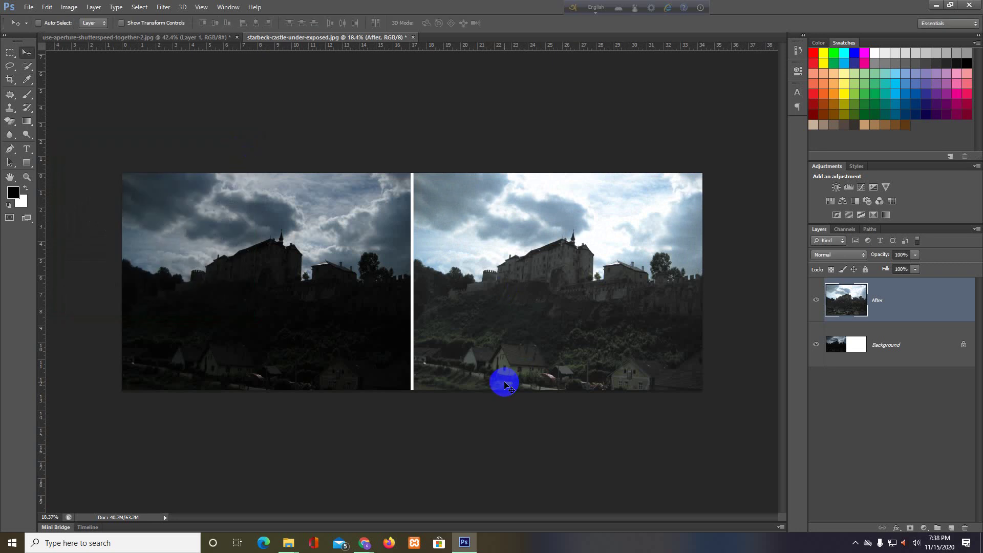
# - Brighten the After castle with a Curves midpoint raised to Input 110, Output 147
pyautogui.click(68, 8)
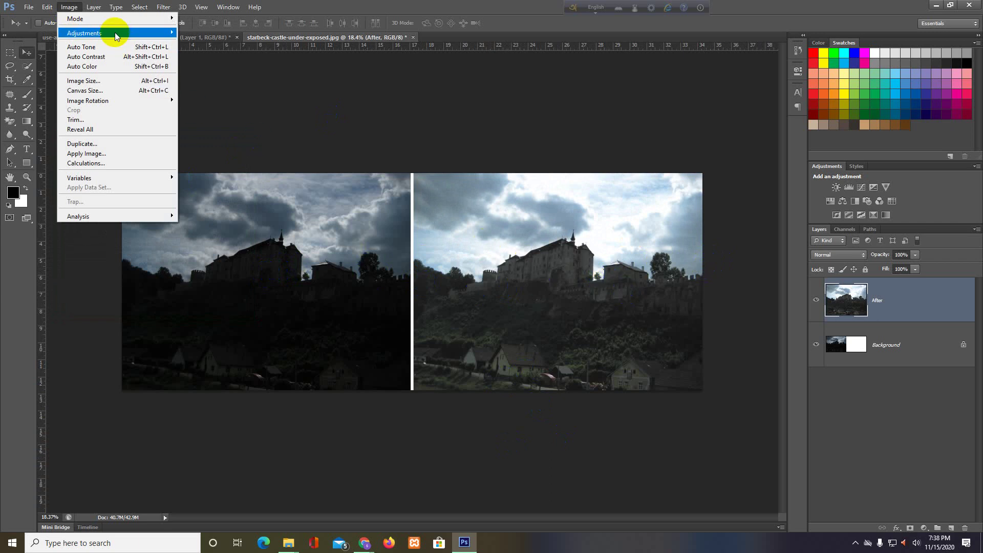
pyautogui.moveTo(85, 33)
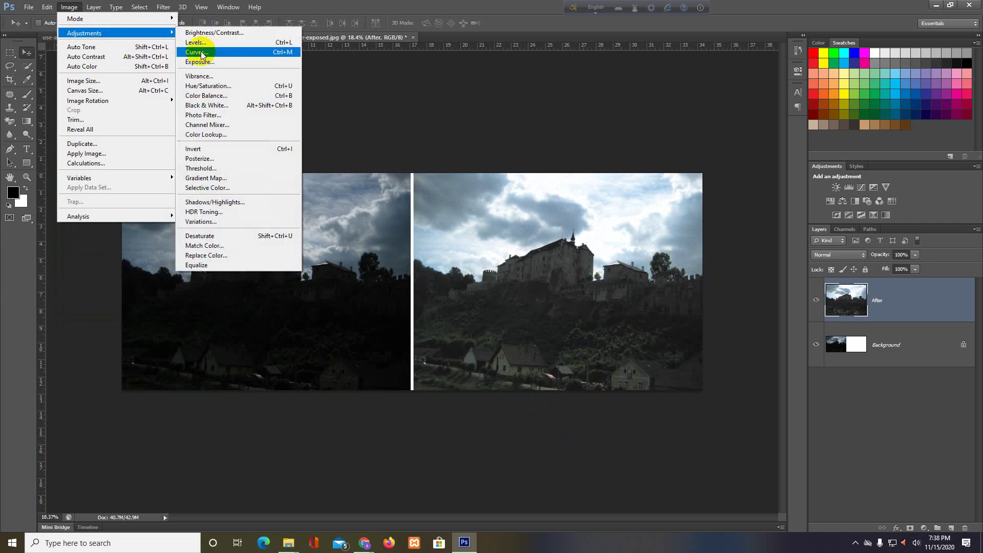
pyautogui.click(201, 53)
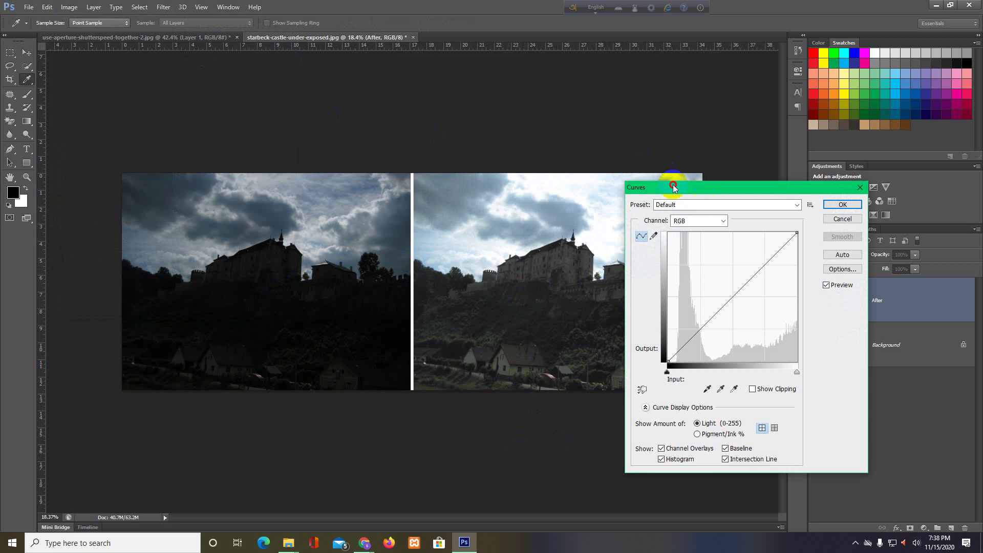
pyautogui.moveTo(673, 187); pyautogui.dragTo(161, 115)
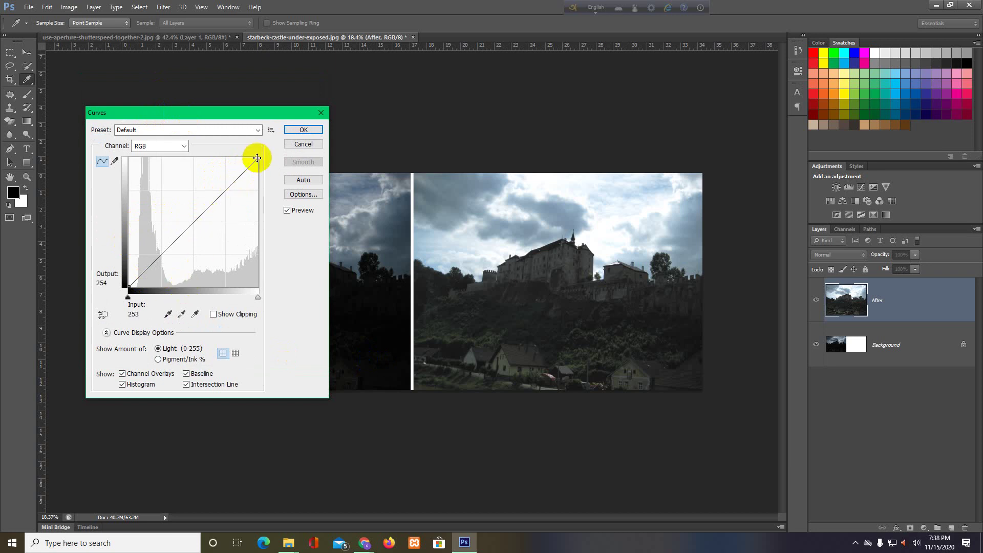
pyautogui.moveTo(257, 158)
pyautogui.mouseDown()
pyautogui.moveTo(253, 237)
pyautogui.moveTo(261, 232)
pyautogui.mouseUp()
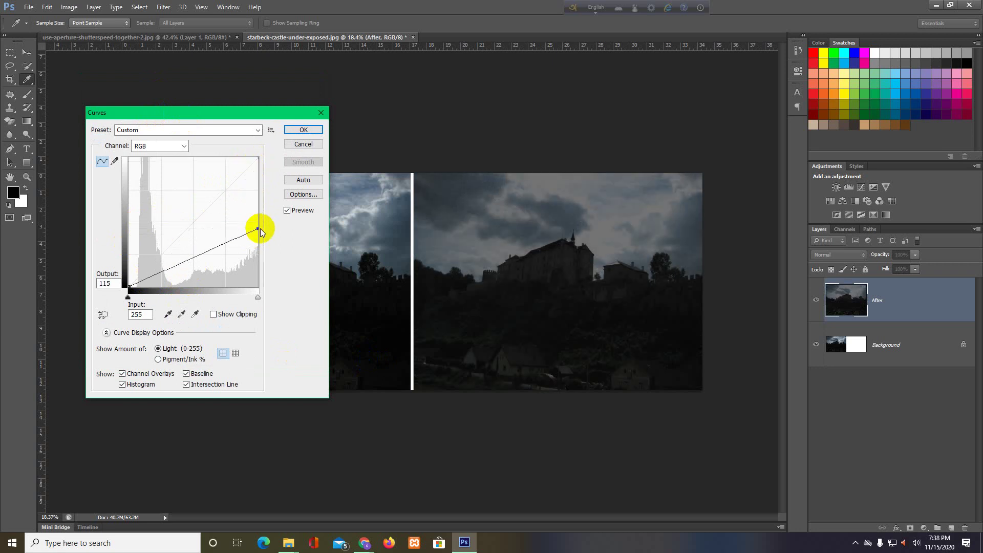
pyautogui.moveTo(256, 230)
pyautogui.mouseDown()
pyautogui.moveTo(259, 147)
pyautogui.moveTo(255, 156)
pyautogui.moveTo(151, 160)
pyautogui.mouseUp()
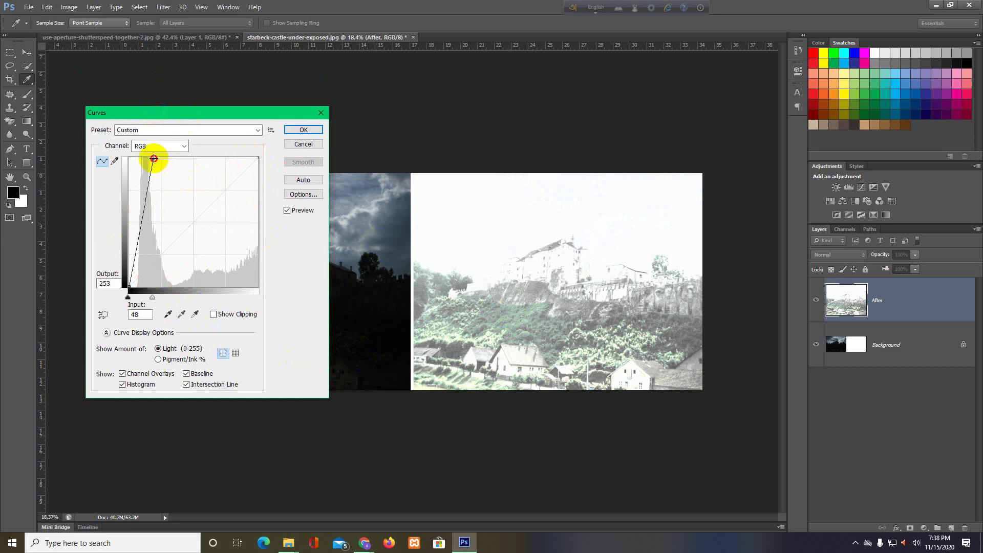
pyautogui.moveTo(154, 159); pyautogui.dragTo(208, 159)
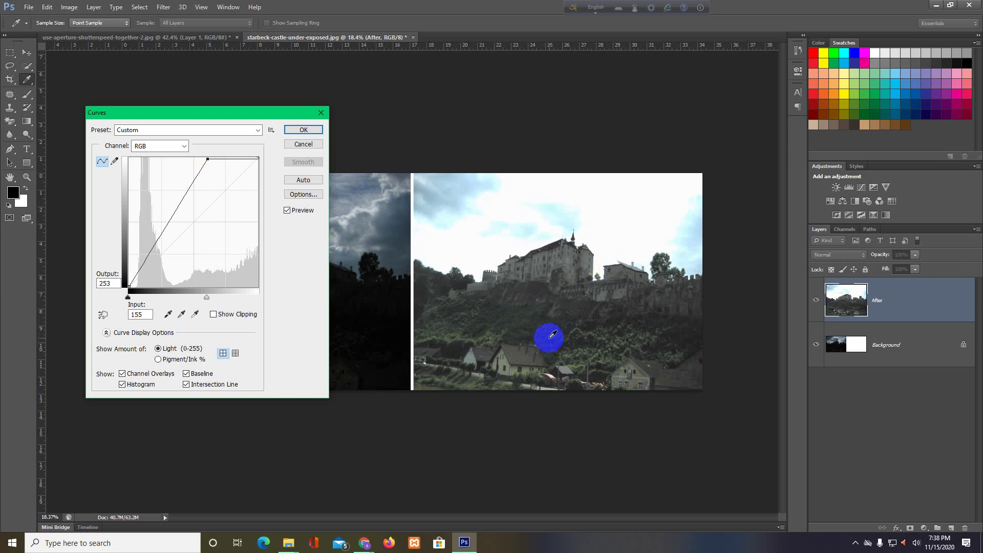
pyautogui.click(700, 241)
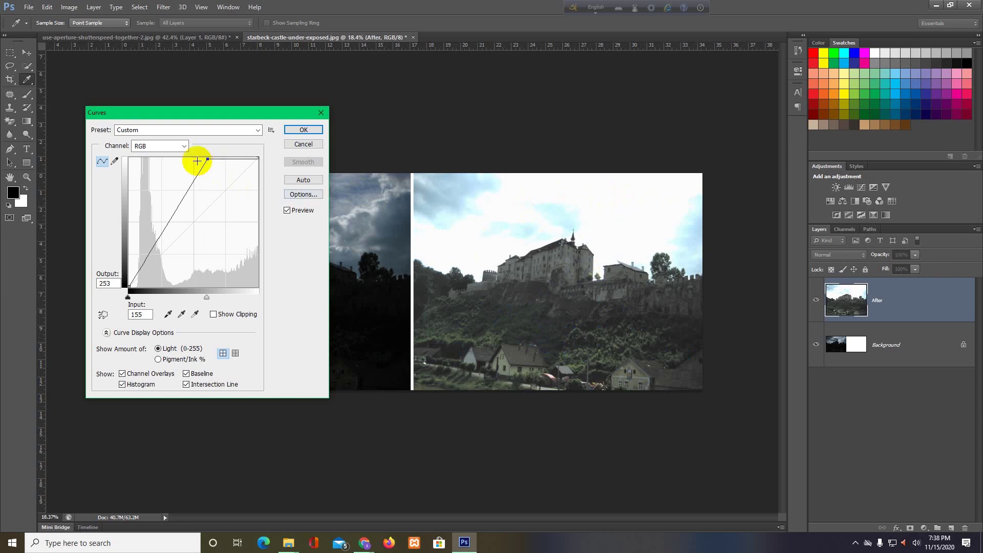
pyautogui.moveTo(207, 158); pyautogui.dragTo(259, 156)
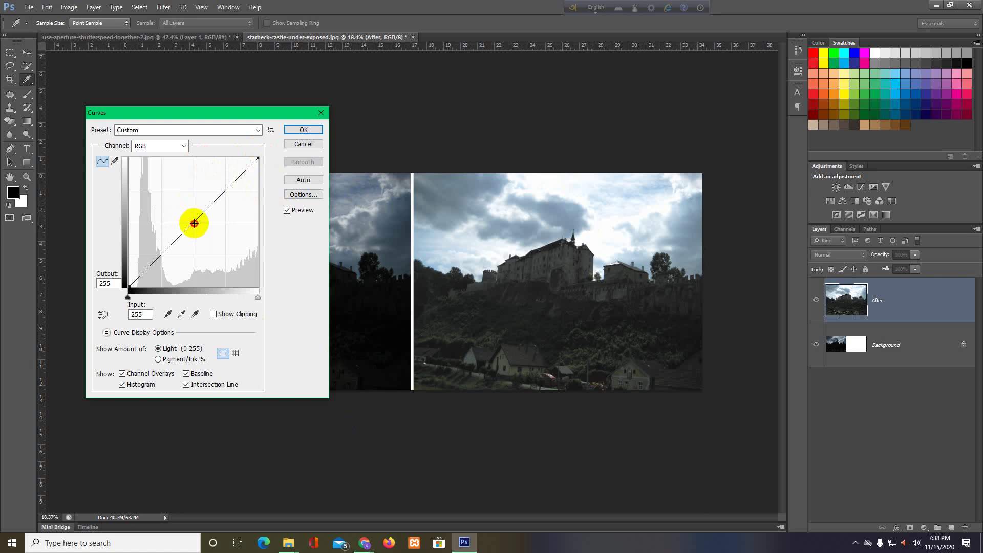
pyautogui.moveTo(194, 224); pyautogui.dragTo(185, 212)
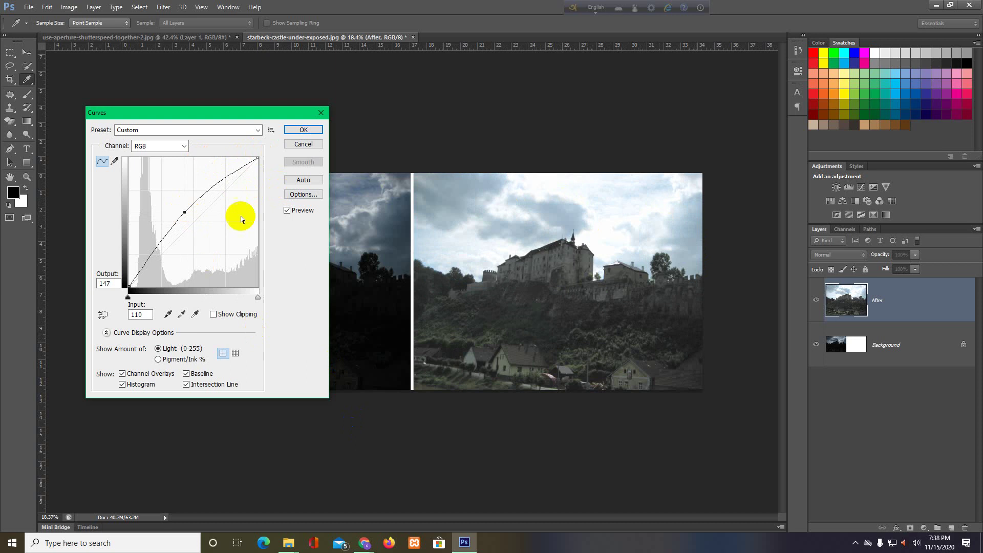
pyautogui.click(304, 129)
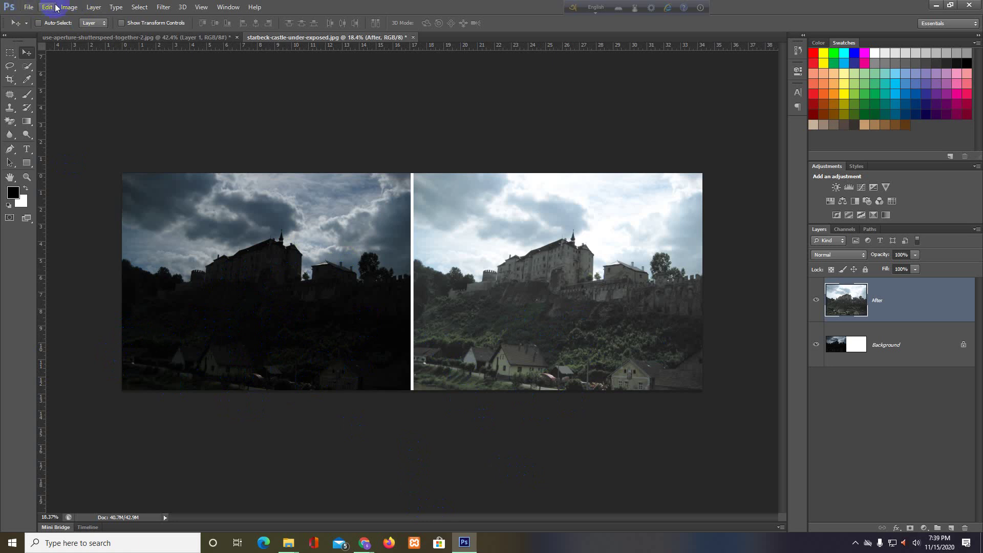
# - Apply an Exposure adjustment with gamma correction about 1.23 to the After castle copy
pyautogui.click(69, 7)
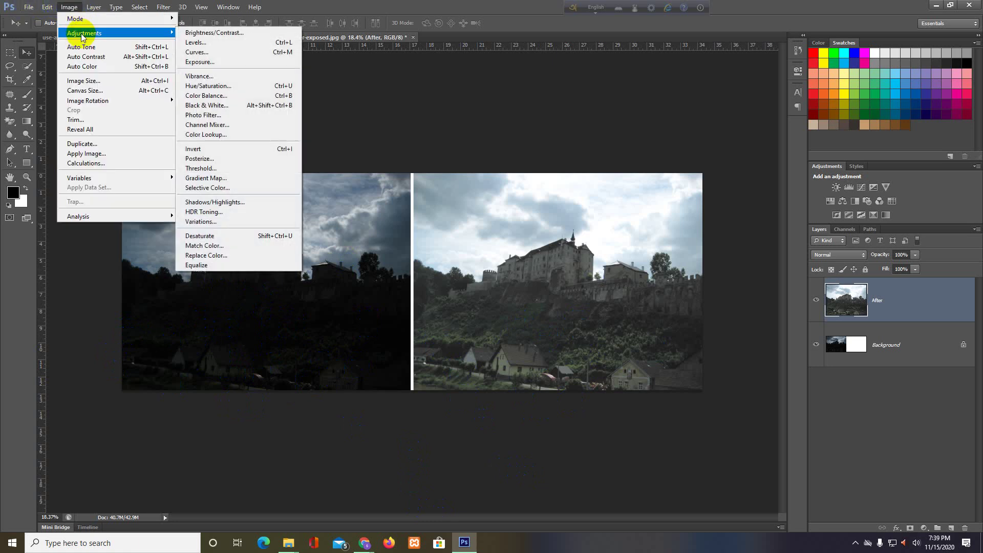
pyautogui.moveTo(115, 32)
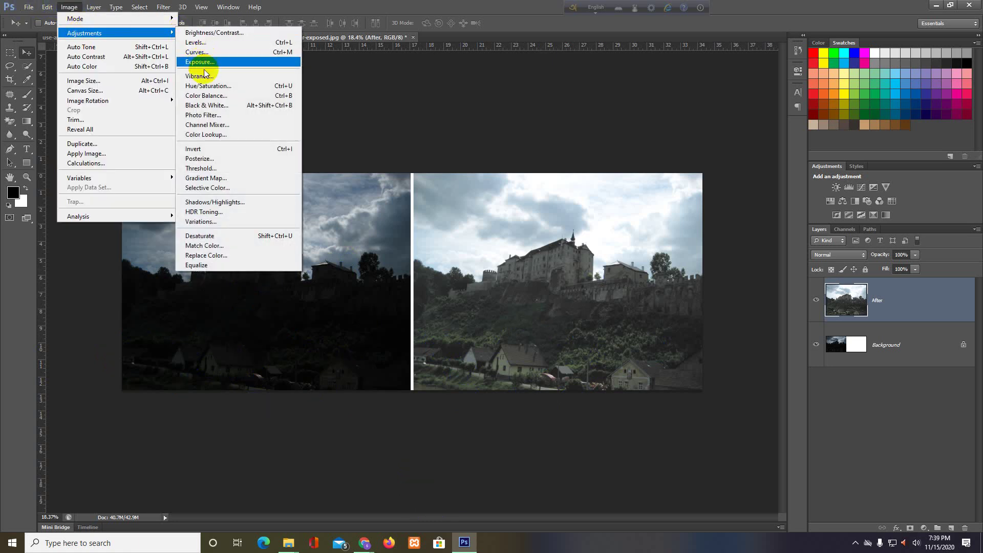
pyautogui.click(193, 64)
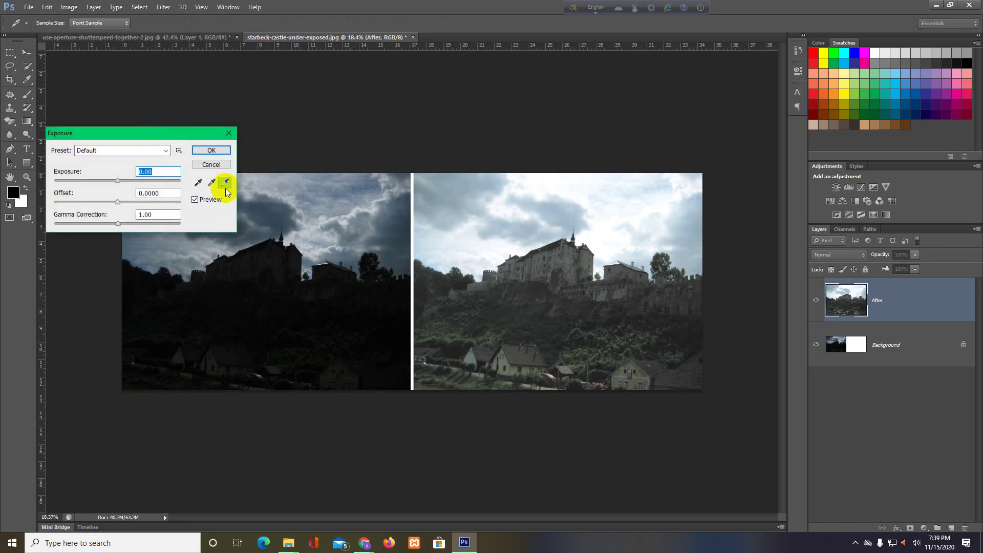
pyautogui.click(117, 224)
pyautogui.moveTo(117, 224); pyautogui.dragTo(108, 228)
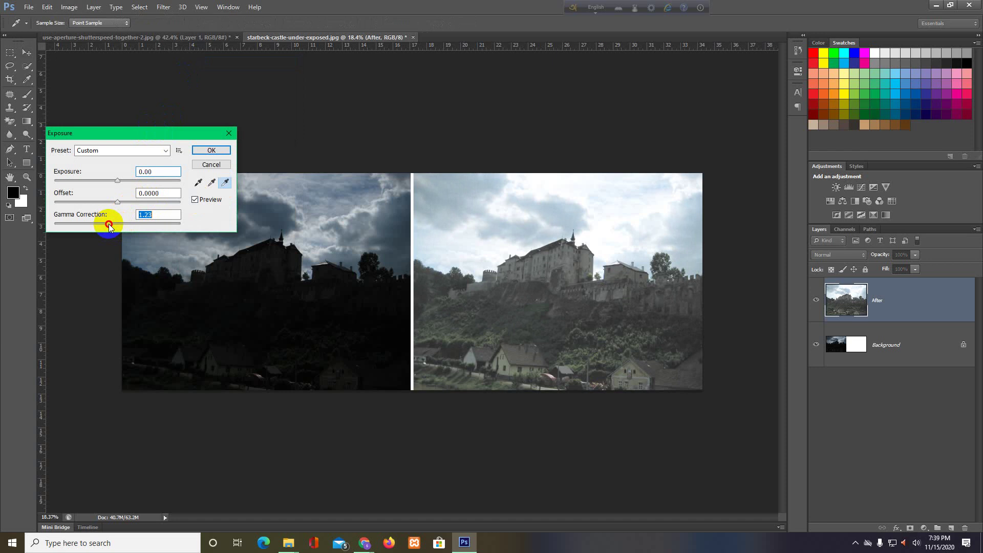
pyautogui.click(210, 150)
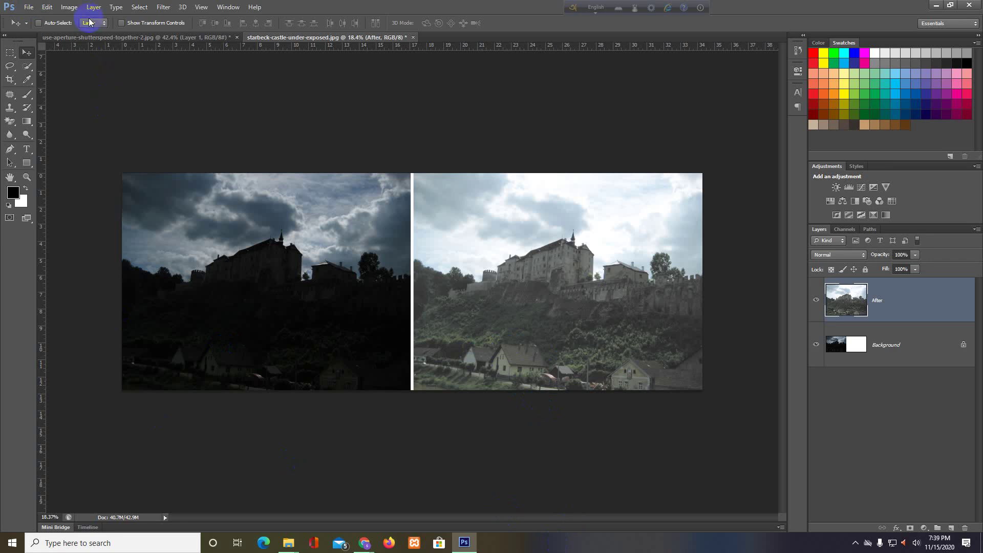
# - Export the castle before/after through Save for Web as Exposed 1.jpg in Day 4
pyautogui.click(29, 7)
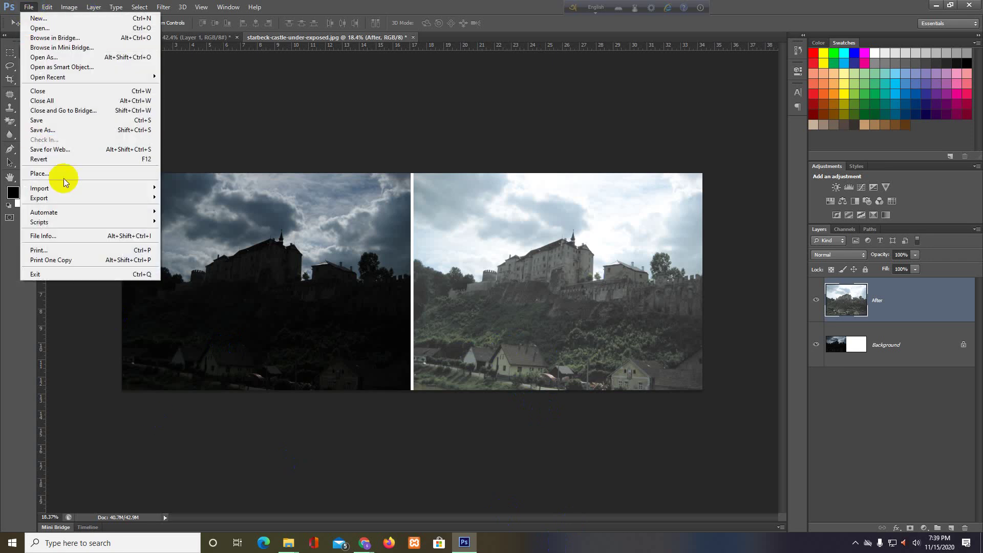
pyautogui.click(61, 149)
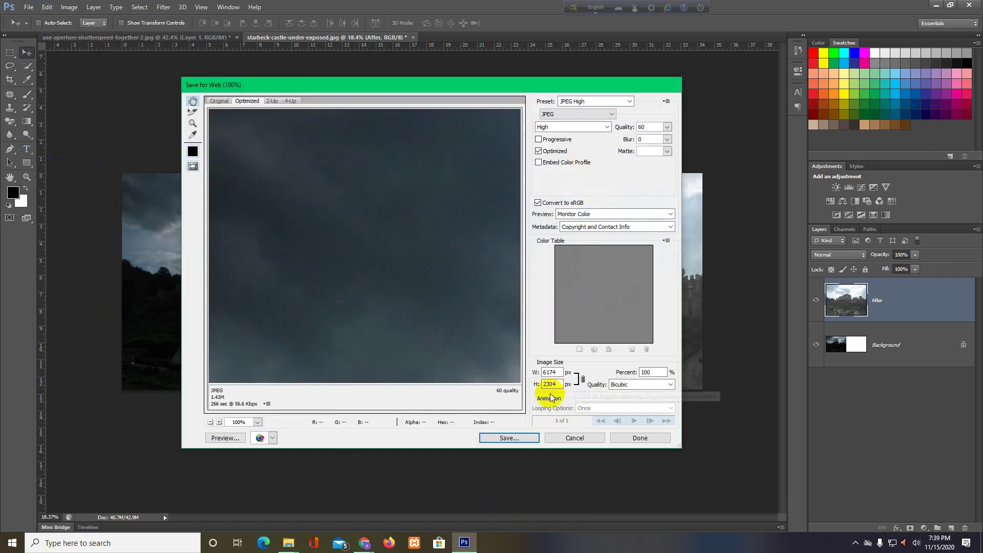
pyautogui.click(497, 439)
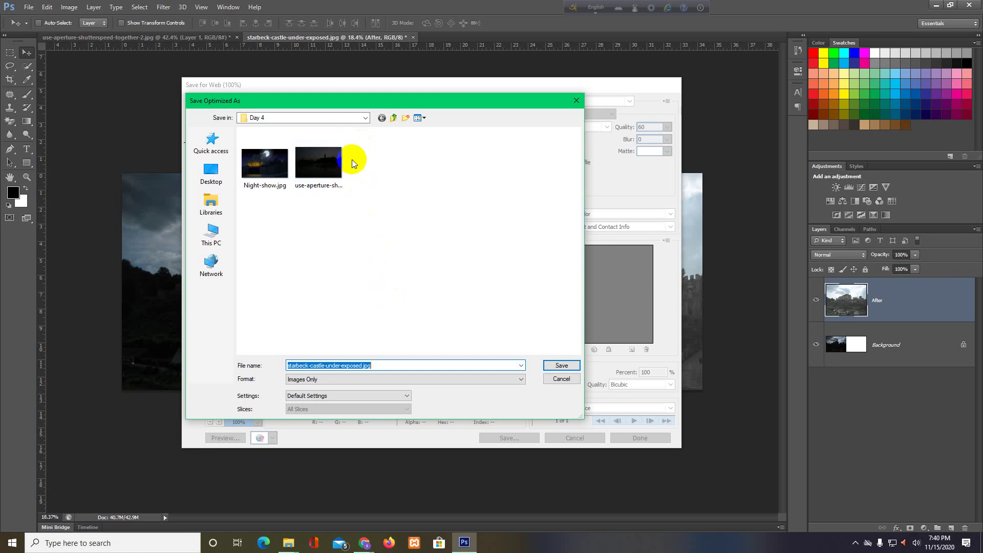
pyautogui.click(364, 366)
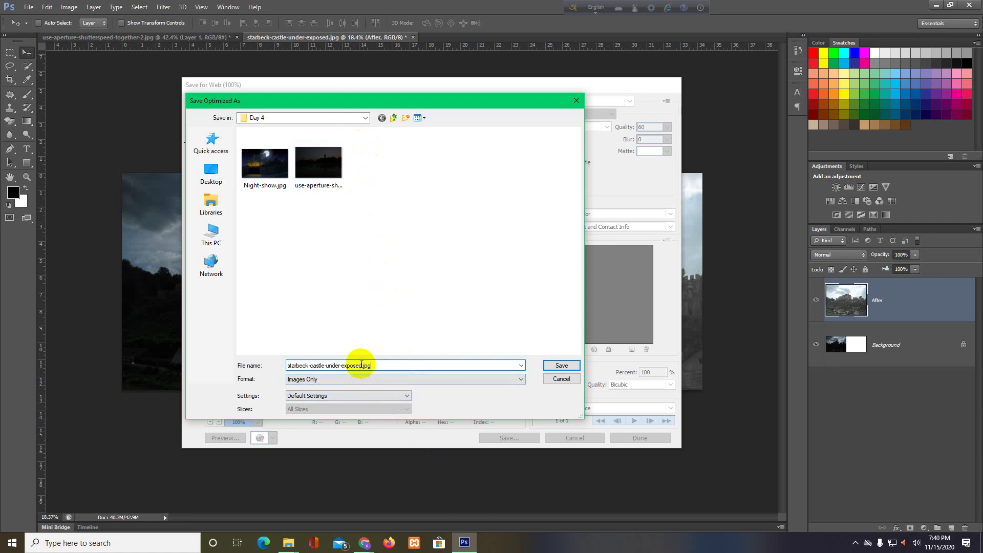
pyautogui.moveTo(341, 366); pyautogui.dragTo(286, 366)
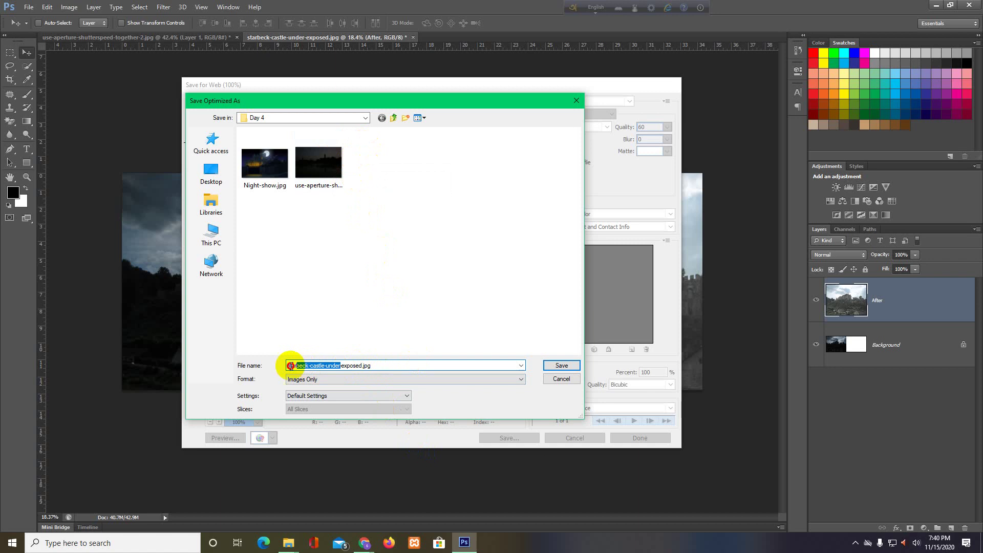
pyautogui.press('BackSpace')
pyautogui.write('Exposed 1')
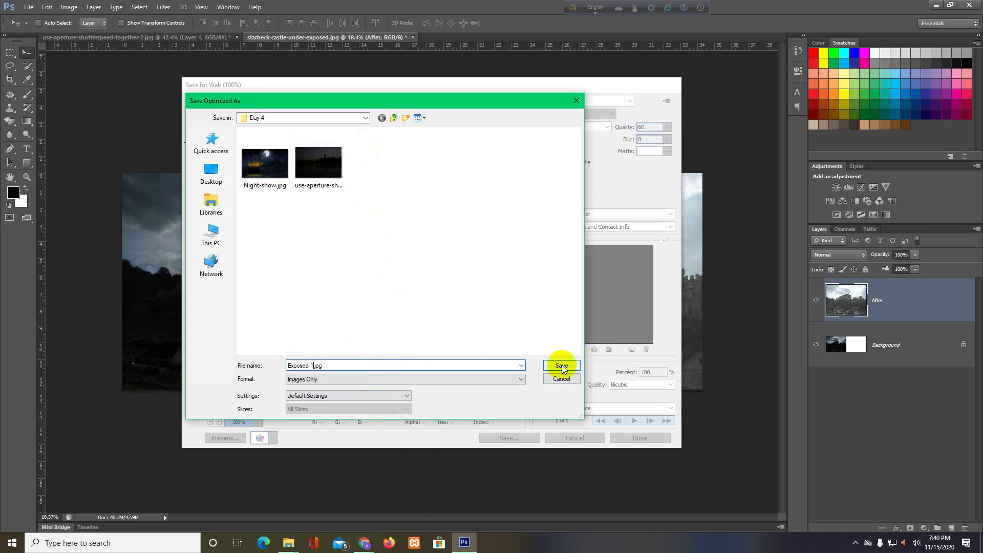
pyautogui.click(561, 365)
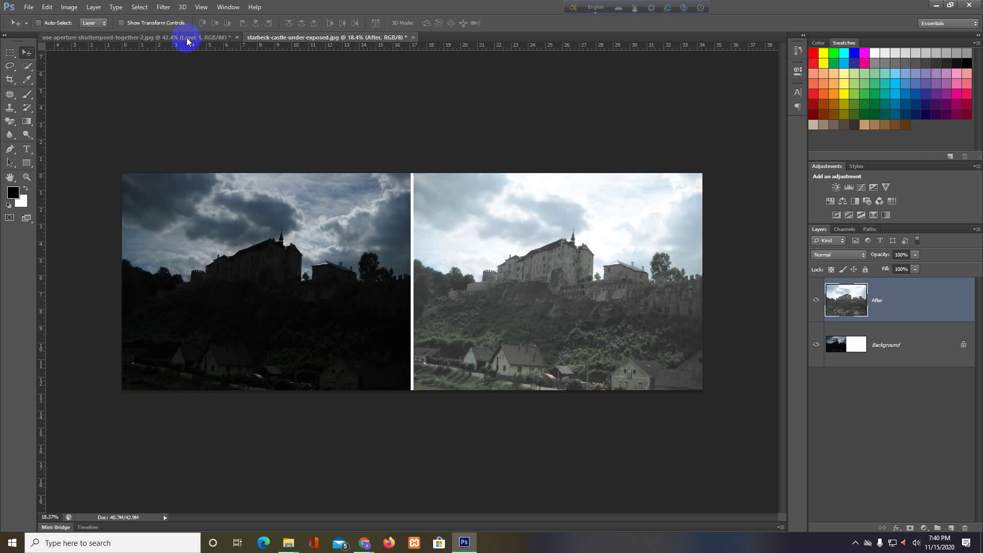
# - Export the fountain comparison through Save for Web as Exposed 2.jpg in Day 4
pyautogui.click(176, 37)
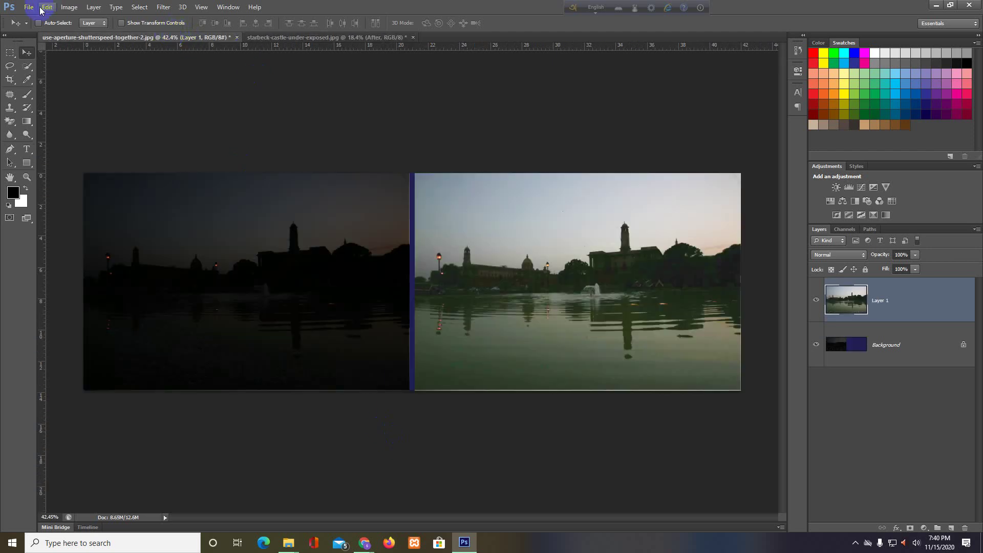
pyautogui.click(30, 7)
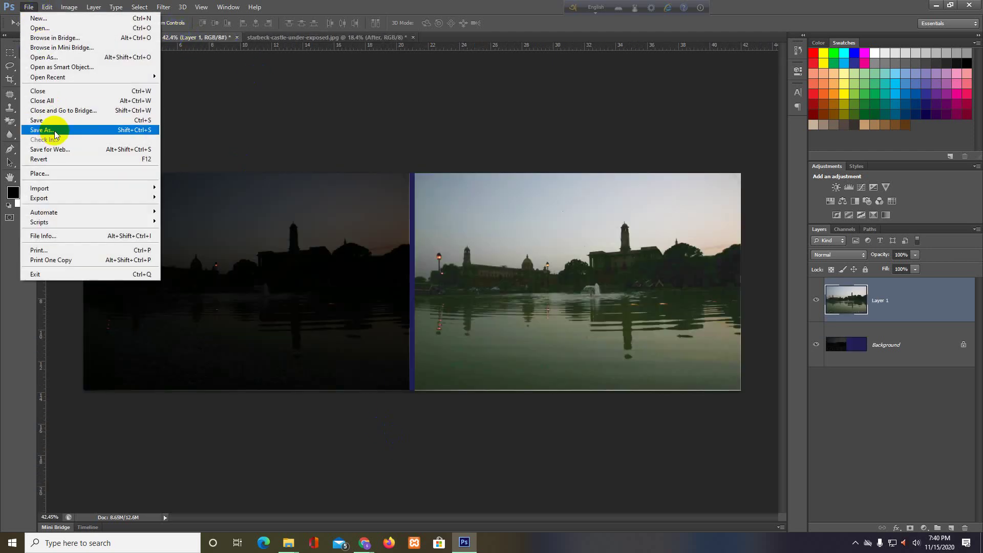
pyautogui.click(52, 149)
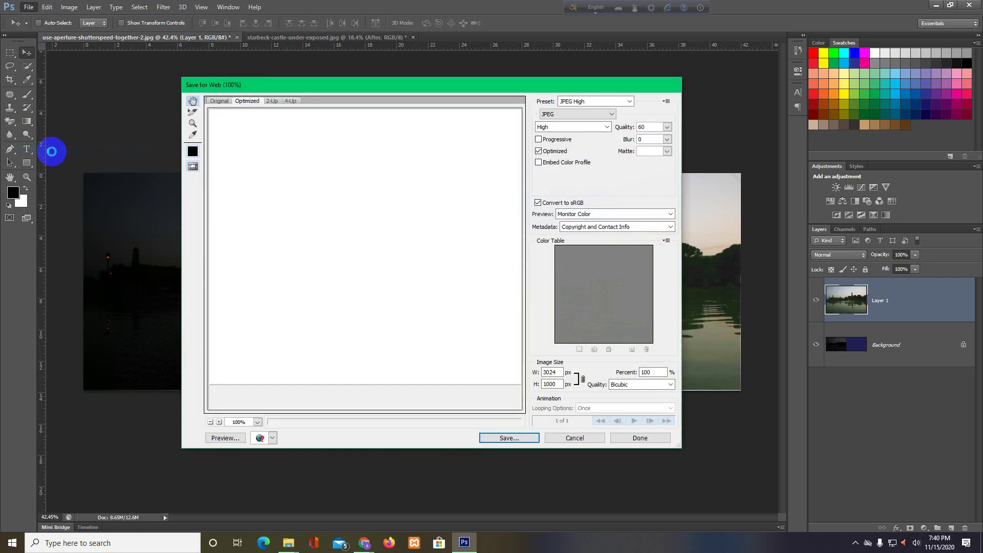
pyautogui.click(512, 440)
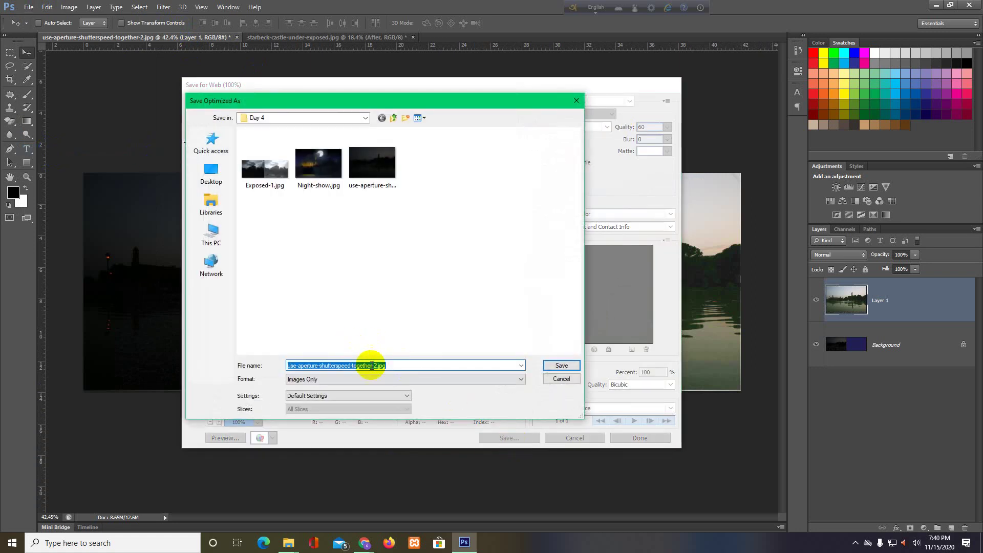
pyautogui.click(375, 365)
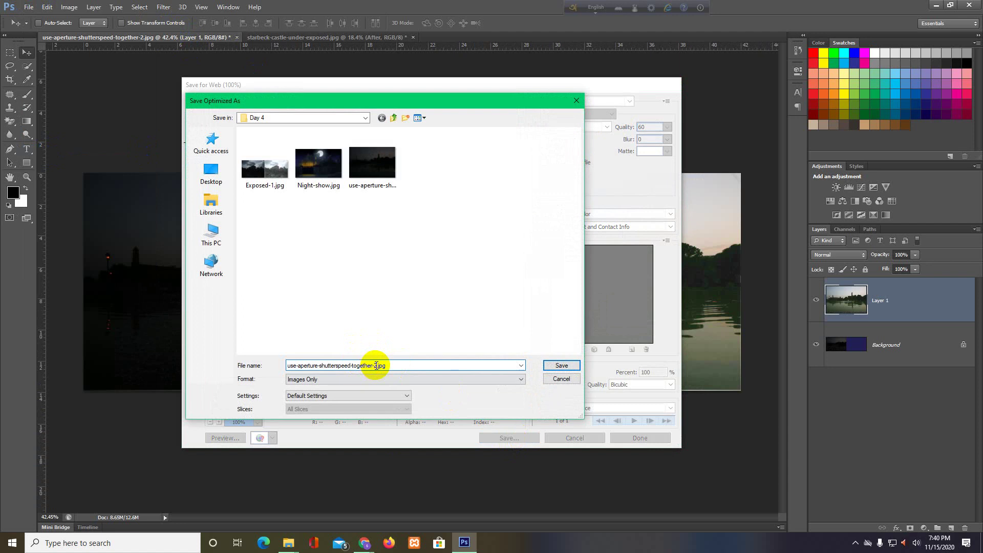
pyautogui.moveTo(376, 366); pyautogui.dragTo(275, 365)
pyautogui.press('BackSpace')
pyautogui.write('eX')
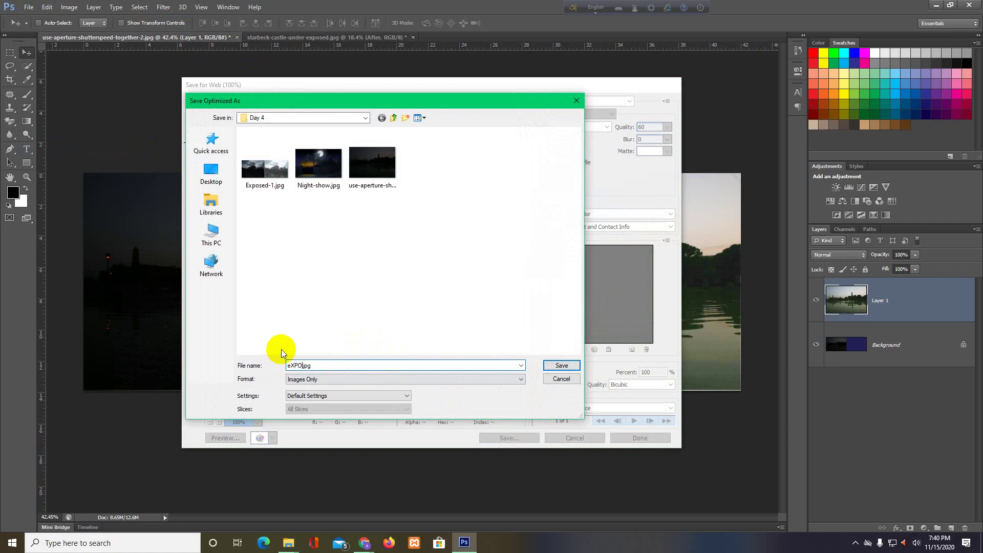
pyautogui.write('POS')
pyautogui.press('BackSpace')
pyautogui.press('BackSpace')
pyautogui.press('BackSpace')
pyautogui.write('2')
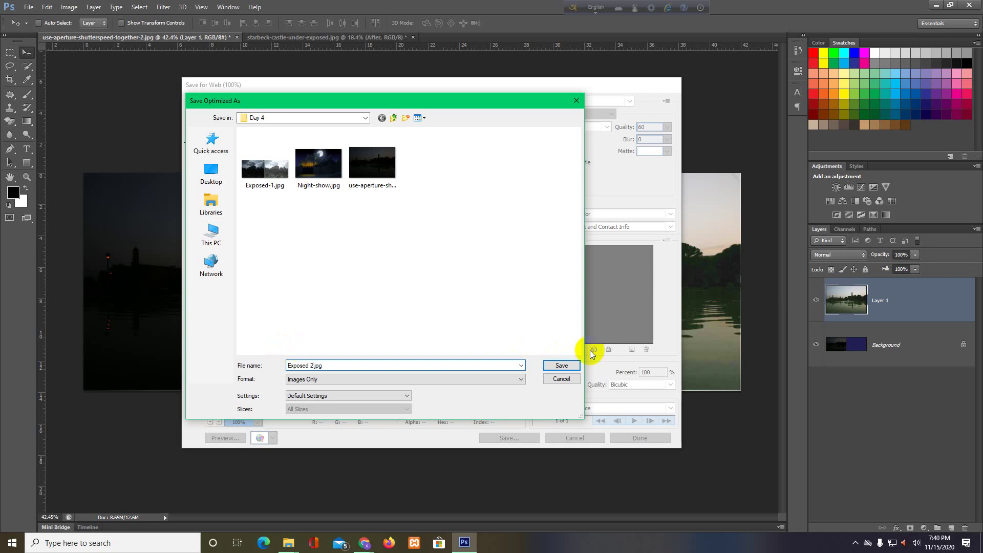
pyautogui.click(561, 366)
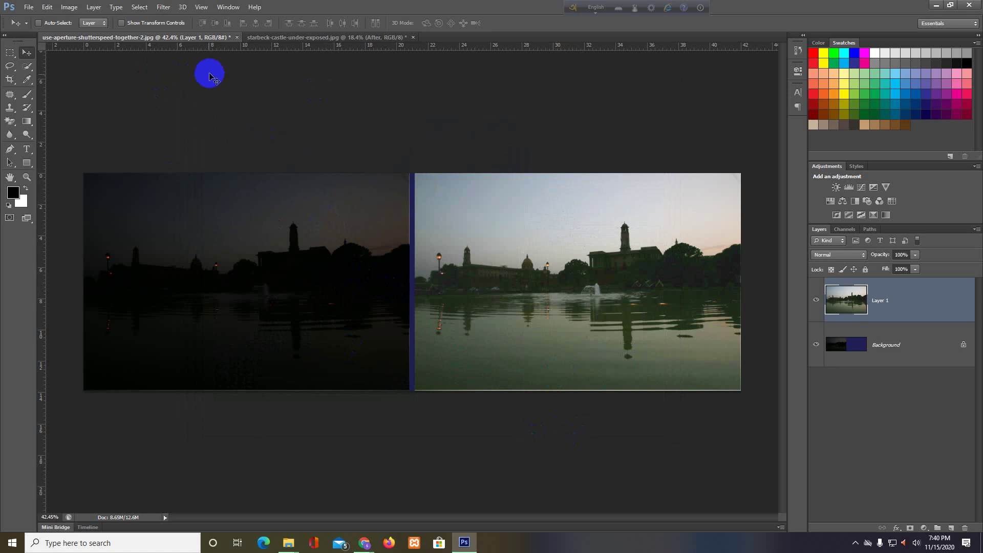
# - Close the fountain comparison document without saving changes
pyautogui.click(237, 38)
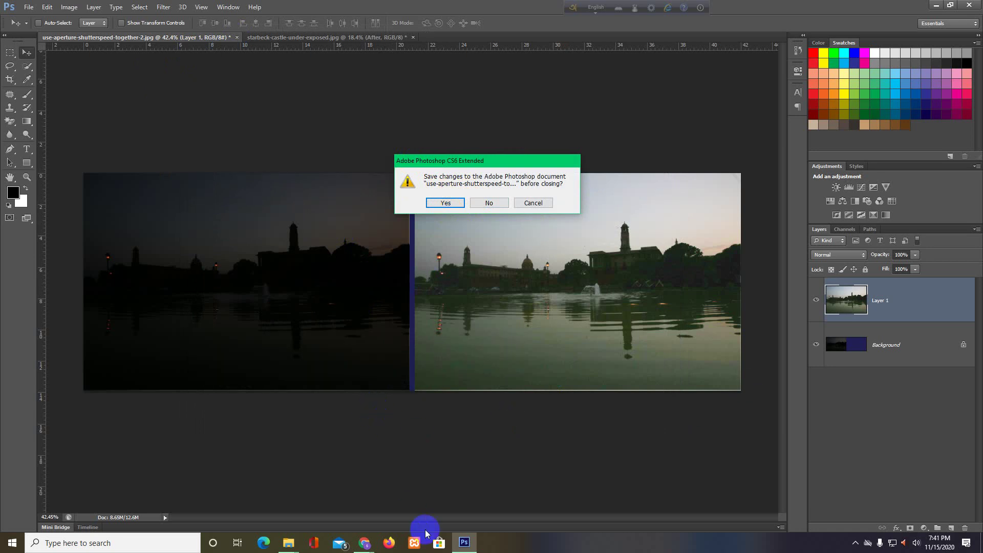
pyautogui.click(488, 205)
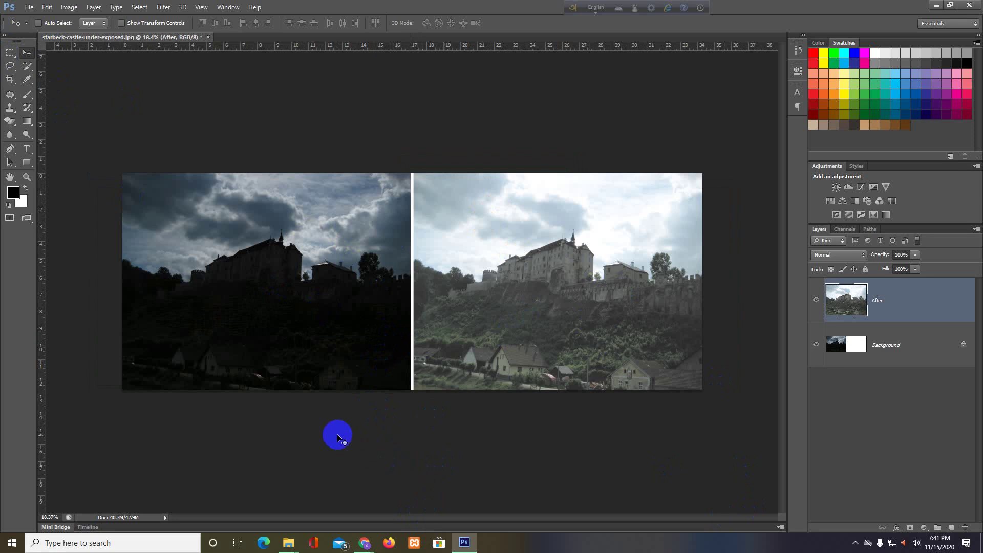
# - Start Save As for the castle comparison and browse into the New Volume (D:) drive
pyautogui.click(28, 9)
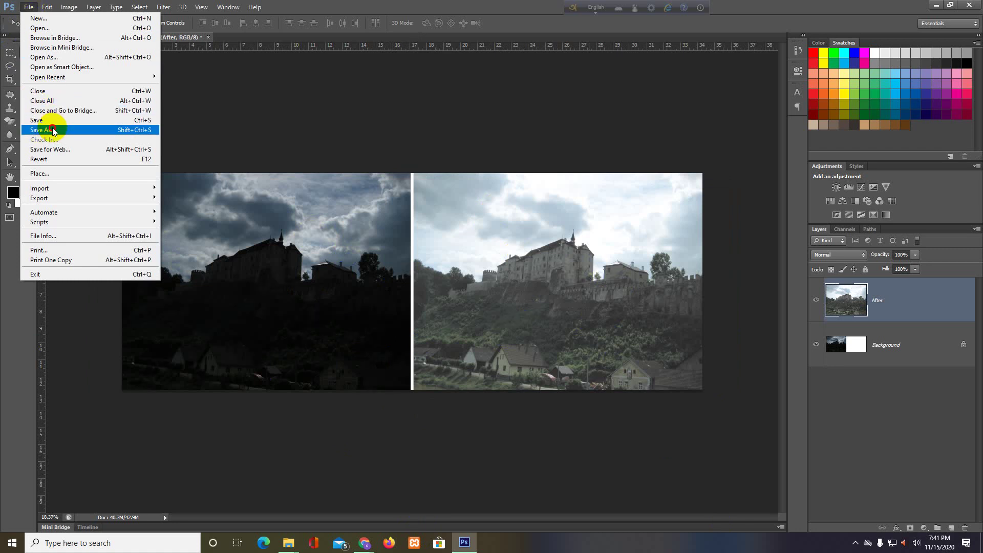
pyautogui.click(53, 131)
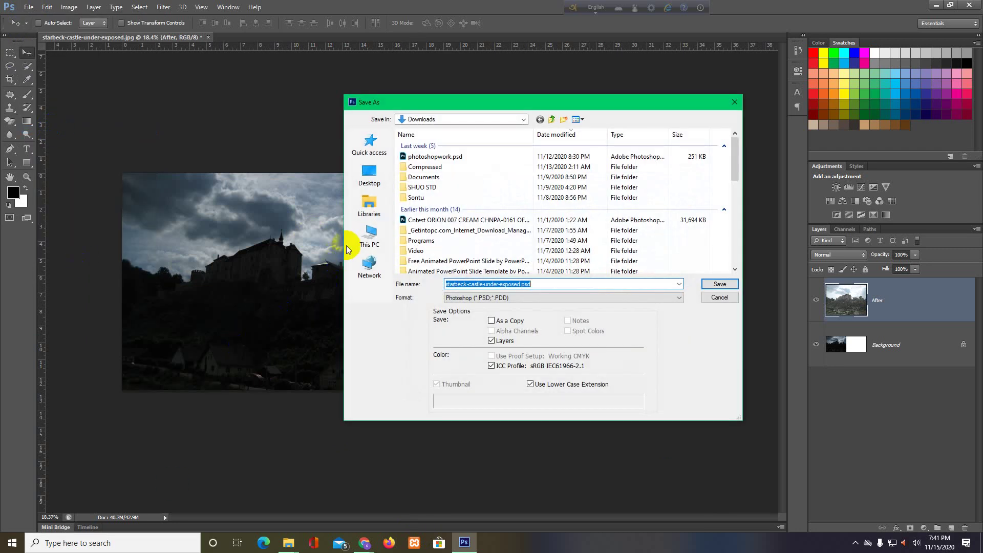
pyautogui.click(361, 239)
pyautogui.scroll(-2, 573, 235)
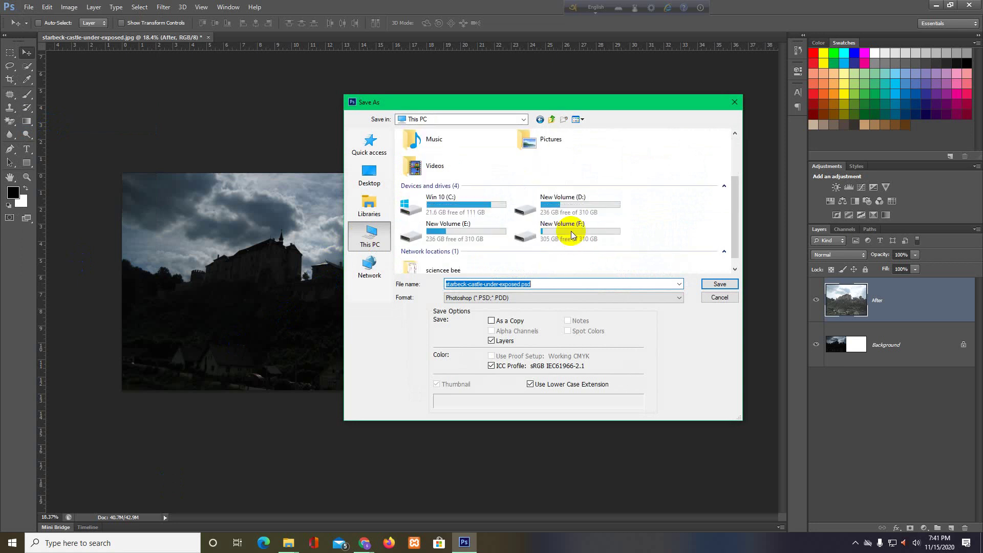
pyautogui.click(575, 212)
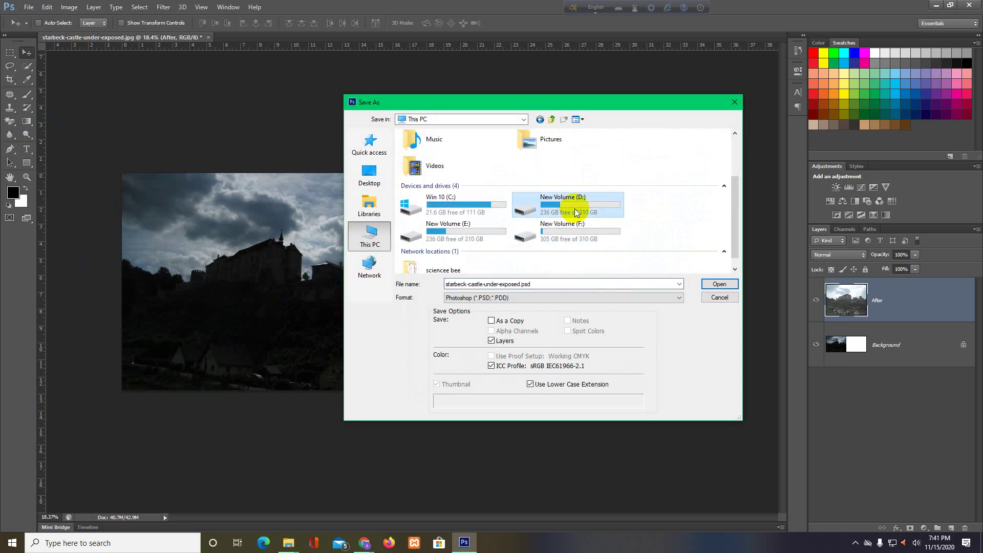
pyautogui.doubleClick(575, 211)
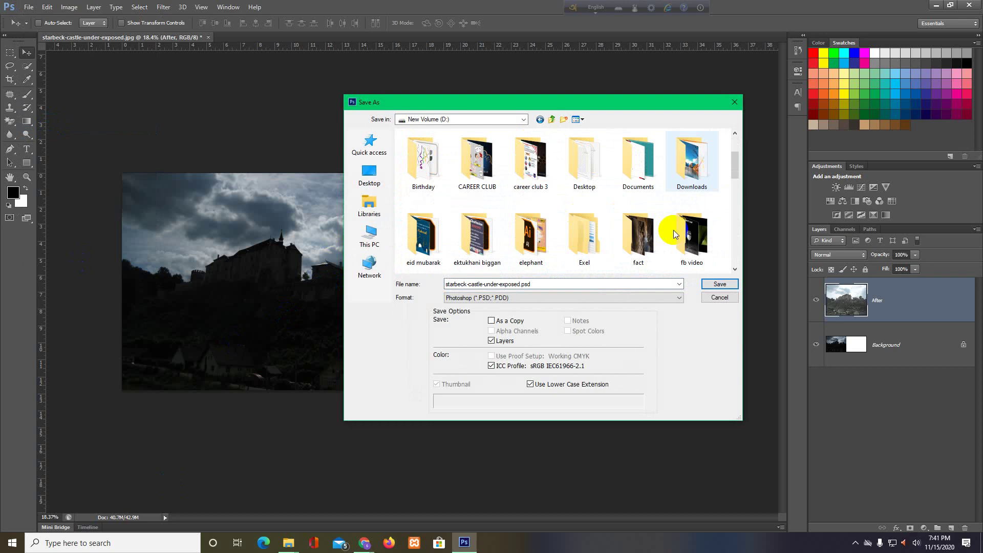
# - Save it as a layered PSD in New folder (7) > Day 4, accepting compatibility options
pyautogui.scroll(-1, 659, 229)
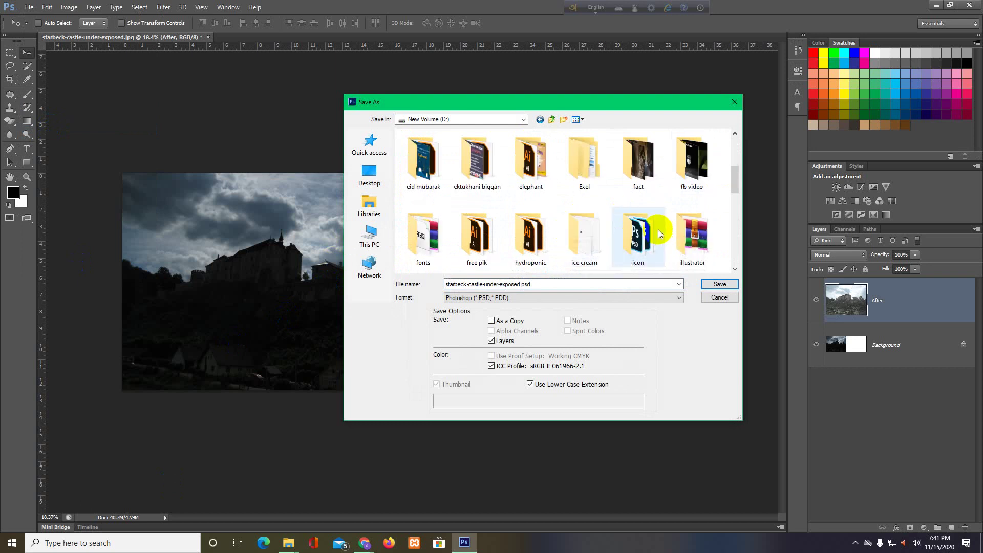
pyautogui.scroll(-1, 675, 235)
pyautogui.scroll(-1, 687, 243)
pyautogui.scroll(-1, 706, 254)
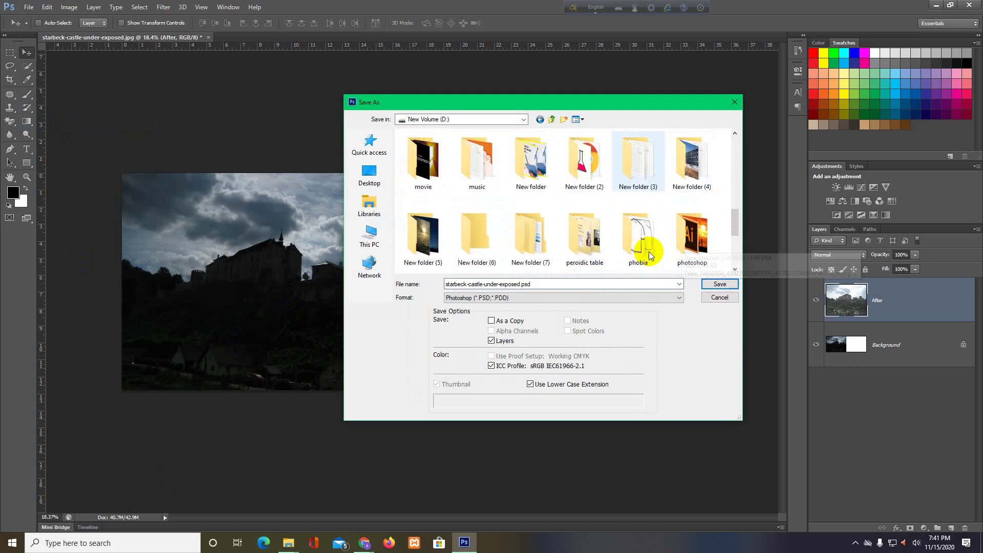
pyautogui.scroll(-1, 656, 250)
pyautogui.scroll(-1, 694, 255)
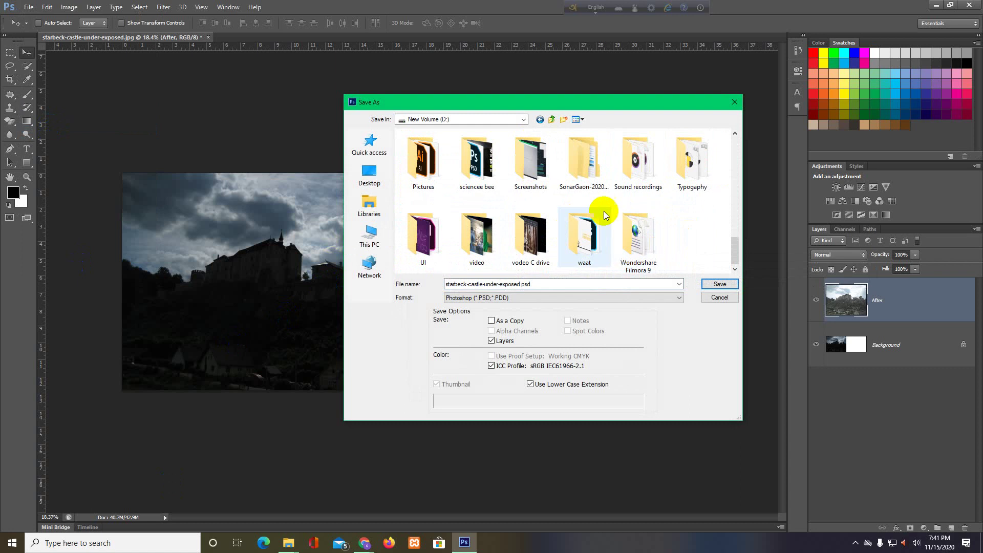
pyautogui.scroll(1, 450, 184)
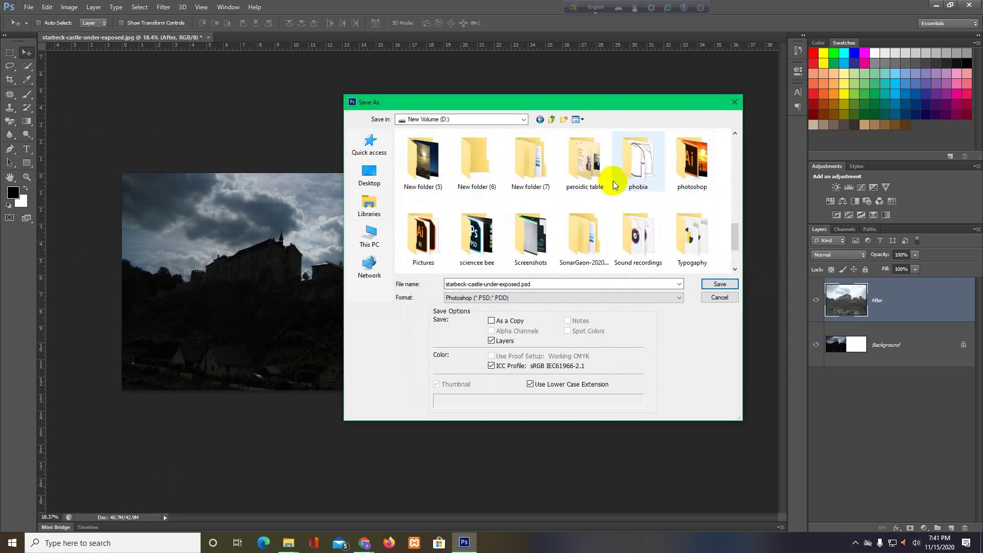
pyautogui.doubleClick(533, 169)
pyautogui.doubleClick(448, 162)
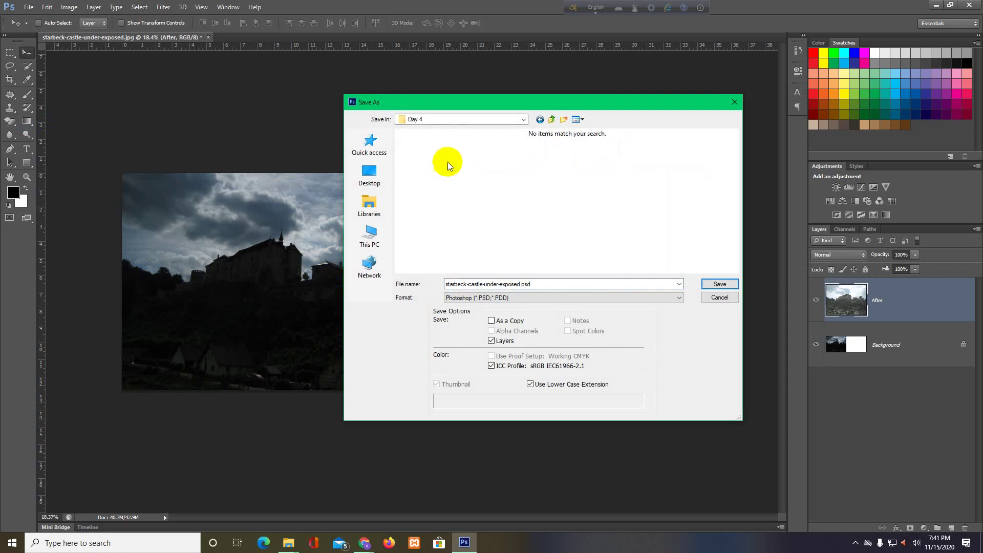
pyautogui.click(712, 285)
pyautogui.click(605, 168)
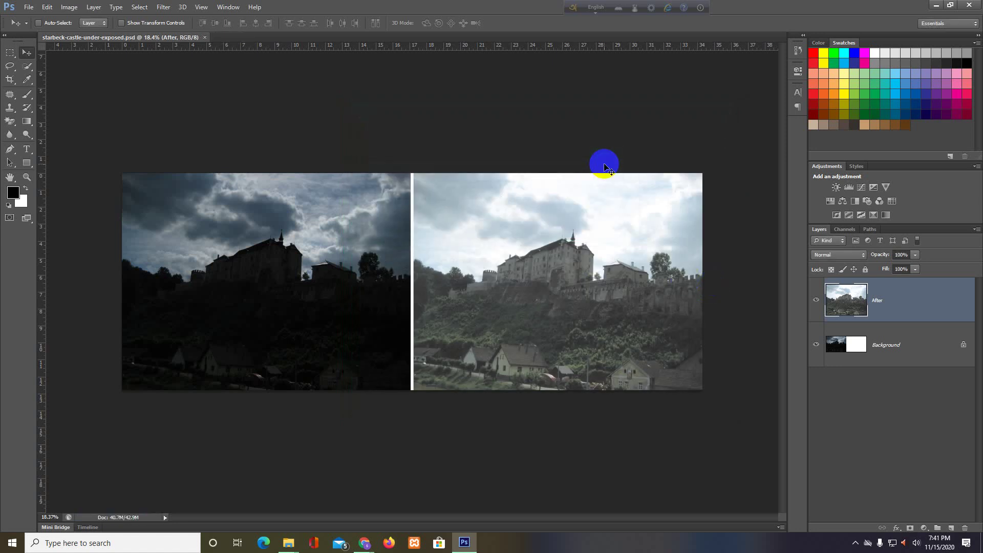
# - Close the saved castle document and bring up the course module PDF in Chrome
pyautogui.click(204, 38)
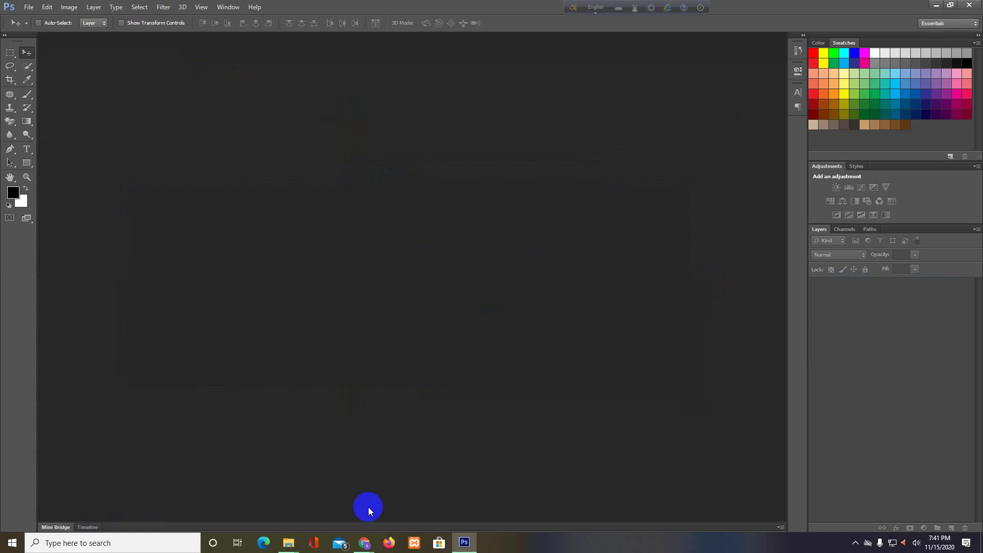
pyautogui.moveTo(364, 543)
pyautogui.click(304, 515)
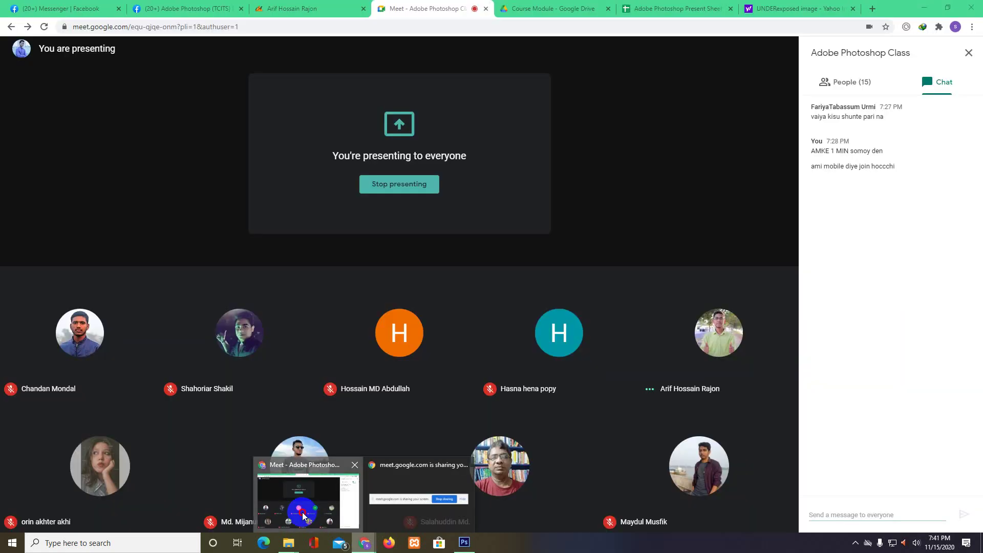
pyautogui.click(532, 8)
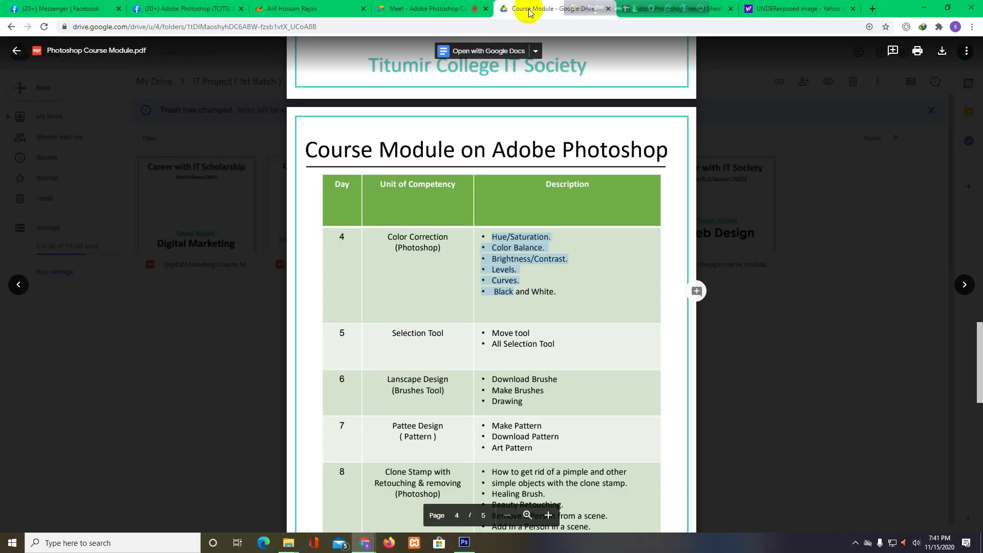
# - Highlight the Hue/Saturation topic in the Day 4 table, then minimize Chrome
pyautogui.click(494, 238)
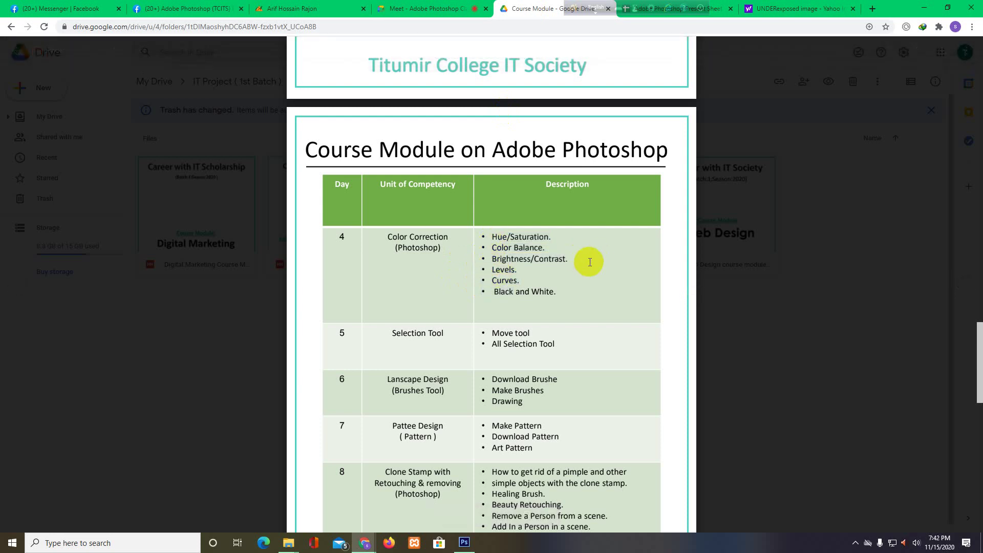
pyautogui.click(495, 259)
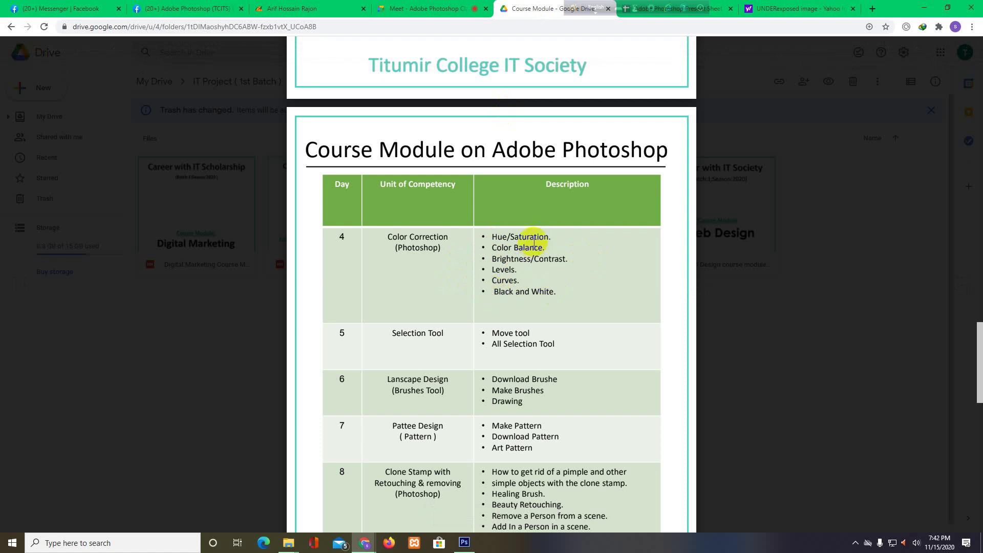
pyautogui.click(499, 248)
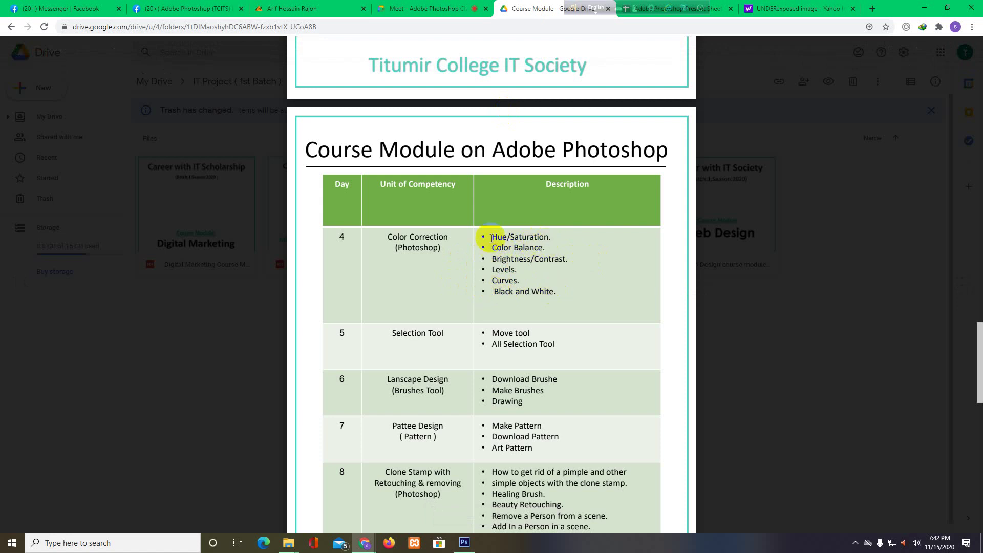
pyautogui.moveTo(552, 236); pyautogui.dragTo(502, 238)
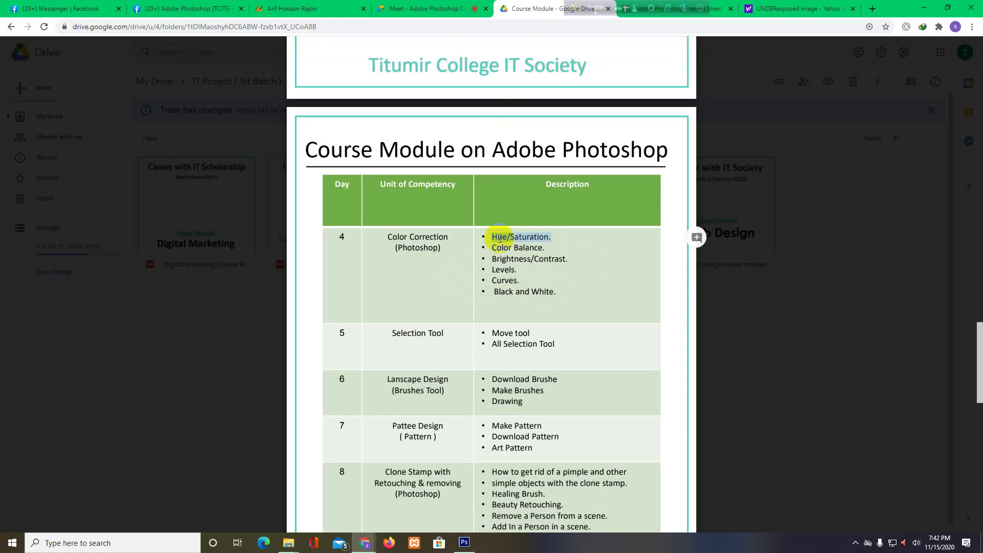
pyautogui.moveTo(696, 236)
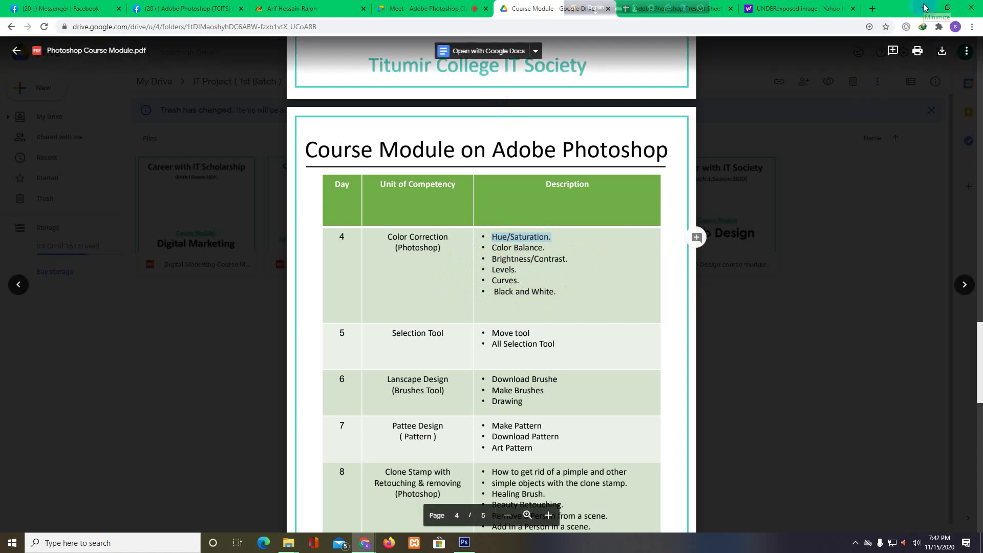
pyautogui.click(924, 7)
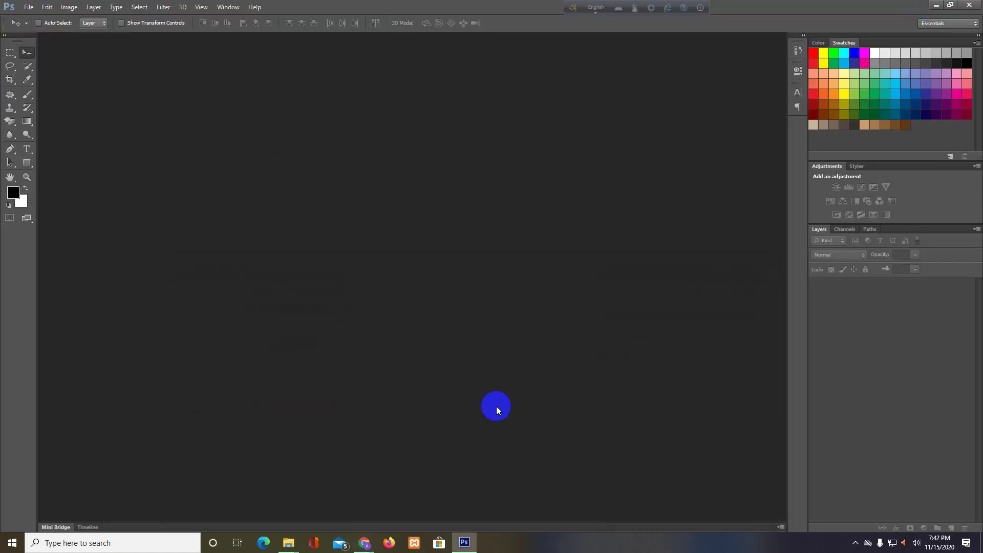
# - Open the Ledp work folder on New Volume (D:) in File Explorer
pyautogui.moveTo(287, 543)
pyautogui.click(268, 509)
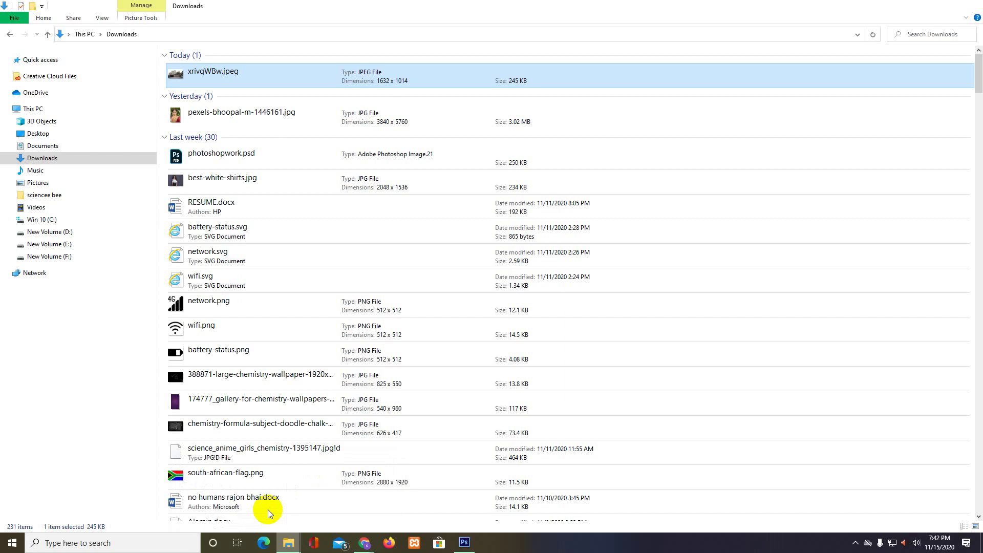
pyautogui.click(58, 232)
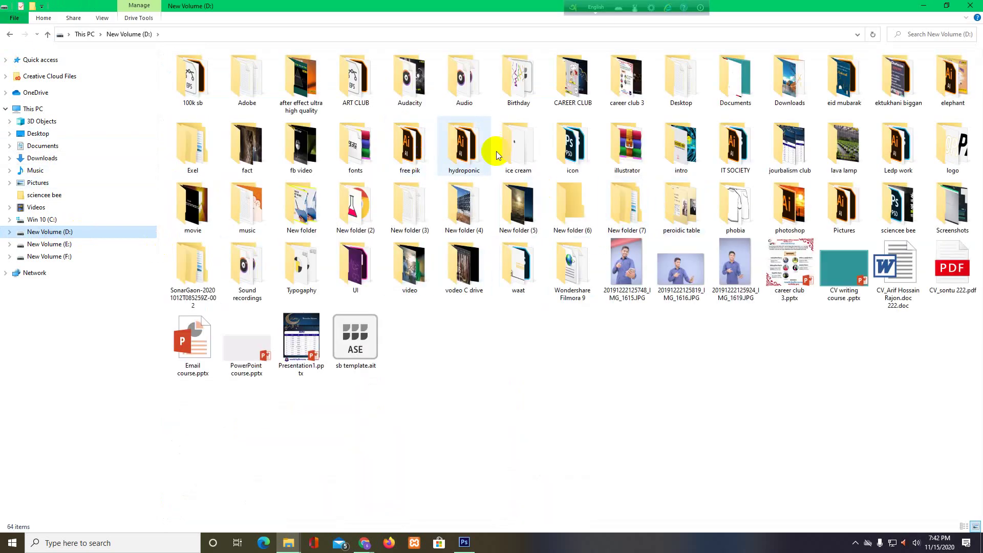
pyautogui.doubleClick(904, 153)
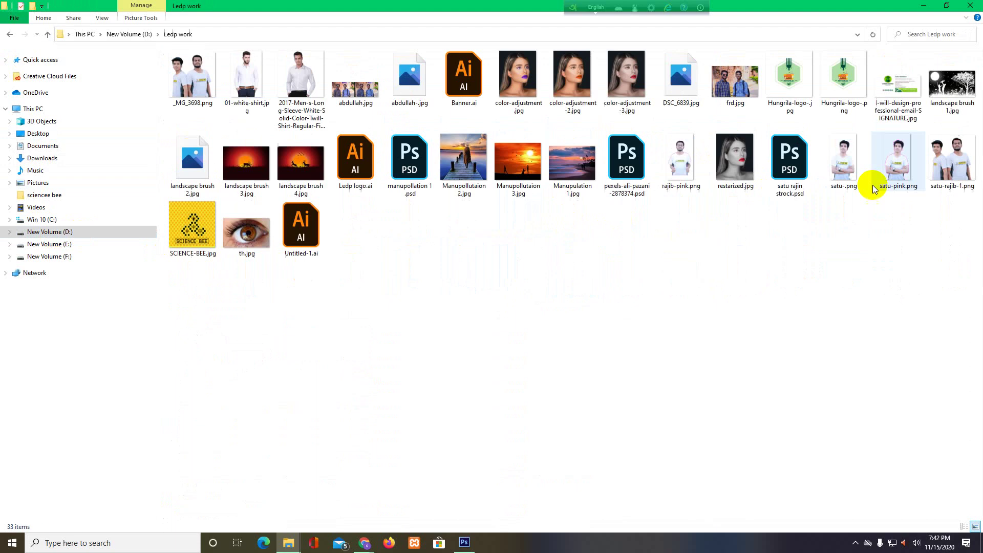
# - Preview color-adjustment, color-adjustment-3 and restarized portraits, then drag color-adjustment.jpg to Photoshop
pyautogui.doubleClick(516, 90)
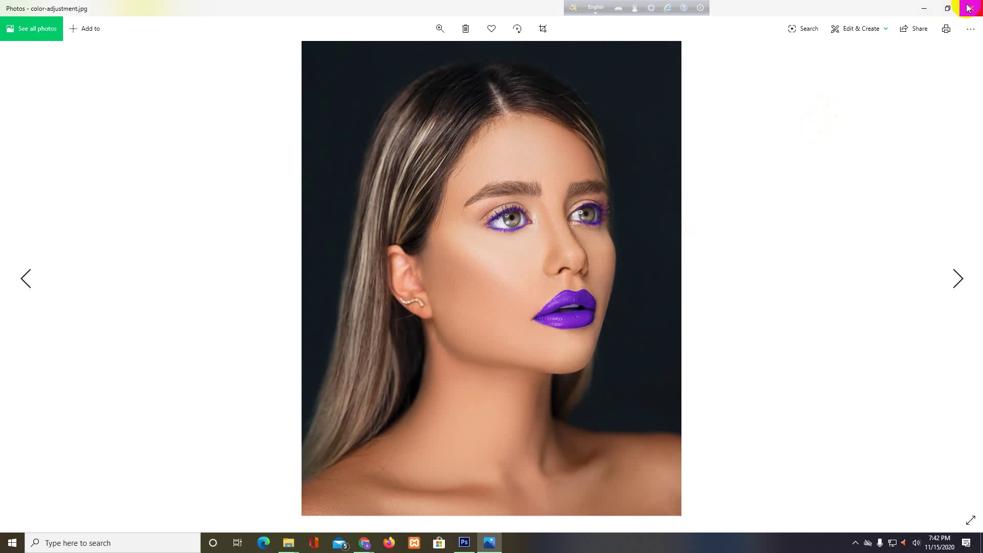
pyautogui.click(972, 8)
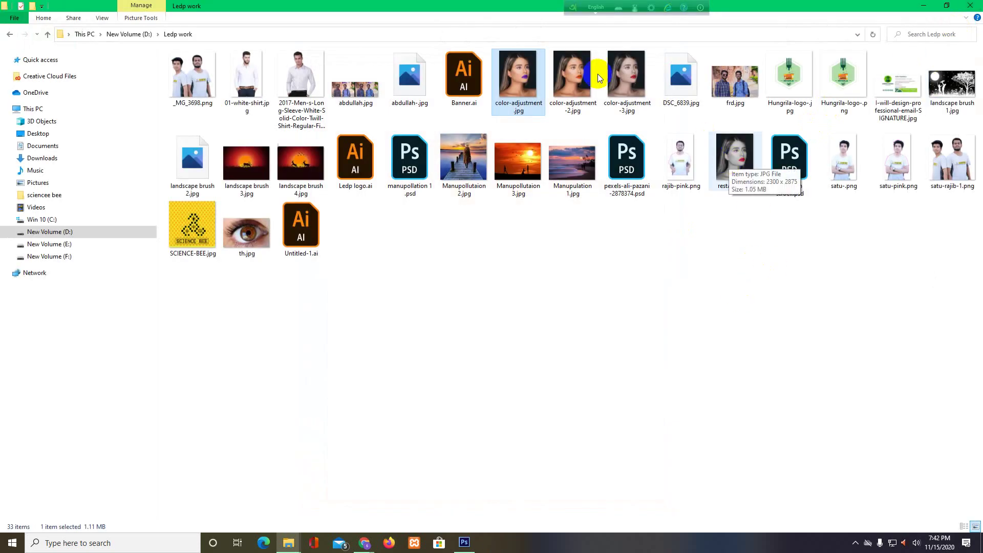
pyautogui.doubleClick(623, 76)
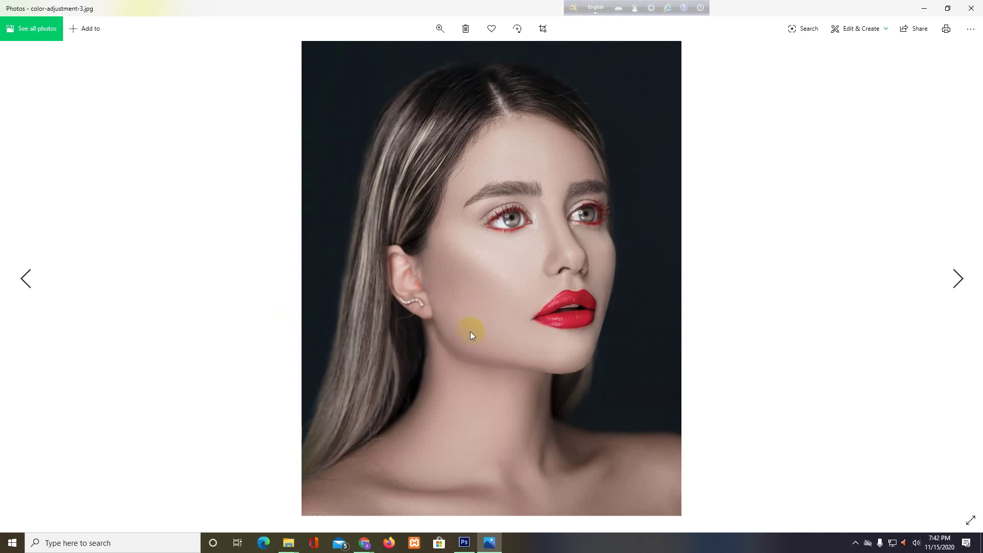
pyautogui.click(972, 7)
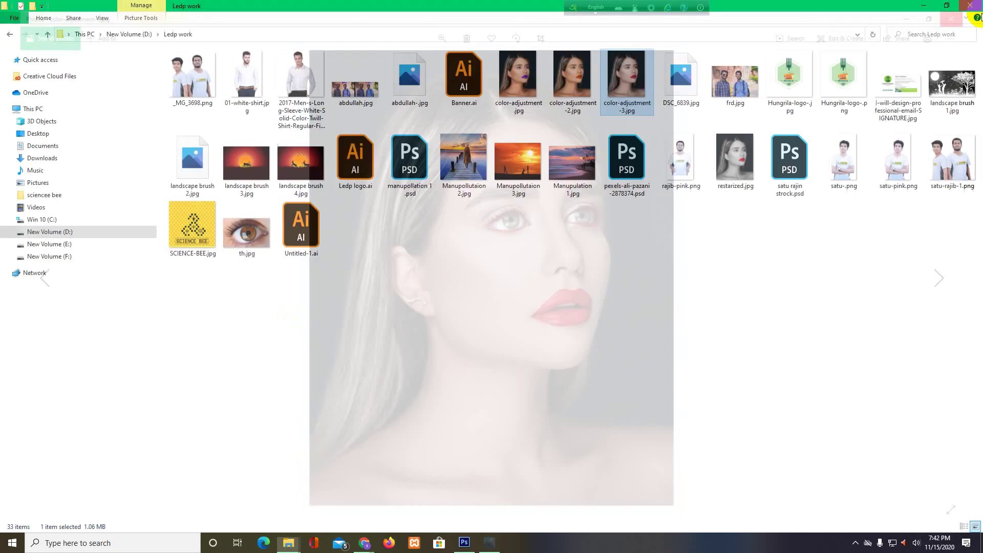
pyautogui.doubleClick(727, 155)
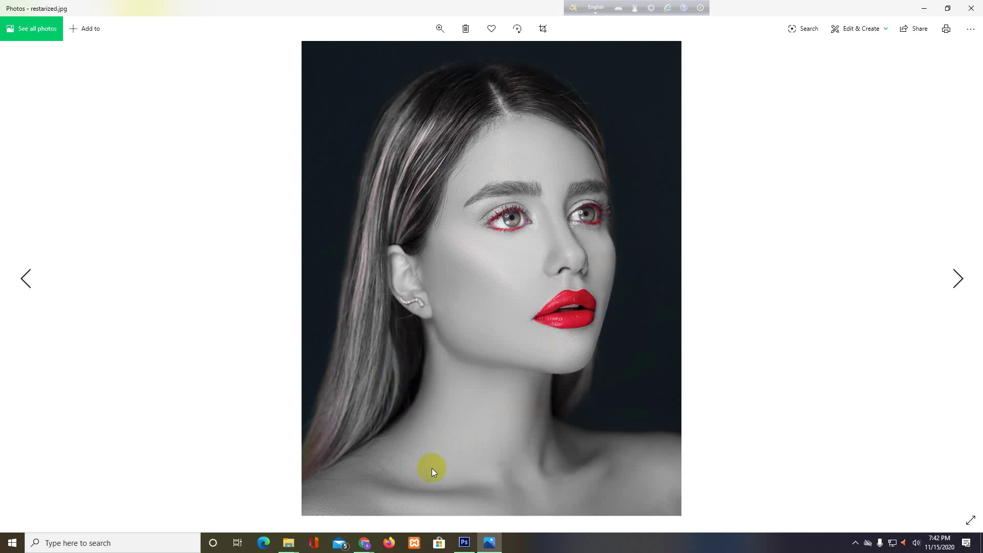
pyautogui.click(971, 9)
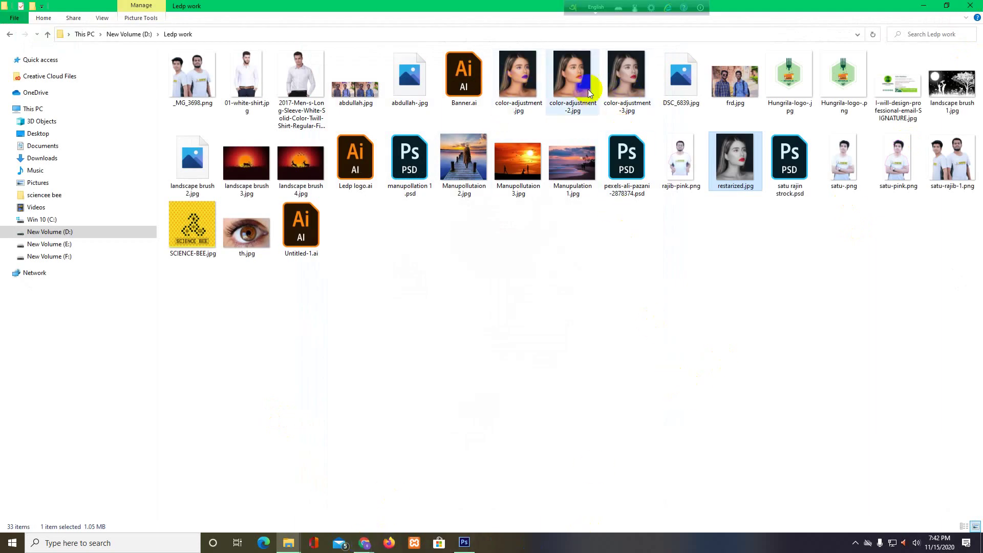
pyautogui.click(518, 76)
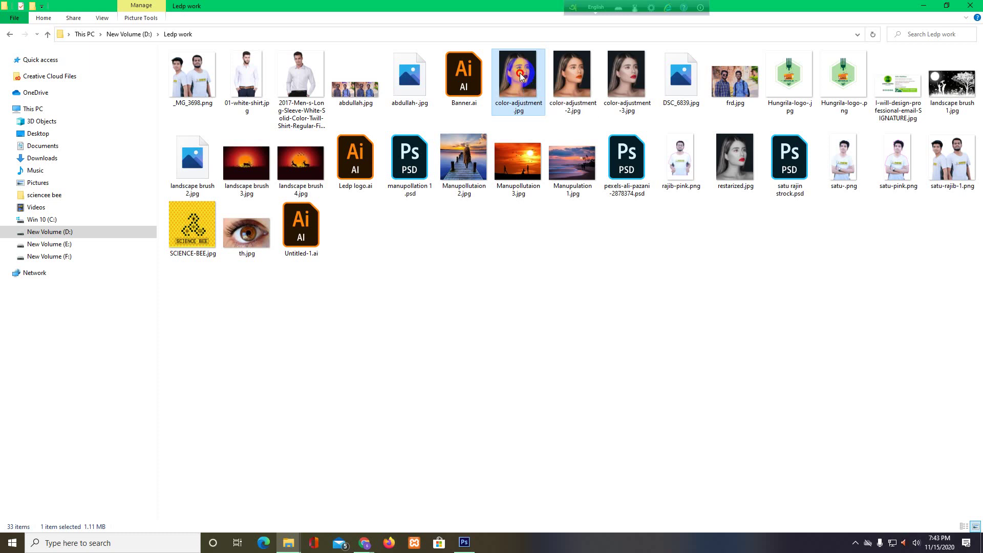
pyautogui.moveTo(520, 73); pyautogui.dragTo(468, 547)
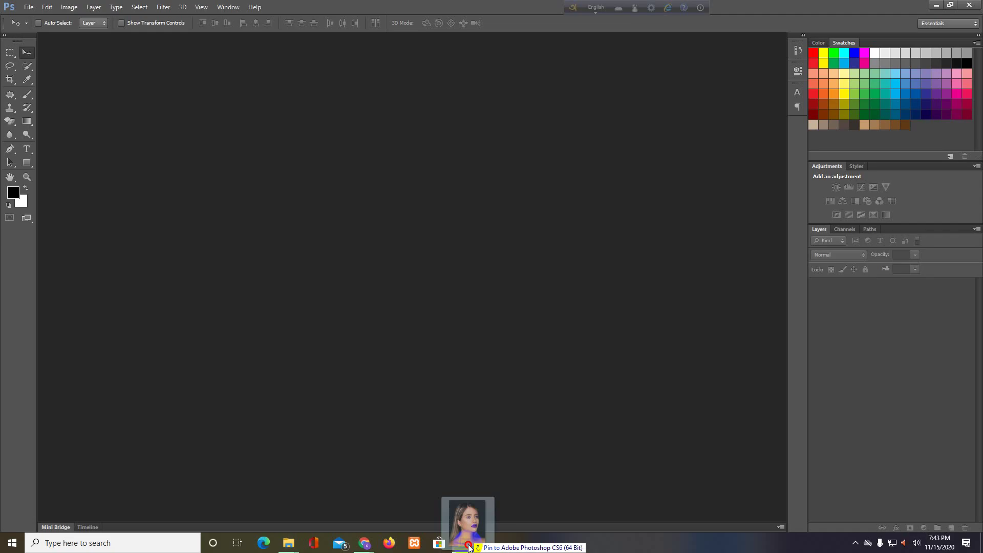
# - Open the purple-lipped portrait in Photoshop and duplicate its Background as Layer 1
pyautogui.moveTo(468, 548); pyautogui.dragTo(204, 169)
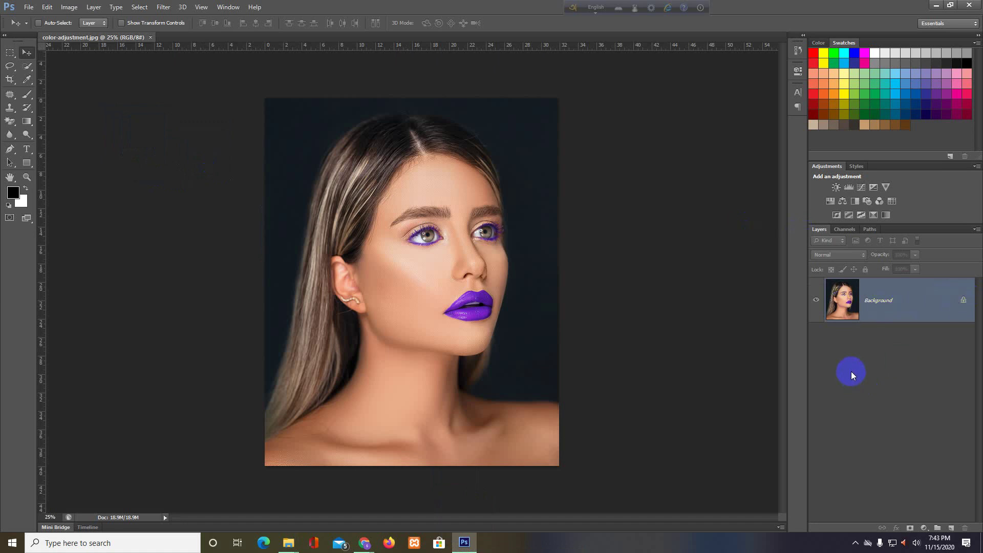
pyautogui.hotkey('ctrl', 'j')
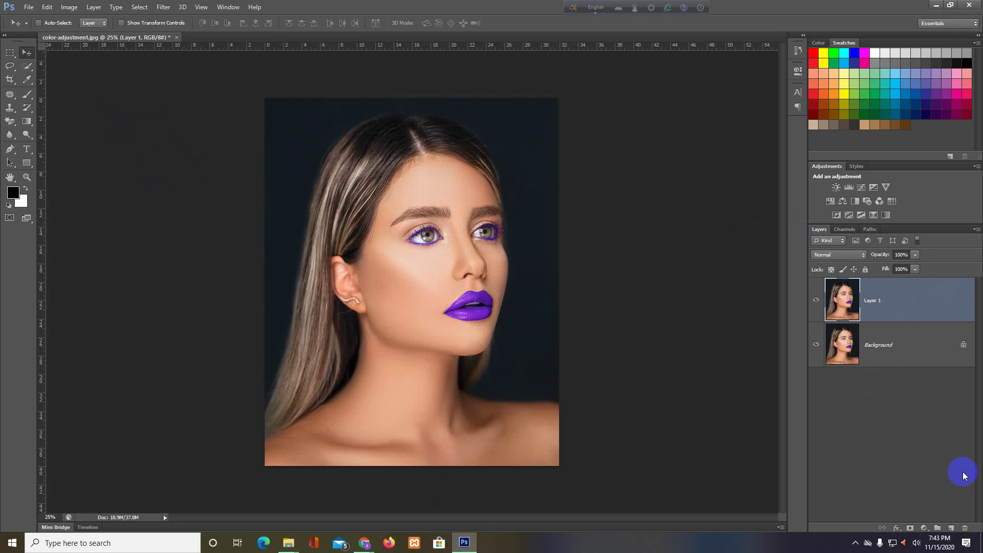
pyautogui.click(816, 301)
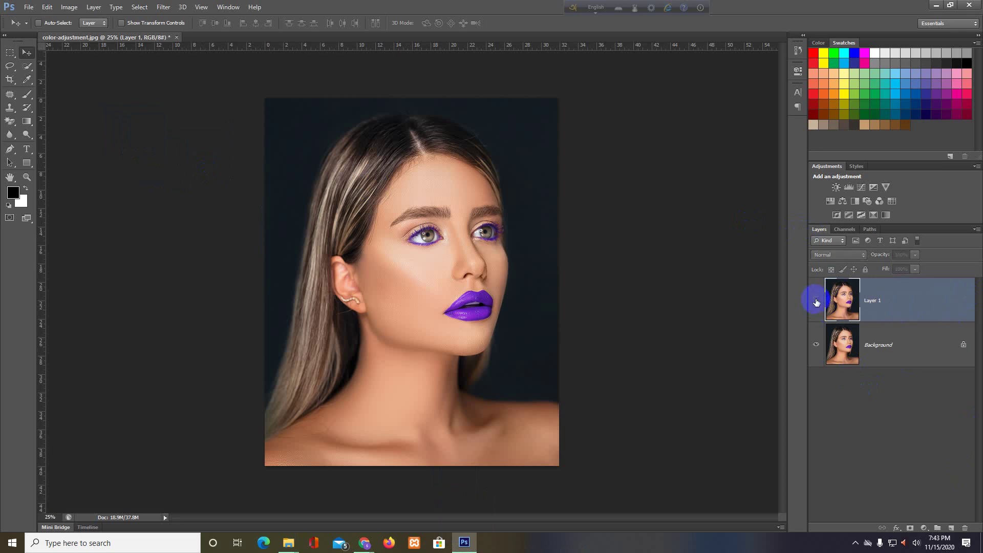
pyautogui.click(817, 301)
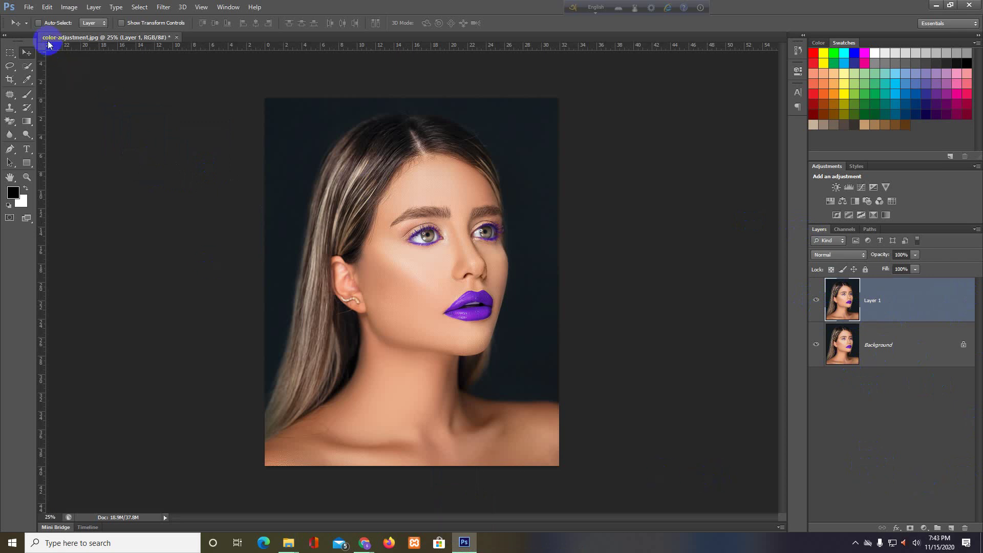
# - Desaturate Layer 1 to grayscale with Image > Adjustments > Desaturate
pyautogui.click(70, 7)
pyautogui.moveTo(84, 32)
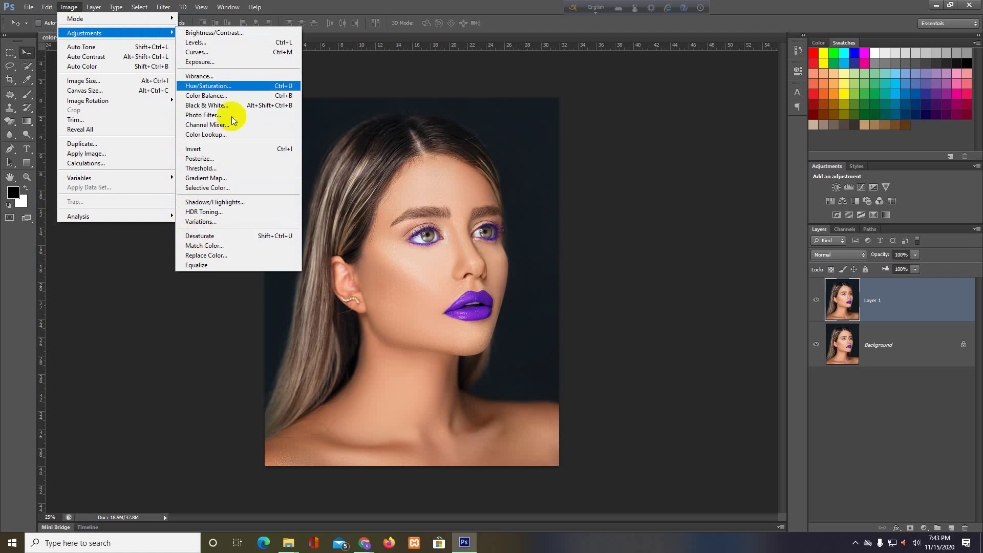
pyautogui.click(205, 239)
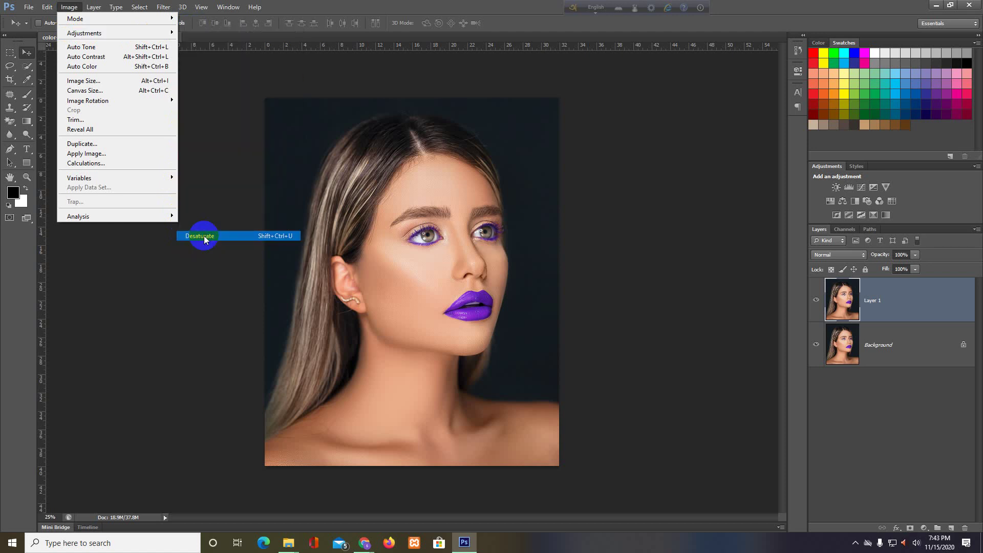
pyautogui.click(524, 355)
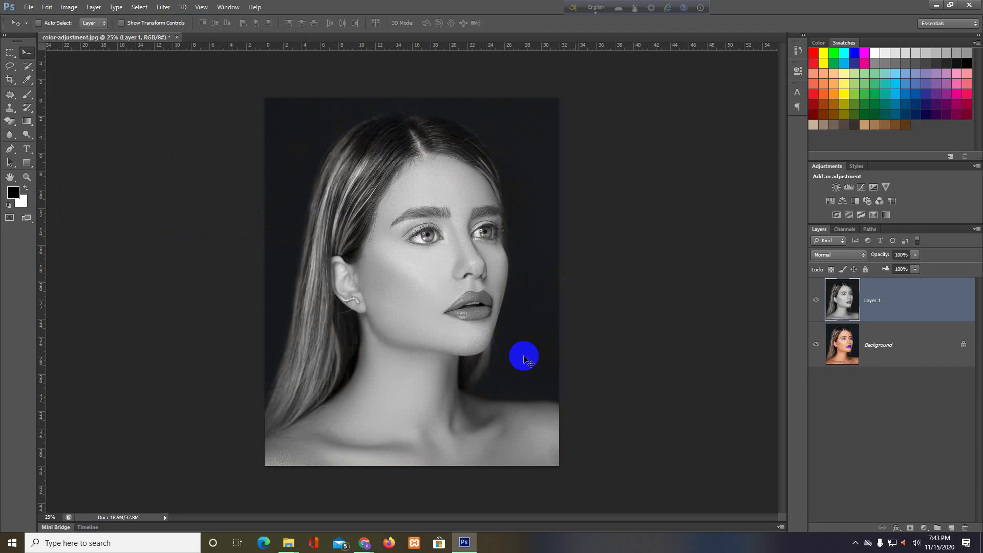
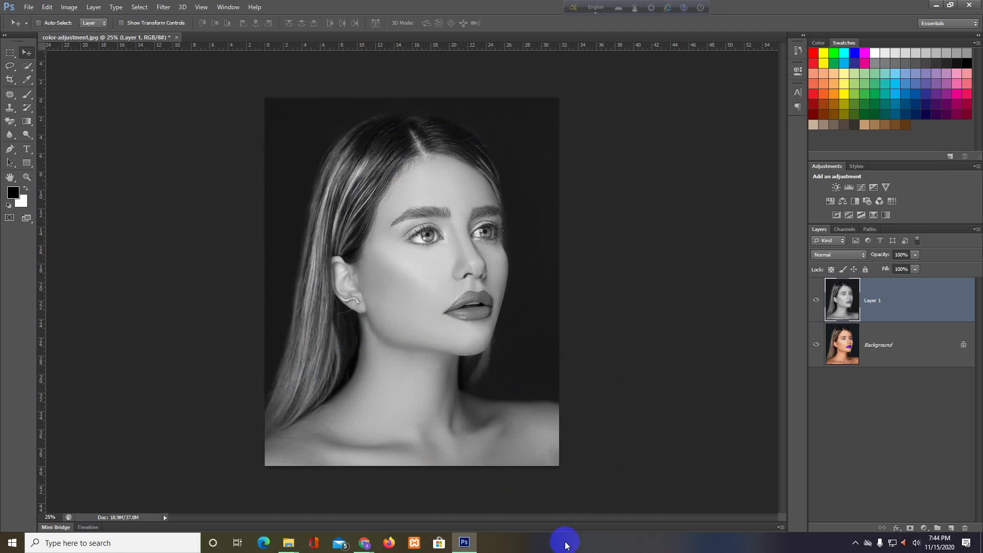
# - Clear the desktop and bring up the Google Meet call, moving the sharing notice aside
pyautogui.click(936, 8)
pyautogui.click(917, 7)
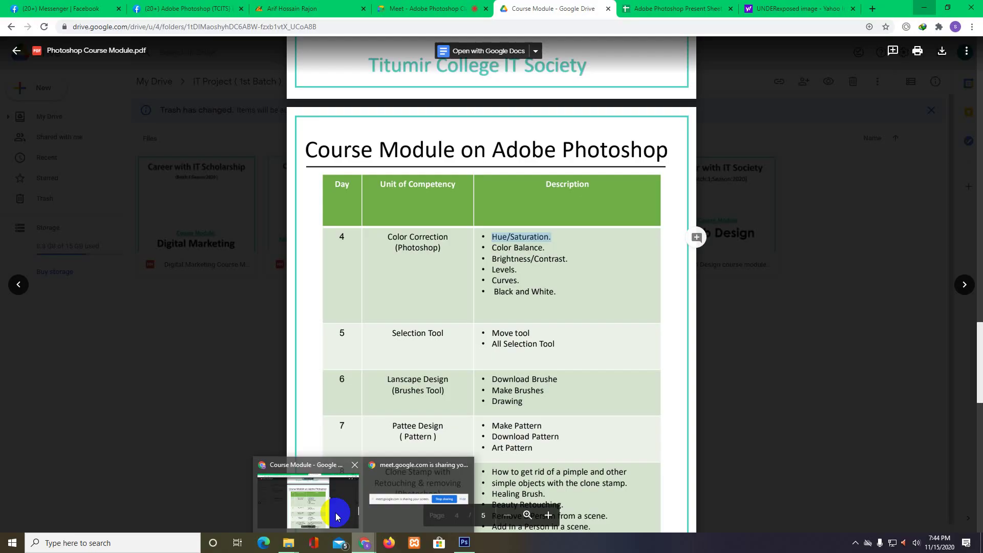
pyautogui.click(336, 513)
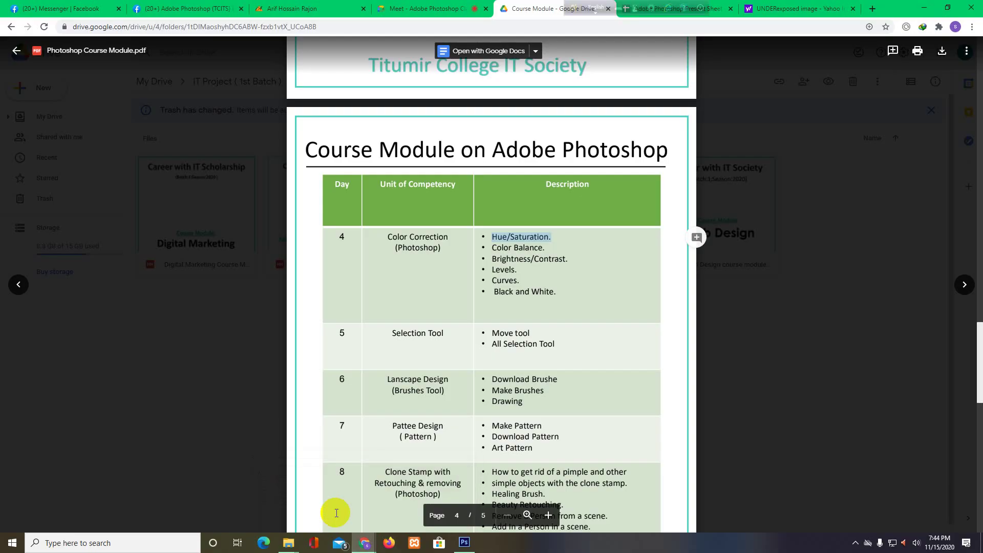
pyautogui.moveTo(365, 543)
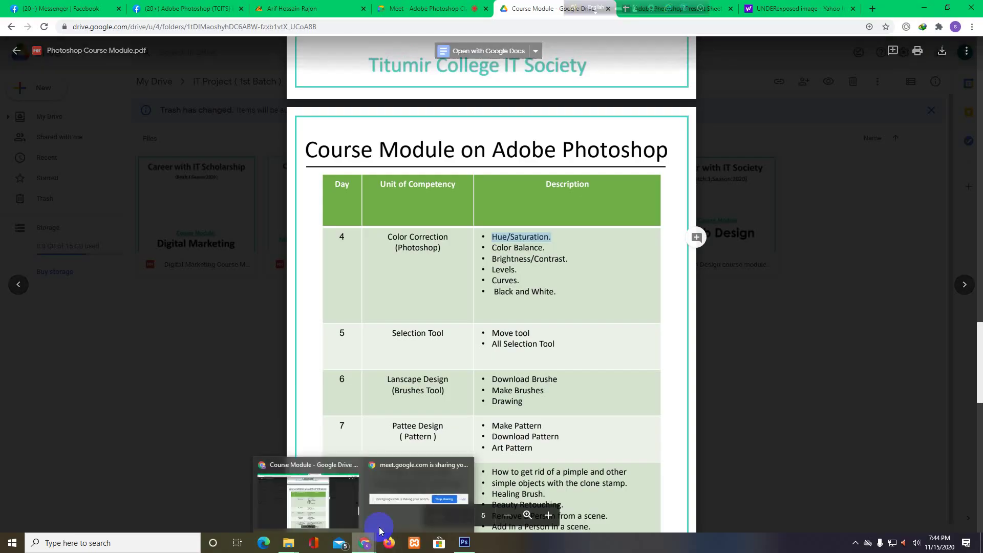
pyautogui.moveTo(623, 543); pyautogui.dragTo(575, 481)
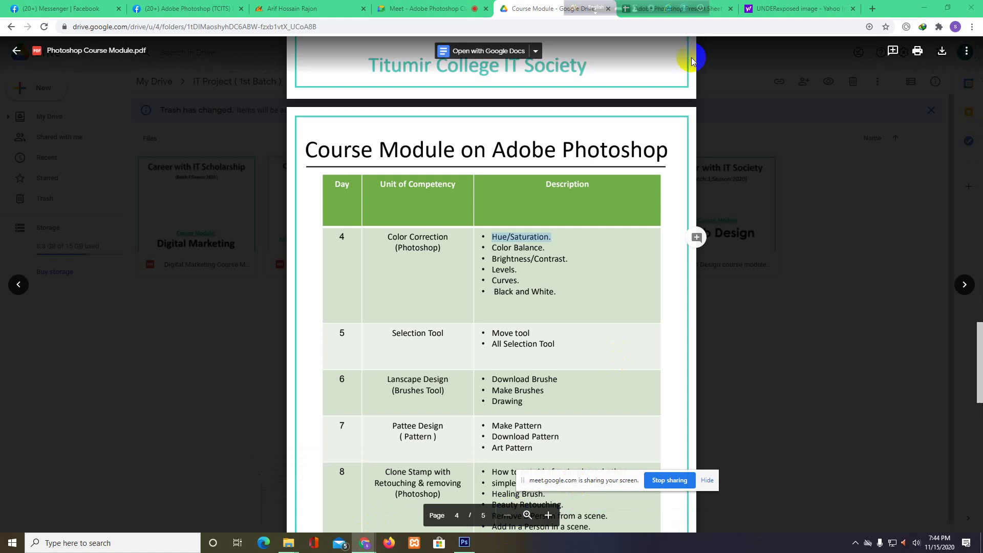
pyautogui.click(446, 6)
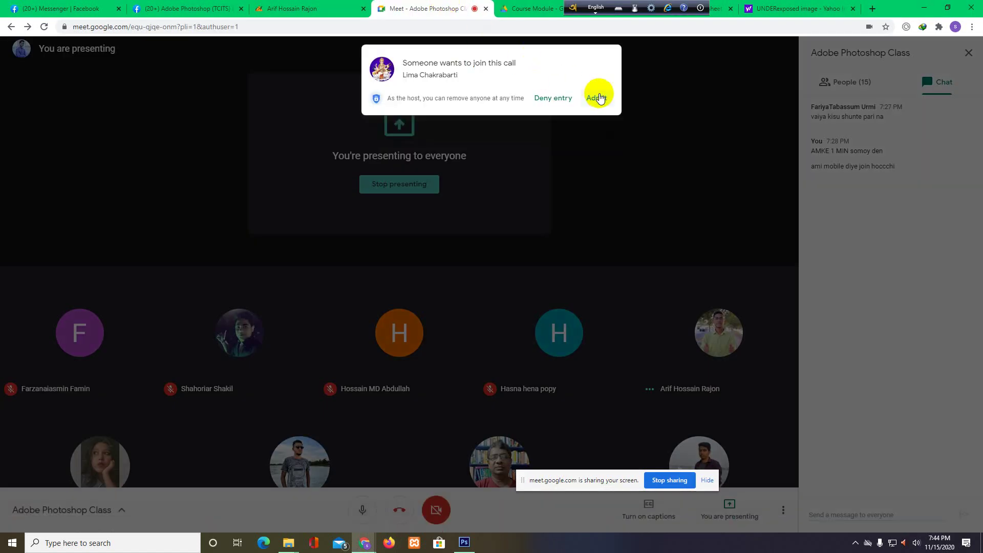
# - Admit the waiting participant, mute the microphone, and bring Photoshop back to the front
pyautogui.click(598, 98)
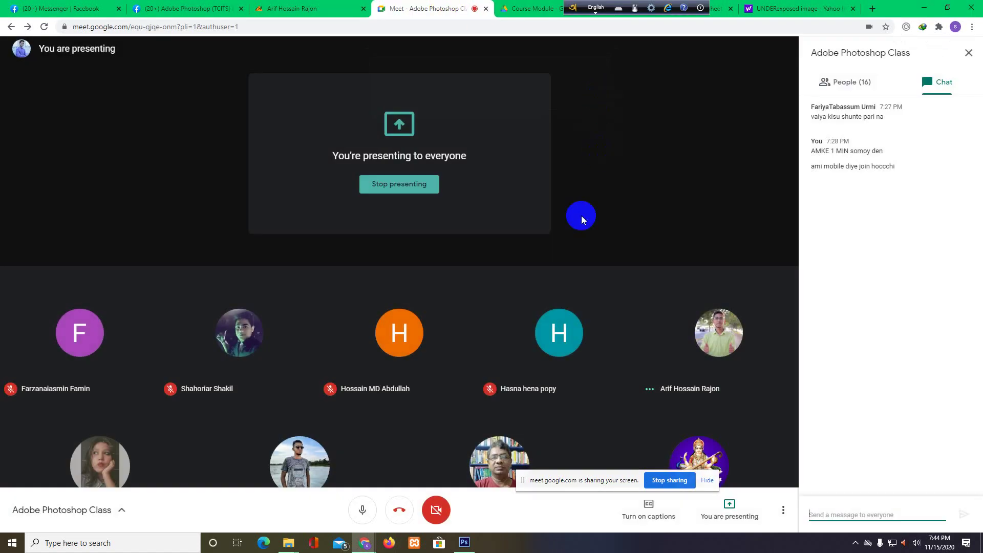
pyautogui.click(362, 510)
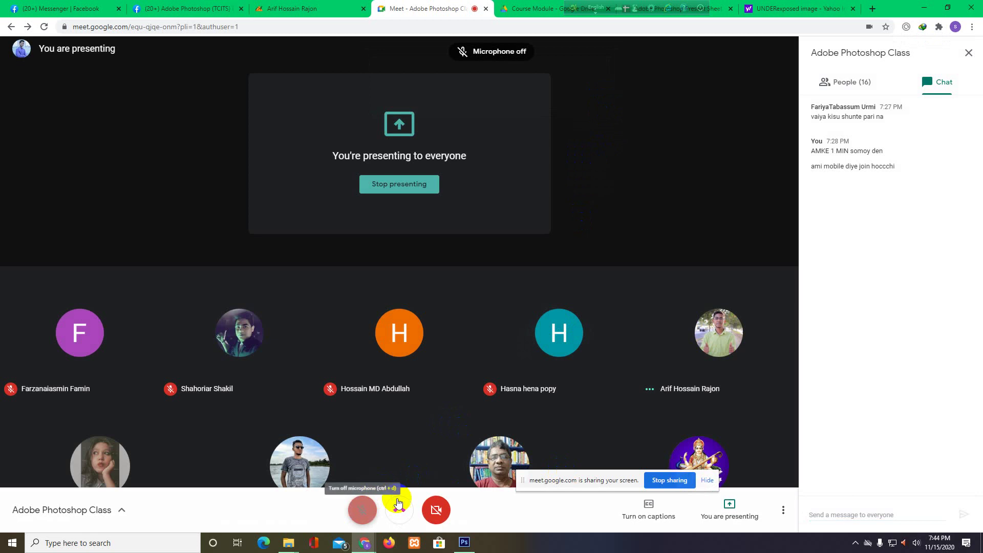
pyautogui.click(928, 7)
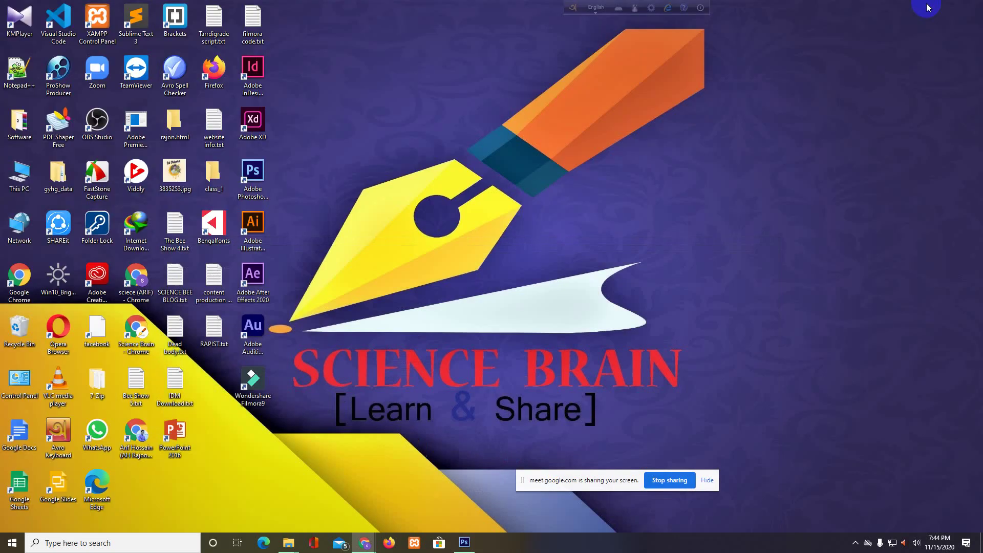
pyautogui.click(465, 543)
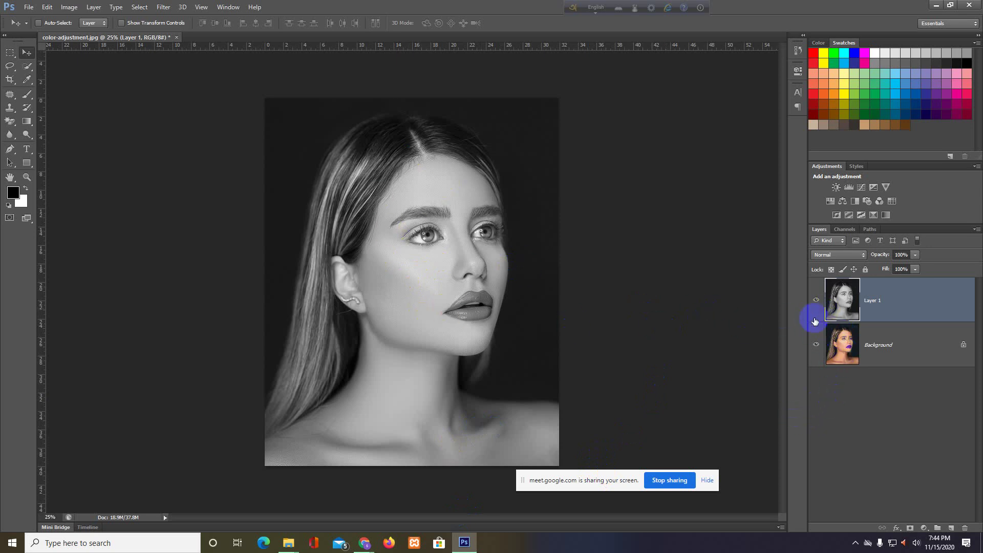
# - Delete the grayscale layer and duplicate the colour Background into a new Layer 1
pyautogui.click(815, 300)
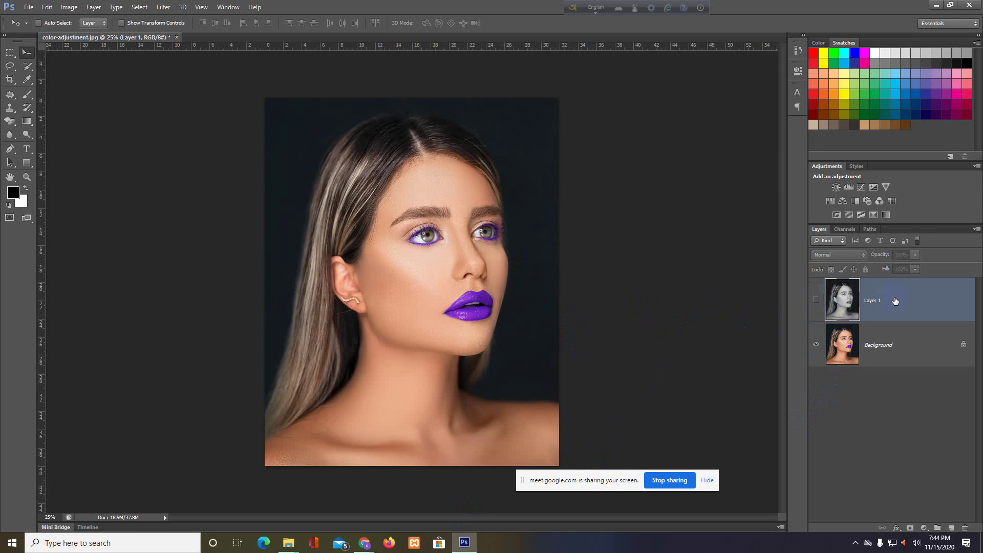
pyautogui.press('Delete')
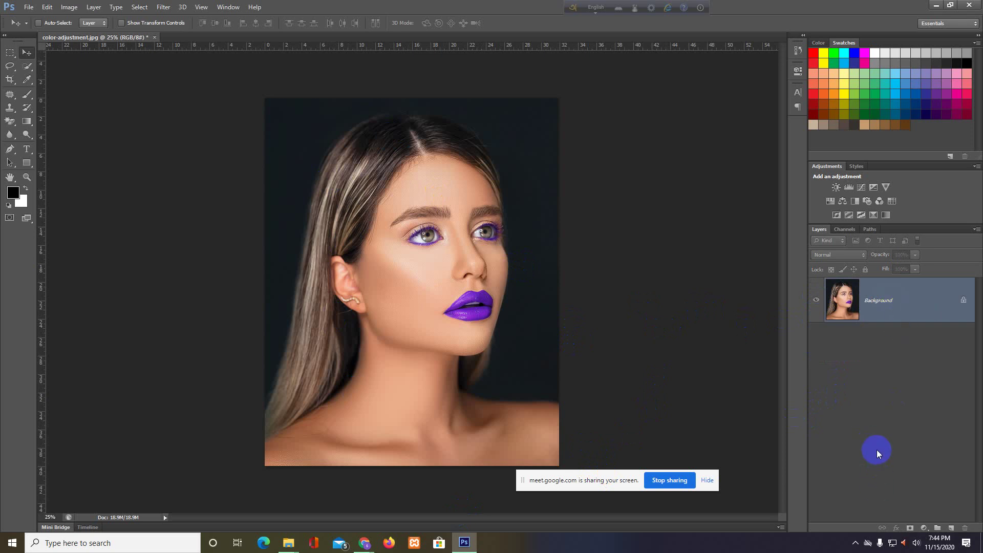
pyautogui.hotkey('ctrl', 'j')
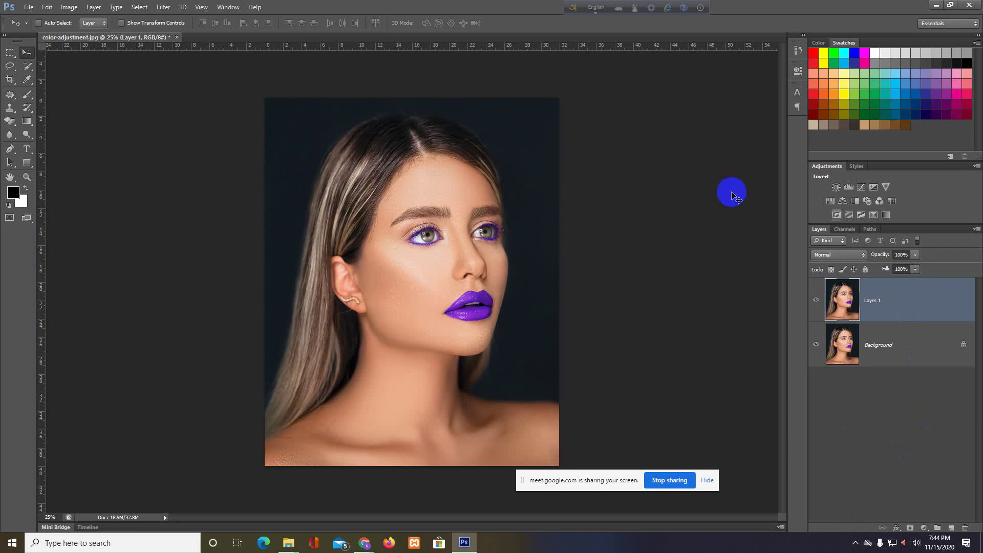
pyautogui.click(69, 7)
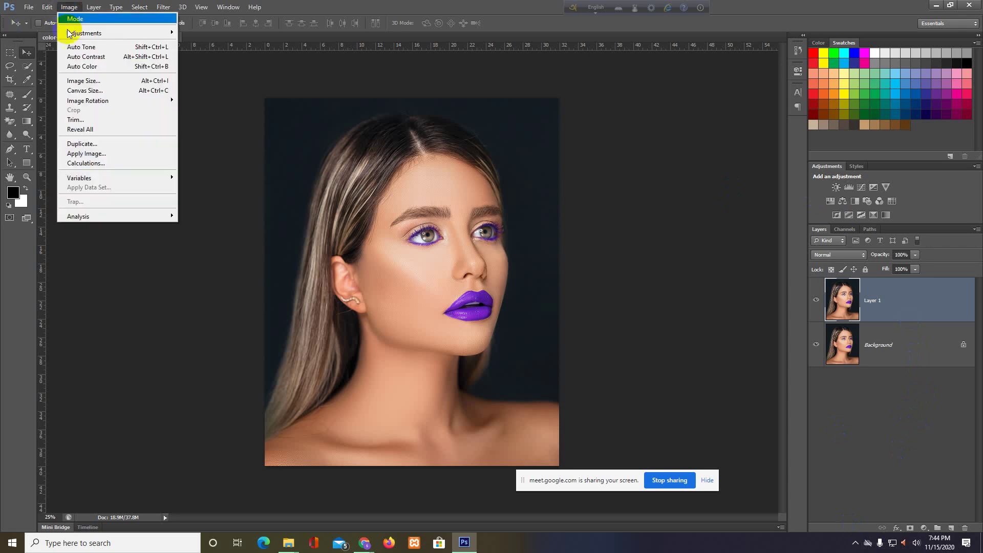
pyautogui.moveTo(84, 33)
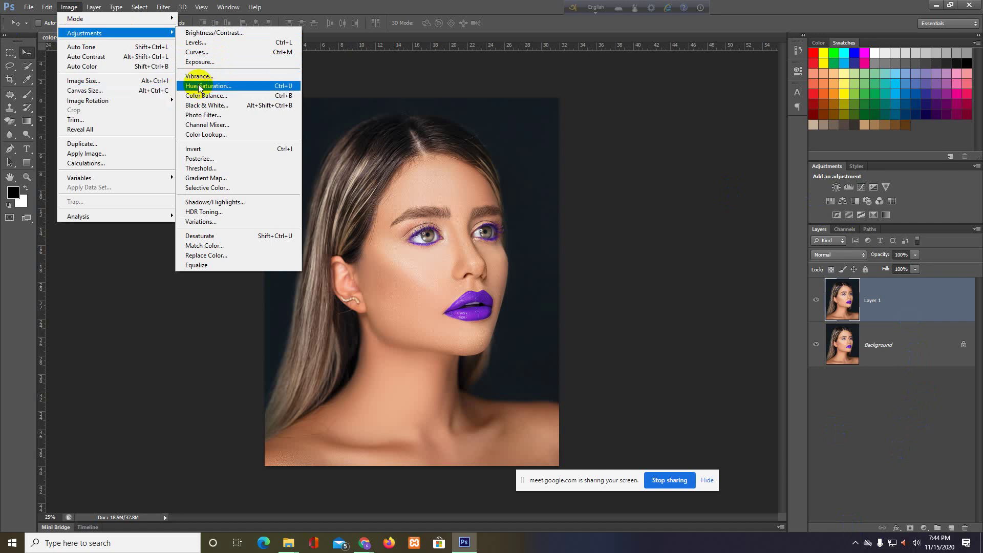
# - Open Hue/Saturation on Layer 1 and sample the purple lips with the targeted adjustment hand
pyautogui.click(198, 86)
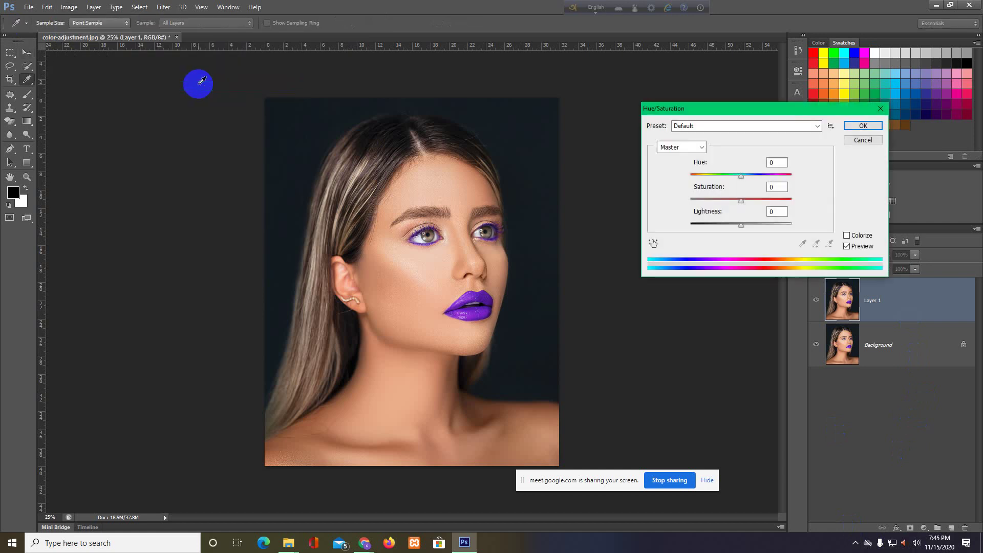
pyautogui.moveTo(695, 108); pyautogui.dragTo(729, 110)
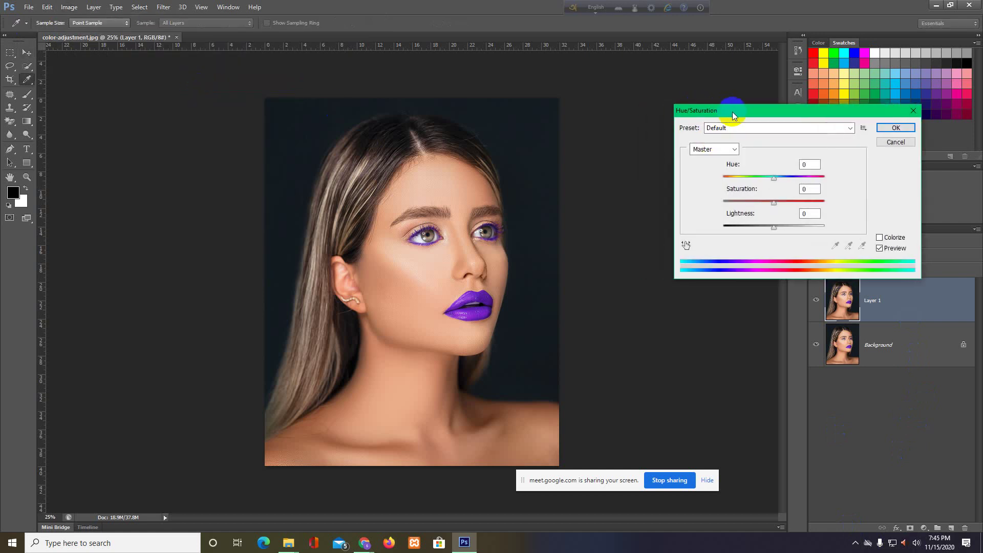
pyautogui.click(730, 150)
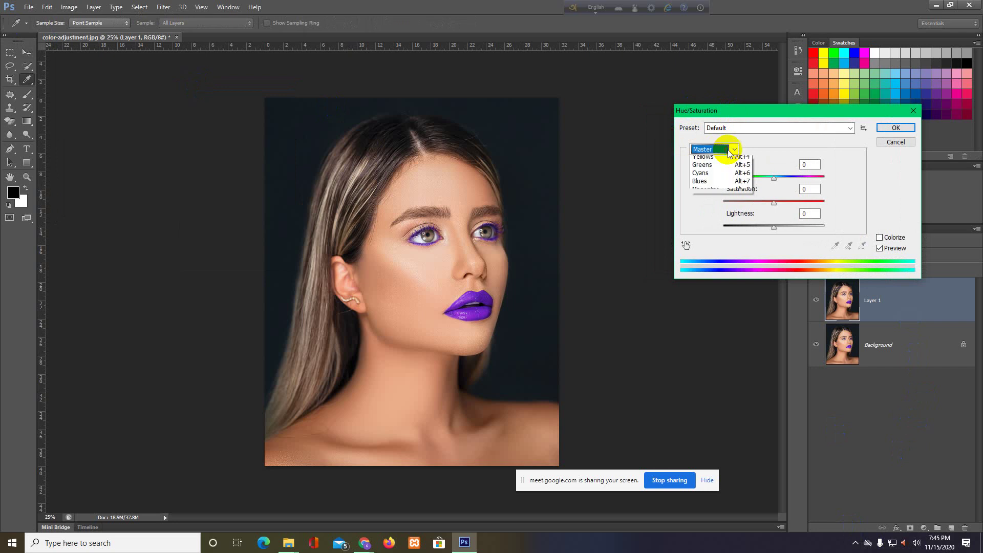
pyautogui.click(730, 152)
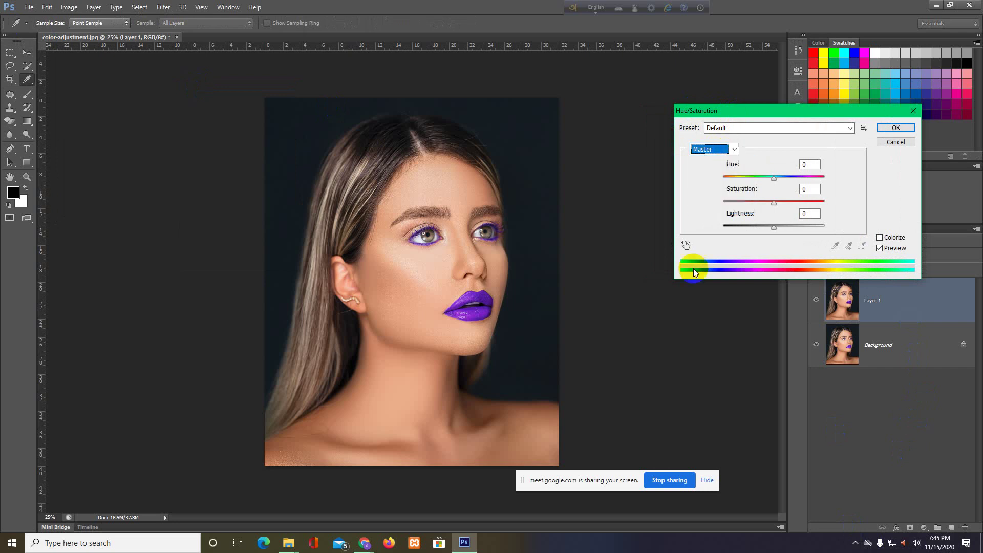
pyautogui.click(687, 245)
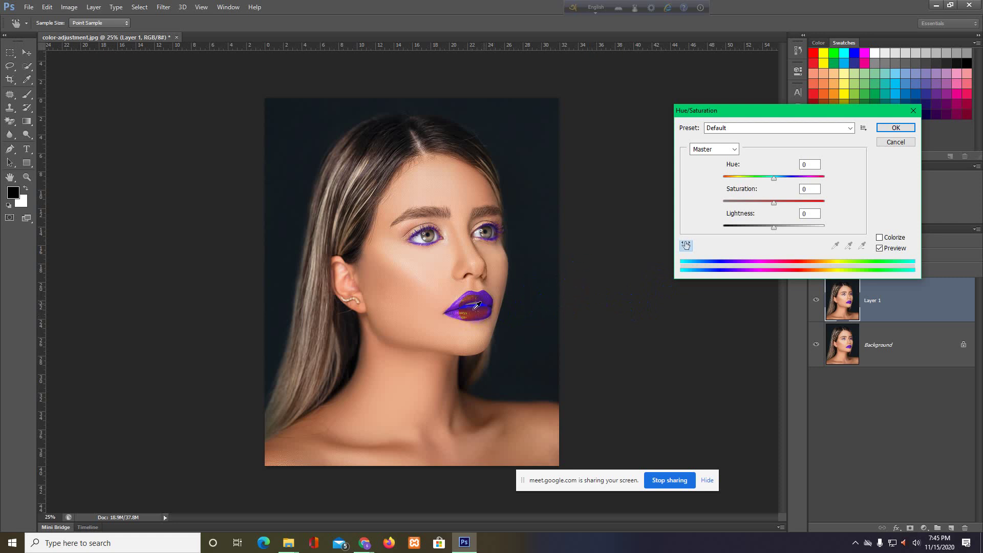
pyautogui.click(470, 313)
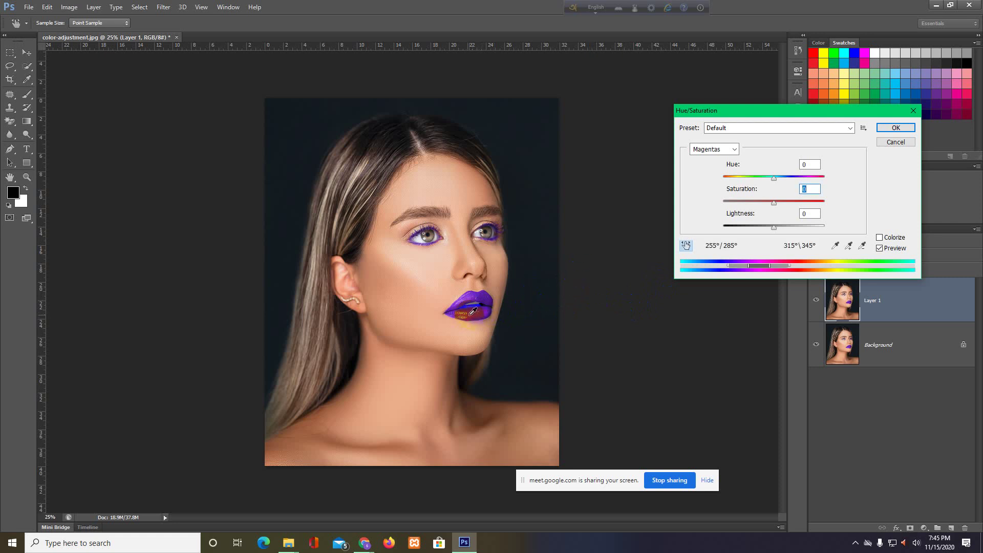
pyautogui.click(586, 496)
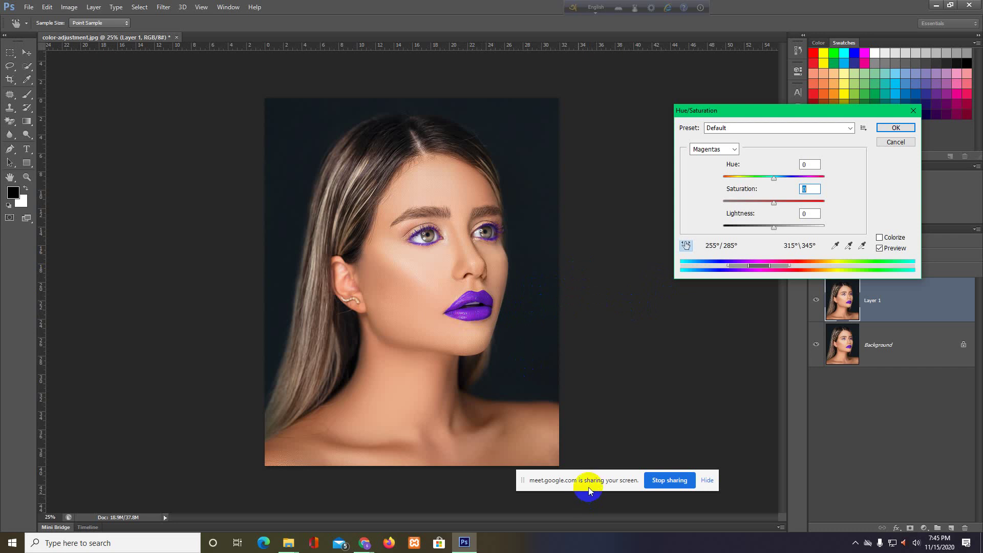
pyautogui.click(466, 326)
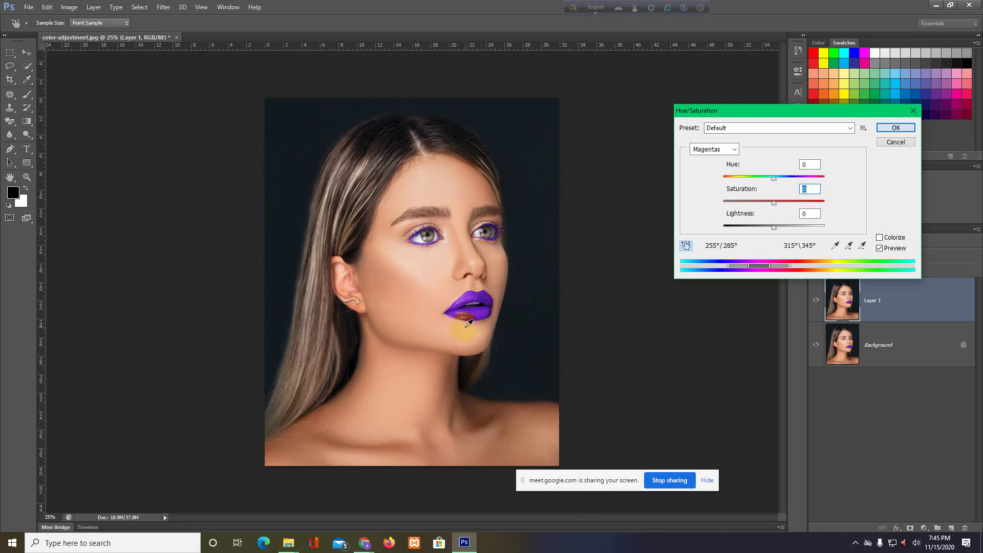
pyautogui.click(553, 487)
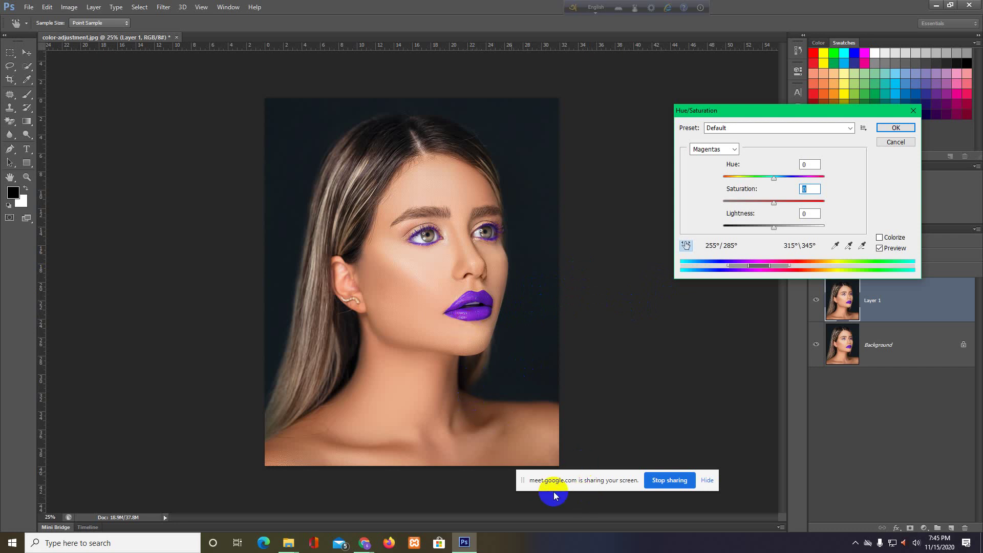
pyautogui.moveTo(364, 543)
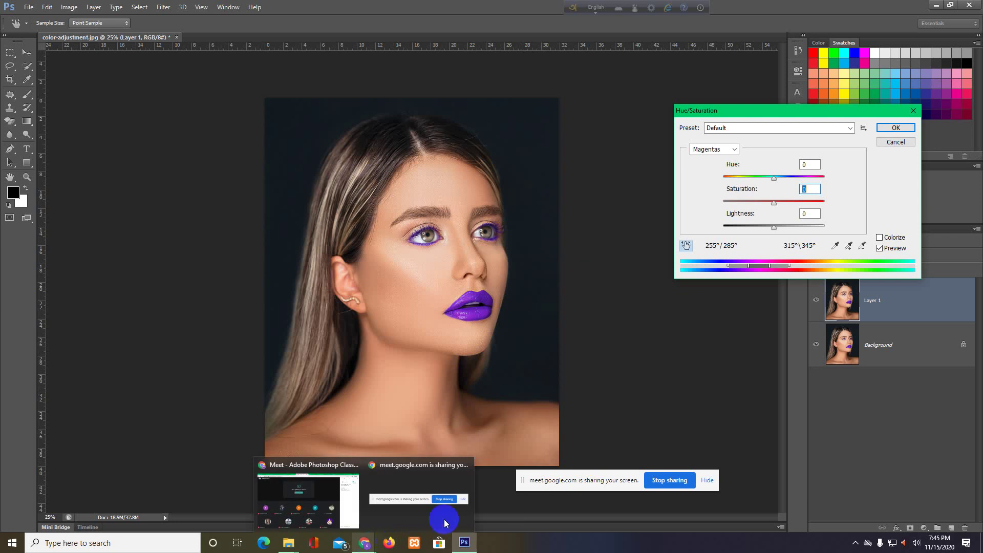
pyautogui.click(315, 506)
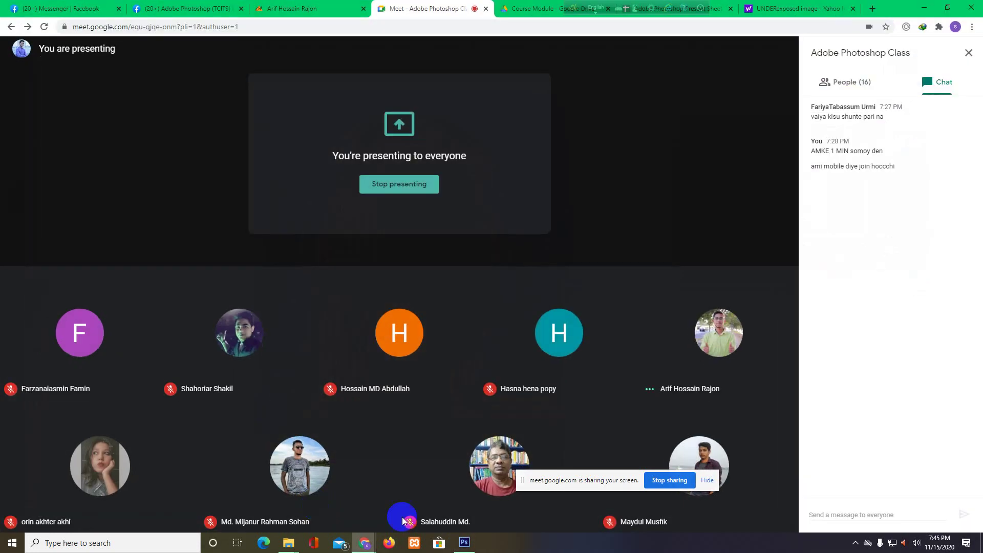
pyautogui.click(466, 544)
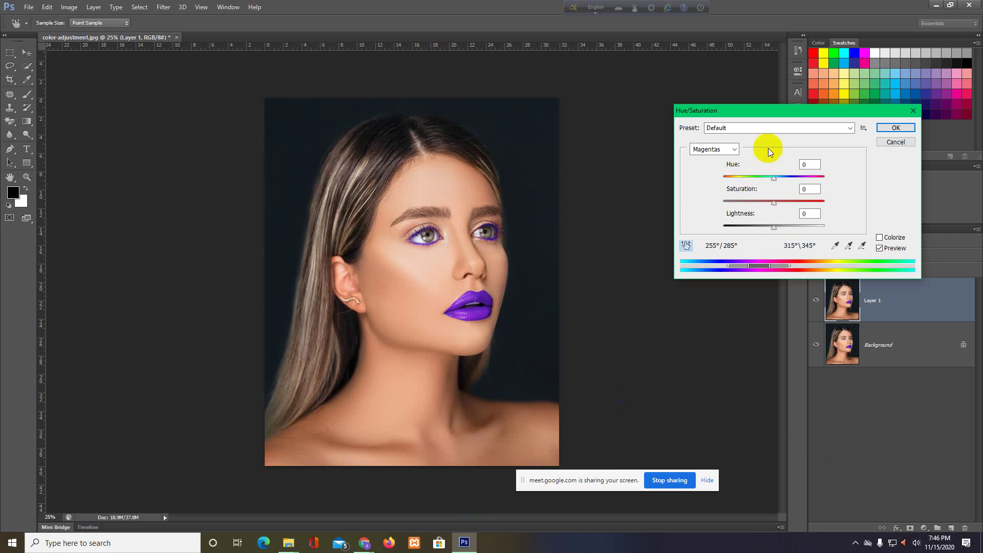
# - Set the Magentas range to hue +180 and saturation +100, recolouring the lips
pyautogui.moveTo(767, 113); pyautogui.dragTo(732, 113)
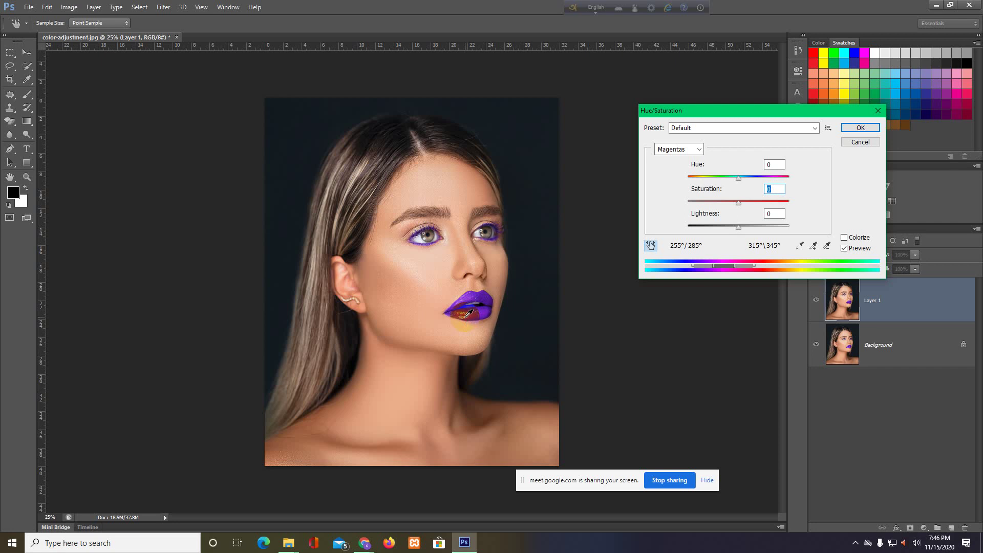
pyautogui.click(697, 314)
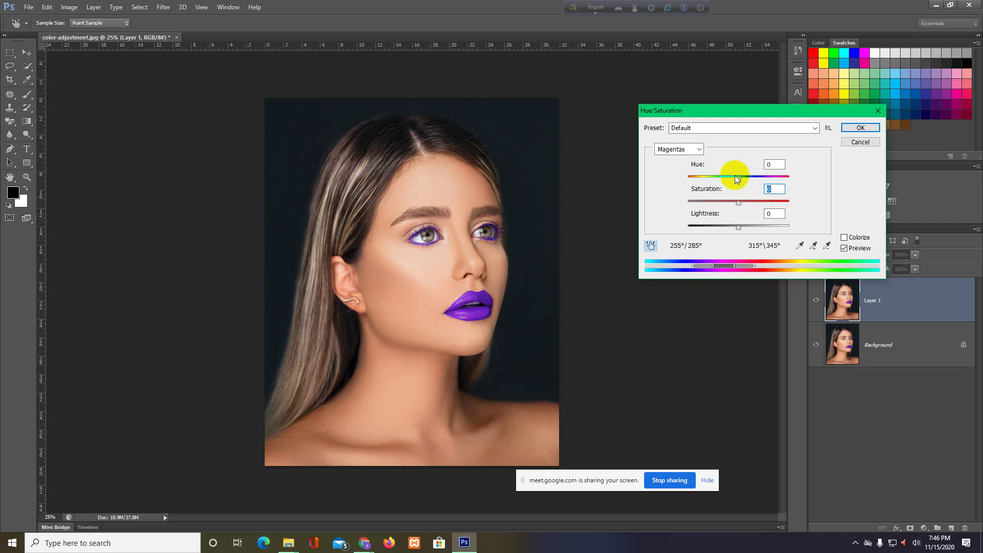
pyautogui.moveTo(739, 179); pyautogui.dragTo(803, 176)
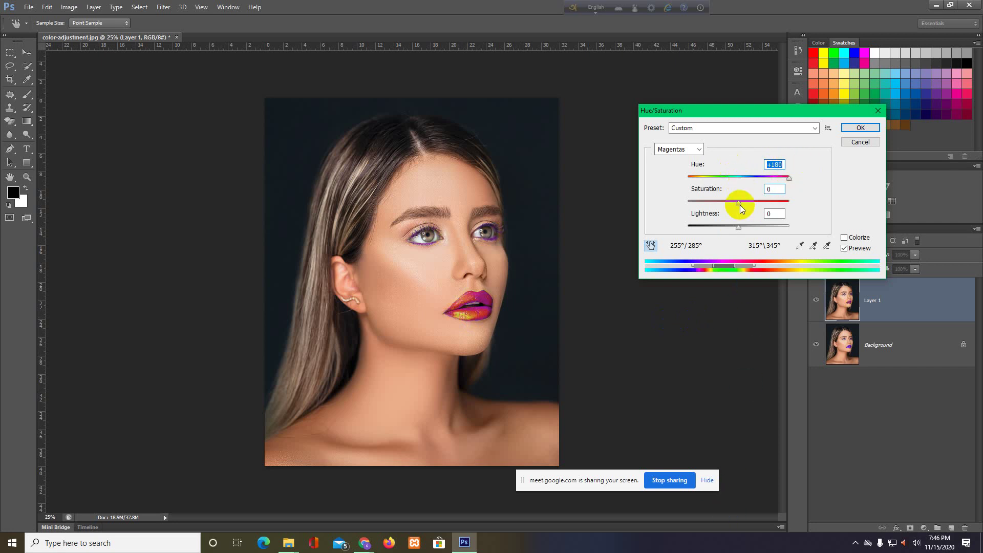
pyautogui.moveTo(739, 202); pyautogui.dragTo(817, 201)
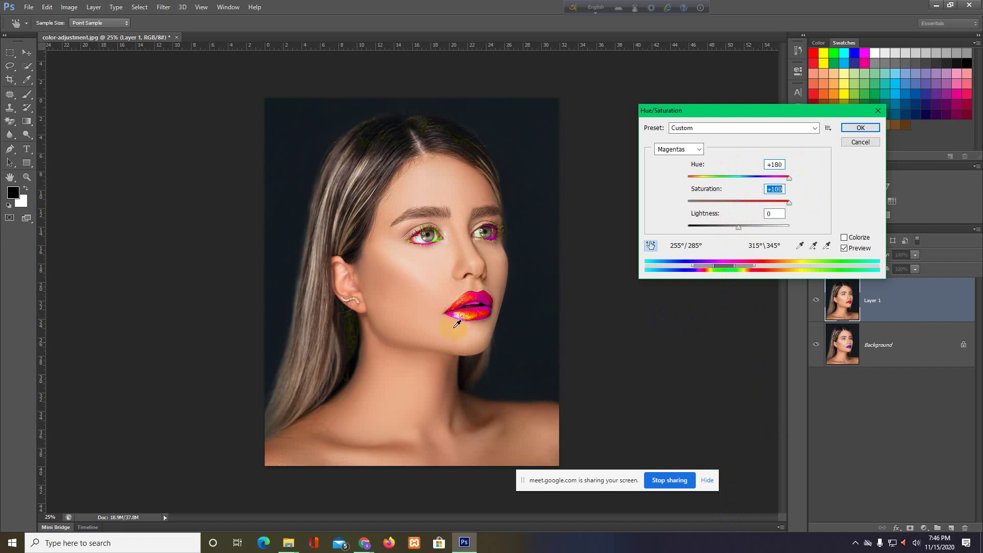
pyautogui.click(472, 307)
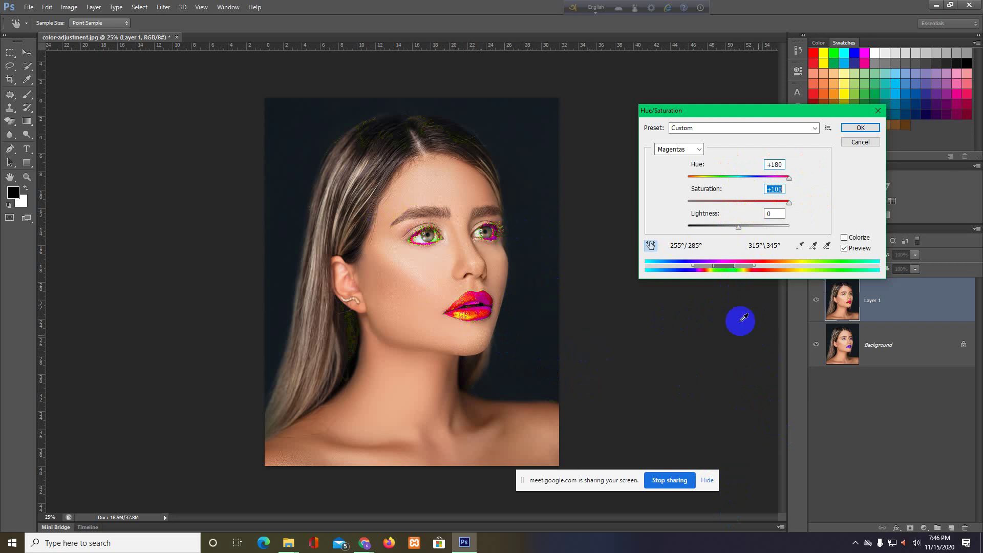
pyautogui.click(716, 275)
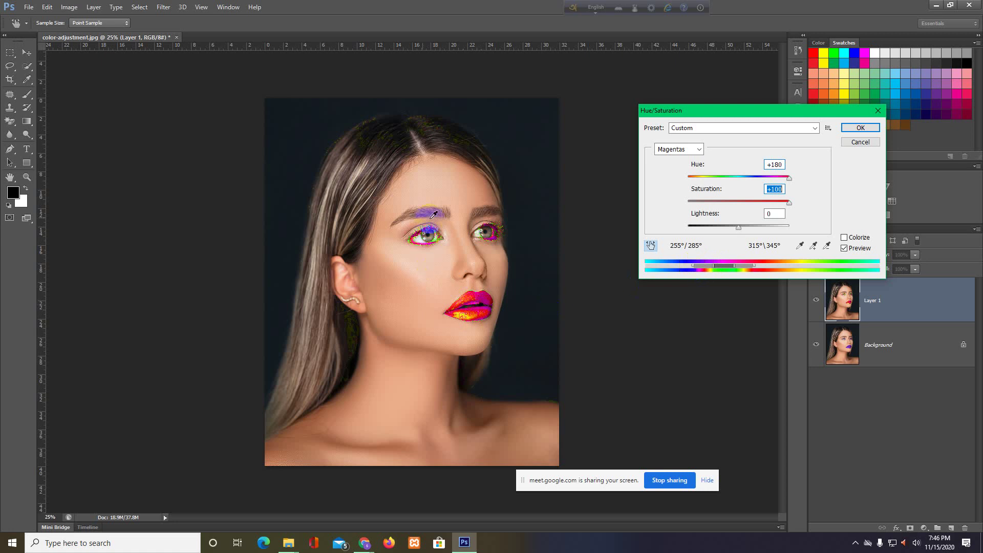
# - Narrow the Magentas colour-range sliders so only lips and eyeliner turn green, clearing patches near the ear
pyautogui.scroll(1, 508, 264)
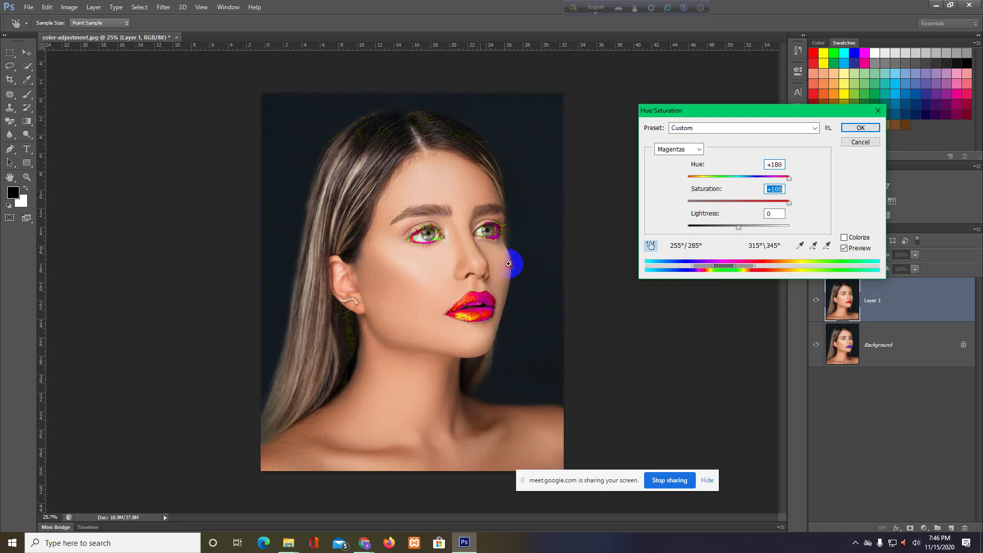
pyautogui.scroll(5, 509, 264)
pyautogui.scroll(3, 512, 261)
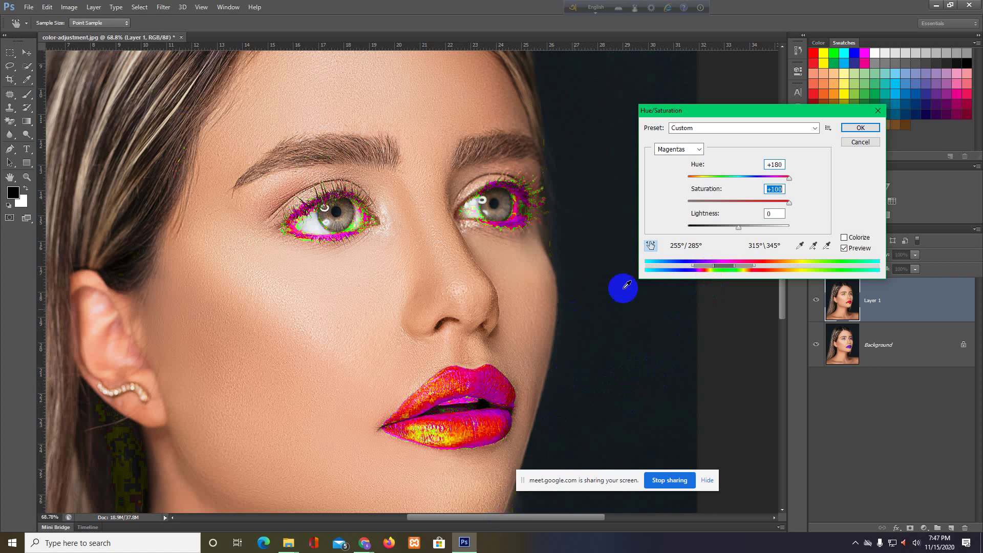
pyautogui.moveTo(699, 265)
pyautogui.mouseDown()
pyautogui.moveTo(710, 268)
pyautogui.moveTo(687, 266)
pyautogui.mouseUp()
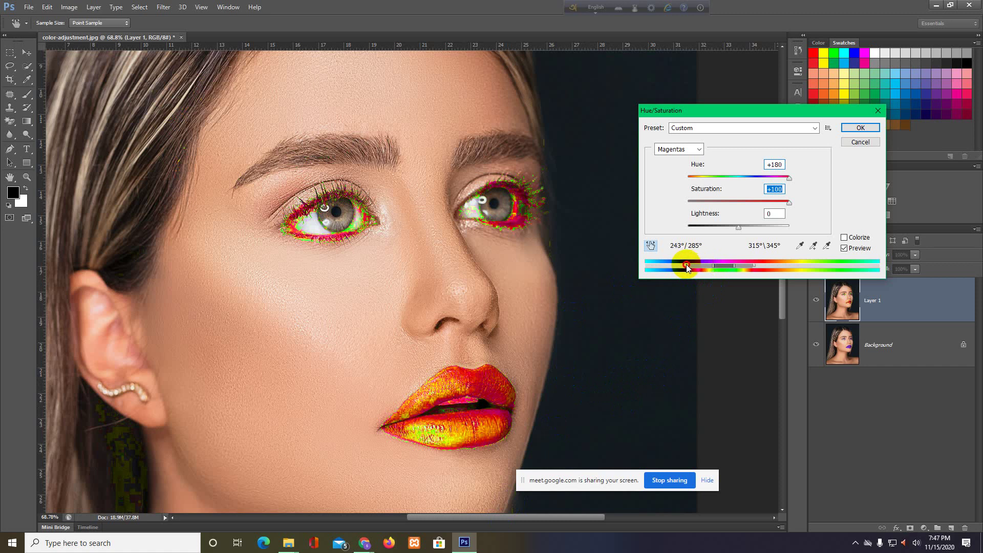
pyautogui.click(755, 266)
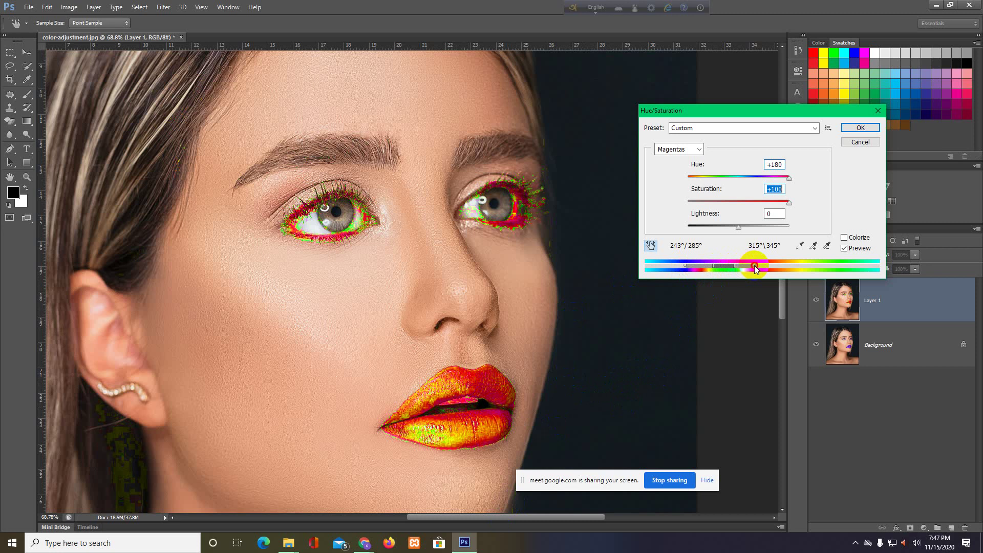
pyautogui.moveTo(742, 266)
pyautogui.mouseDown()
pyautogui.moveTo(808, 265)
pyautogui.moveTo(698, 269)
pyautogui.mouseUp()
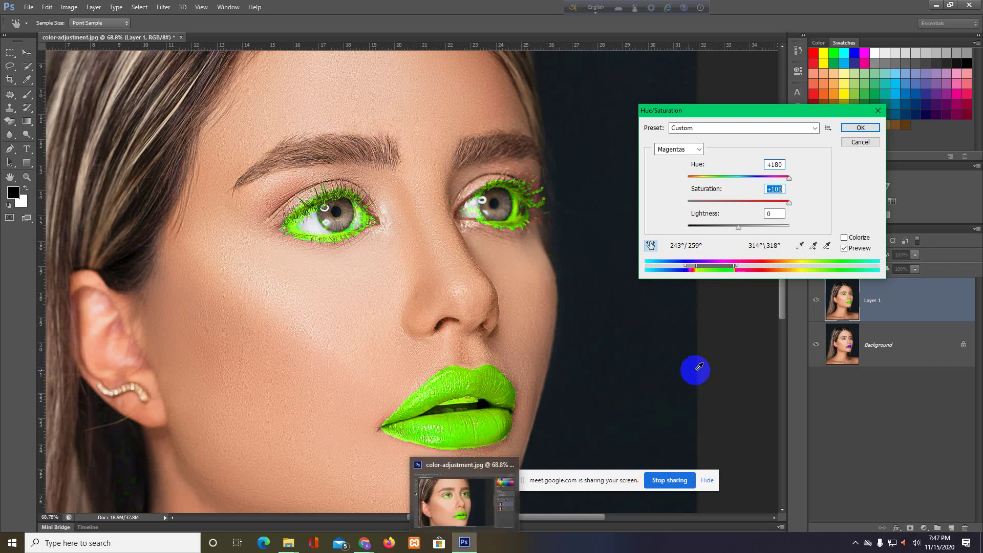
pyautogui.click(801, 216)
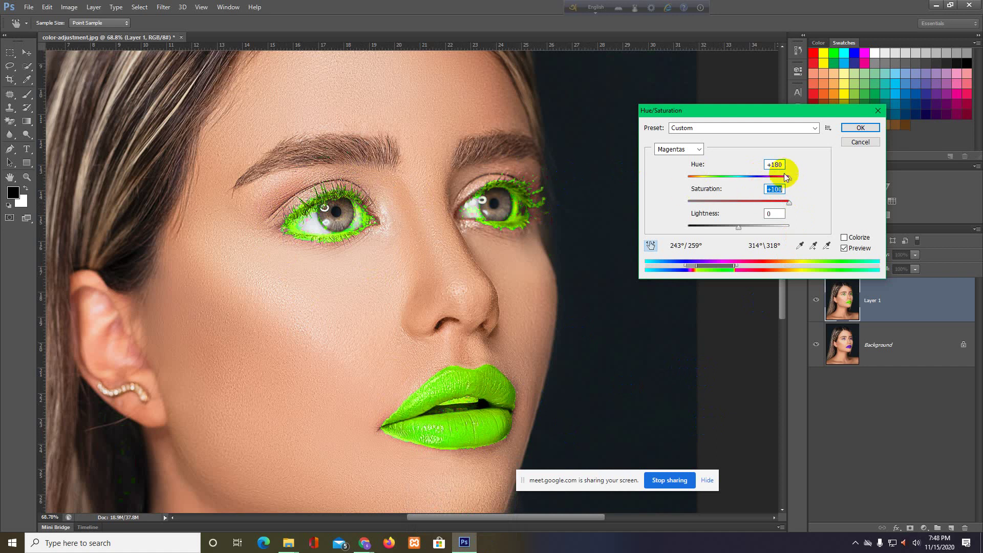
# - Settle the magenta hue at +43 for hot-pink lips and lower saturation to about +55
pyautogui.moveTo(791, 180); pyautogui.dragTo(778, 179)
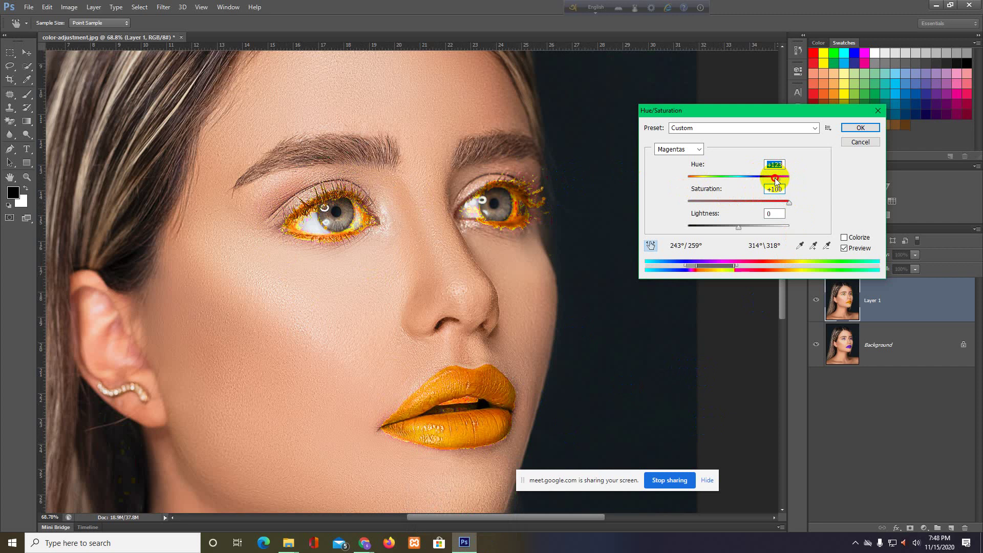
pyautogui.moveTo(777, 180); pyautogui.dragTo(685, 182)
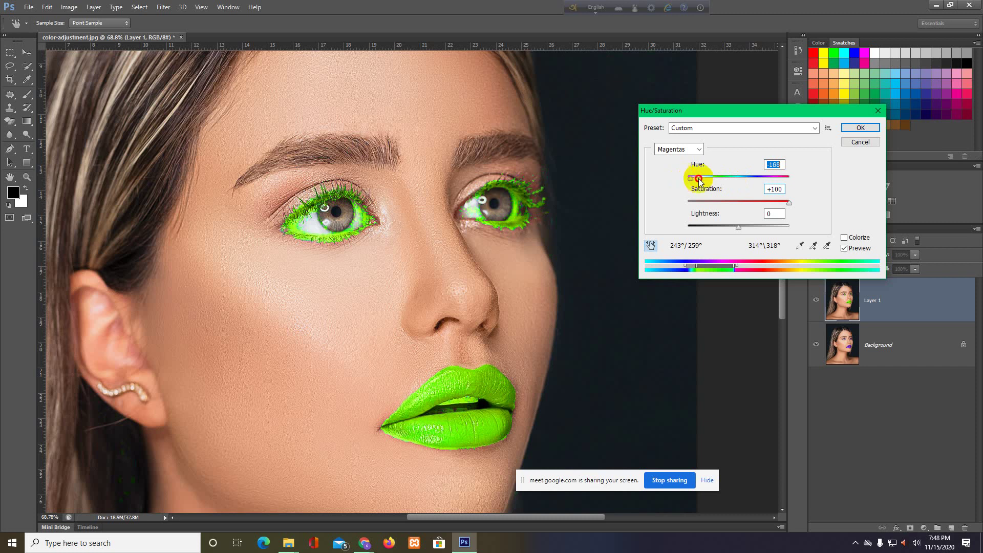
pyautogui.moveTo(685, 179); pyautogui.dragTo(736, 180)
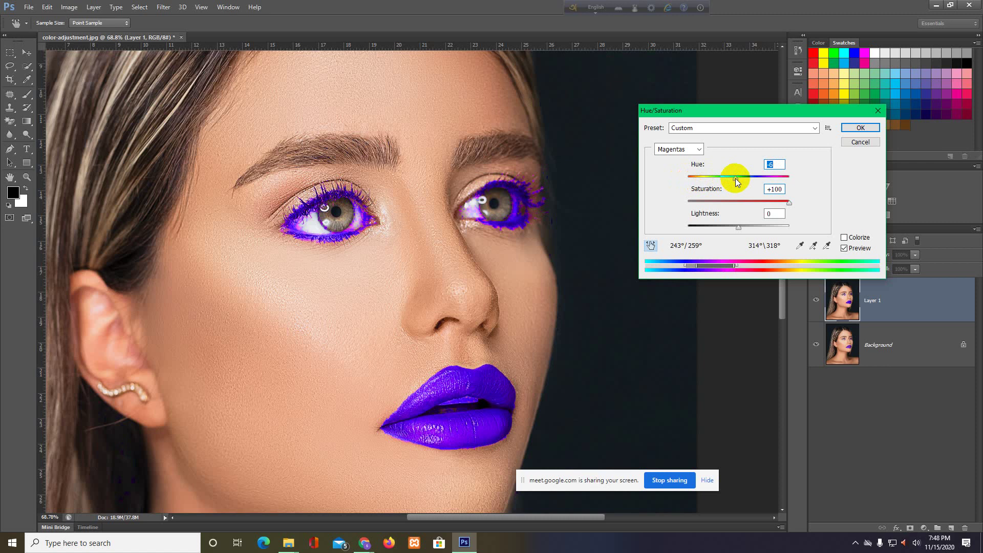
pyautogui.moveTo(736, 179); pyautogui.dragTo(762, 182)
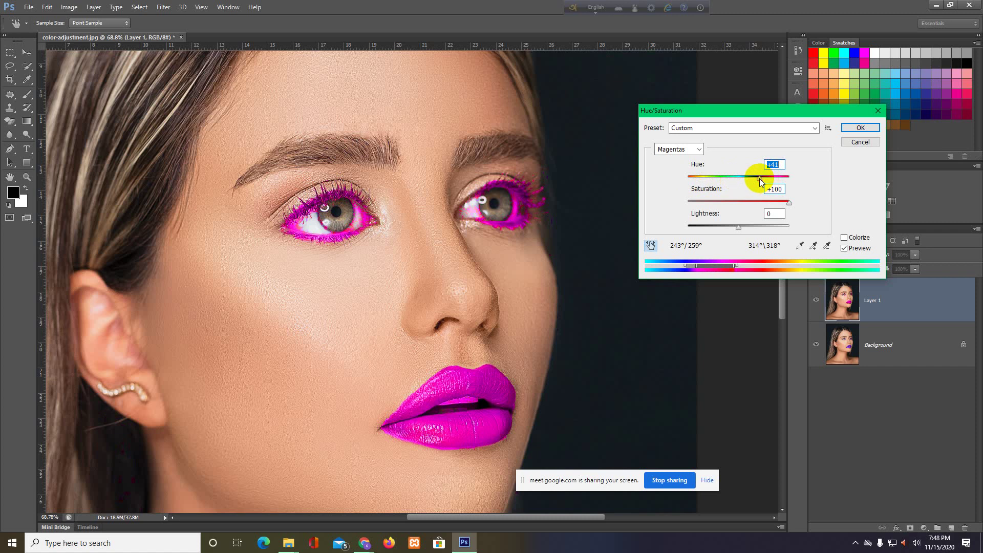
pyautogui.moveTo(760, 179)
pyautogui.mouseDown()
pyautogui.moveTo(749, 180)
pyautogui.moveTo(762, 182)
pyautogui.mouseUp()
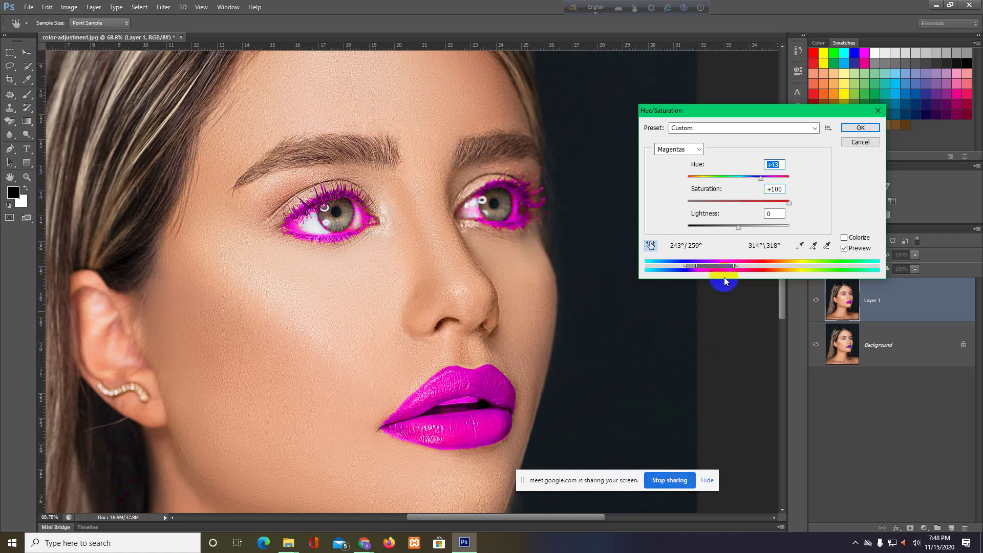
pyautogui.moveTo(789, 205); pyautogui.dragTo(770, 205)
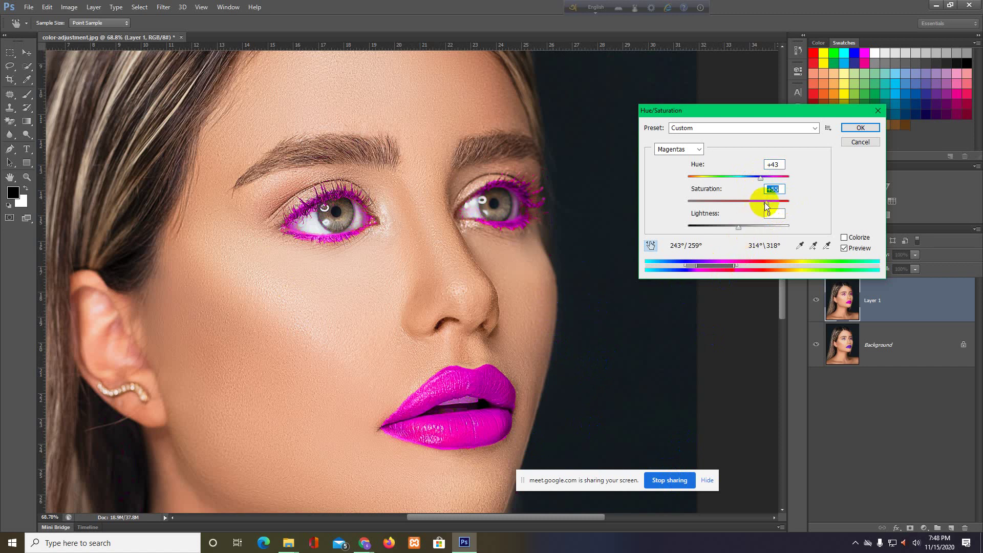
# - Soften the magenta saturation to roughly +3 at hue +43 for gentler pink lips and eyeliner
pyautogui.moveTo(767, 206); pyautogui.dragTo(757, 204)
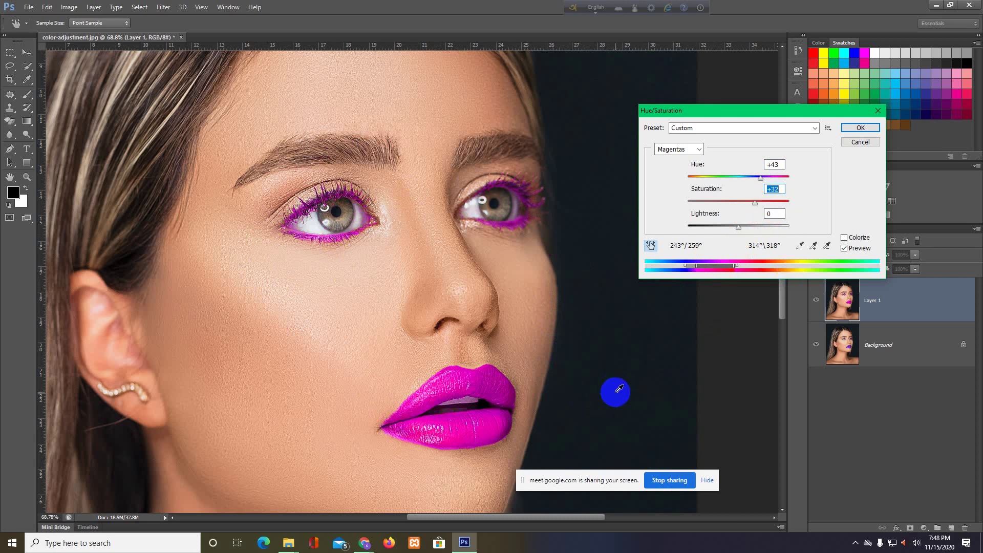
pyautogui.scroll(-5, 579, 390)
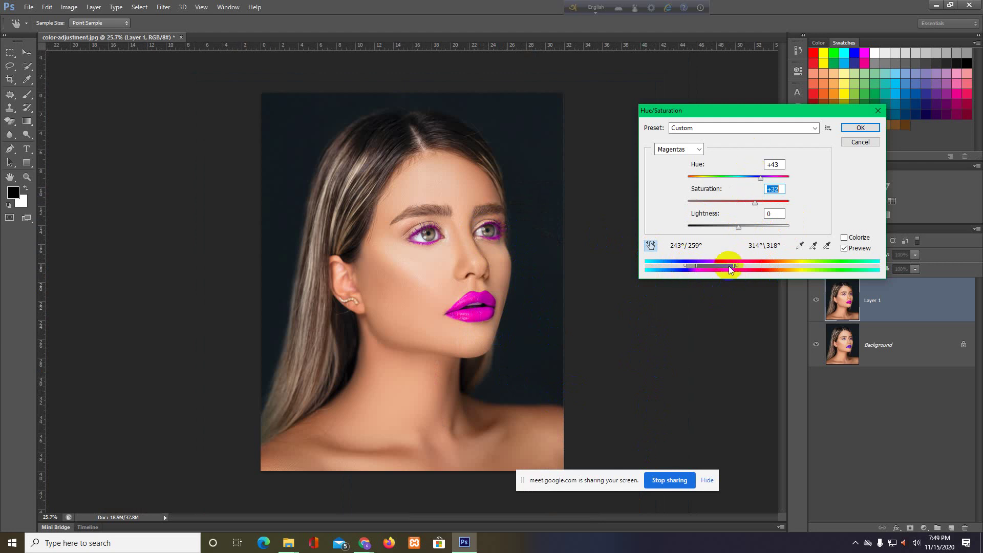
pyautogui.moveTo(453, 292); pyautogui.dragTo(474, 304)
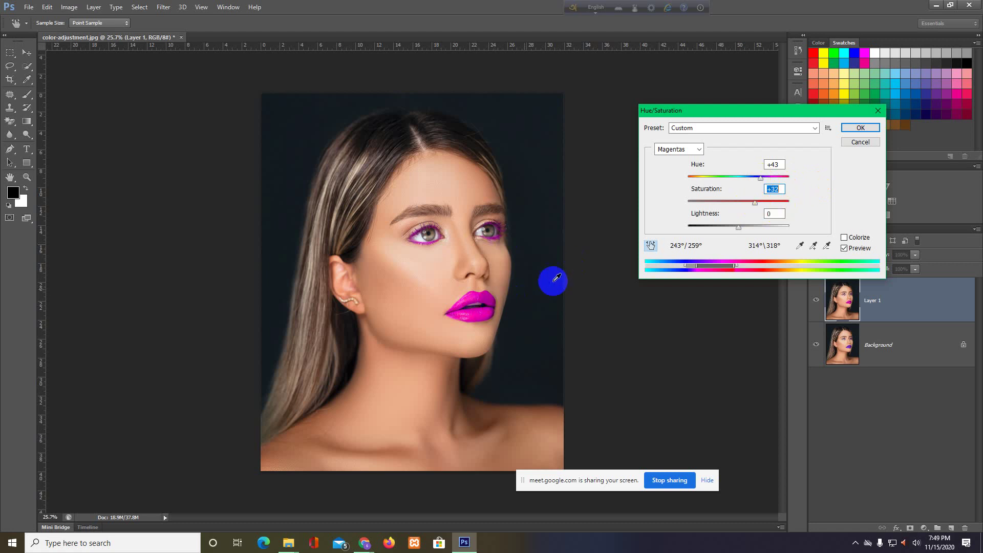
pyautogui.scroll(5, 555, 279)
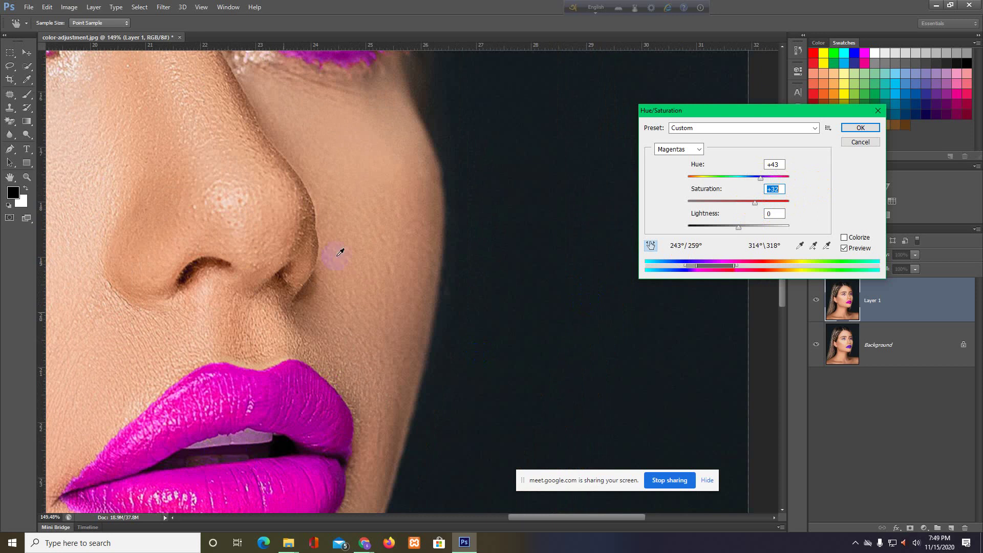
pyautogui.scroll(-3, 445, 264)
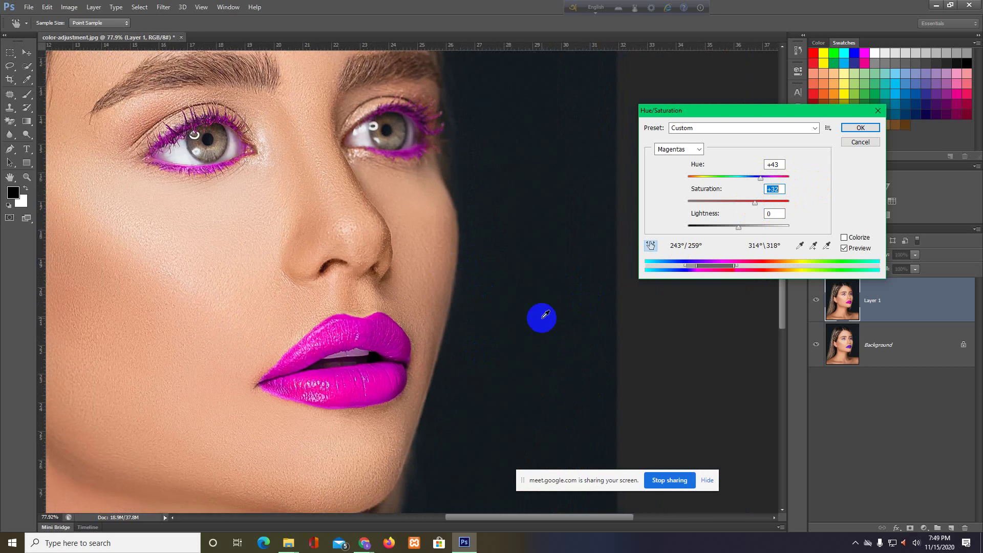
pyautogui.scroll(-3, 501, 317)
pyautogui.moveTo(755, 203); pyautogui.dragTo(741, 206)
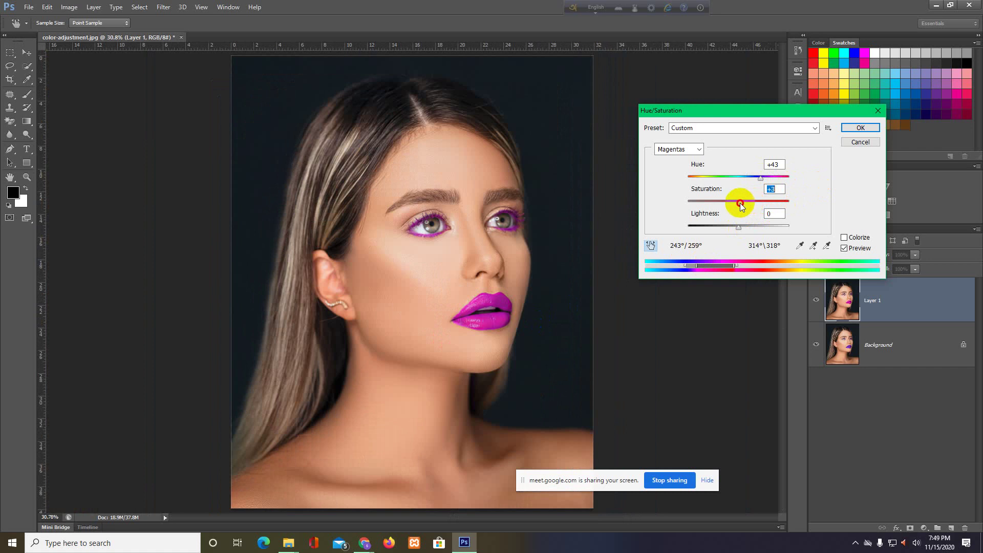
pyautogui.click(851, 128)
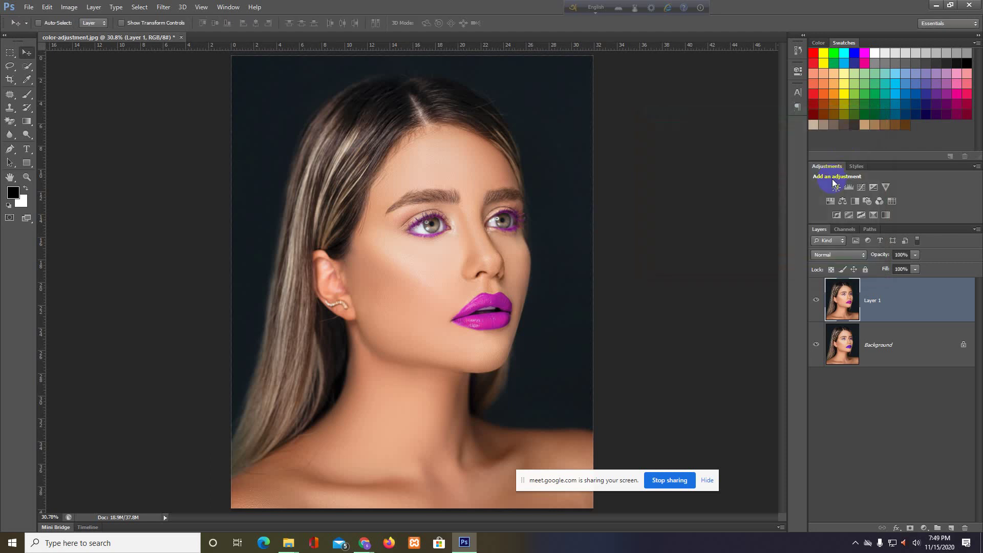
pyautogui.moveTo(508, 279); pyautogui.dragTo(562, 286)
pyautogui.click(561, 285)
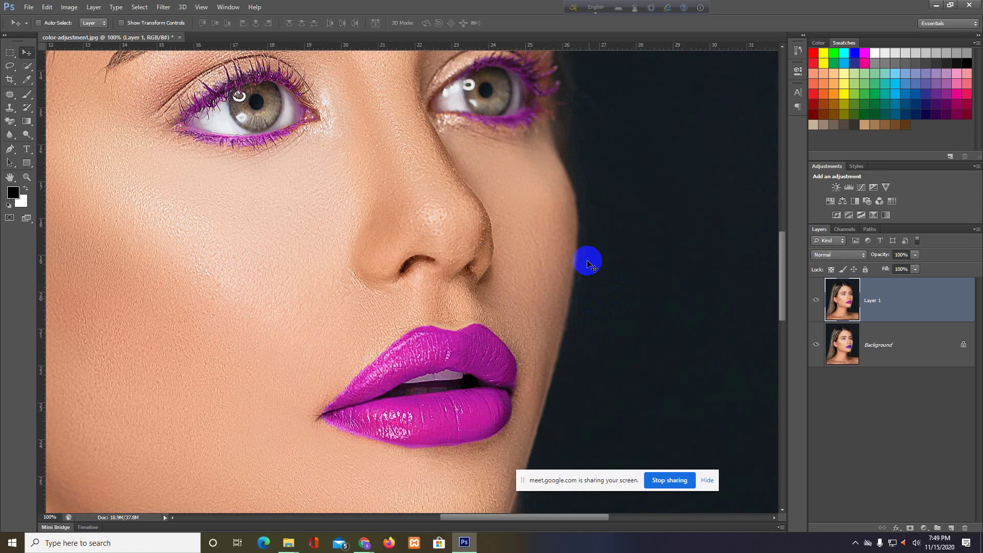
pyautogui.moveTo(648, 316); pyautogui.dragTo(592, 310)
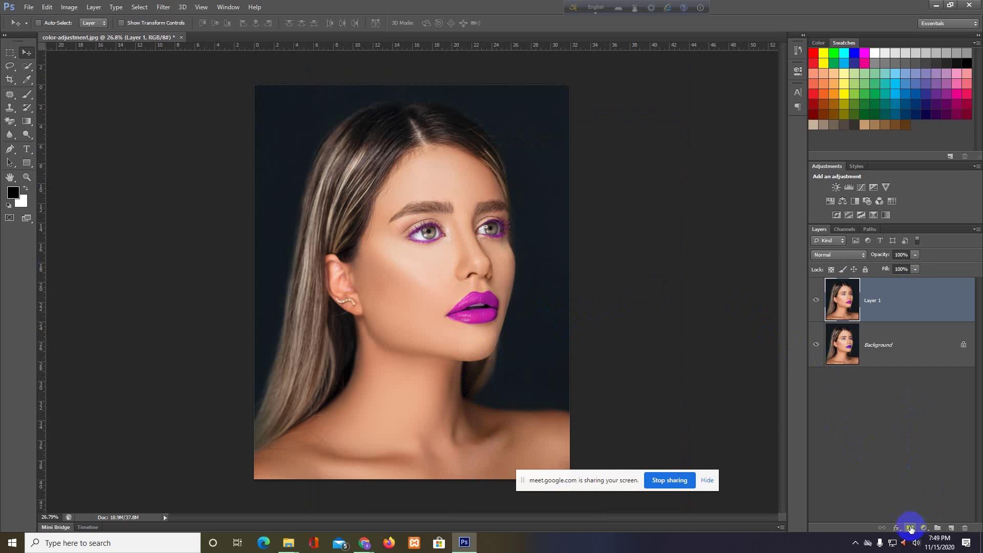
pyautogui.click(911, 529)
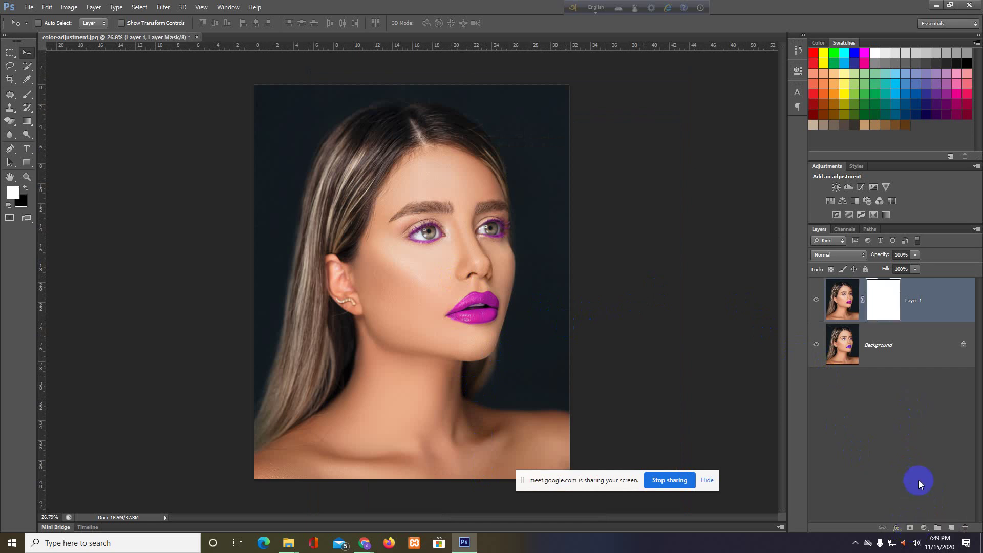
pyautogui.click(886, 300)
pyautogui.click(884, 300)
pyautogui.click(869, 297)
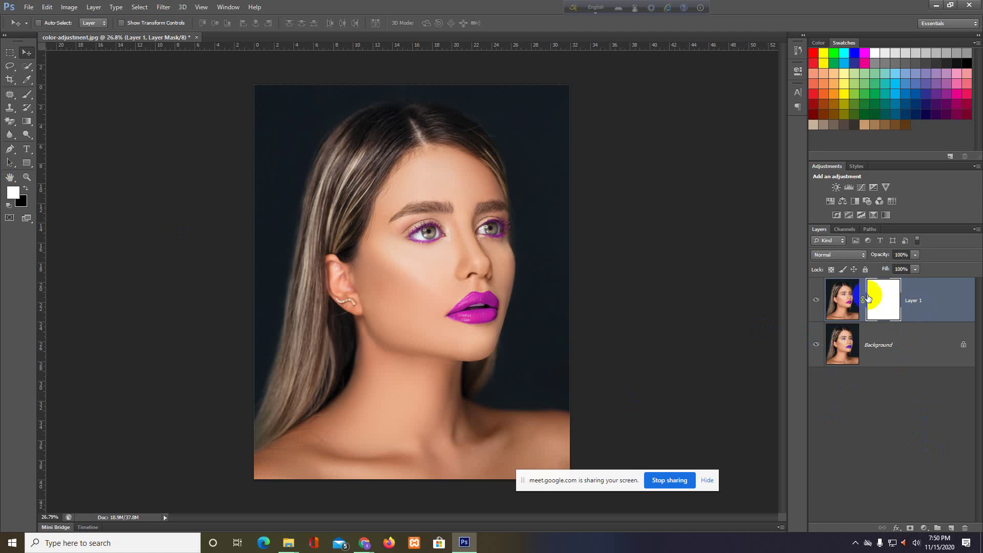
pyautogui.click(25, 191)
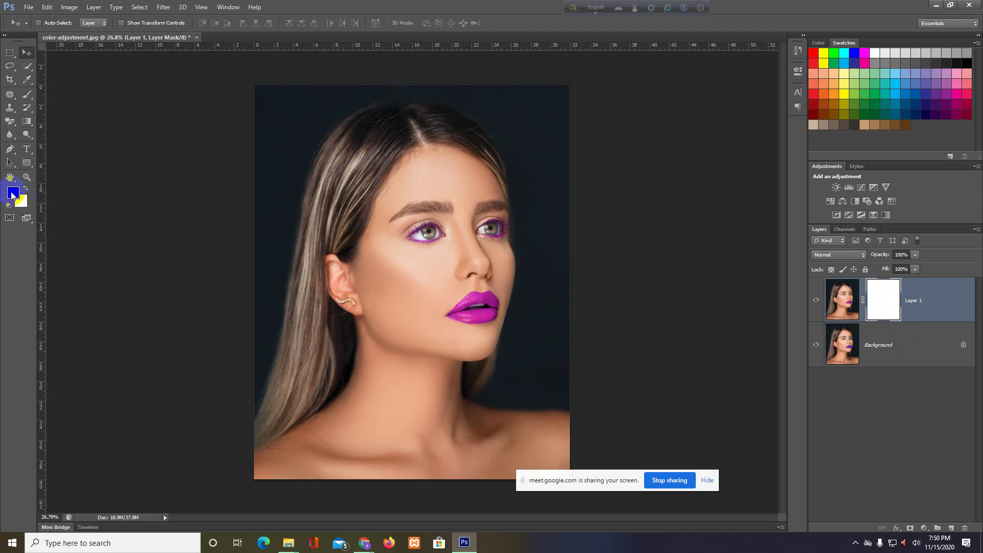
pyautogui.press('d')
pyautogui.click(884, 302)
pyautogui.press('Delete')
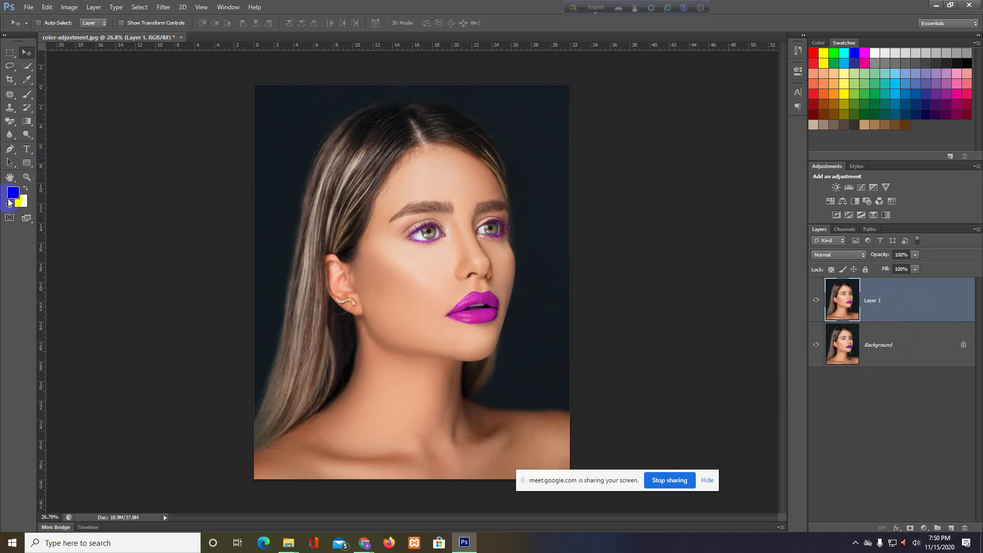
# - Reset colours to default black and white and undo Layer 1's masks, leaving it unmasked
pyautogui.click(9, 204)
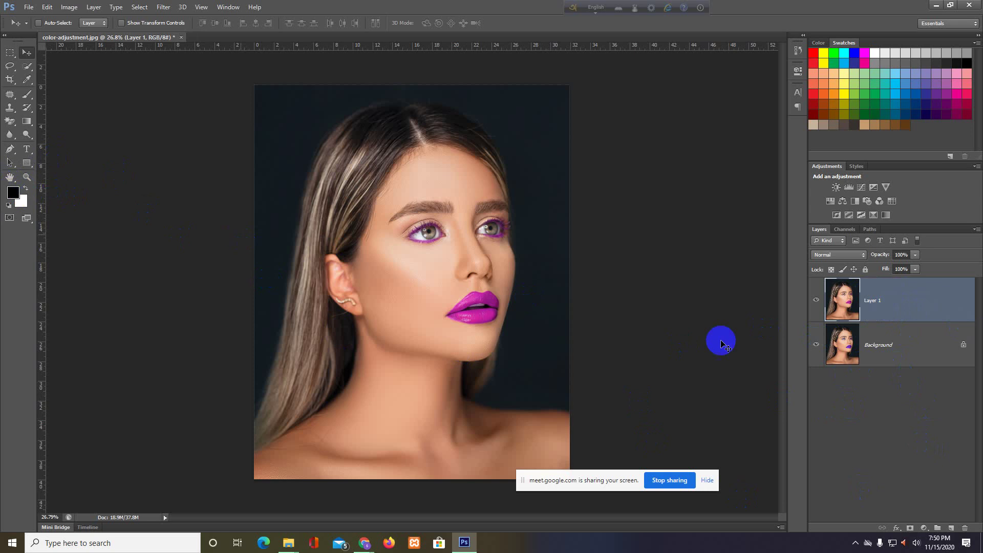
pyautogui.click(911, 528)
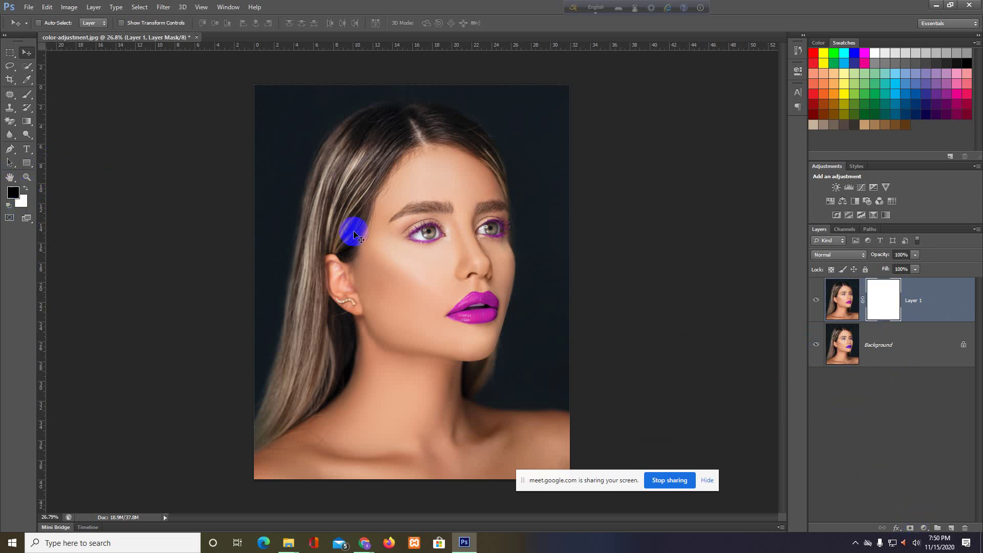
pyautogui.click(895, 314)
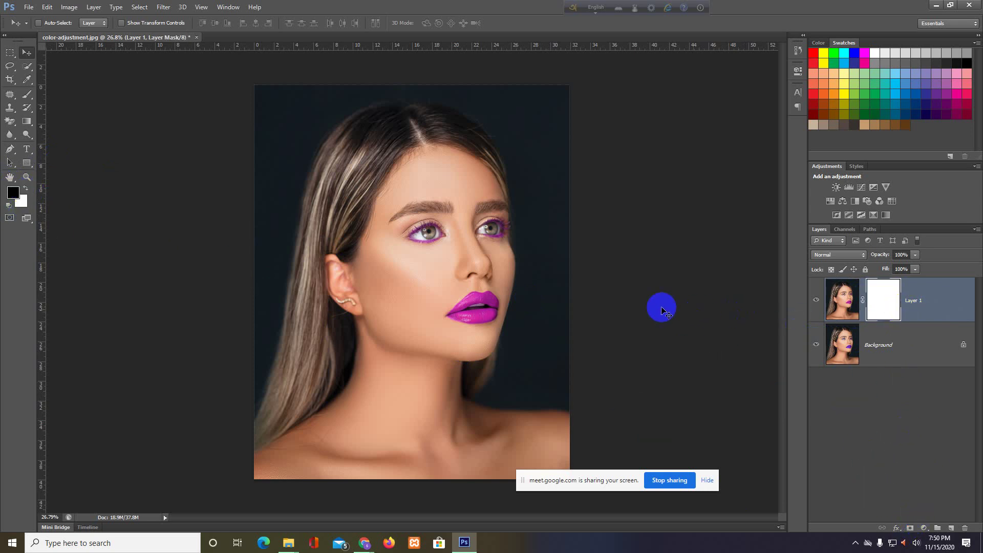
pyautogui.hotkey('ctrl', 'z')
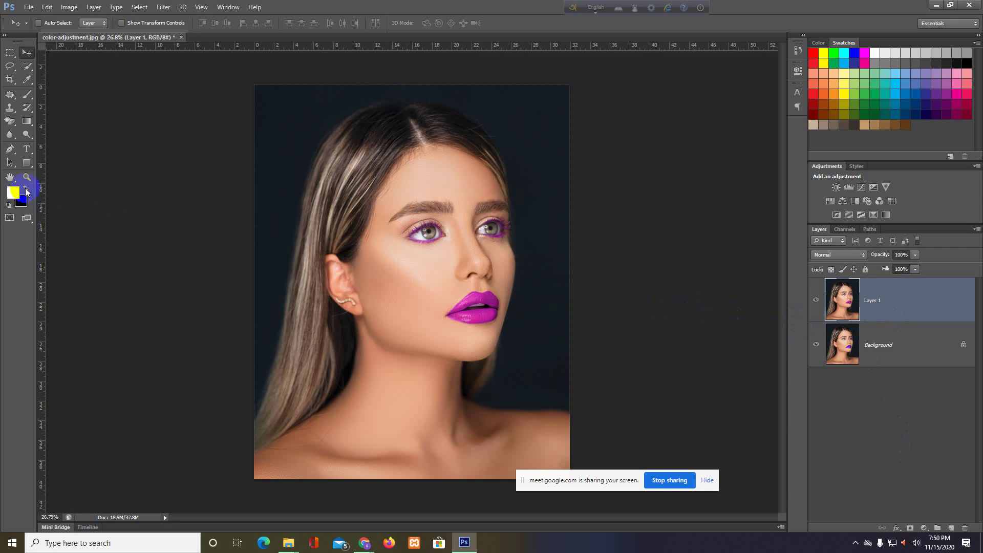
pyautogui.click(26, 190)
pyautogui.press('d')
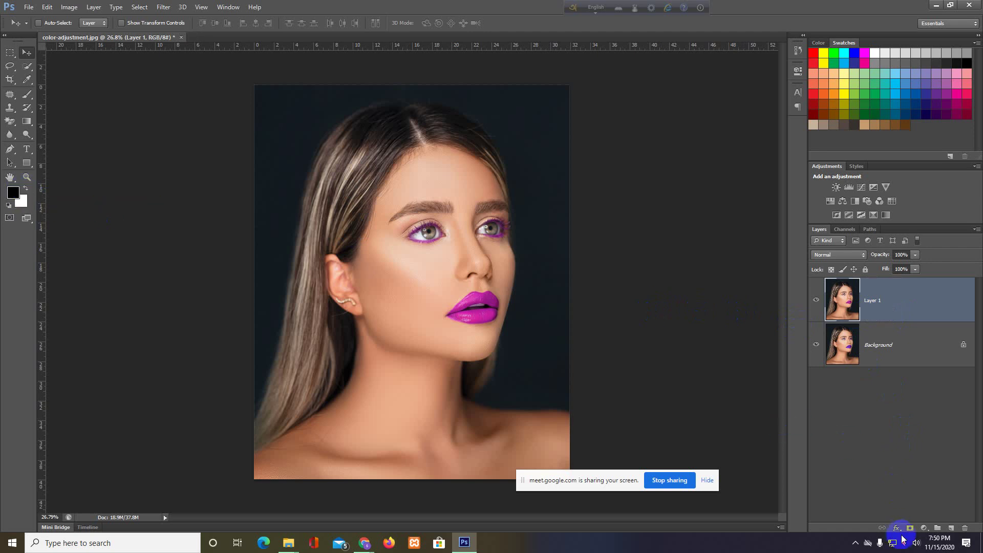
pyautogui.click(910, 529)
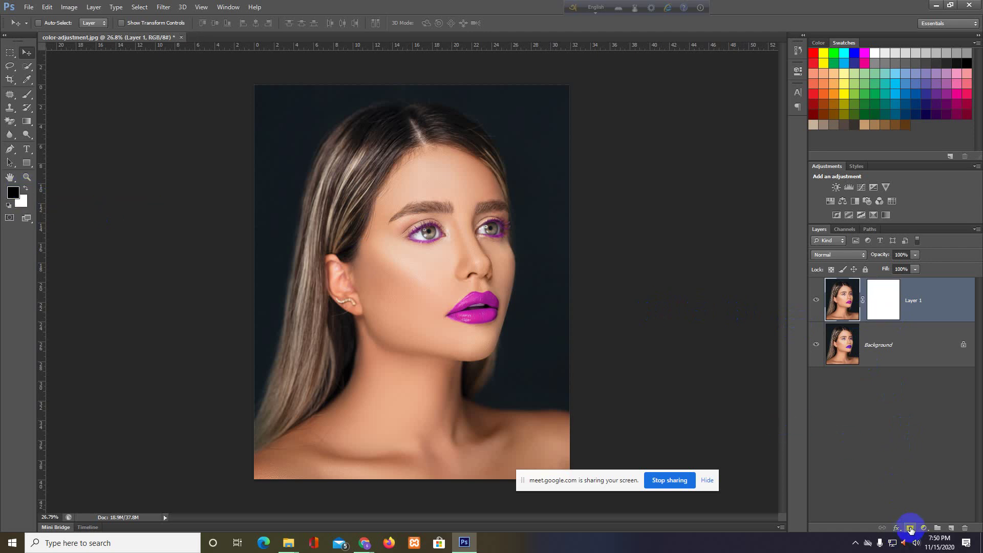
pyautogui.hotkey('ctrl', 'z')
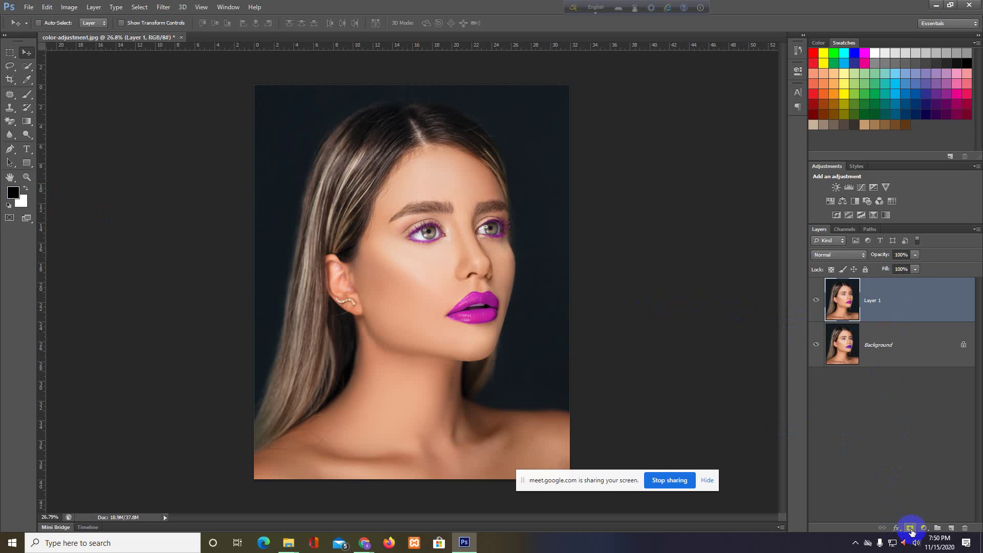
# - Add a hide-all black mask to Layer 1 and target it for painting
pyautogui.keyDown('alt'); pyautogui.click(910, 528); pyautogui.keyUp('alt')
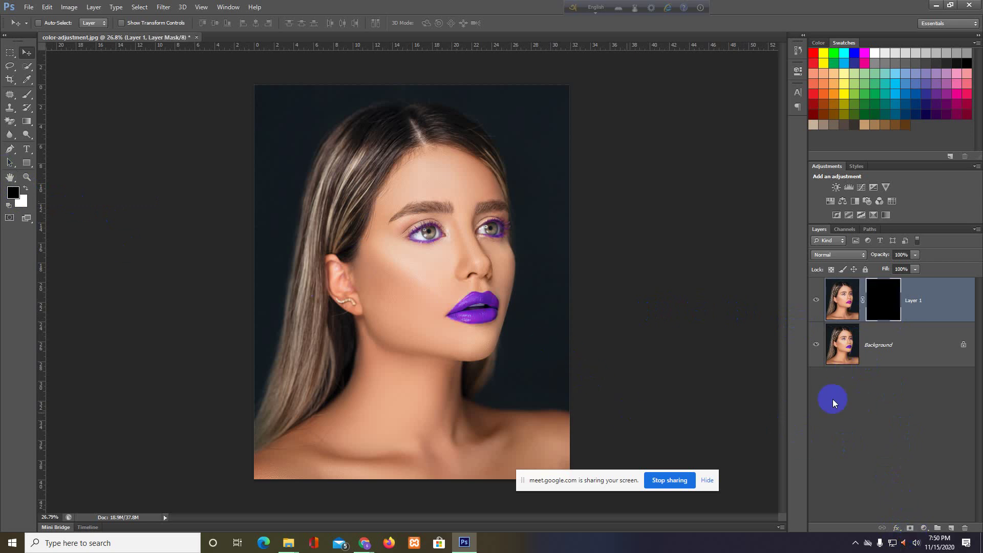
pyautogui.click(880, 304)
pyautogui.moveTo(556, 479); pyautogui.dragTo(590, 540)
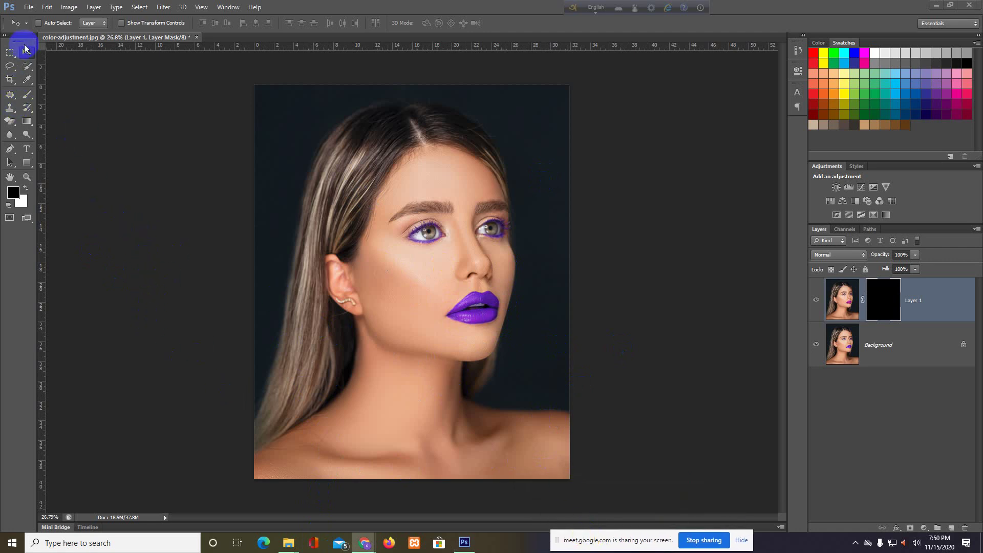
# - Set up the soft round Brush at 100% flow with a much larger size
pyautogui.click(27, 96)
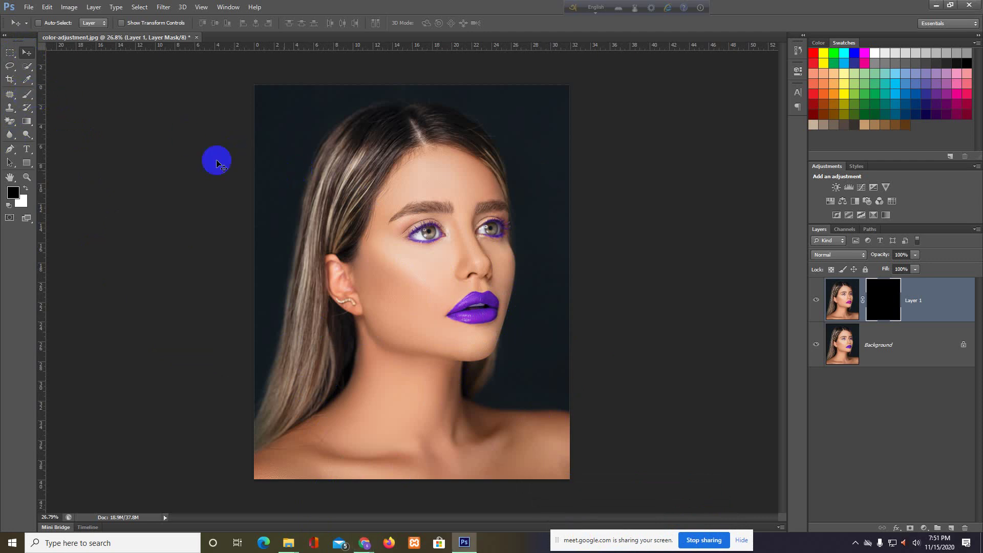
pyautogui.rightClick(28, 94)
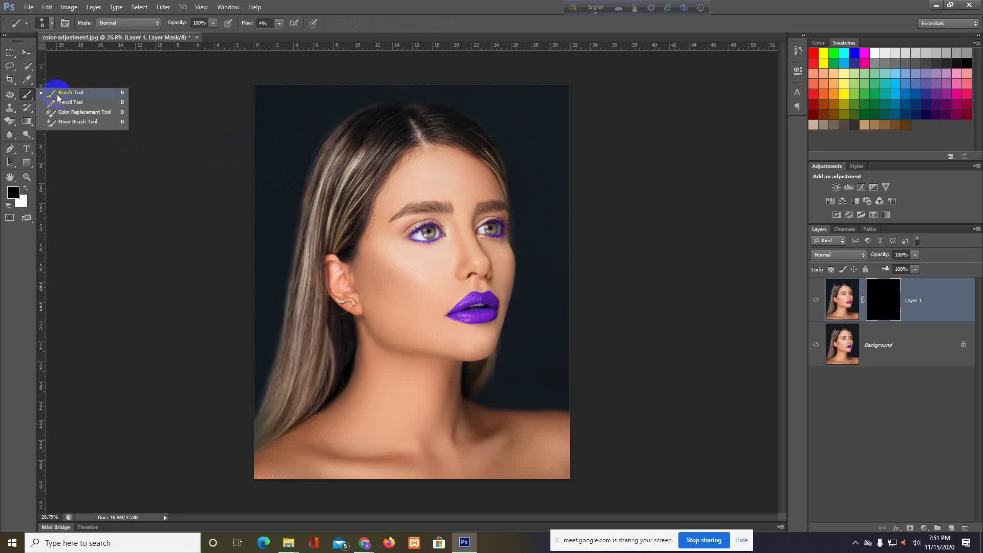
pyautogui.click(51, 91)
pyautogui.press(']')
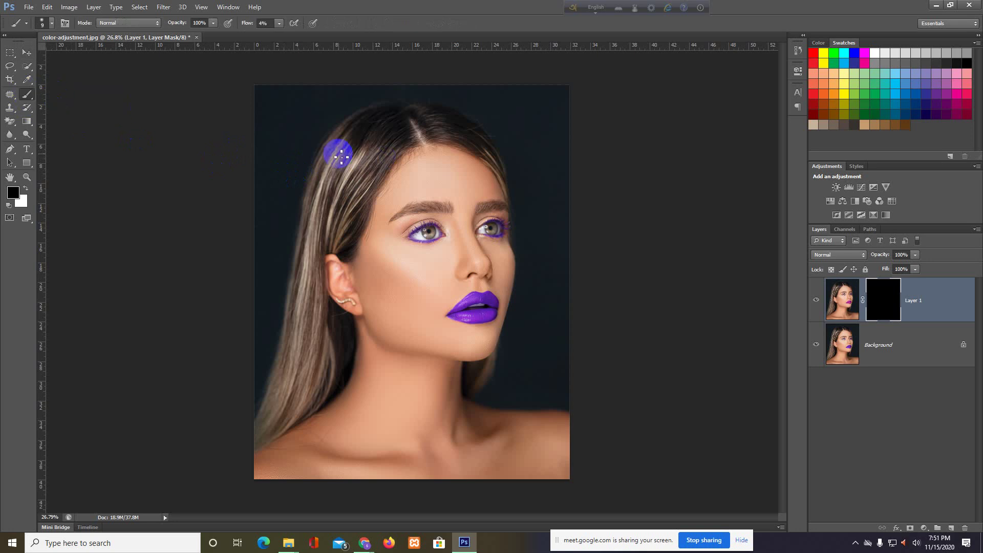
pyautogui.click(52, 24)
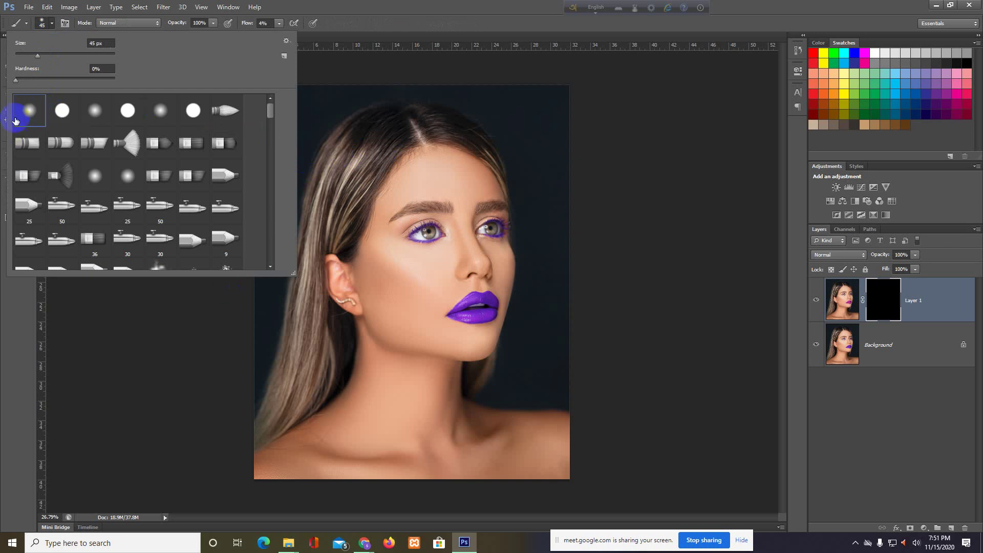
pyautogui.click(23, 114)
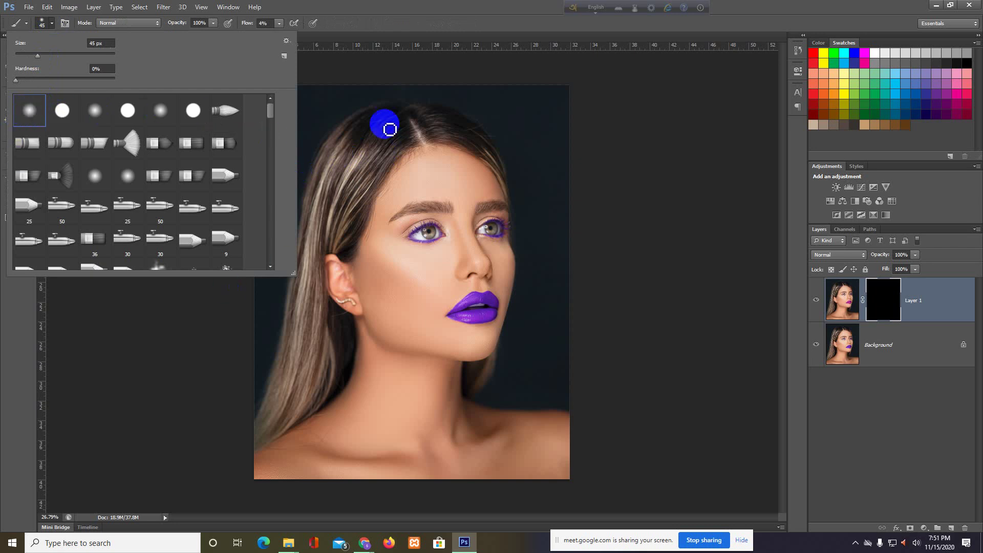
pyautogui.click(278, 27)
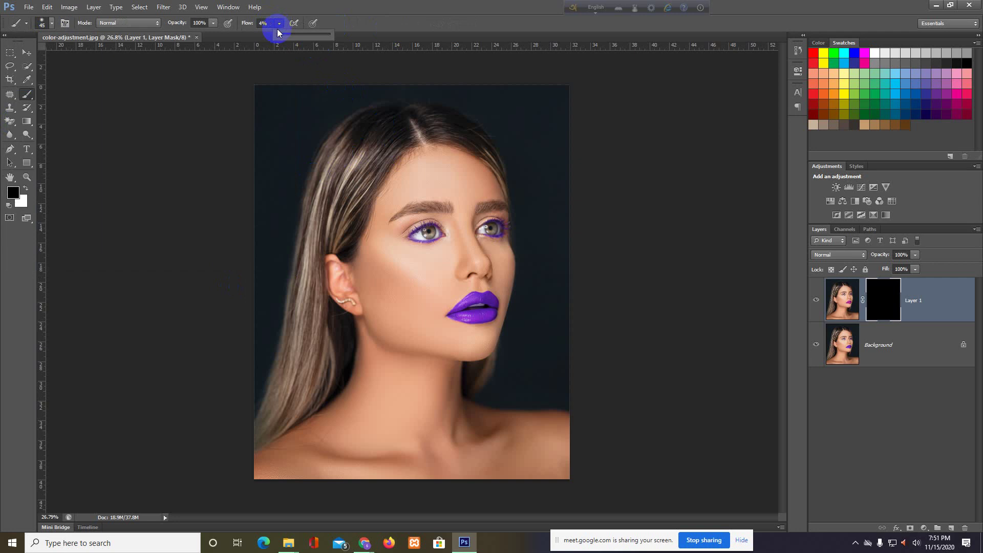
pyautogui.moveTo(279, 35); pyautogui.dragTo(354, 31)
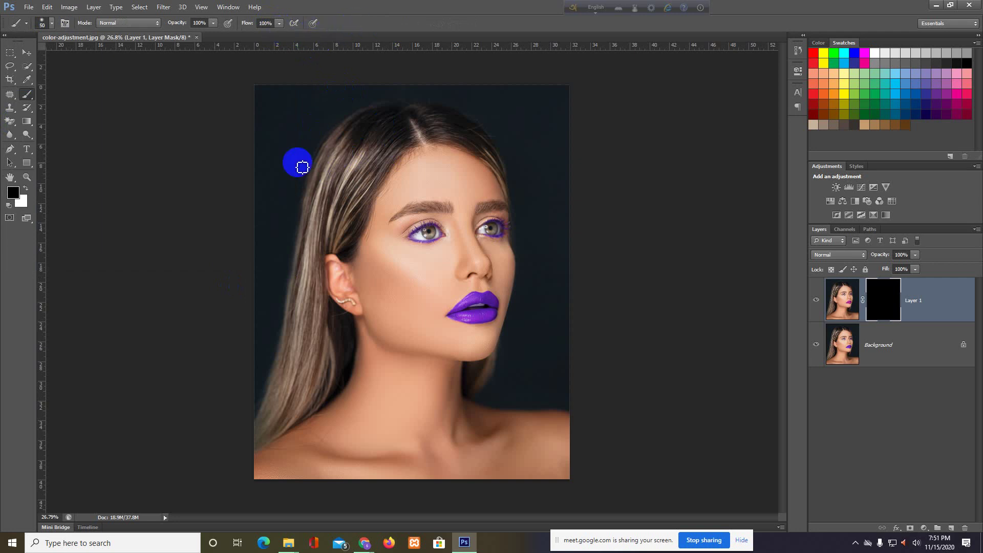
pyautogui.press(']')
pyautogui.press(']')
pyautogui.press(']')
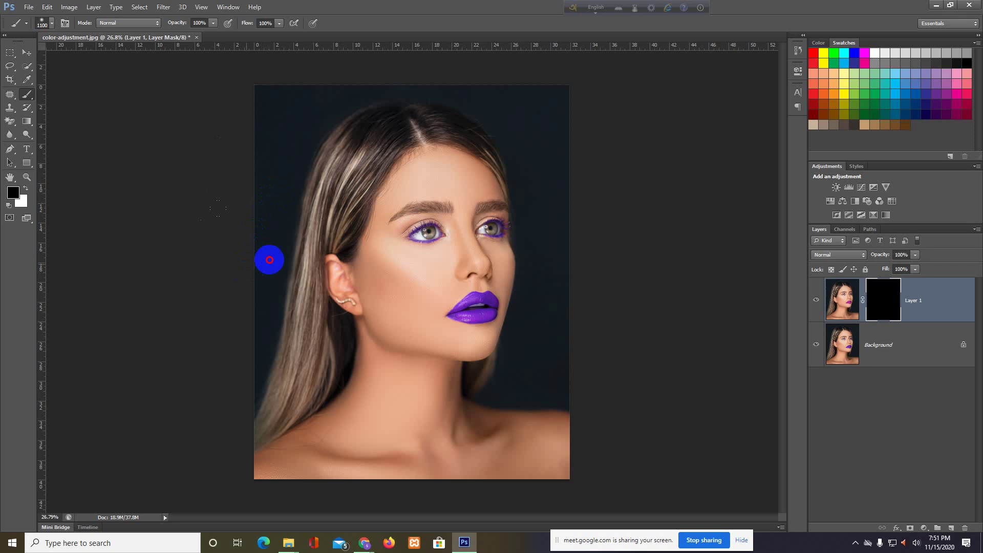
pyautogui.click(418, 261)
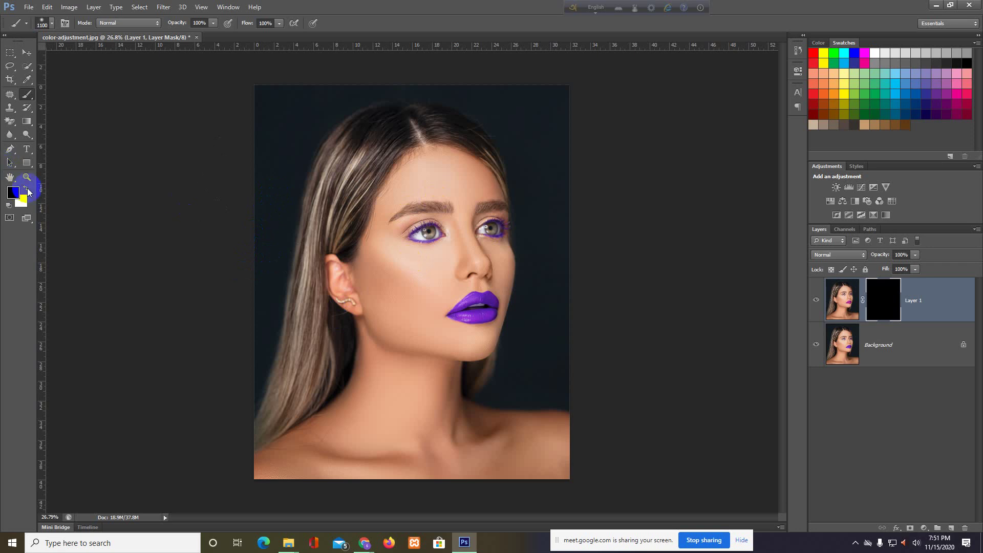
# - Set white as the foreground colour and paint over the face on Layer 1's mask
pyautogui.press('d')
pyautogui.click(359, 391)
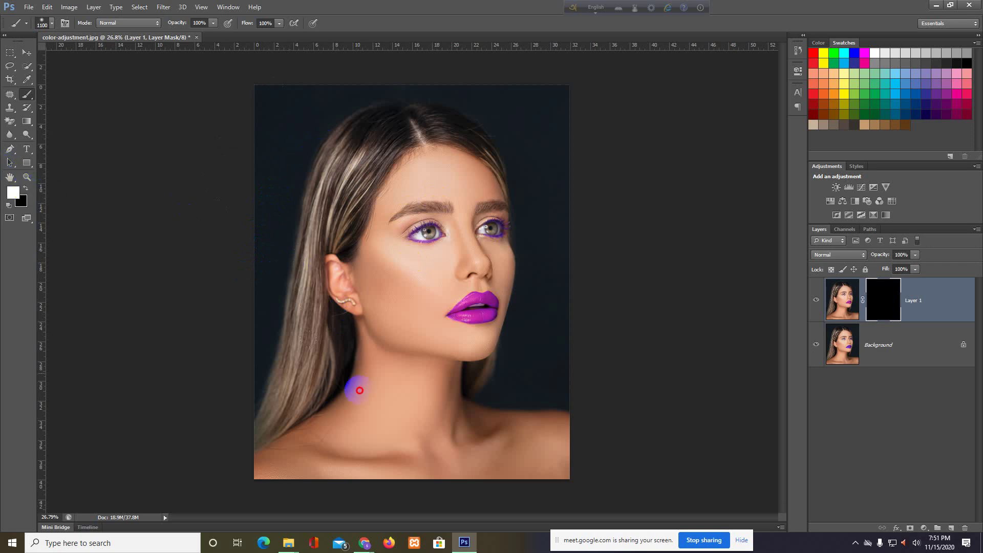
pyautogui.click(467, 330)
pyautogui.moveTo(368, 270); pyautogui.dragTo(345, 226)
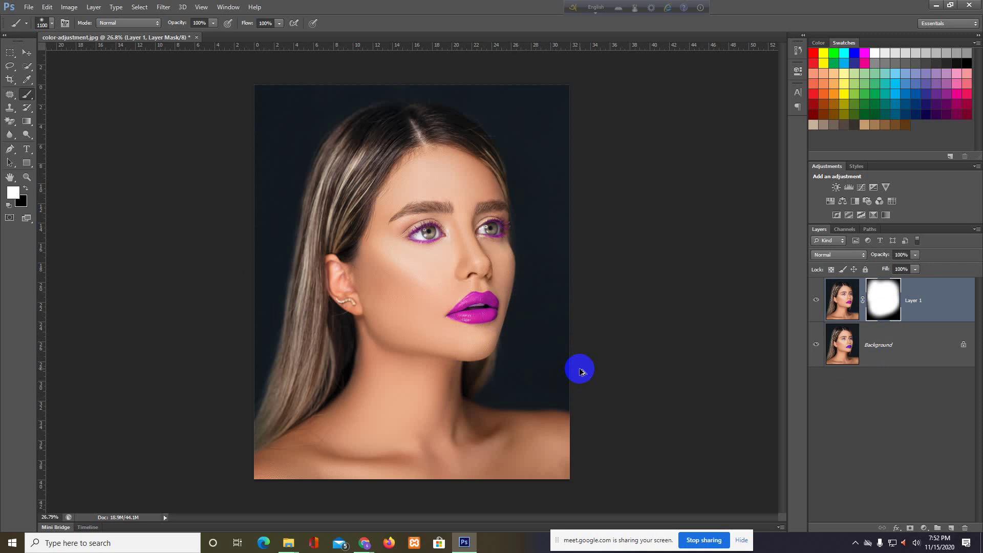
# - Undo and redo the painted reveal to compare, then keep painting the mask almost entirely white
pyautogui.hotkey('ctrl', 'BackSpace')
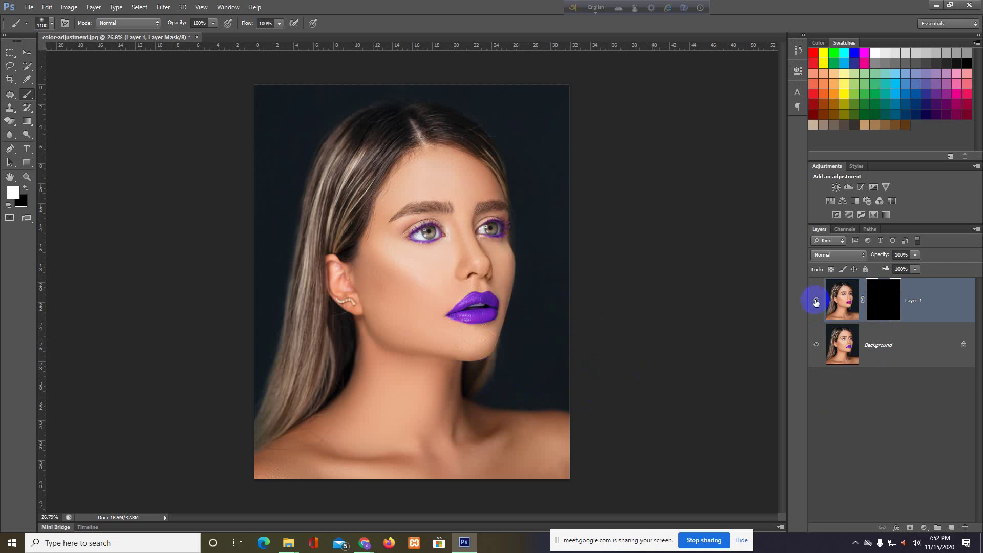
pyautogui.hotkey('ctrl', 'z')
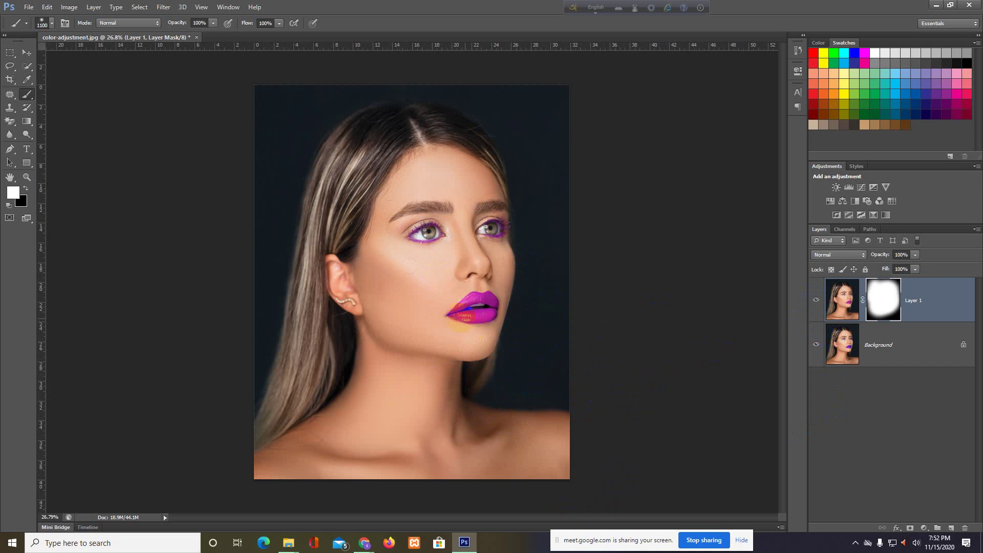
pyautogui.click(425, 263)
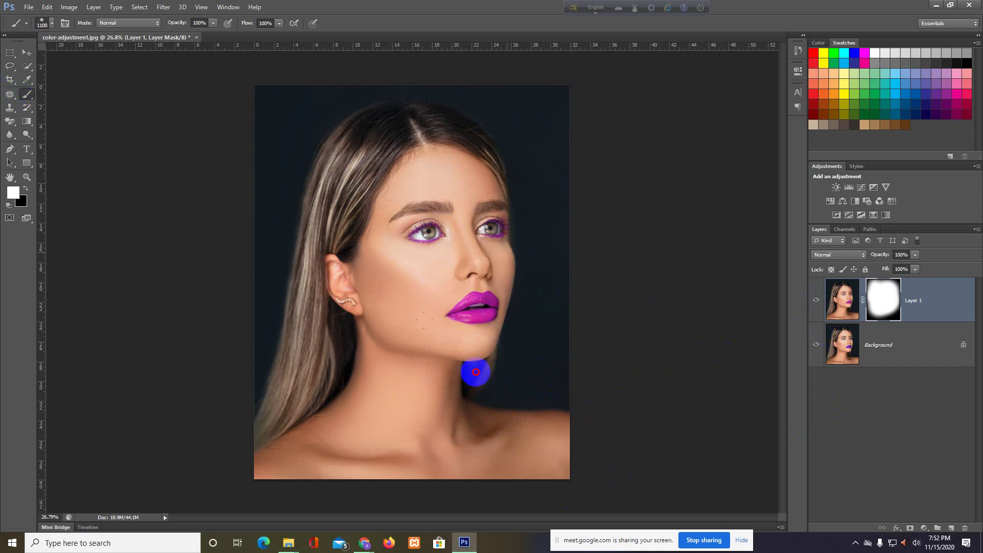
pyautogui.click(895, 292)
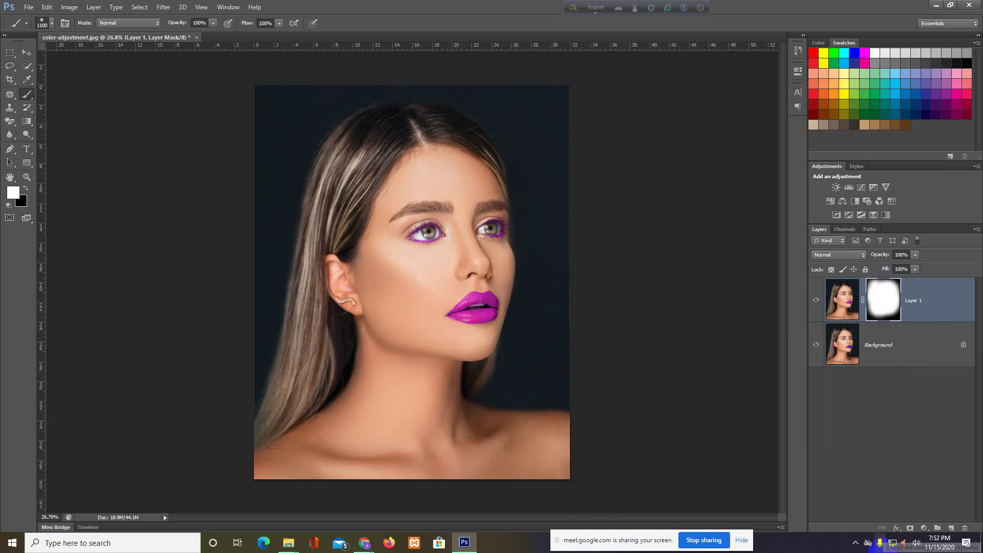
pyautogui.click(885, 298)
pyautogui.click(441, 268)
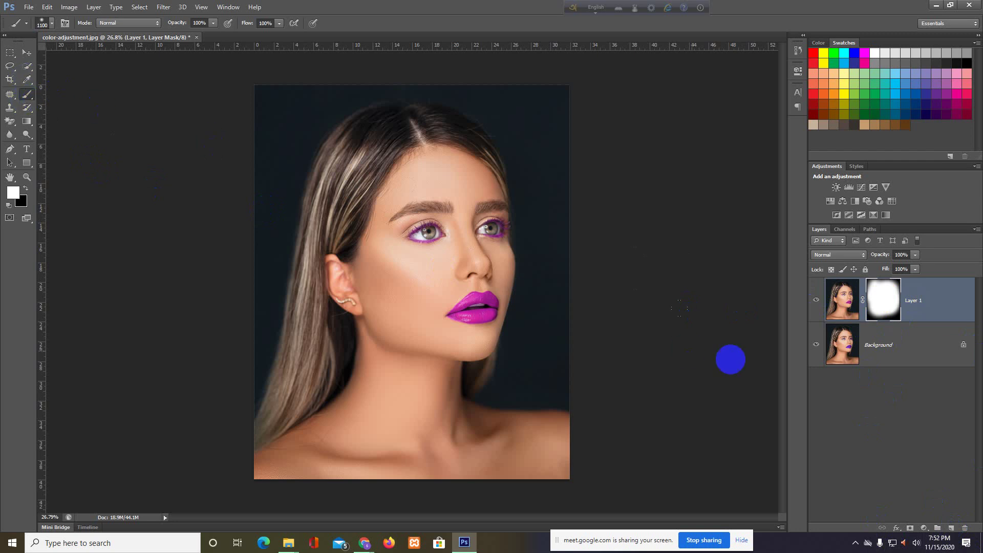
# - Open the pexels-bhoopal bridal JPG from Downloads as a second document
pyautogui.click(67, 7)
pyautogui.moveTo(84, 33)
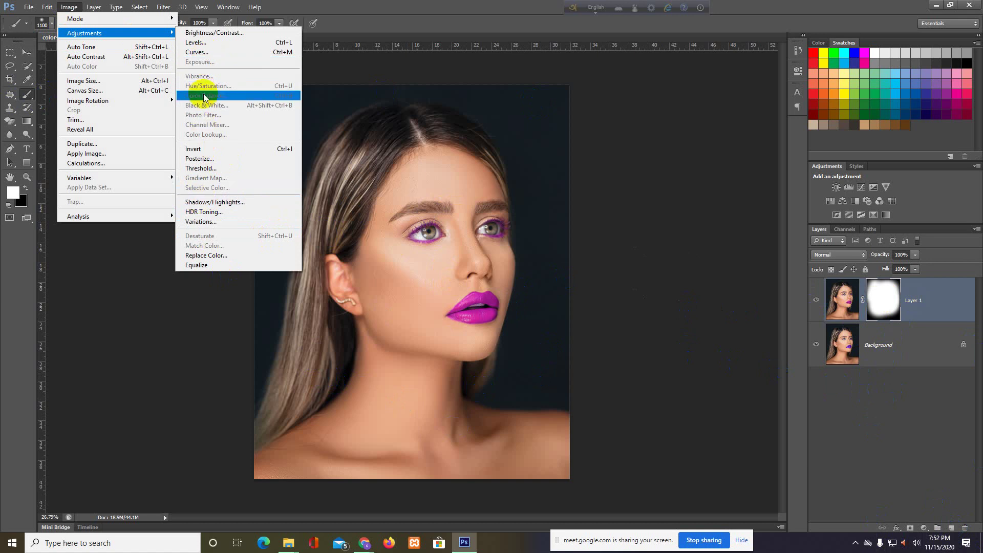
pyautogui.click(5, 348)
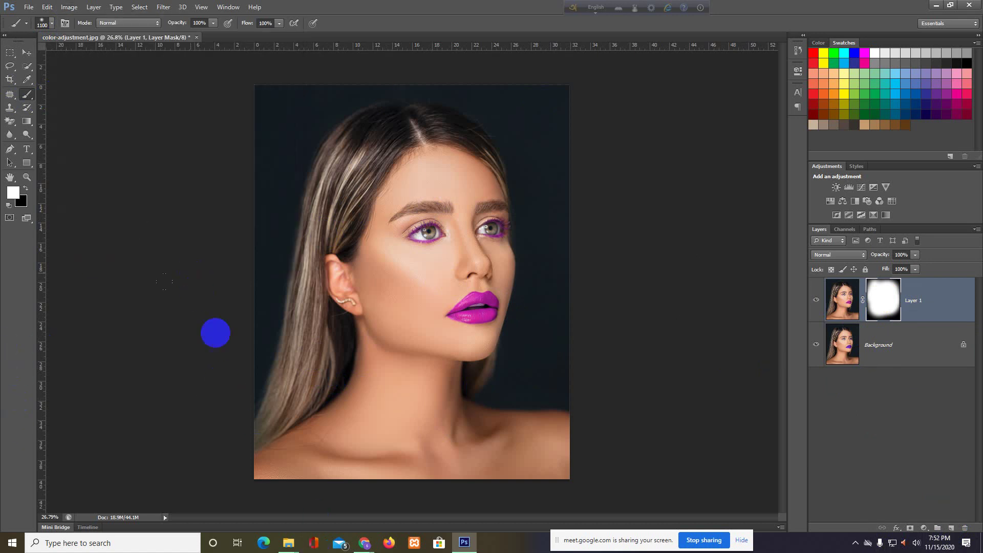
pyautogui.click(30, 7)
pyautogui.click(23, 28)
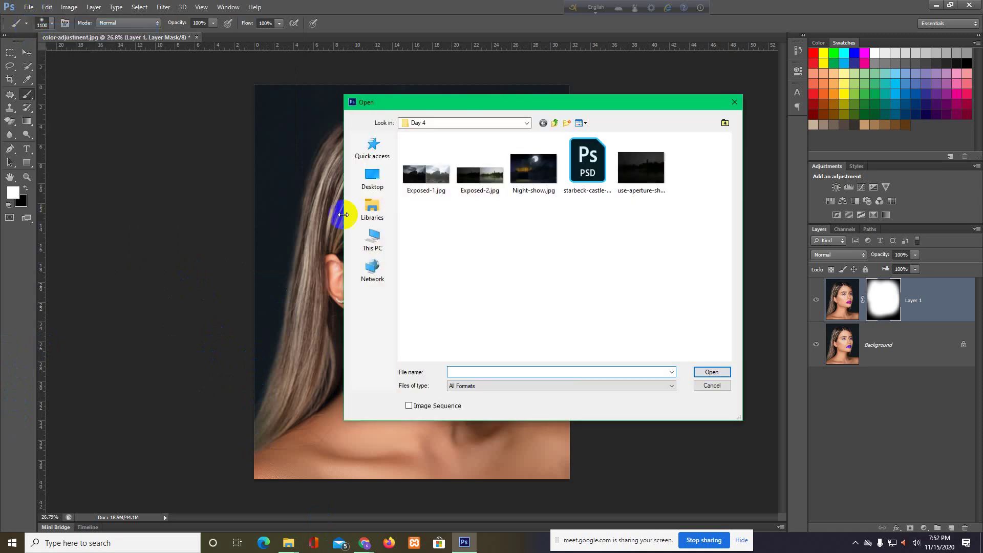
pyautogui.click(372, 236)
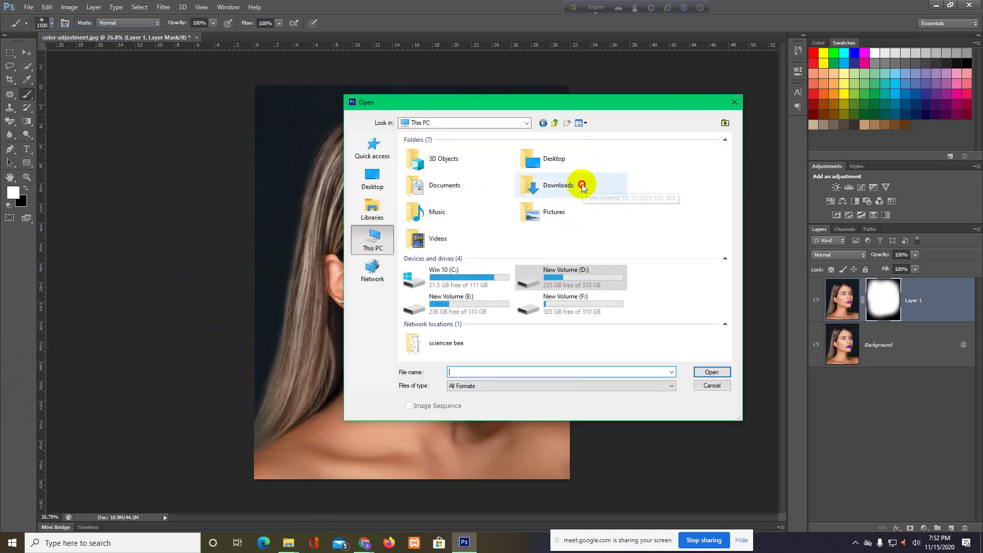
pyautogui.doubleClick(582, 186)
pyautogui.click(458, 171)
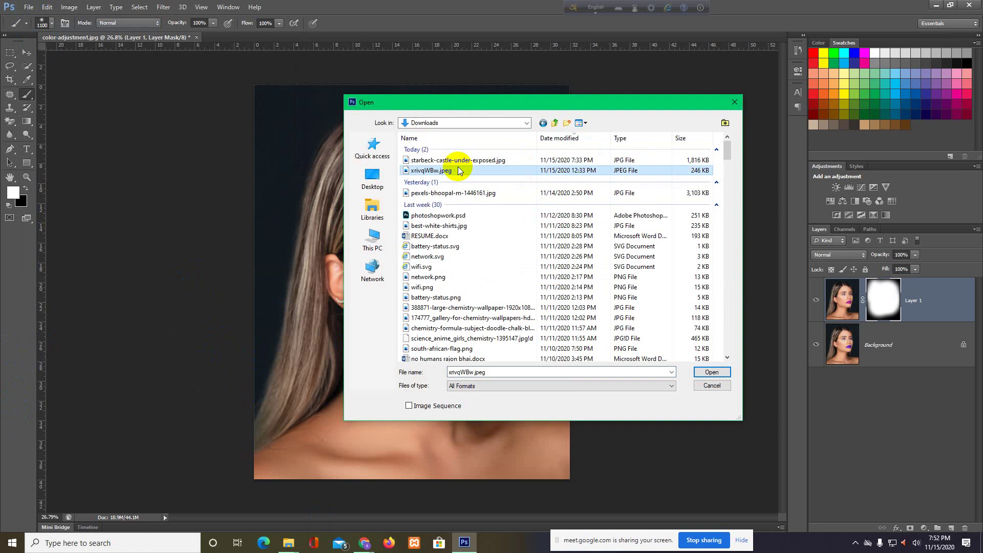
pyautogui.click(458, 193)
pyautogui.click(702, 370)
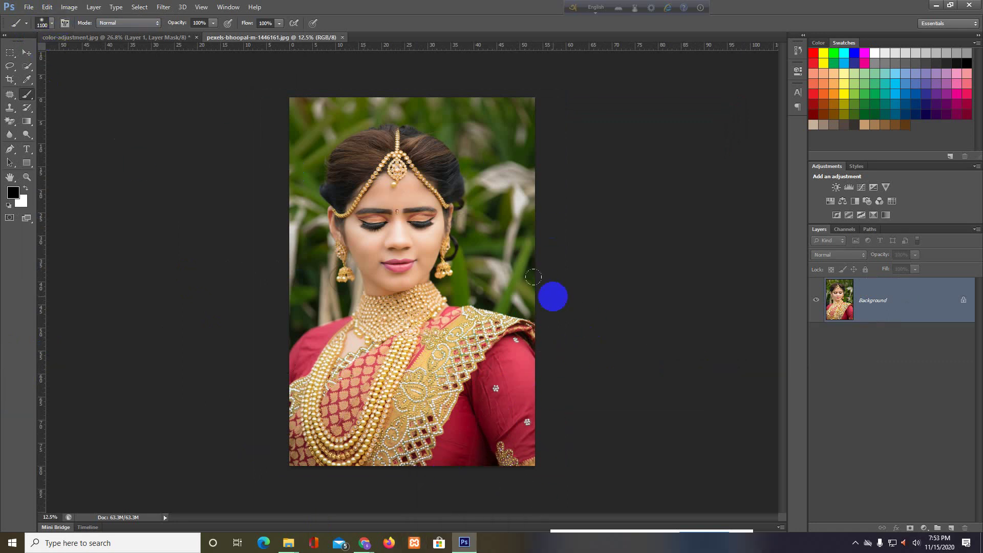
# - Duplicate the bridal photo to Layer 1 and desaturate that copy to grayscale
pyautogui.hotkey('ctrl', 'j')
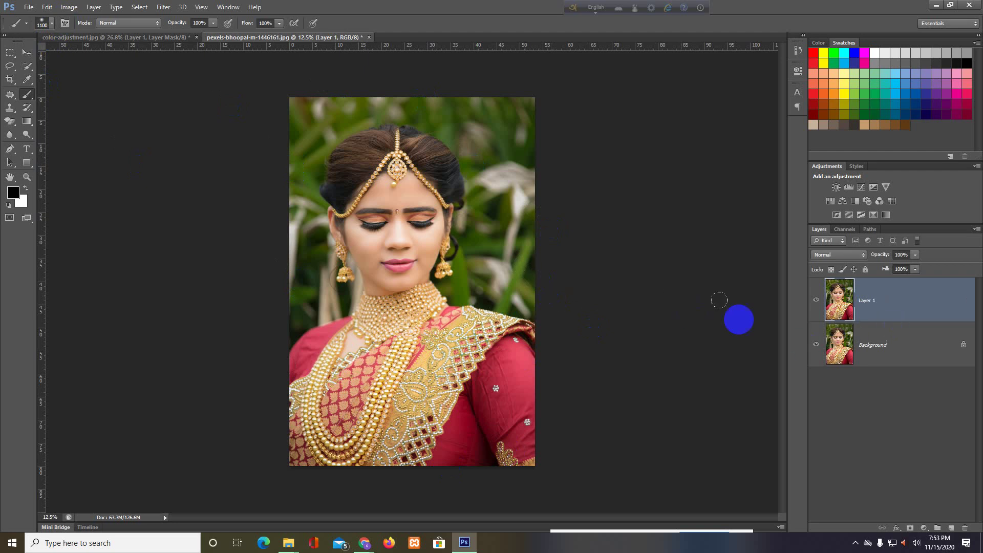
pyautogui.click(94, 7)
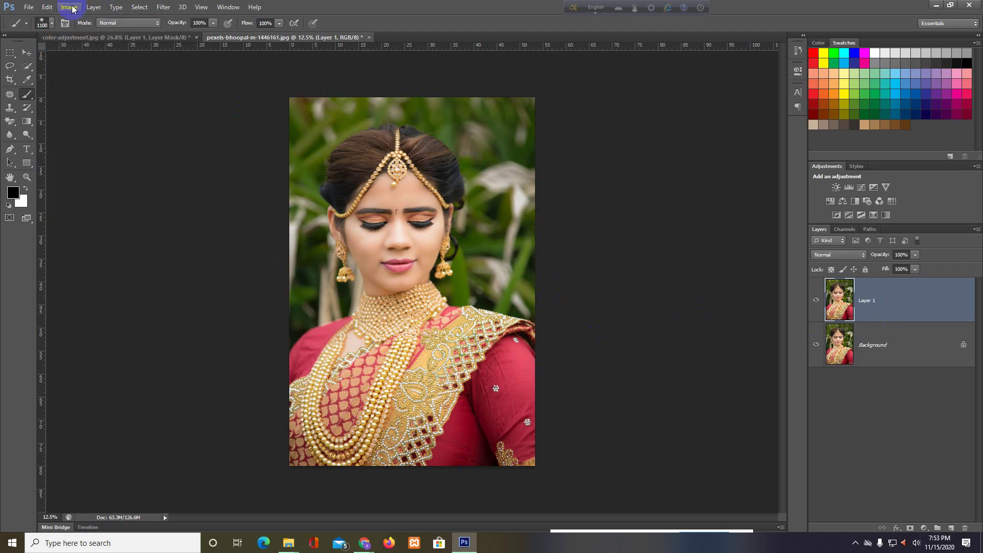
pyautogui.click(72, 7)
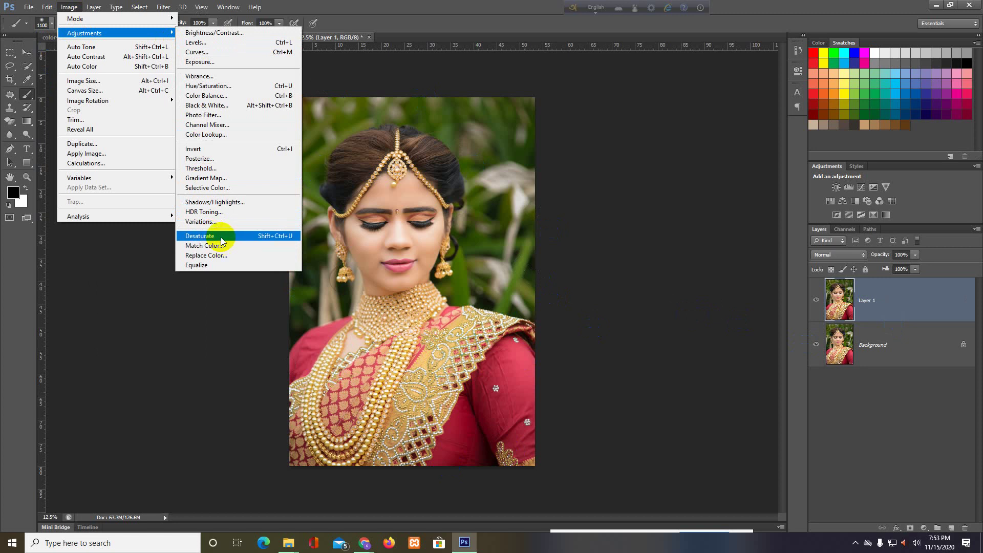
pyautogui.click(222, 241)
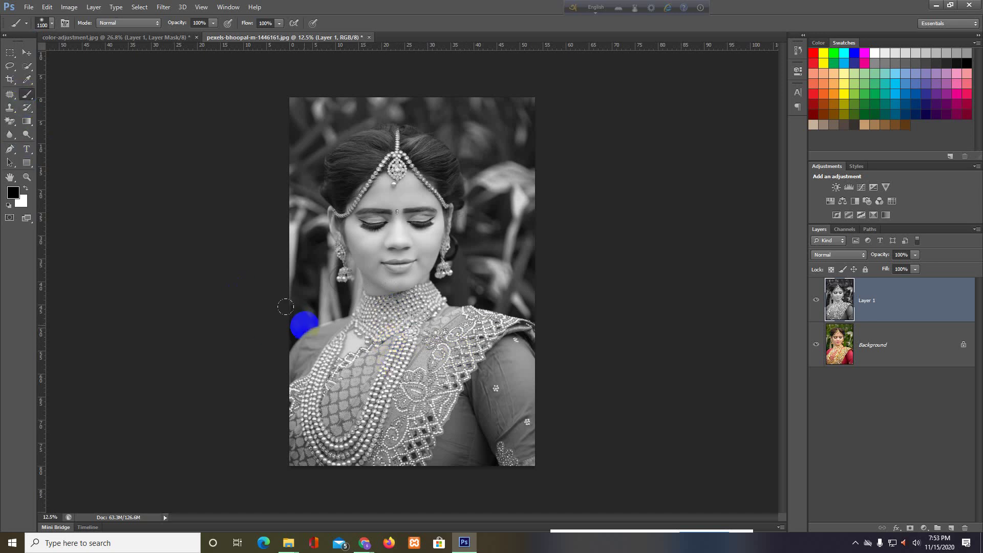
# - Try black and white test strokes on the shoulder and an empty layer group, undoing each
pyautogui.moveTo(259, 303); pyautogui.dragTo(318, 321)
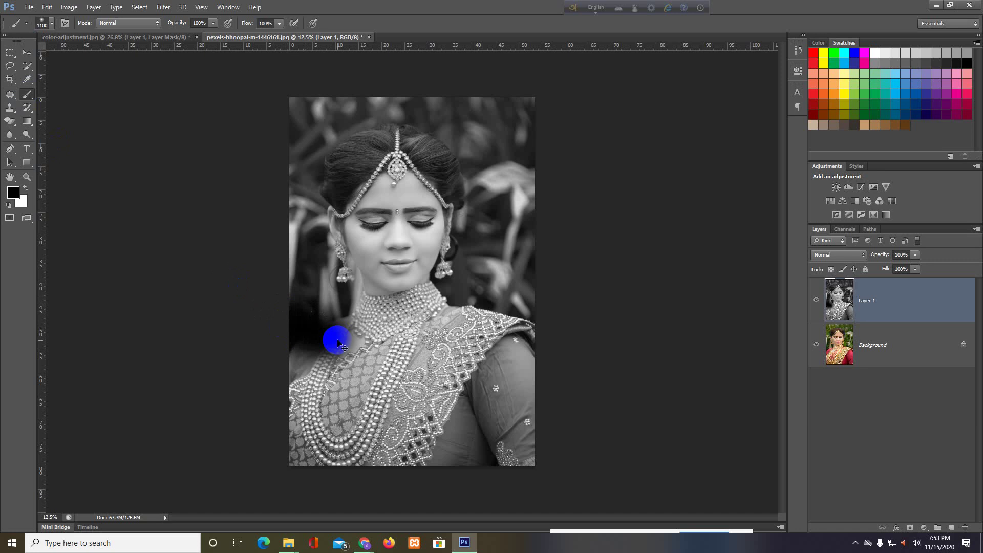
pyautogui.hotkey('ctrl', 'z')
pyautogui.click(25, 188)
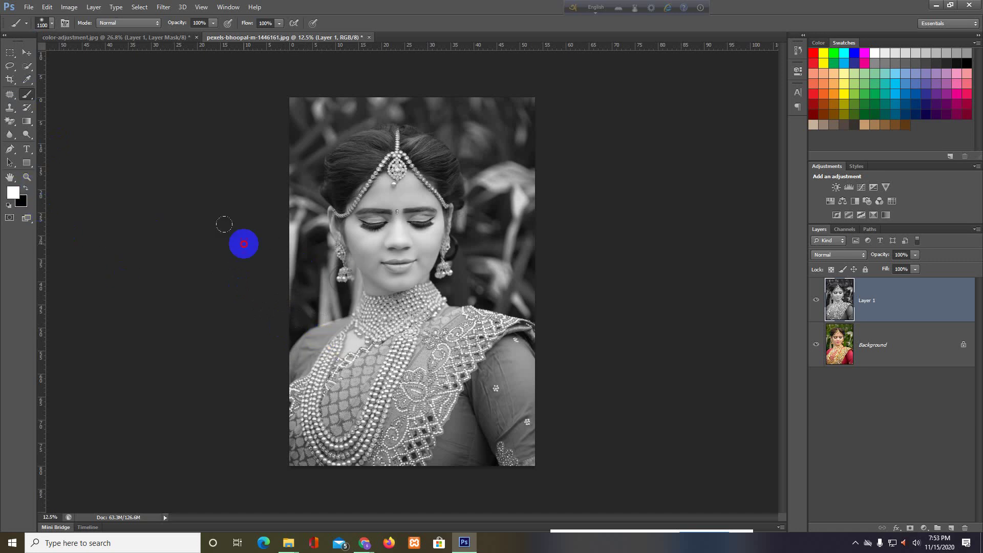
pyautogui.moveTo(223, 224); pyautogui.dragTo(368, 309)
pyautogui.hotkey('ctrl', 'z')
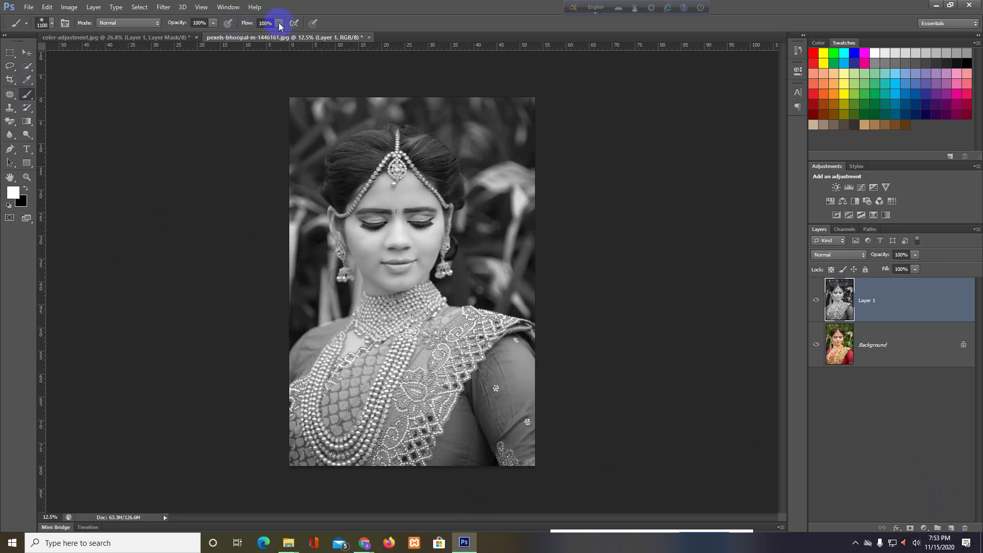
pyautogui.click(27, 191)
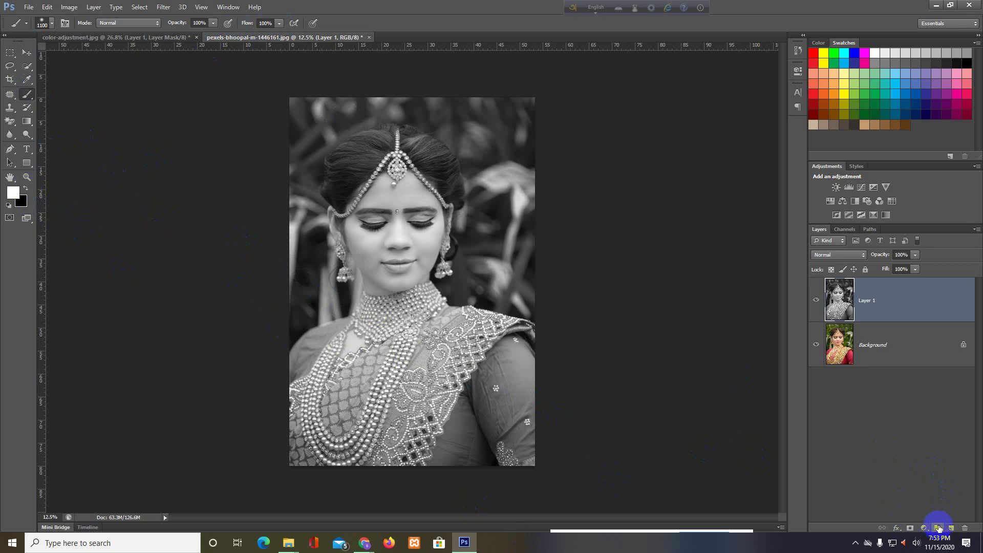
pyautogui.click(938, 528)
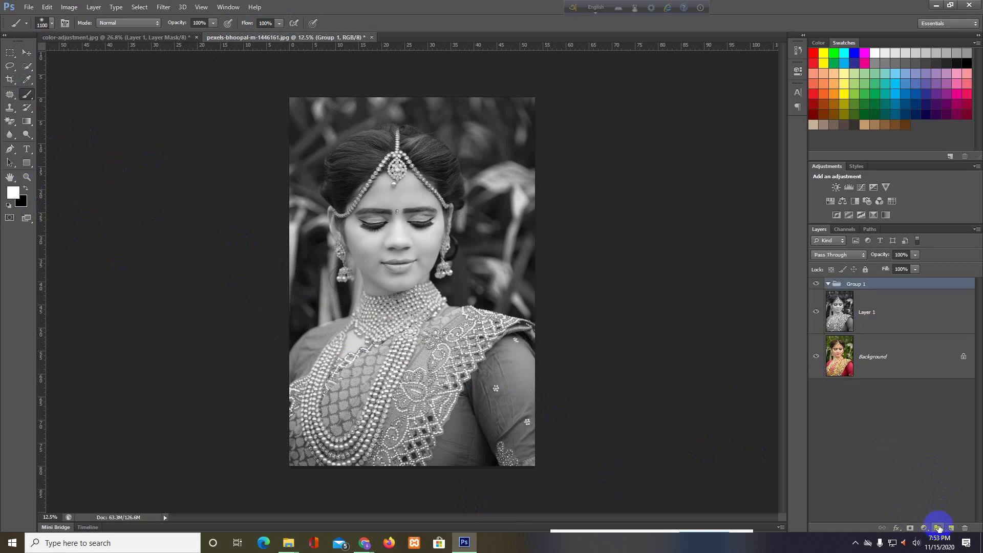
pyautogui.hotkey('ctrl', 'z')
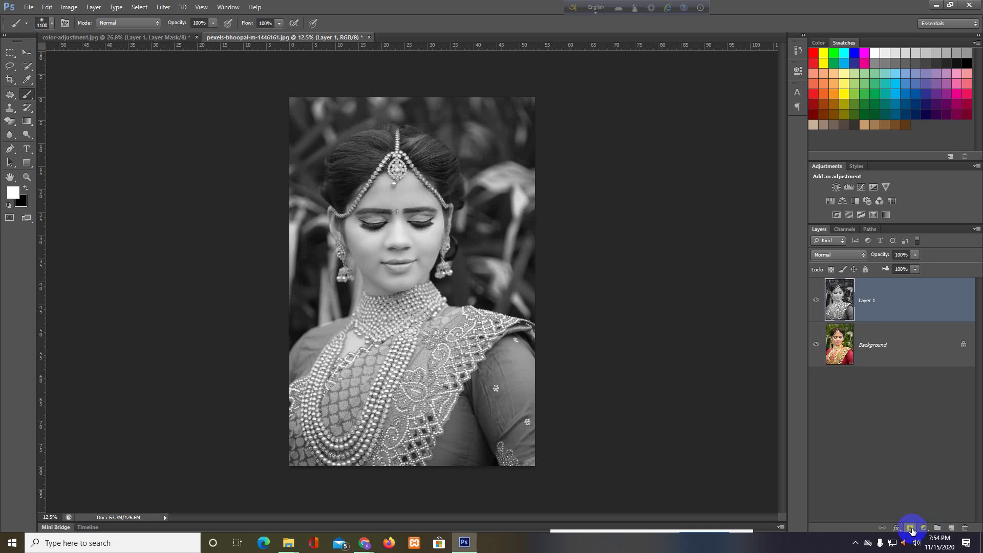
# - Add a white mask to Layer 1 and trial a black colour-reveal stroke on the face
pyautogui.click(911, 528)
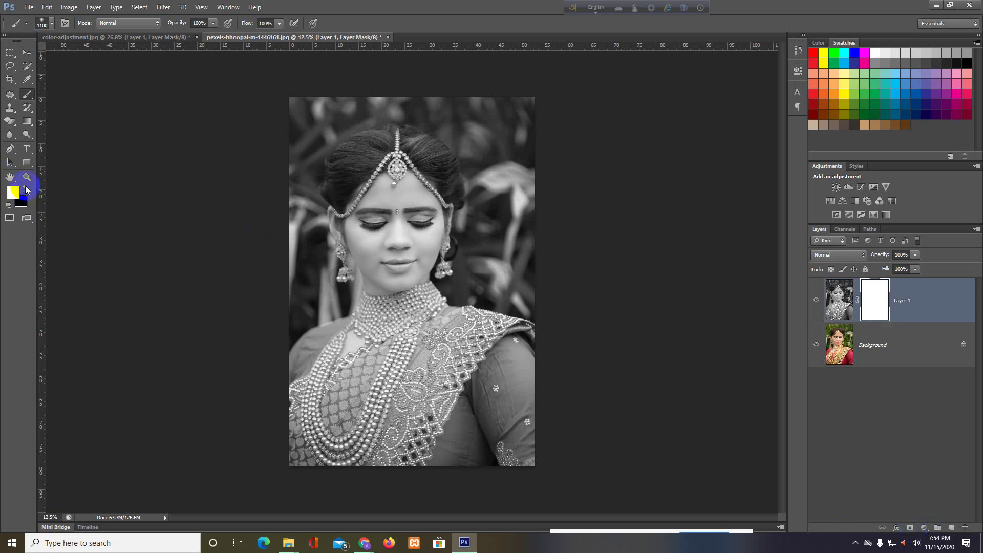
pyautogui.click(25, 189)
pyautogui.moveTo(333, 236)
pyautogui.mouseDown()
pyautogui.moveTo(290, 198)
pyautogui.moveTo(383, 238)
pyautogui.mouseUp()
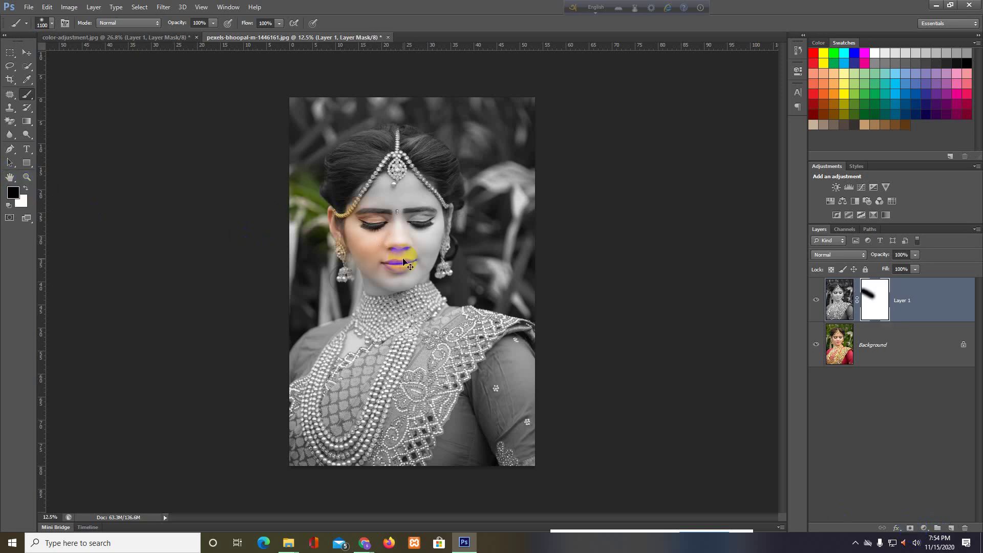
pyautogui.click(23, 191)
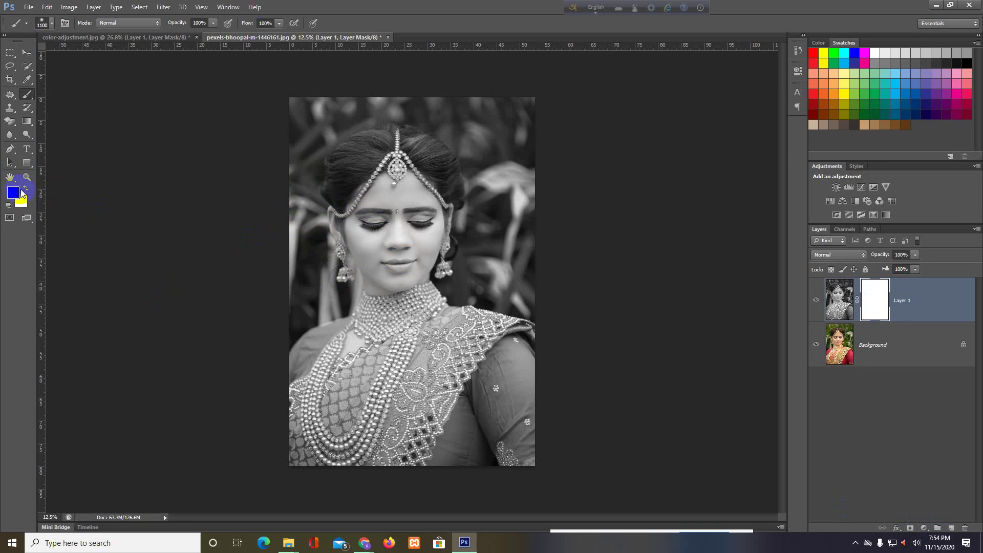
pyautogui.press('d')
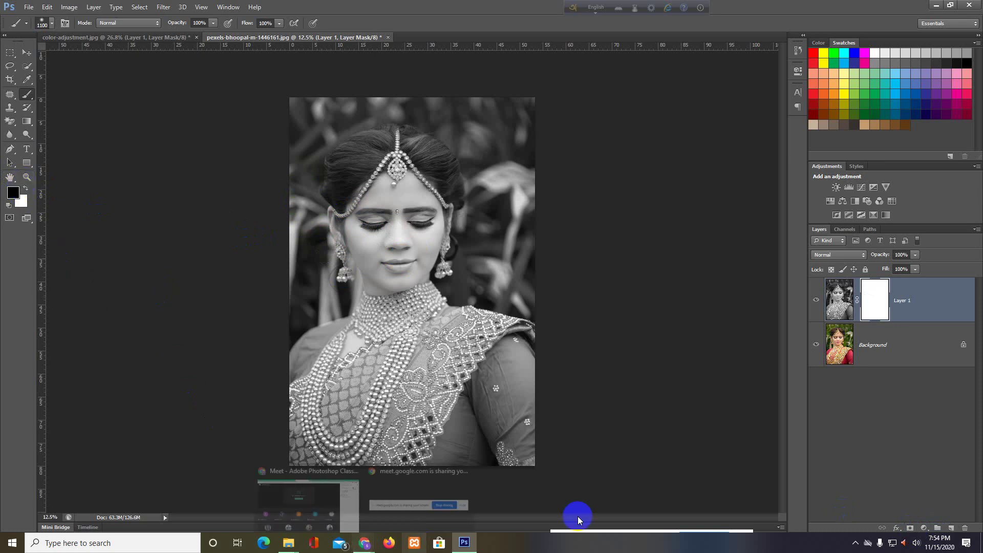
pyautogui.click(888, 307)
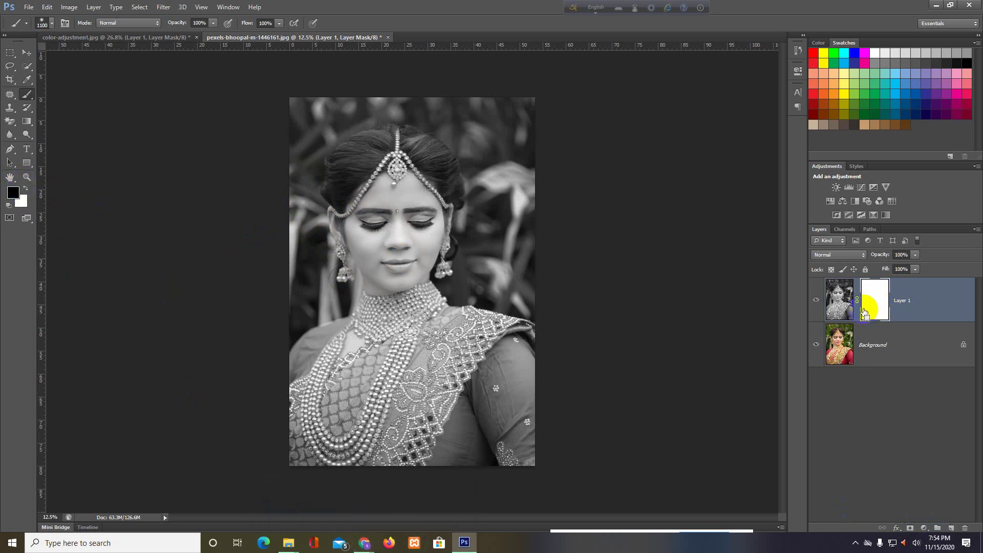
pyautogui.hotkey('ctrl', 'z')
# - Revert to before the mask, add a fresh white mask to Layer 1, and undo a test reveal
pyautogui.moveTo(864, 313); pyautogui.dragTo(965, 527)
pyautogui.press('x')
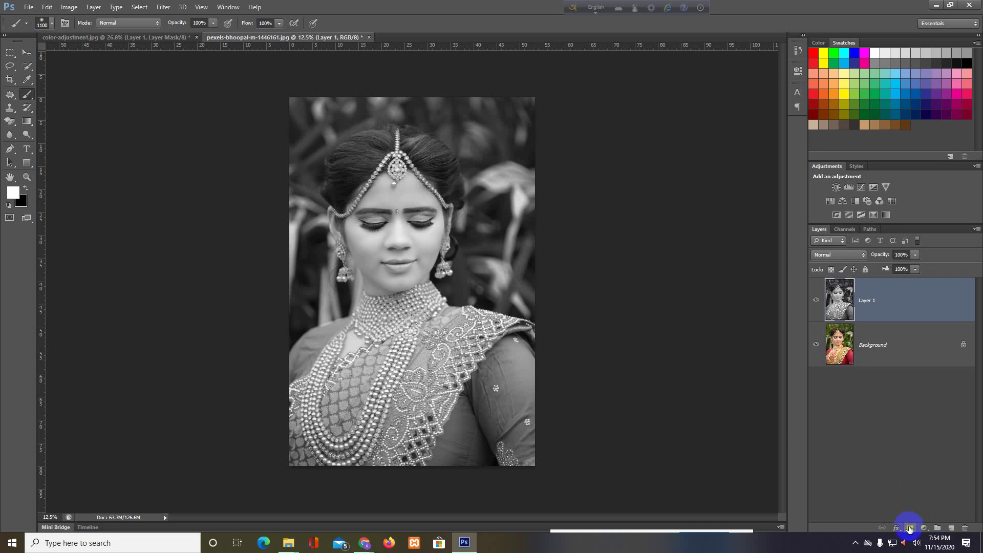
pyautogui.click(909, 528)
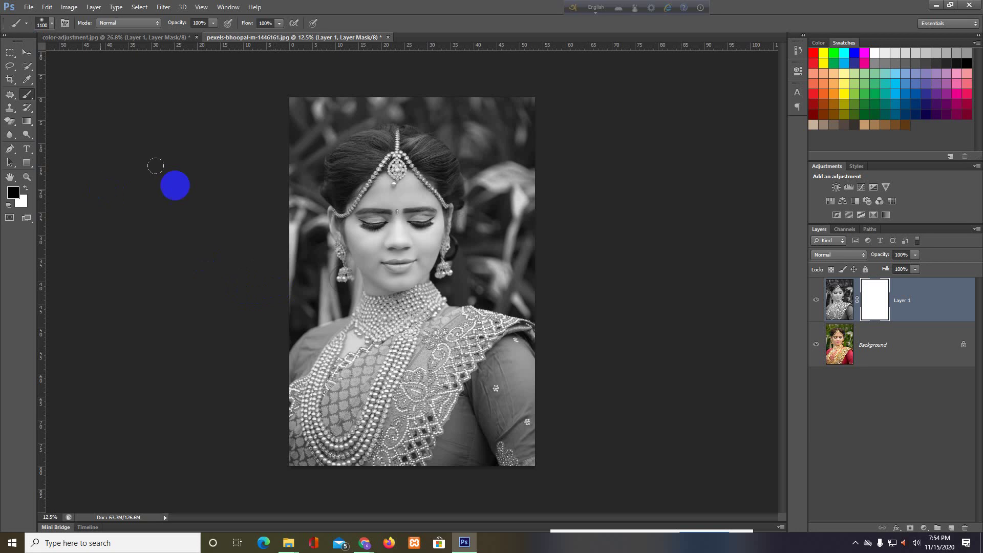
pyautogui.moveTo(274, 82); pyautogui.dragTo(307, 107)
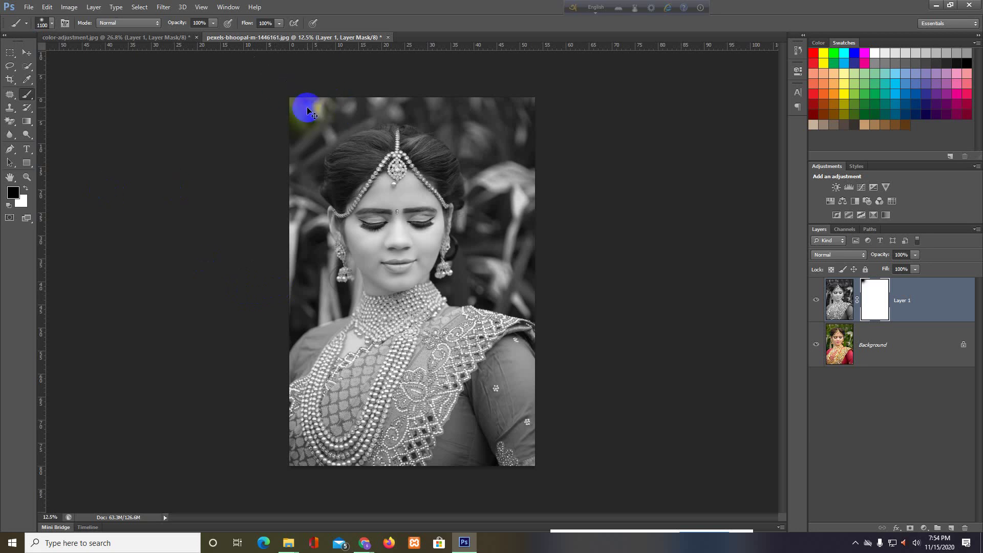
pyautogui.hotkey('ctrl', 'z')
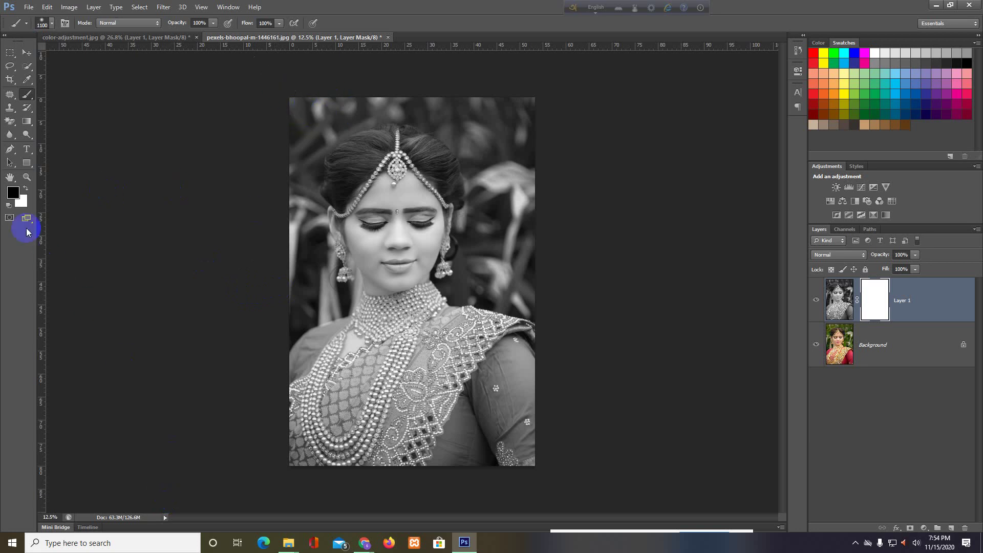
# - Reset colours to black and white and pick the Brush tool with a hard round 1100 px tip
pyautogui.click(17, 203)
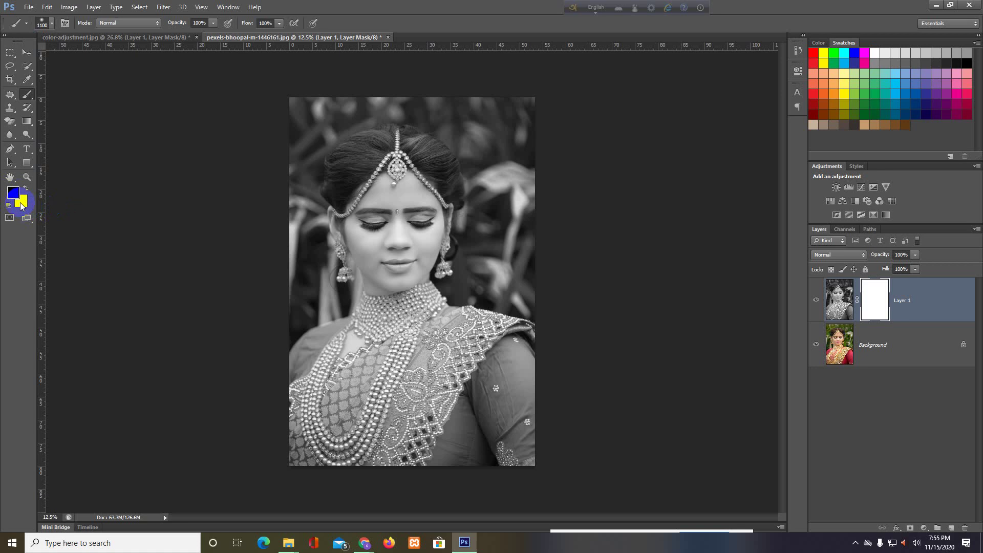
pyautogui.press('d')
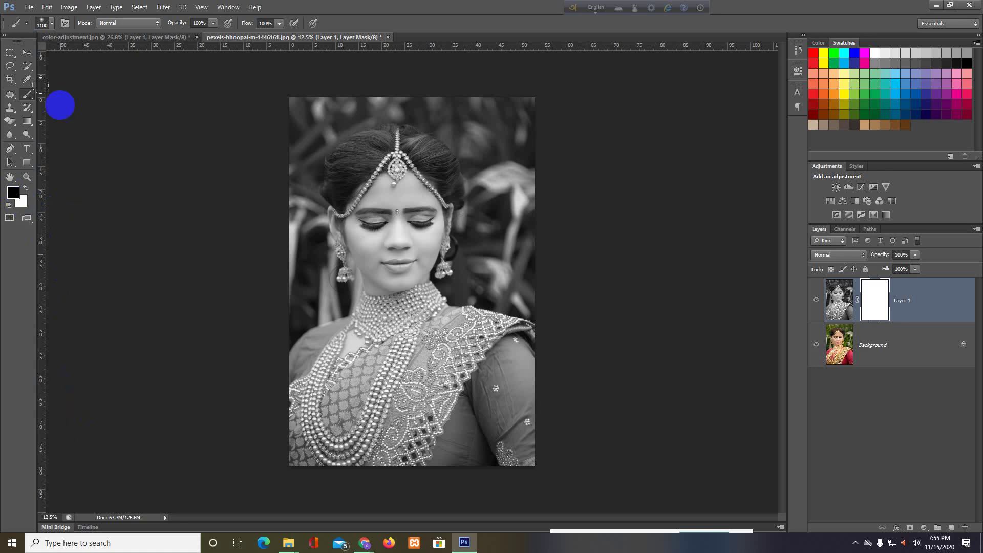
pyautogui.rightClick(32, 99)
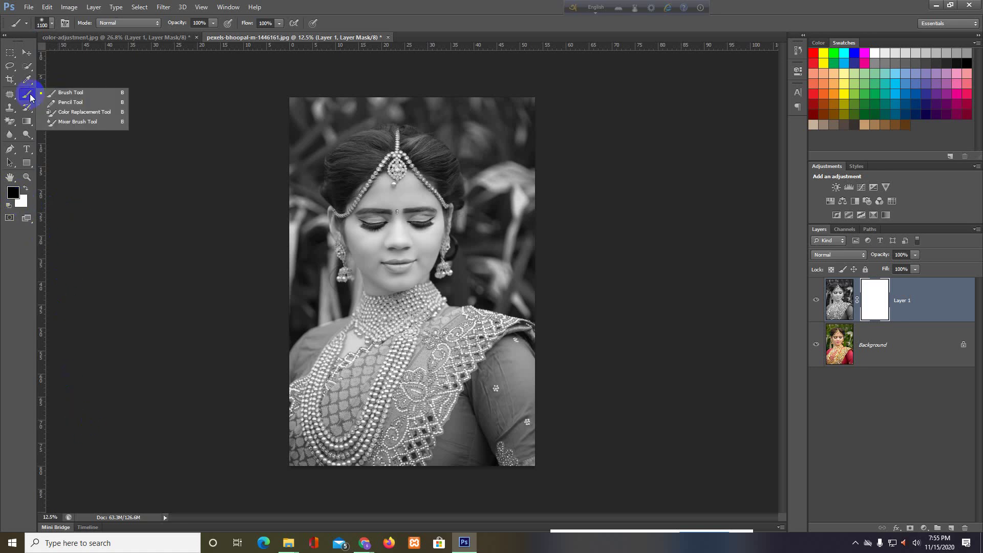
pyautogui.click(57, 91)
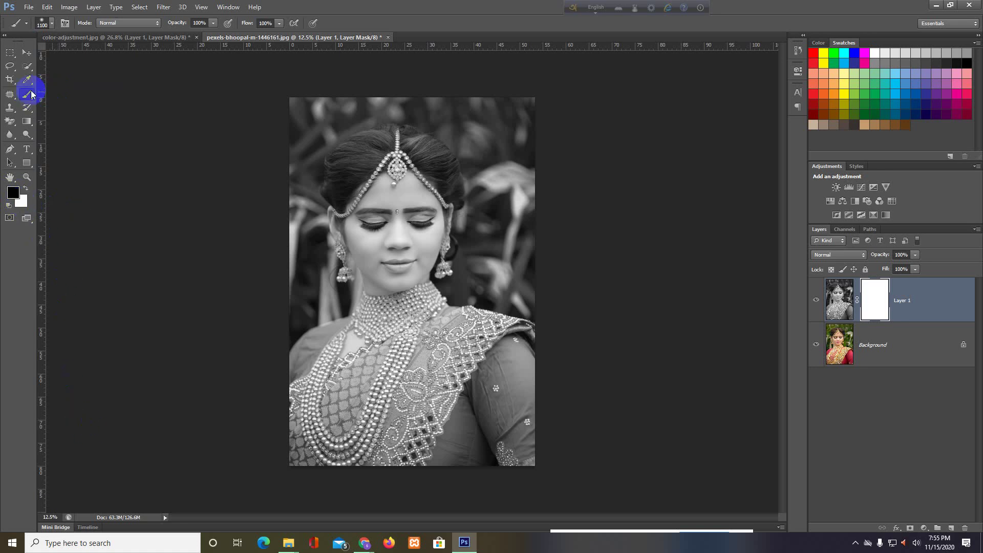
pyautogui.click(52, 24)
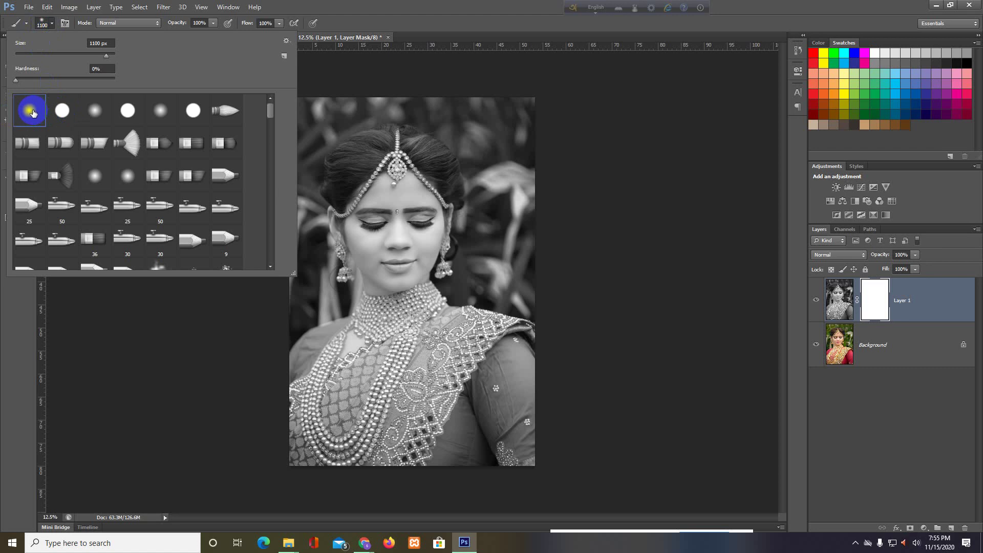
pyautogui.click(62, 110)
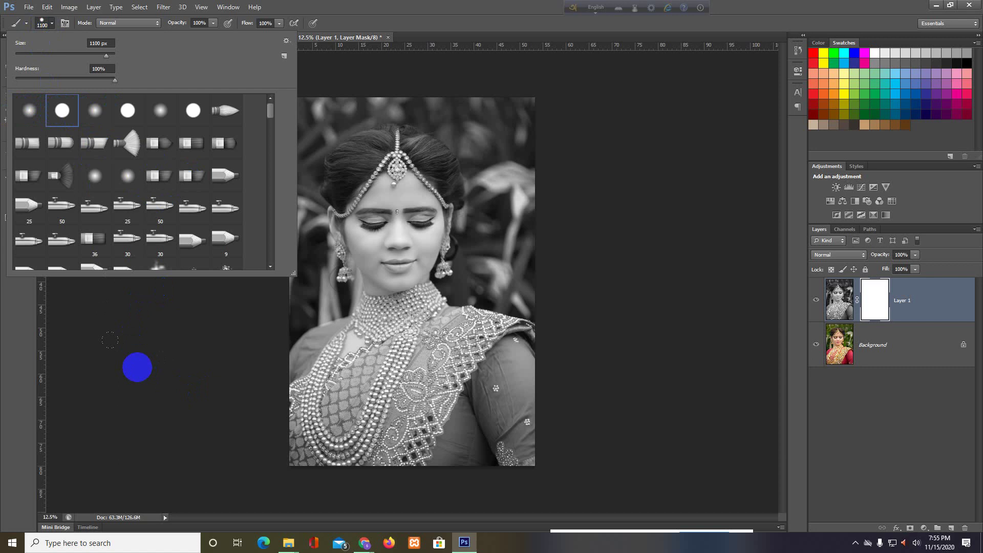
pyautogui.click(136, 367)
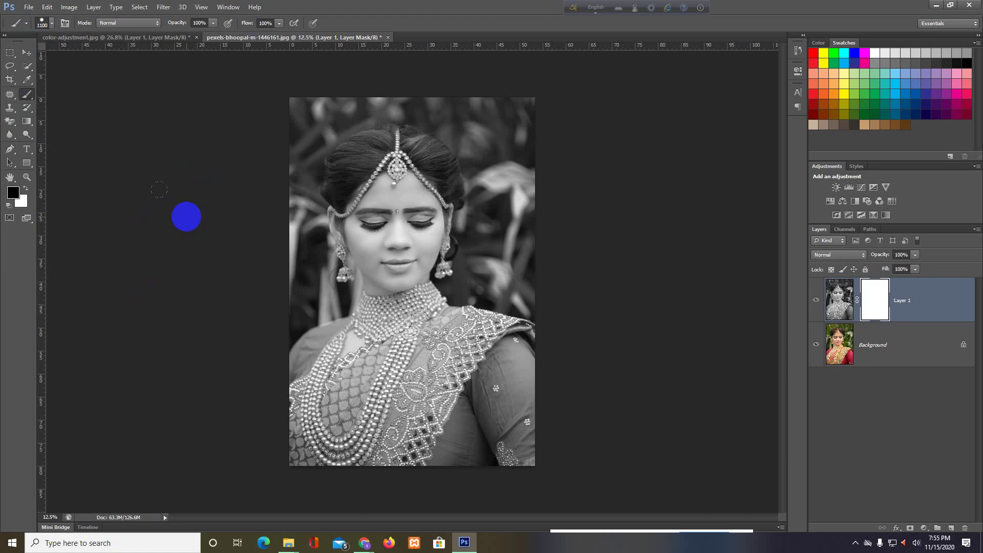
pyautogui.press('[')
pyautogui.press('[')
pyautogui.press('[')
pyautogui.press(']')
pyautogui.press(']')
pyautogui.press(']')
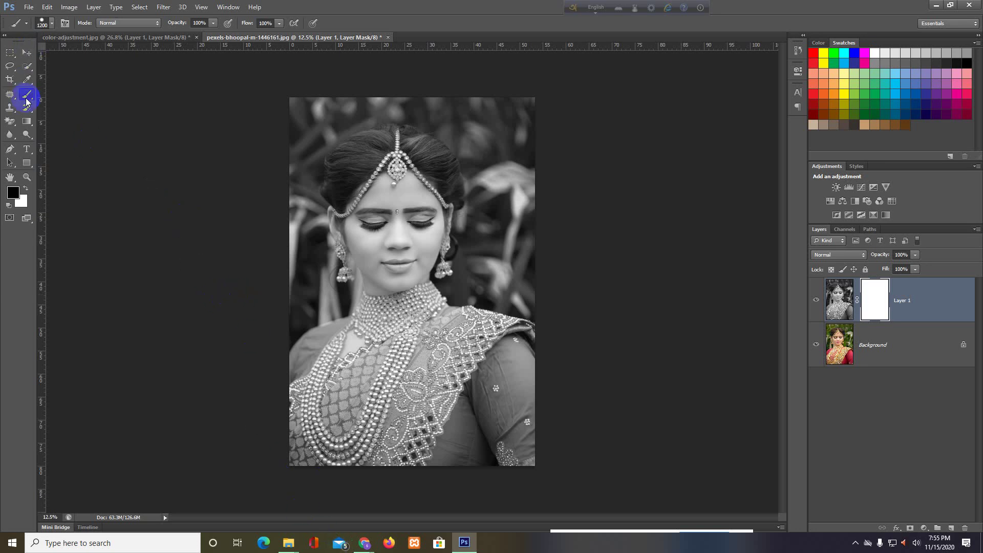
# - Adjust the brush Size slider in the preset picker, then shrink the brush to 15 px
pyautogui.click(52, 25)
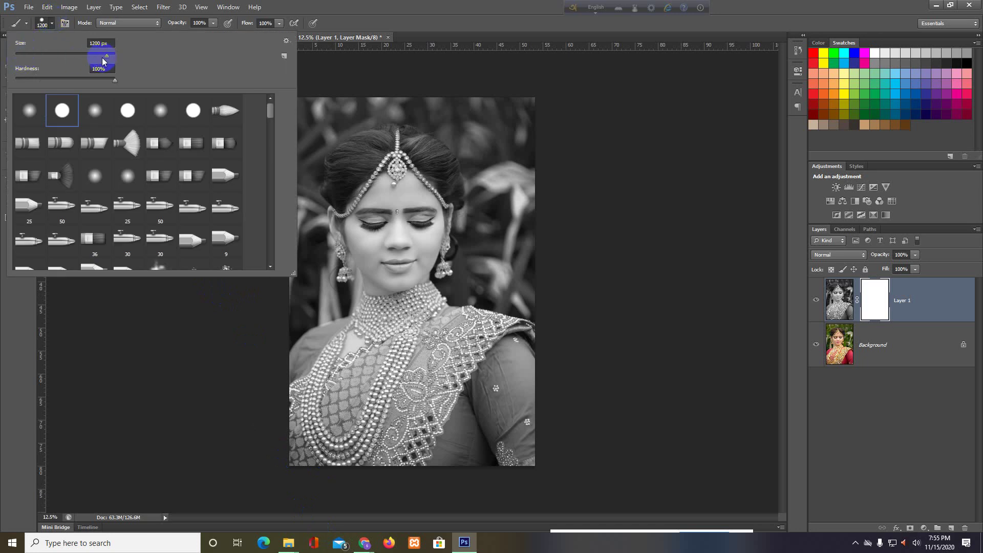
pyautogui.moveTo(107, 56); pyautogui.dragTo(54, 57)
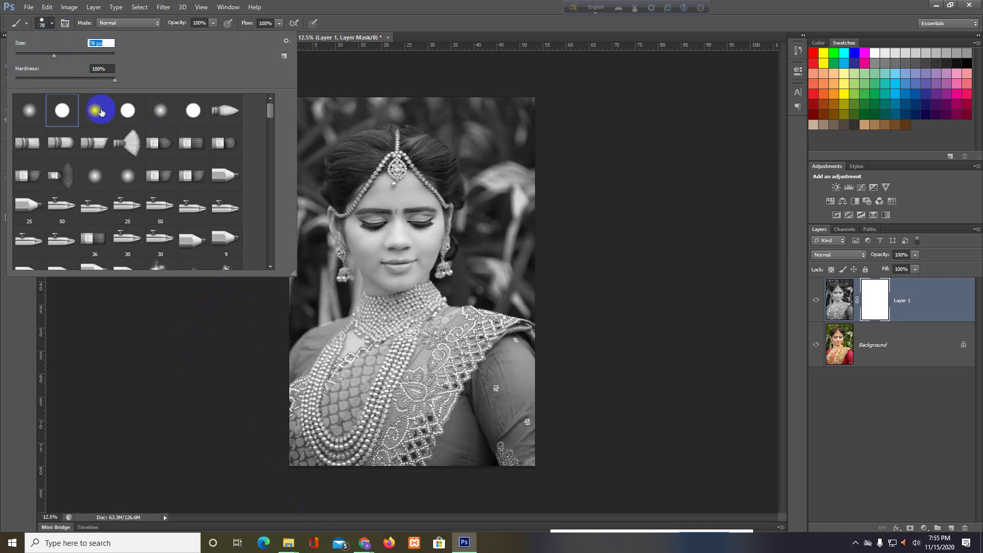
pyautogui.moveTo(54, 55); pyautogui.dragTo(90, 55)
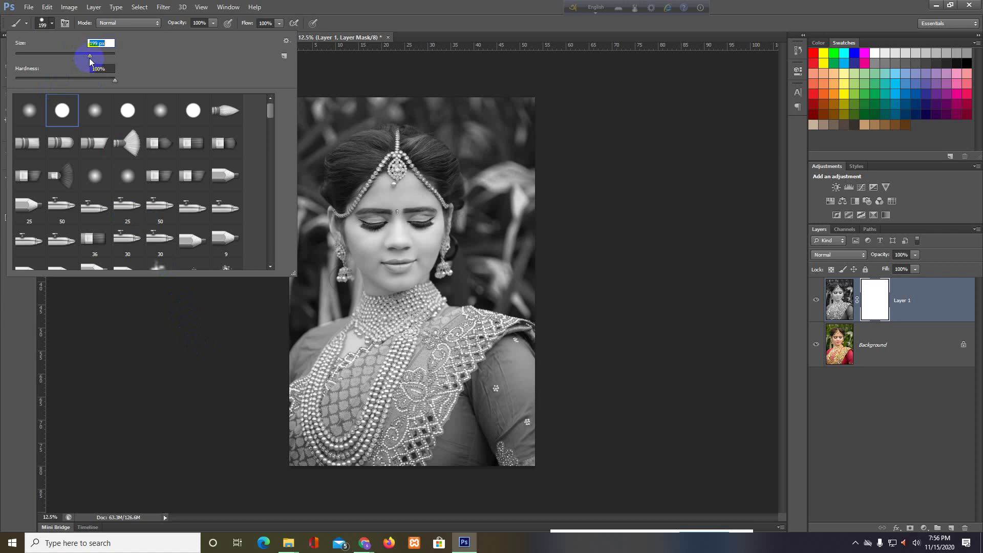
pyautogui.moveTo(122, 54); pyautogui.dragTo(63, 55)
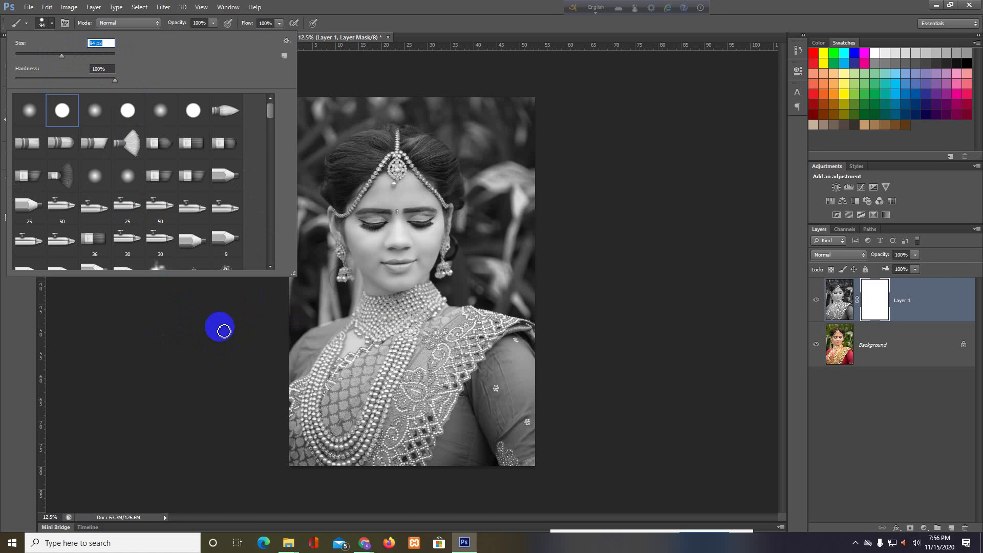
pyautogui.click(26, 324)
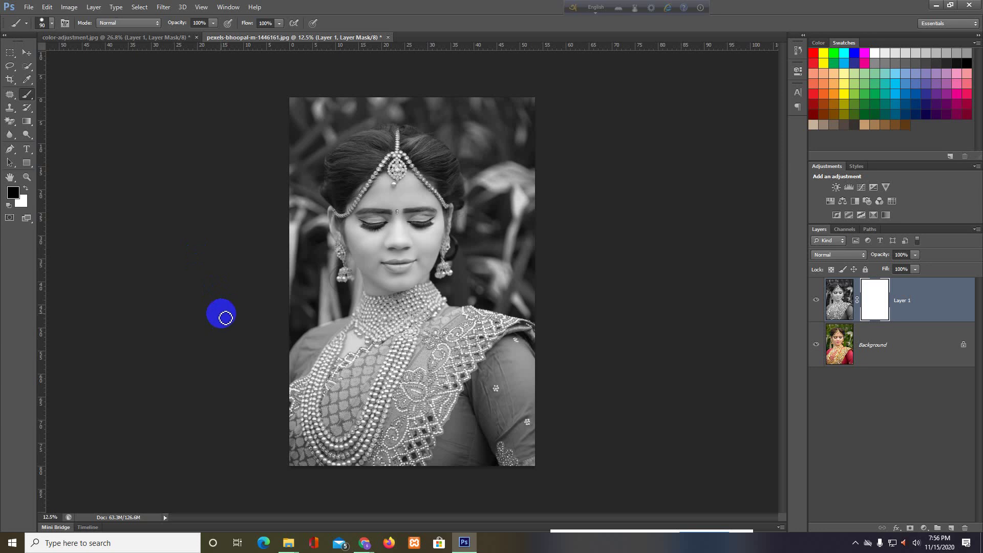
pyautogui.press('[')
pyautogui.press('[')
pyautogui.press('[')
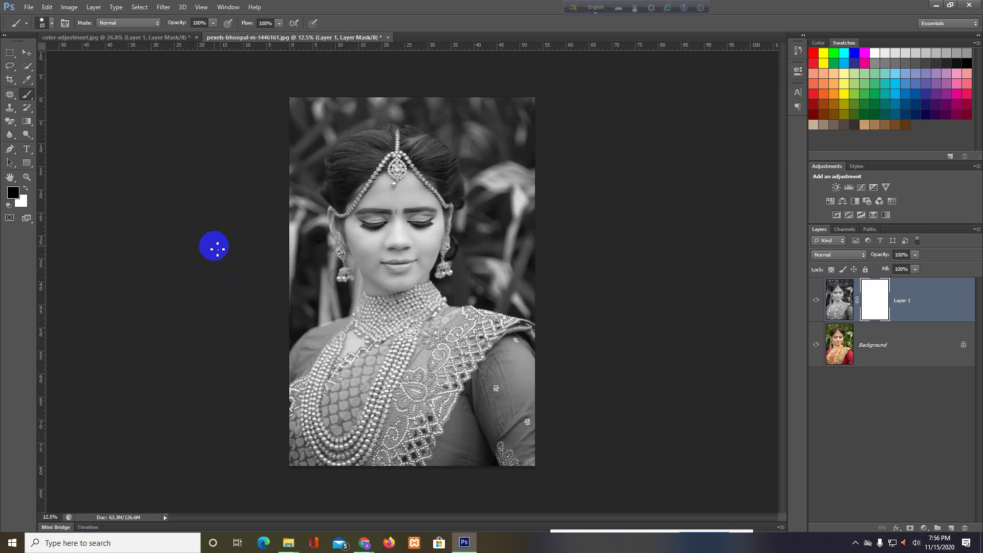
# - Enlarge the brush, paint black on the mask over the gold choker, and zoom to the necklaces
pyautogui.press(']')
pyautogui.press(']')
pyautogui.press(']')
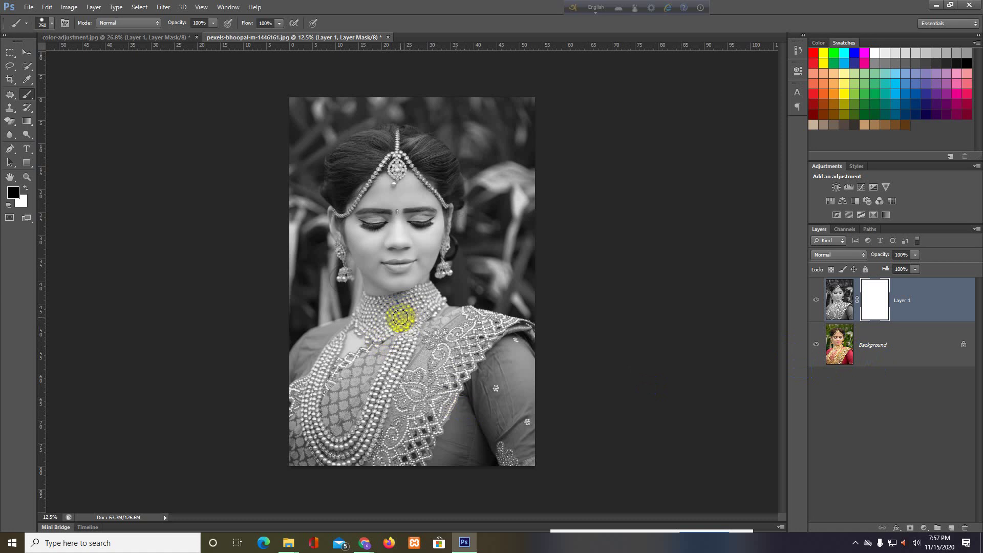
pyautogui.moveTo(413, 309)
pyautogui.mouseDown()
pyautogui.moveTo(382, 317)
pyautogui.moveTo(399, 320)
pyautogui.moveTo(402, 305)
pyautogui.moveTo(383, 326)
pyautogui.moveTo(411, 313)
pyautogui.mouseUp()
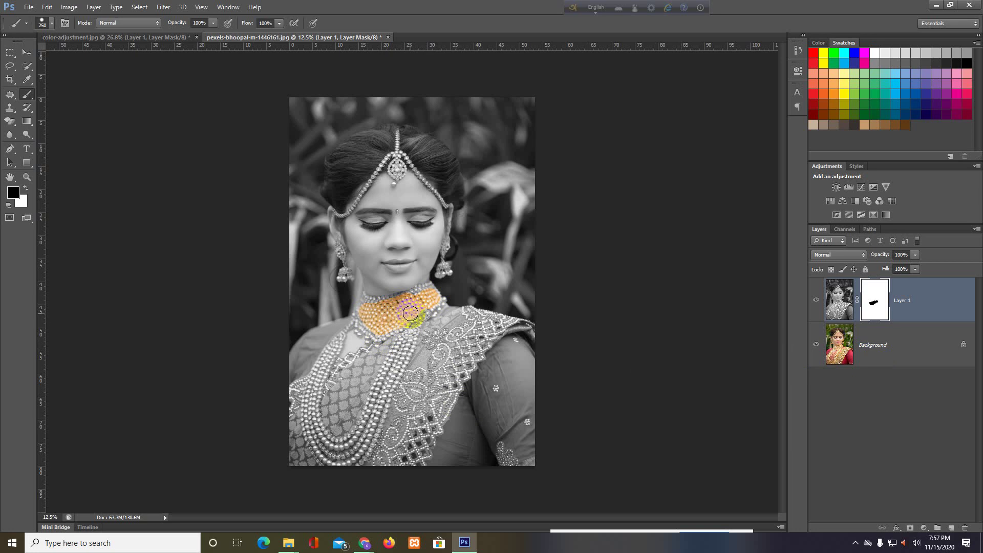
pyautogui.moveTo(411, 313); pyautogui.dragTo(413, 308)
pyautogui.moveTo(413, 309); pyautogui.dragTo(412, 316)
pyautogui.click(483, 467)
pyautogui.moveTo(397, 389)
pyautogui.mouseDown()
pyautogui.moveTo(416, 393)
pyautogui.moveTo(380, 402)
pyautogui.moveTo(510, 306)
pyautogui.moveTo(513, 289)
pyautogui.mouseUp()
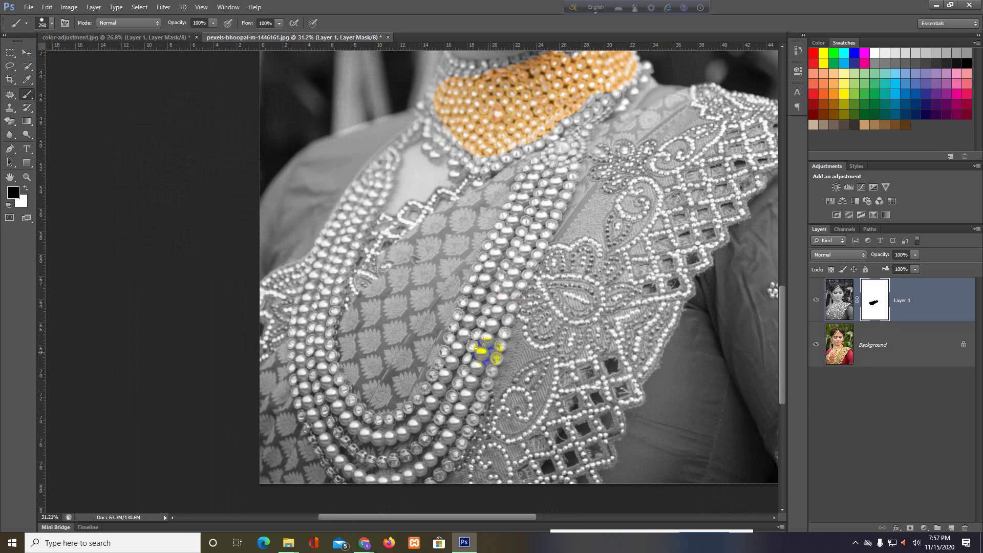
# - Paint black along the long pearl strands and collar edges to reveal their gold
pyautogui.moveTo(542, 193)
pyautogui.mouseDown()
pyautogui.moveTo(478, 285)
pyautogui.moveTo(468, 342)
pyautogui.moveTo(413, 434)
pyautogui.moveTo(345, 439)
pyautogui.moveTo(324, 417)
pyautogui.moveTo(306, 346)
pyautogui.mouseUp()
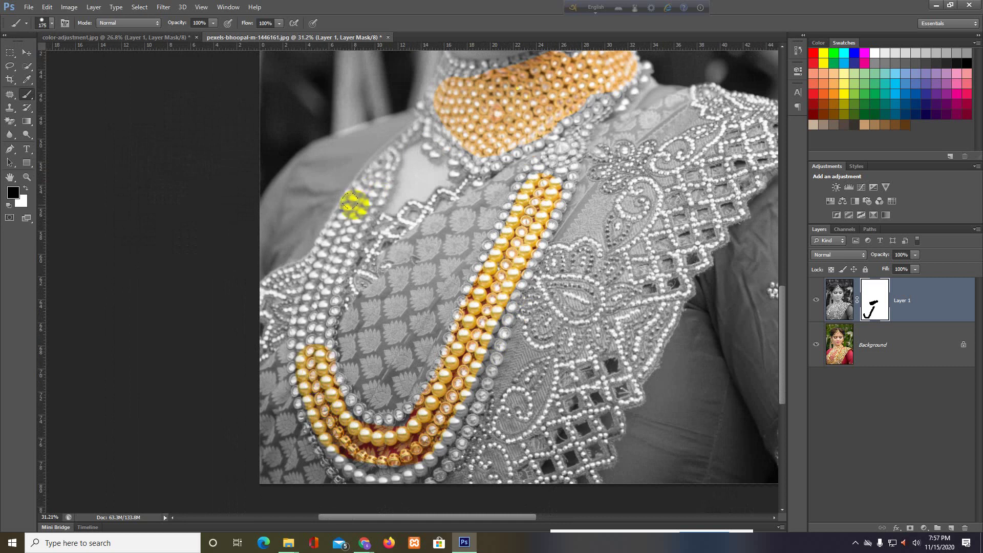
pyautogui.moveTo(350, 206)
pyautogui.mouseDown()
pyautogui.moveTo(314, 277)
pyautogui.moveTo(299, 347)
pyautogui.moveTo(319, 302)
pyautogui.moveTo(314, 340)
pyautogui.moveTo(384, 153)
pyautogui.moveTo(307, 277)
pyautogui.moveTo(301, 316)
pyautogui.moveTo(307, 407)
pyautogui.moveTo(358, 487)
pyautogui.moveTo(351, 467)
pyautogui.moveTo(425, 453)
pyautogui.moveTo(460, 395)
pyautogui.moveTo(483, 323)
pyautogui.moveTo(440, 436)
pyautogui.moveTo(575, 125)
pyautogui.moveTo(531, 186)
pyautogui.moveTo(574, 132)
pyautogui.moveTo(538, 198)
pyautogui.mouseUp()
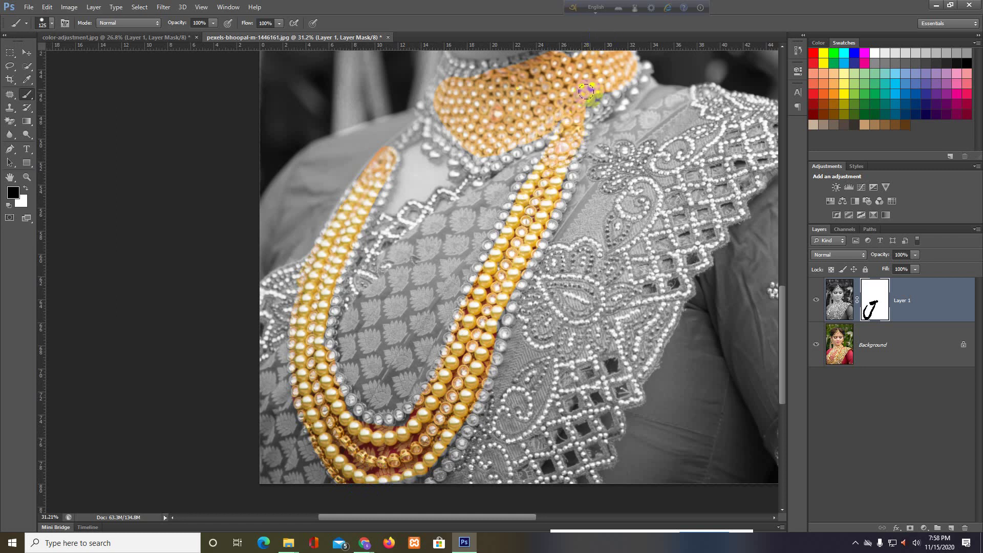
pyautogui.moveTo(593, 88); pyautogui.dragTo(588, 111)
pyautogui.moveTo(433, 127); pyautogui.dragTo(387, 314)
pyautogui.moveTo(395, 255)
pyautogui.mouseDown()
pyautogui.moveTo(496, 259)
pyautogui.moveTo(549, 240)
pyautogui.moveTo(510, 229)
pyautogui.moveTo(479, 243)
pyautogui.moveTo(395, 249)
pyautogui.moveTo(383, 277)
pyautogui.moveTo(391, 303)
pyautogui.moveTo(449, 309)
pyautogui.moveTo(404, 340)
pyautogui.moveTo(374, 406)
pyautogui.moveTo(395, 333)
pyautogui.mouseUp()
pyautogui.moveTo(472, 360)
pyautogui.mouseDown()
pyautogui.moveTo(567, 256)
pyautogui.moveTo(666, 204)
pyautogui.moveTo(589, 236)
pyautogui.moveTo(554, 267)
pyautogui.mouseUp()
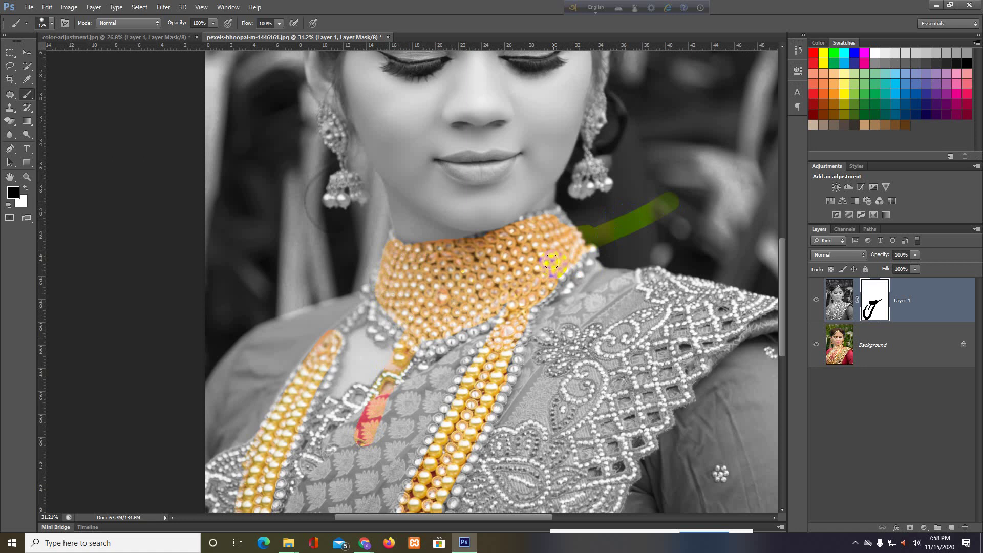
pyautogui.moveTo(558, 255); pyautogui.dragTo(569, 294)
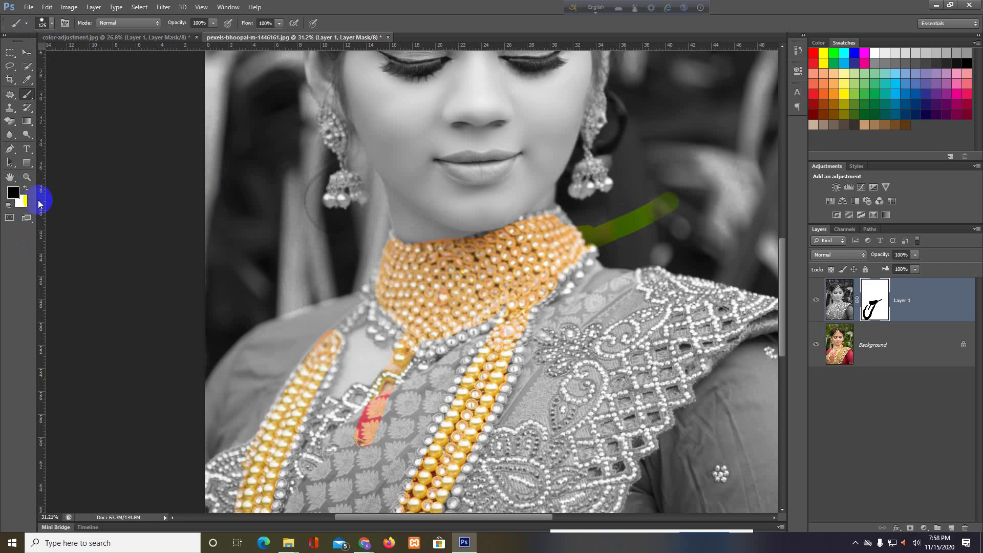
# - Switch to painting white and brush the pink patch and pendant spill back to grey
pyautogui.click(15, 202)
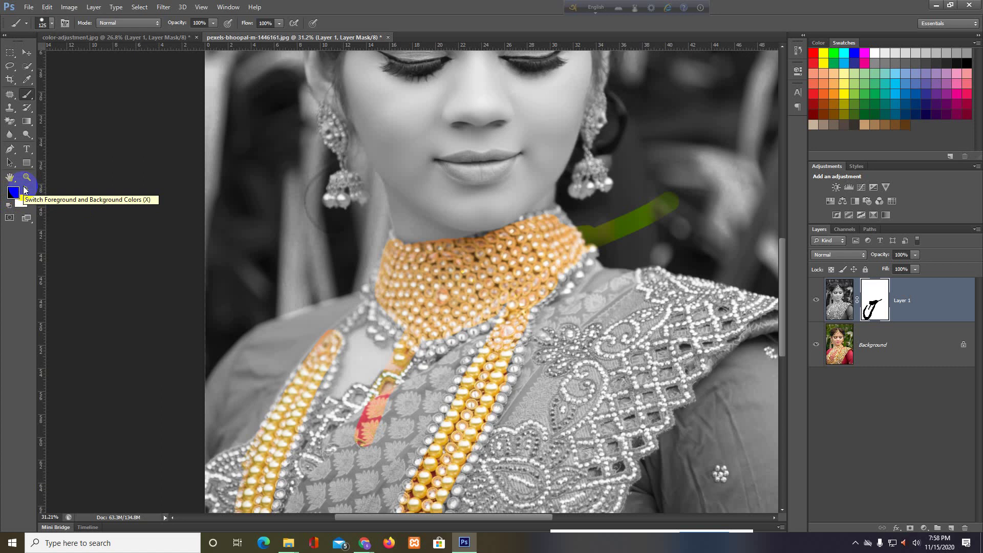
pyautogui.press('d')
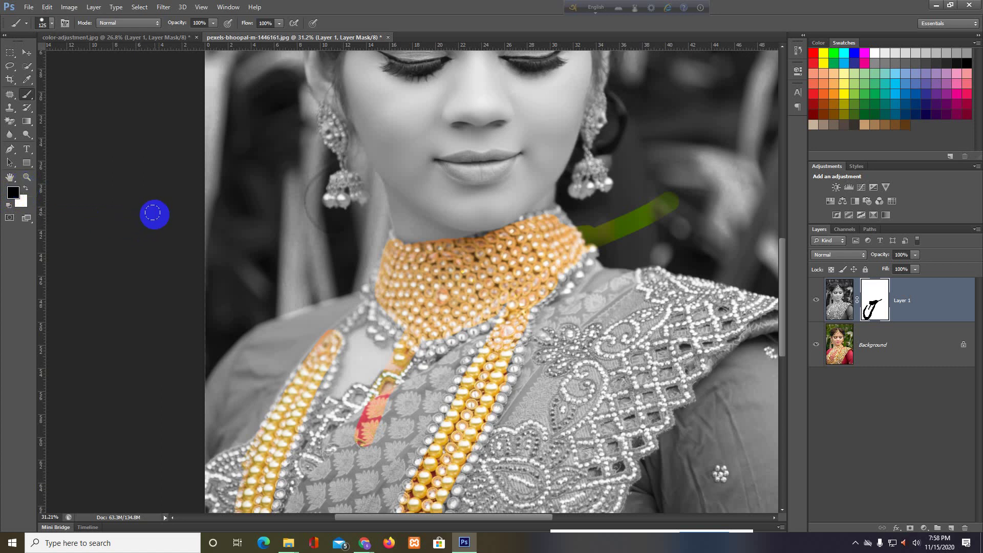
pyautogui.click(15, 199)
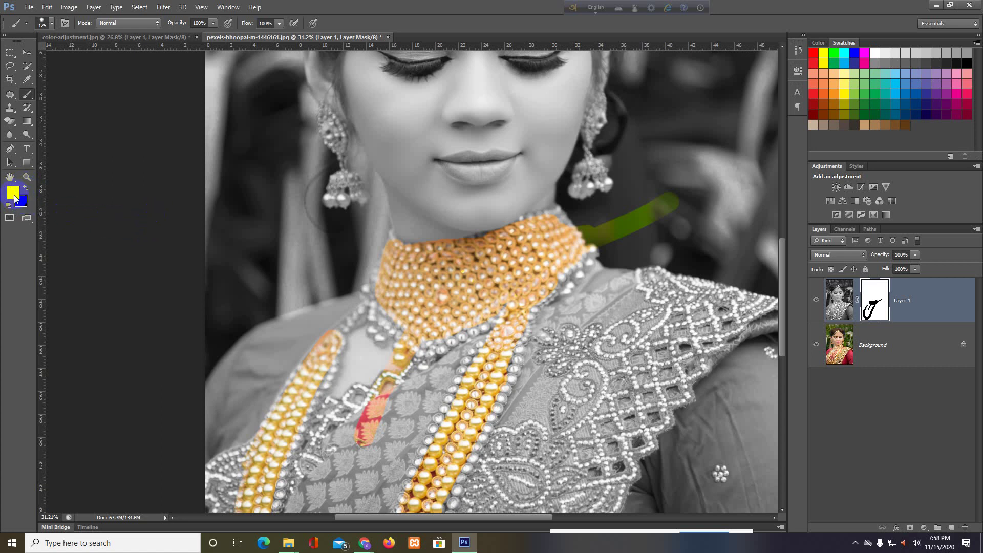
pyautogui.press('d')
pyautogui.moveTo(379, 363); pyautogui.dragTo(388, 374)
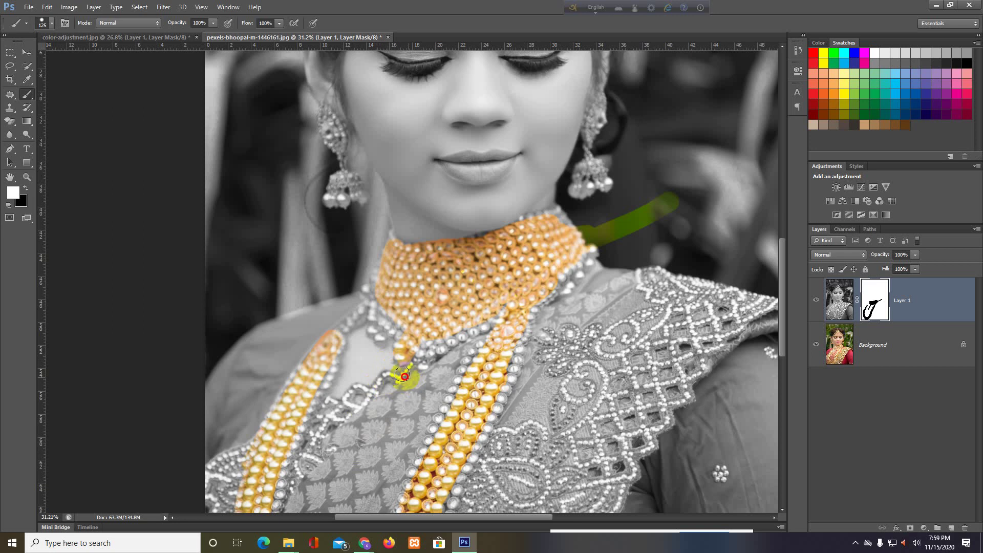
pyautogui.moveTo(389, 374); pyautogui.dragTo(410, 402)
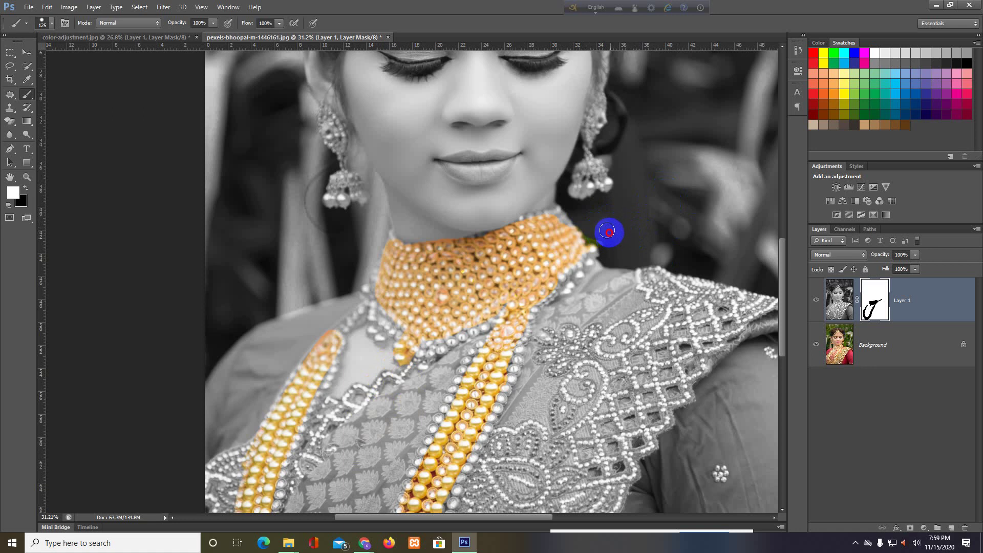
# - Zoom in on the choker, paint out stray colour along its right edge, and return to black
pyautogui.hotkey('ctrl', 'space')
pyautogui.moveTo(548, 242)
pyautogui.mouseDown()
pyautogui.moveTo(564, 176)
pyautogui.moveTo(575, 183)
pyautogui.mouseUp()
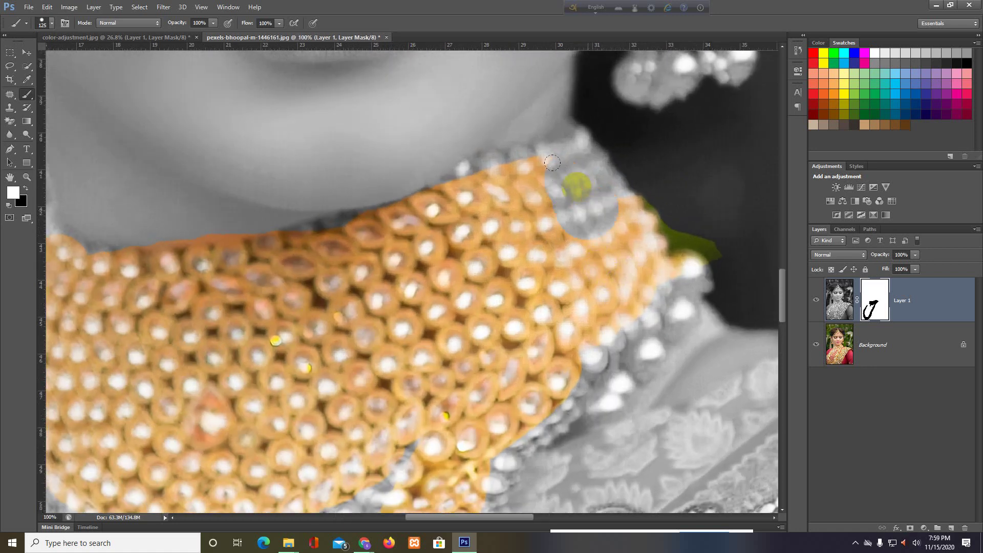
pyautogui.moveTo(556, 229); pyautogui.dragTo(404, 311)
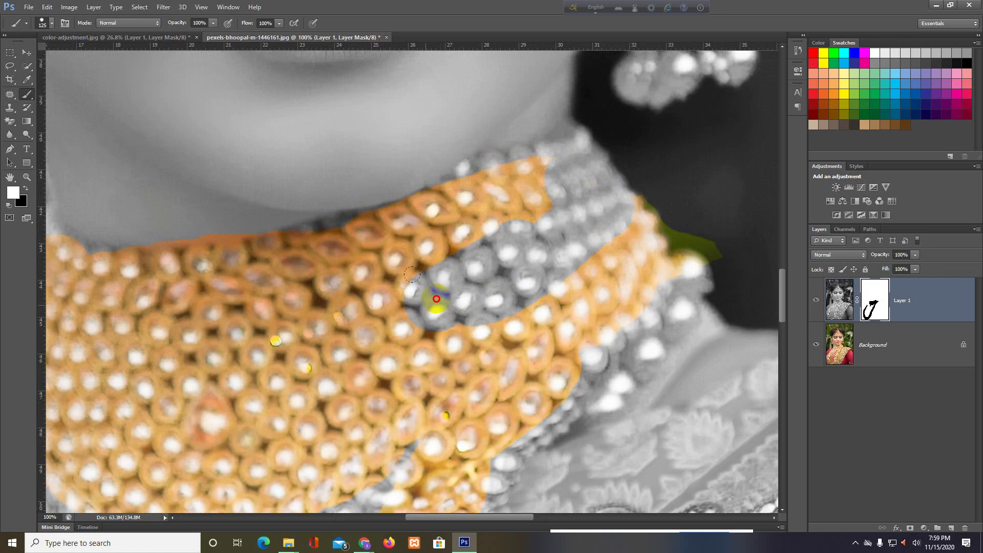
pyautogui.click(21, 220)
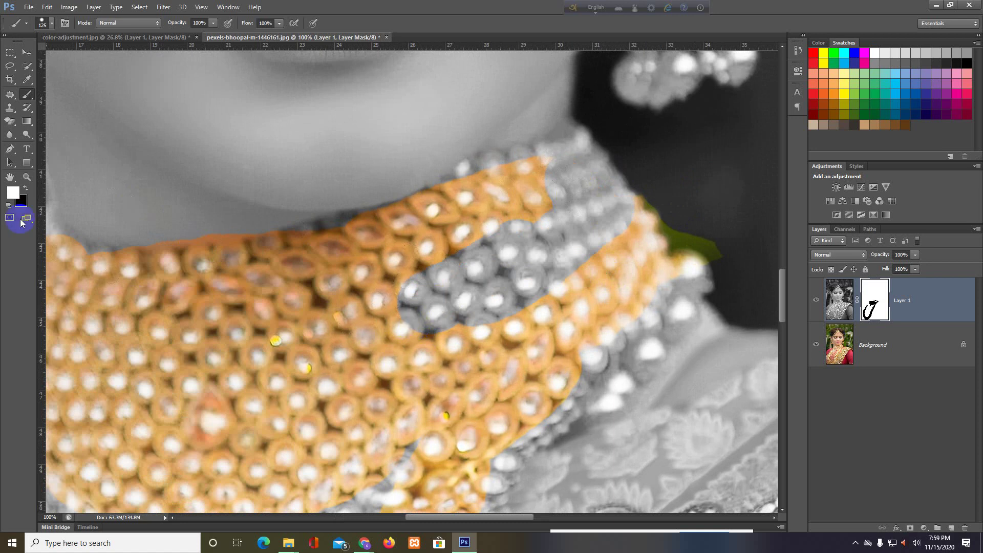
pyautogui.click(35, 194)
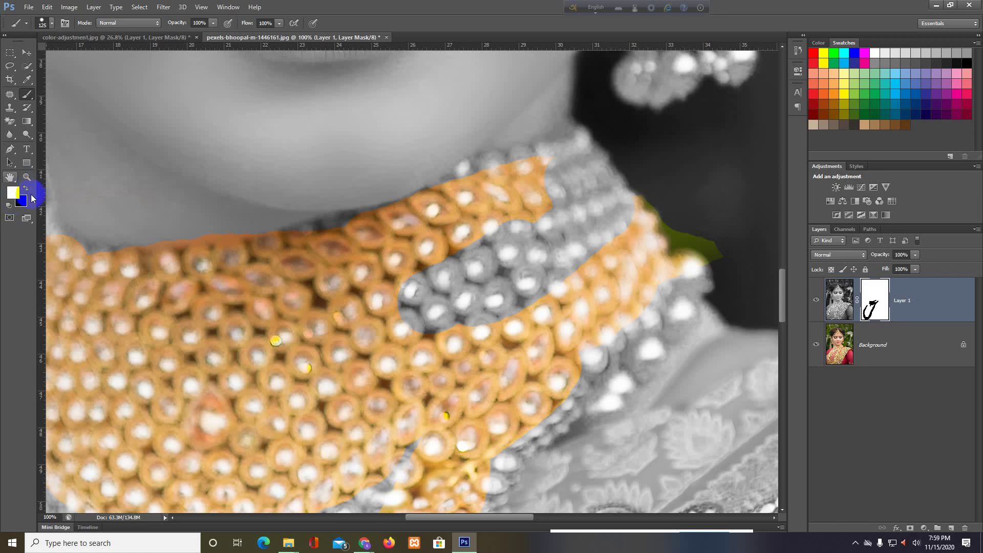
# - Repaint the greyed choker band in black and reveal gold on its top-edge beads
pyautogui.moveTo(353, 287)
pyautogui.mouseDown()
pyautogui.moveTo(354, 329)
pyautogui.moveTo(522, 226)
pyautogui.moveTo(430, 333)
pyautogui.moveTo(575, 272)
pyautogui.moveTo(567, 175)
pyautogui.moveTo(610, 219)
pyautogui.moveTo(597, 204)
pyautogui.mouseUp()
pyautogui.moveTo(538, 235); pyautogui.dragTo(522, 318)
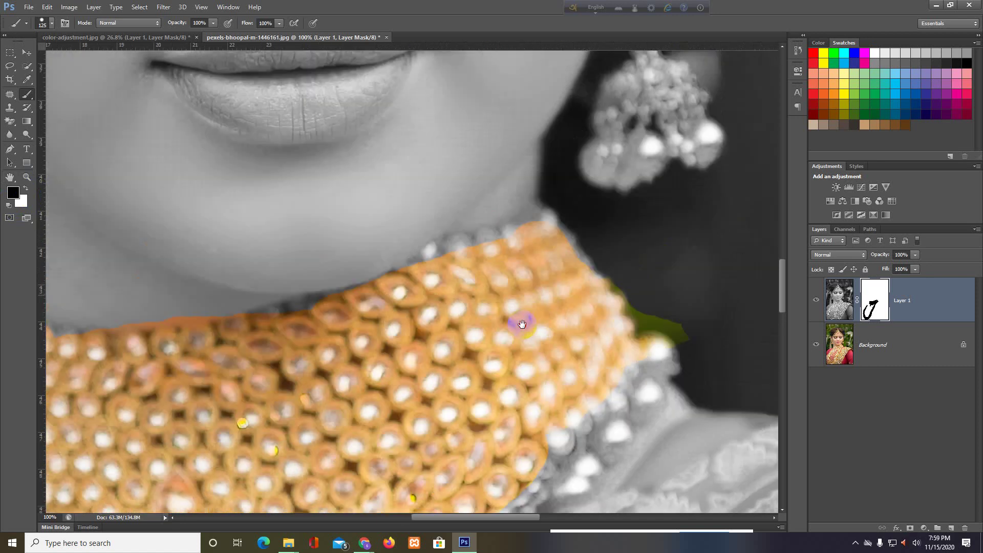
pyautogui.click(497, 309)
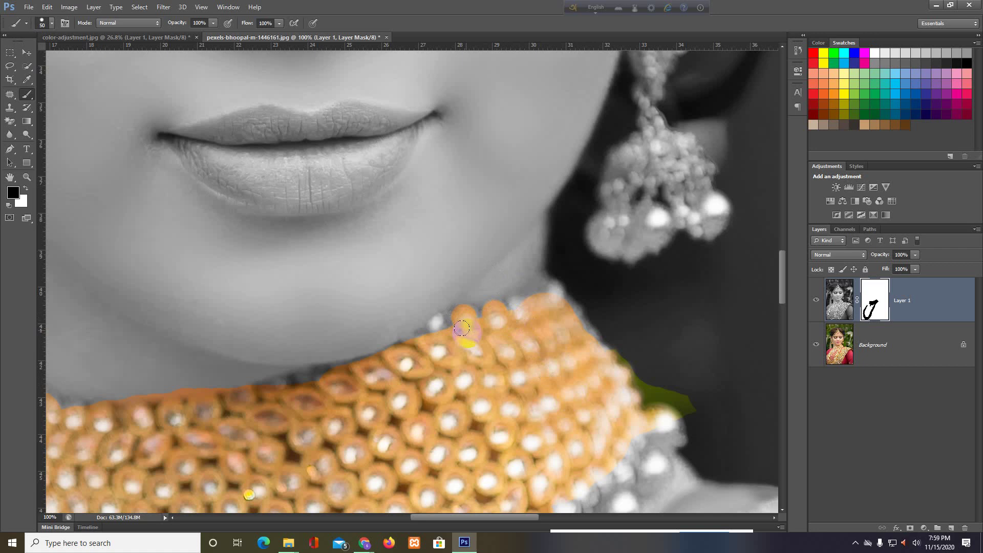
pyautogui.moveTo(466, 310); pyautogui.dragTo(517, 313)
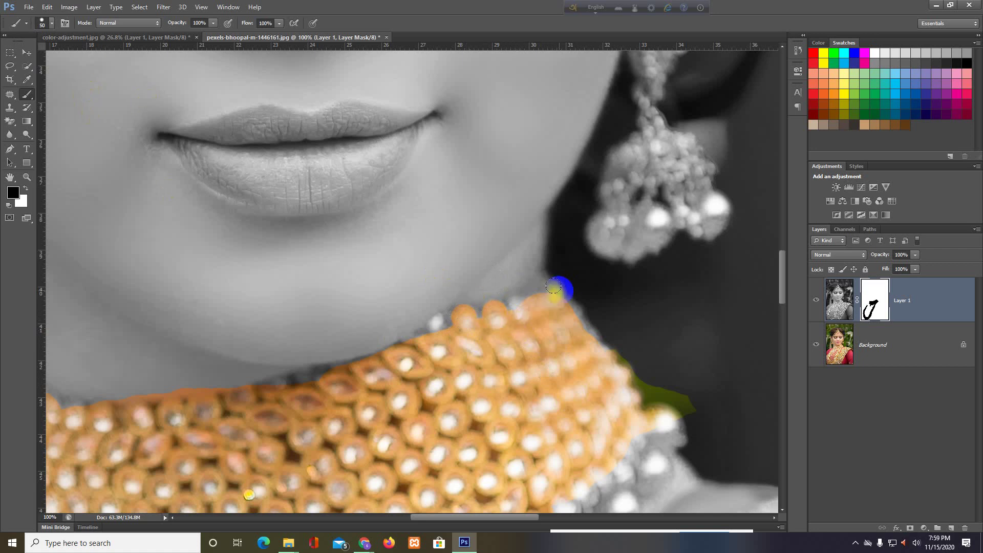
# - Switch to a soft round brush and paint colour along the choker's edge
pyautogui.click(52, 25)
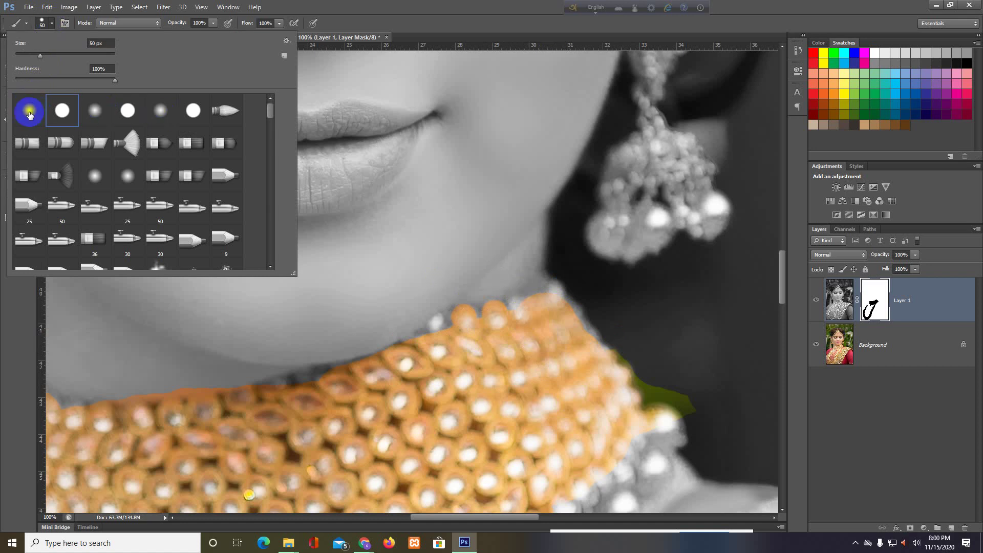
pyautogui.click(30, 114)
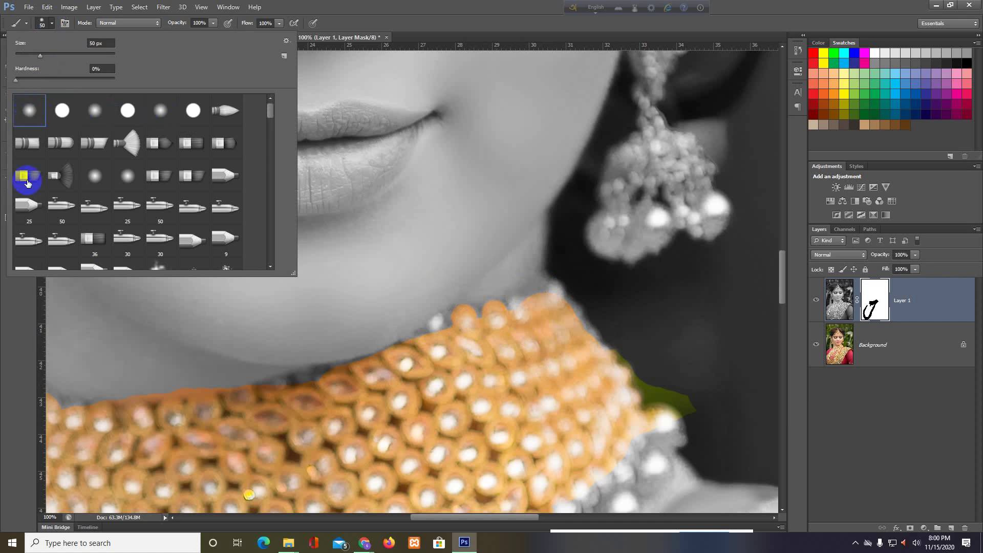
pyautogui.click(20, 302)
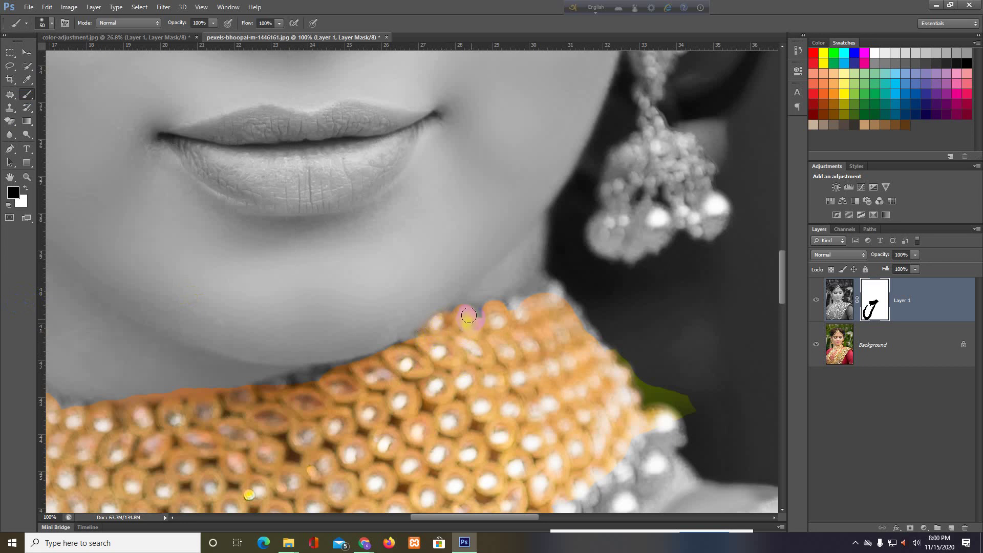
pyautogui.moveTo(464, 314)
pyautogui.mouseDown()
pyautogui.moveTo(502, 319)
pyautogui.moveTo(558, 292)
pyautogui.moveTo(606, 367)
pyautogui.mouseUp()
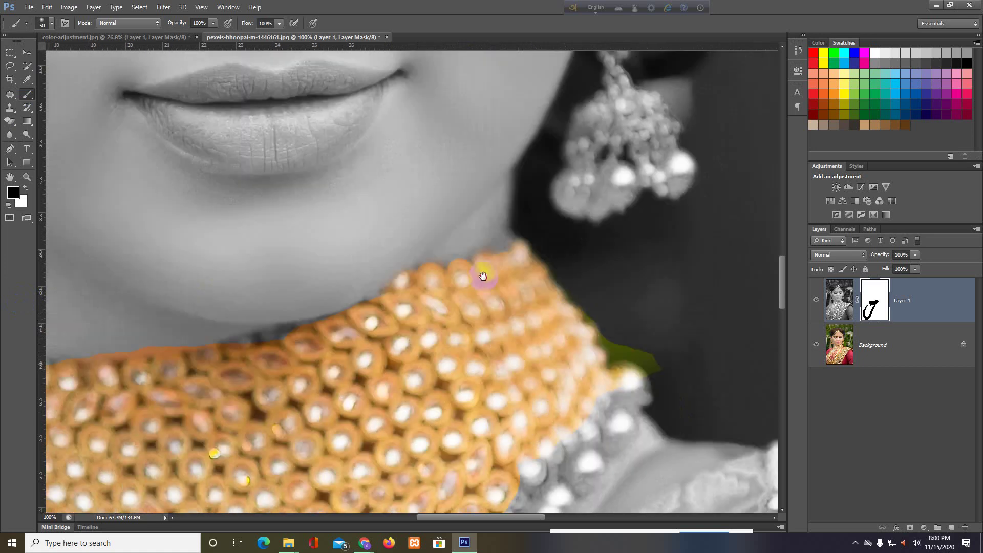
# - Pan and stroke along the choker's lower-right edge beads to reveal more gold
pyautogui.moveTo(555, 408); pyautogui.dragTo(464, 217)
pyautogui.moveTo(558, 251)
pyautogui.mouseDown()
pyautogui.moveTo(568, 238)
pyautogui.moveTo(542, 234)
pyautogui.moveTo(570, 270)
pyautogui.moveTo(553, 281)
pyautogui.moveTo(527, 277)
pyautogui.moveTo(470, 318)
pyautogui.moveTo(483, 303)
pyautogui.moveTo(478, 318)
pyautogui.moveTo(533, 292)
pyautogui.moveTo(520, 321)
pyautogui.moveTo(519, 302)
pyautogui.moveTo(519, 320)
pyautogui.mouseUp()
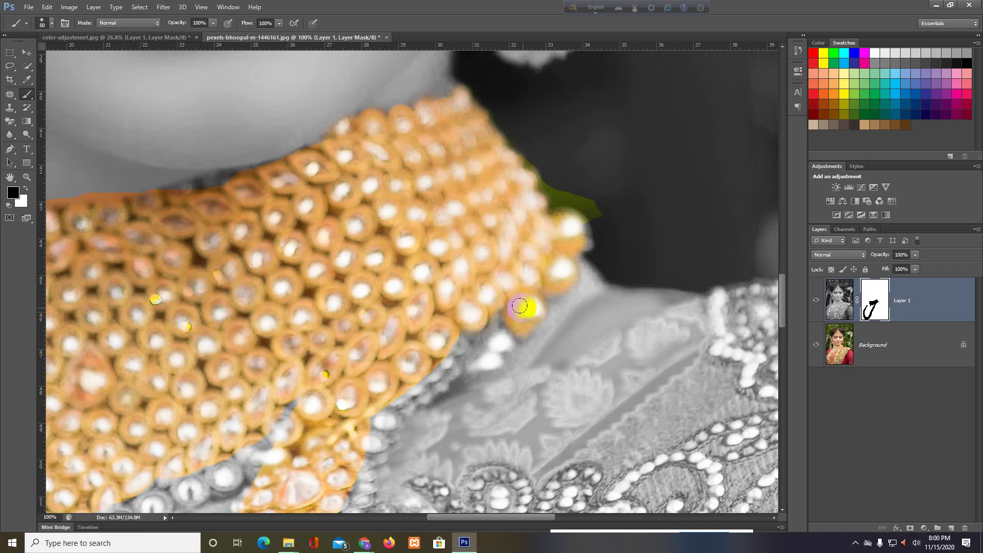
pyautogui.moveTo(519, 306); pyautogui.dragTo(517, 296)
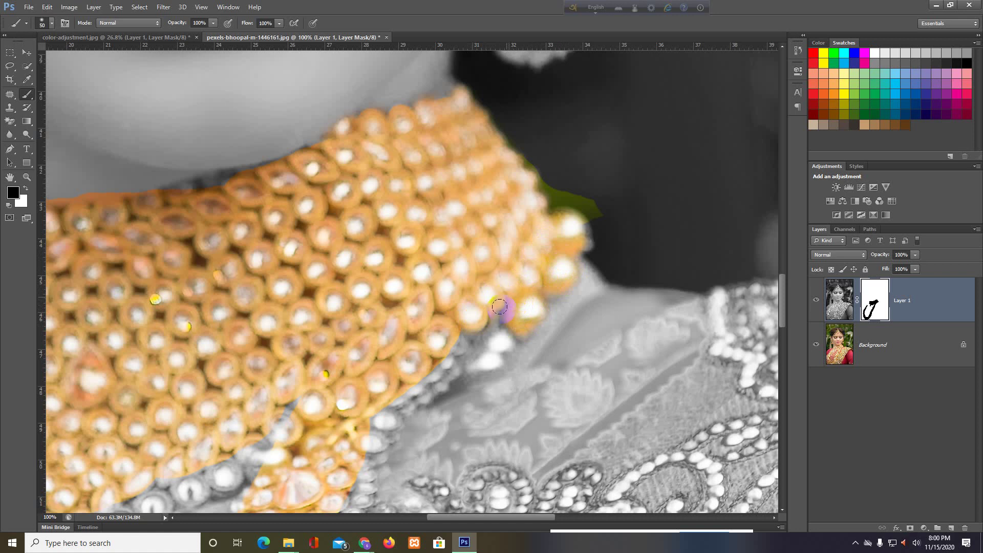
pyautogui.moveTo(500, 324); pyautogui.dragTo(492, 346)
pyautogui.click(449, 355)
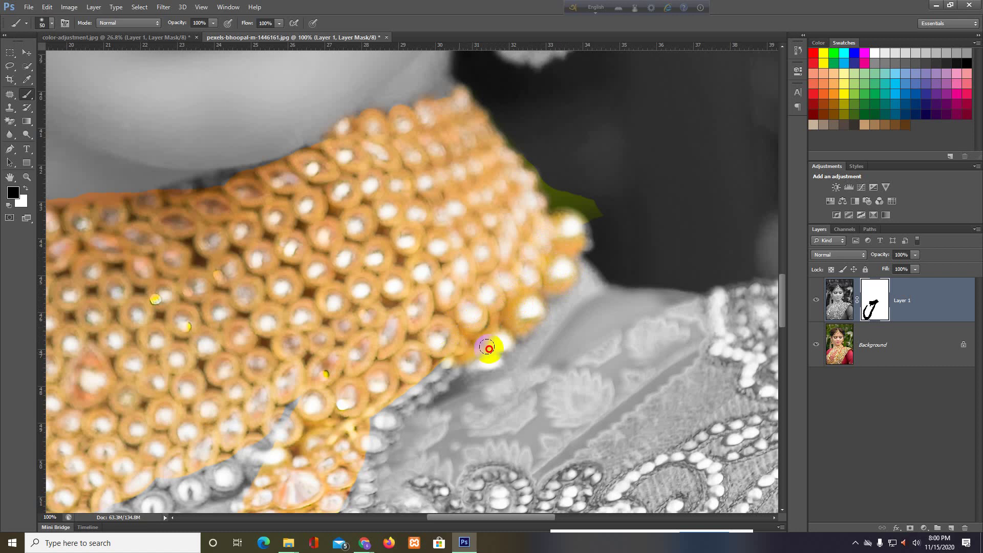
pyautogui.click(439, 348)
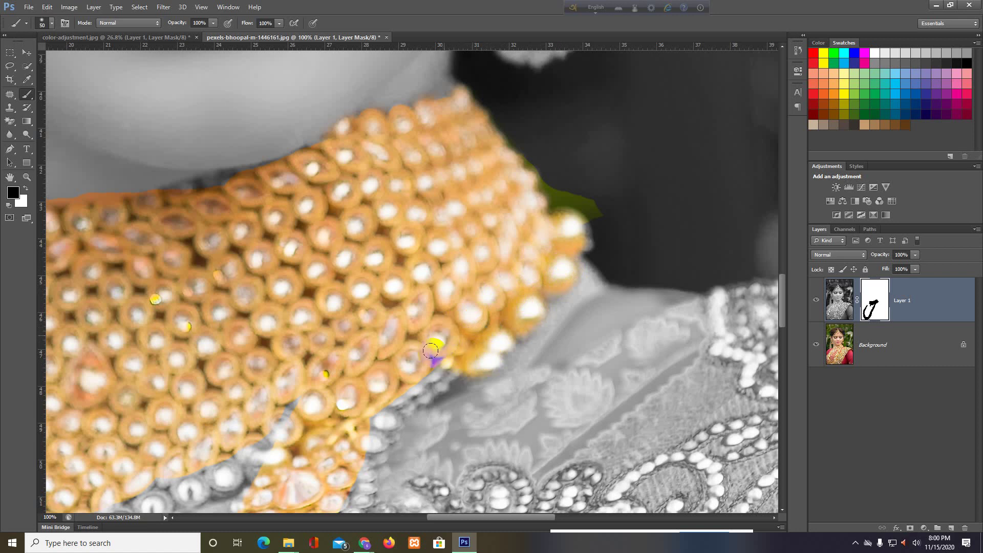
pyautogui.click(439, 423)
pyautogui.scroll(-5, 439, 424)
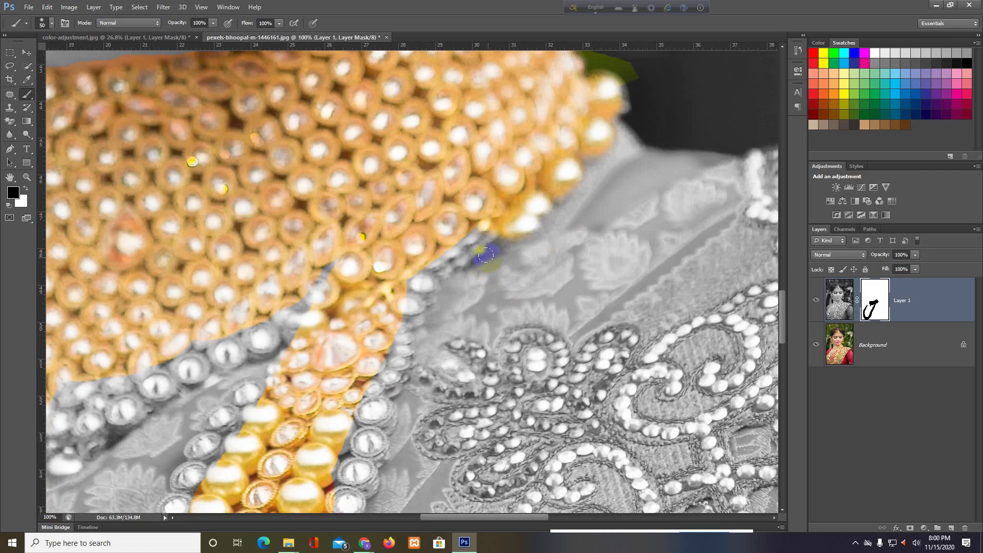
# - Paint black on the layer mask along the choker edge and the pearl strand's grey beads to restore gold
pyautogui.moveTo(486, 254)
pyautogui.mouseDown()
pyautogui.moveTo(446, 255)
pyautogui.moveTo(456, 246)
pyautogui.moveTo(420, 280)
pyautogui.moveTo(398, 355)
pyautogui.moveTo(385, 374)
pyautogui.moveTo(402, 329)
pyautogui.moveTo(367, 393)
pyautogui.moveTo(376, 410)
pyautogui.moveTo(390, 369)
pyautogui.moveTo(368, 402)
pyautogui.mouseUp()
pyautogui.moveTo(354, 347); pyautogui.dragTo(364, 154)
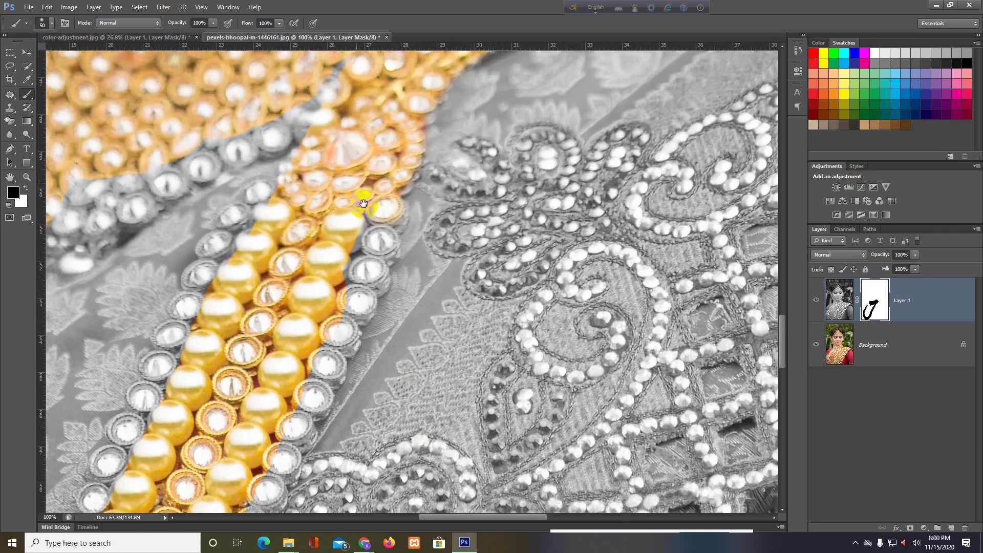
pyautogui.moveTo(363, 220)
pyautogui.mouseDown()
pyautogui.moveTo(363, 236)
pyautogui.moveTo(379, 235)
pyautogui.moveTo(361, 271)
pyautogui.moveTo(358, 235)
pyautogui.moveTo(358, 302)
pyautogui.moveTo(346, 338)
pyautogui.mouseUp()
pyautogui.moveTo(349, 338); pyautogui.dragTo(394, 211)
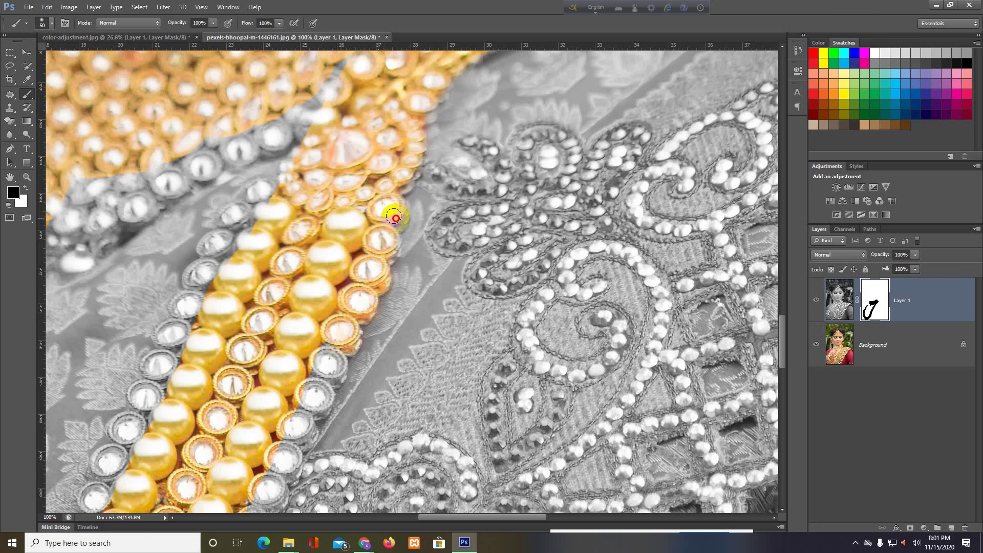
pyautogui.moveTo(394, 217); pyautogui.dragTo(396, 183)
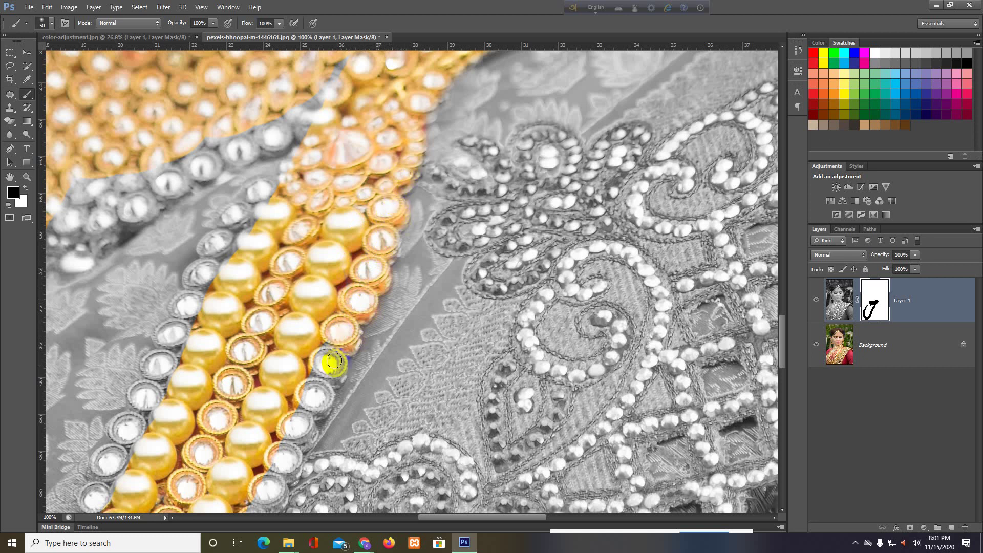
pyautogui.moveTo(325, 358)
pyautogui.mouseDown()
pyautogui.moveTo(319, 378)
pyautogui.moveTo(336, 374)
pyautogui.moveTo(292, 423)
pyautogui.moveTo(288, 461)
pyautogui.moveTo(395, 213)
pyautogui.mouseUp()
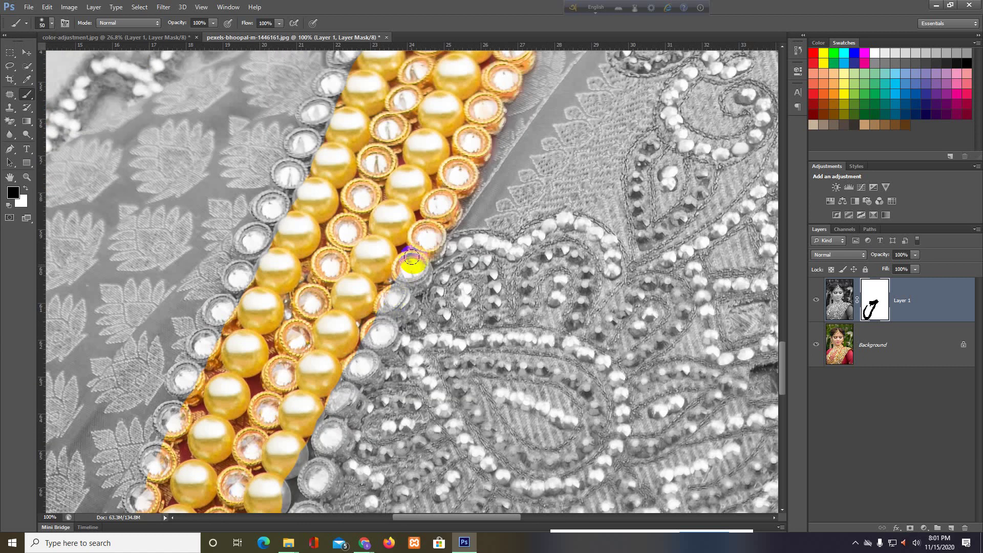
pyautogui.moveTo(410, 259)
pyautogui.mouseDown()
pyautogui.moveTo(379, 328)
pyautogui.moveTo(400, 302)
pyautogui.moveTo(377, 314)
pyautogui.moveTo(372, 340)
pyautogui.moveTo(379, 331)
pyautogui.moveTo(341, 397)
pyautogui.moveTo(357, 400)
pyautogui.moveTo(226, 384)
pyautogui.mouseUp()
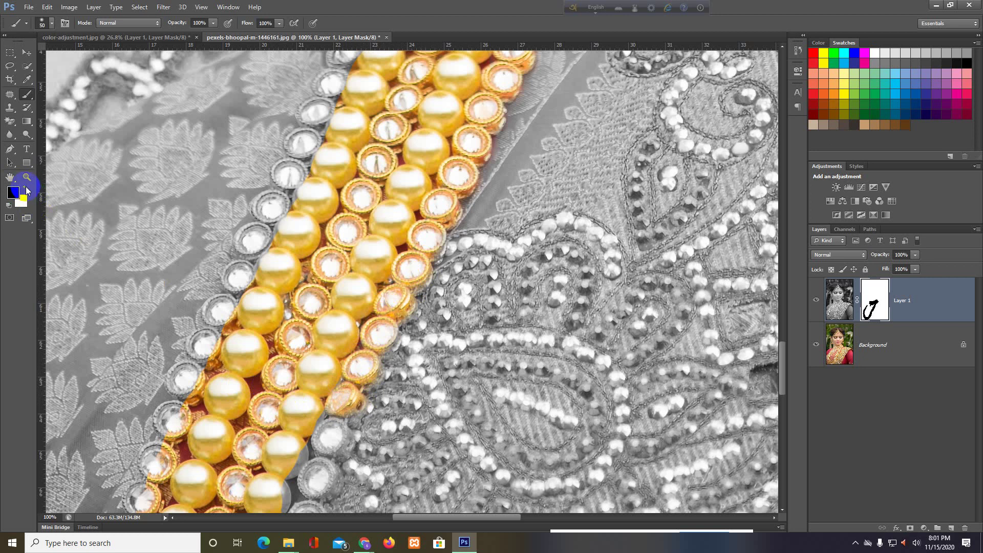
# - Reset to a white foreground, zoom in and paint the gaps between the pearls back to grayscale
pyautogui.press('d')
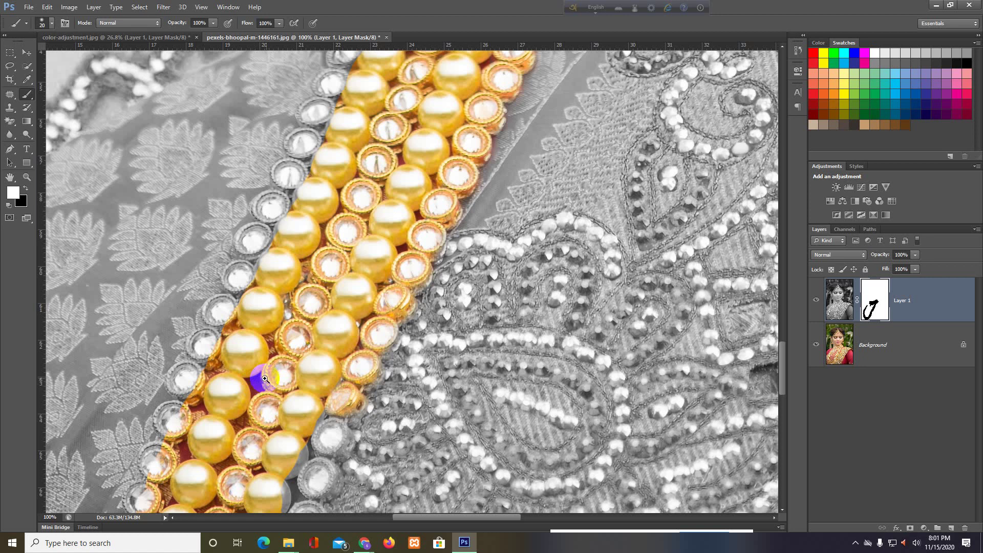
pyautogui.moveTo(258, 388); pyautogui.dragTo(307, 389)
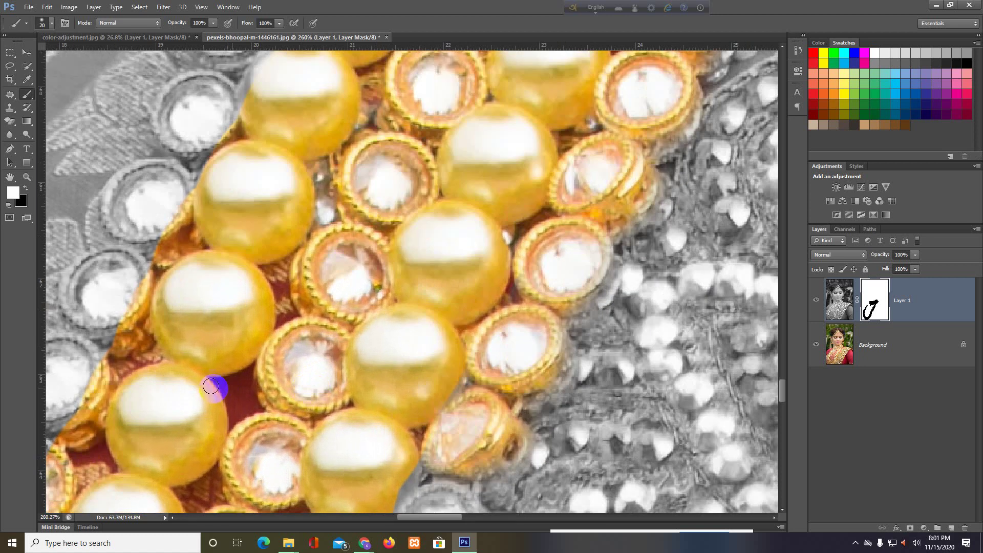
pyautogui.moveTo(244, 380); pyautogui.dragTo(237, 403)
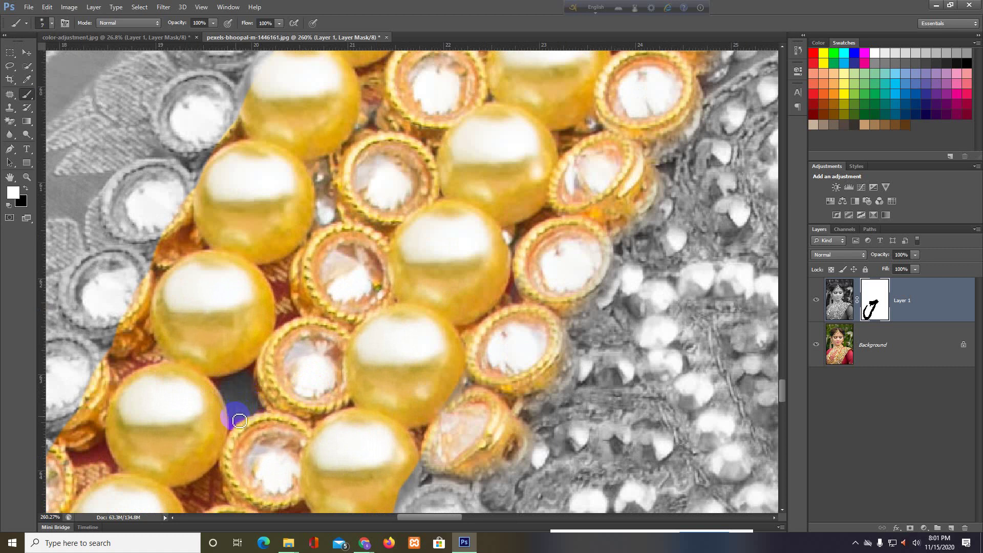
pyautogui.moveTo(236, 430)
pyautogui.mouseDown()
pyautogui.moveTo(249, 376)
pyautogui.moveTo(218, 382)
pyautogui.mouseUp()
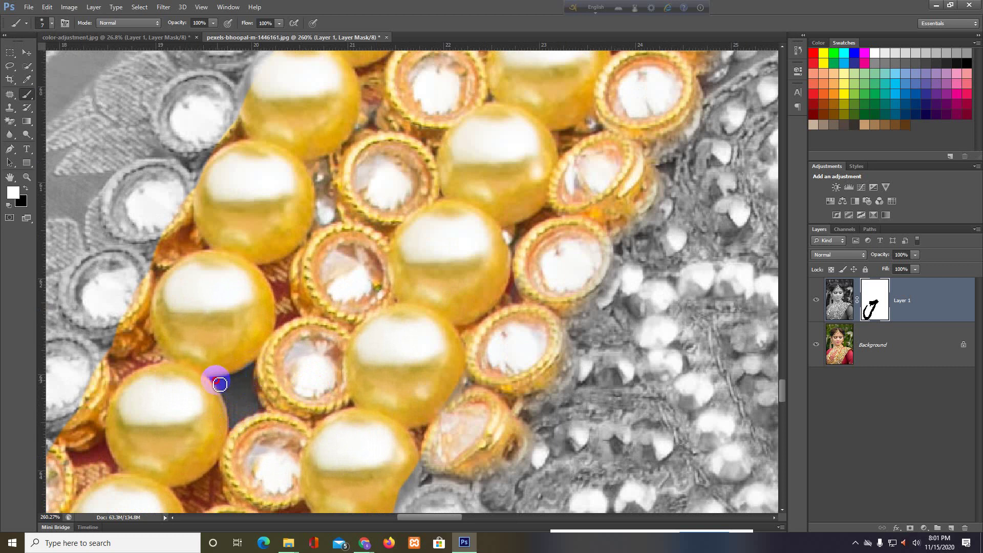
pyautogui.moveTo(282, 285)
pyautogui.mouseDown()
pyautogui.moveTo(272, 272)
pyautogui.moveTo(291, 319)
pyautogui.moveTo(285, 263)
pyautogui.moveTo(294, 314)
pyautogui.moveTo(289, 271)
pyautogui.mouseUp()
pyautogui.moveTo(155, 275)
pyautogui.mouseDown()
pyautogui.moveTo(160, 288)
pyautogui.moveTo(186, 227)
pyautogui.moveTo(168, 271)
pyautogui.moveTo(194, 241)
pyautogui.moveTo(156, 270)
pyautogui.moveTo(149, 363)
pyautogui.moveTo(120, 365)
pyautogui.moveTo(151, 361)
pyautogui.moveTo(129, 359)
pyautogui.moveTo(94, 454)
pyautogui.moveTo(77, 457)
pyautogui.moveTo(82, 481)
pyautogui.moveTo(102, 456)
pyautogui.moveTo(89, 487)
pyautogui.moveTo(105, 461)
pyautogui.moveTo(91, 484)
pyautogui.moveTo(115, 471)
pyautogui.moveTo(99, 450)
pyautogui.moveTo(76, 450)
pyautogui.mouseUp()
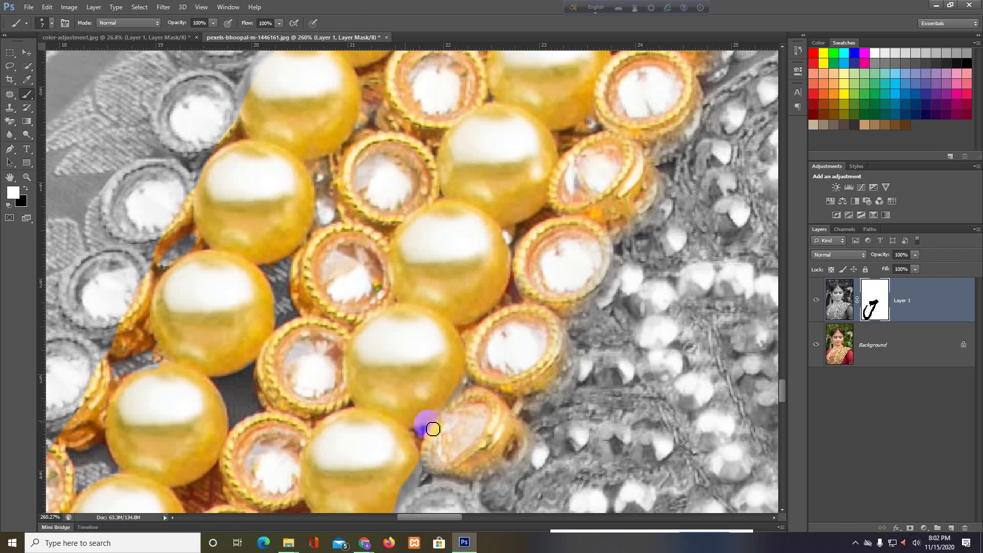
pyautogui.moveTo(433, 429)
pyautogui.mouseDown()
pyautogui.moveTo(487, 417)
pyautogui.moveTo(460, 415)
pyautogui.moveTo(517, 429)
pyautogui.mouseUp()
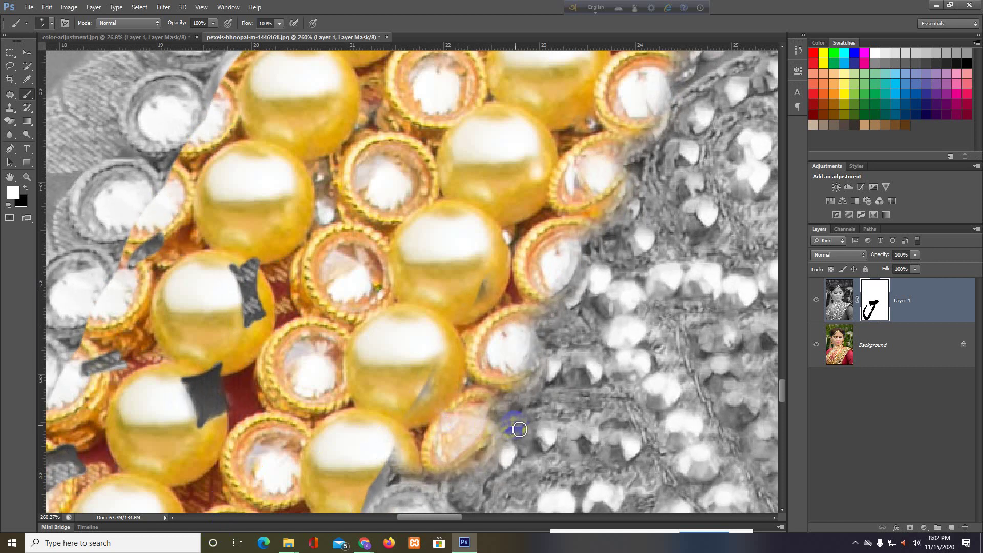
# - Zoom out and set a size-125 brush painting black on the mask
pyautogui.scroll(-10, 520, 425)
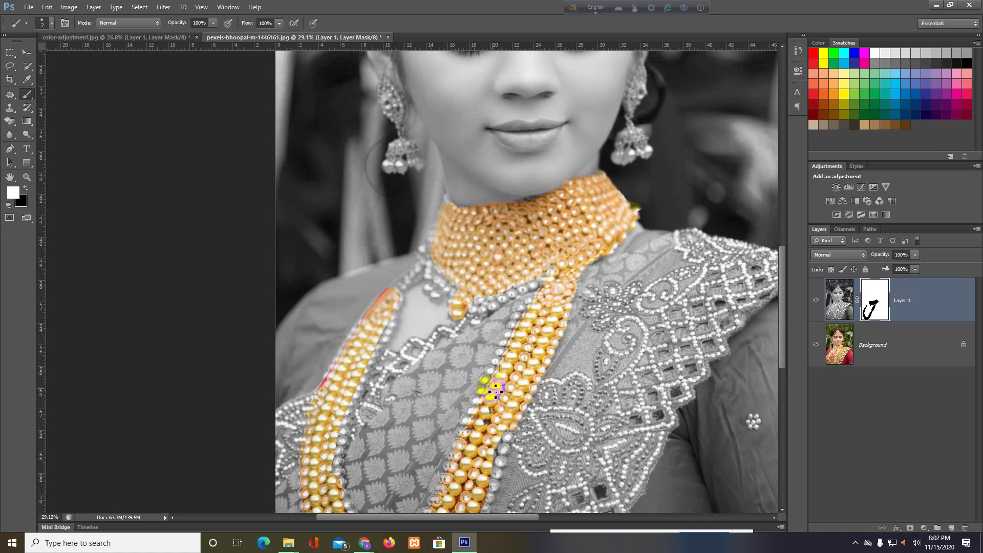
pyautogui.scroll(-2, 536, 362)
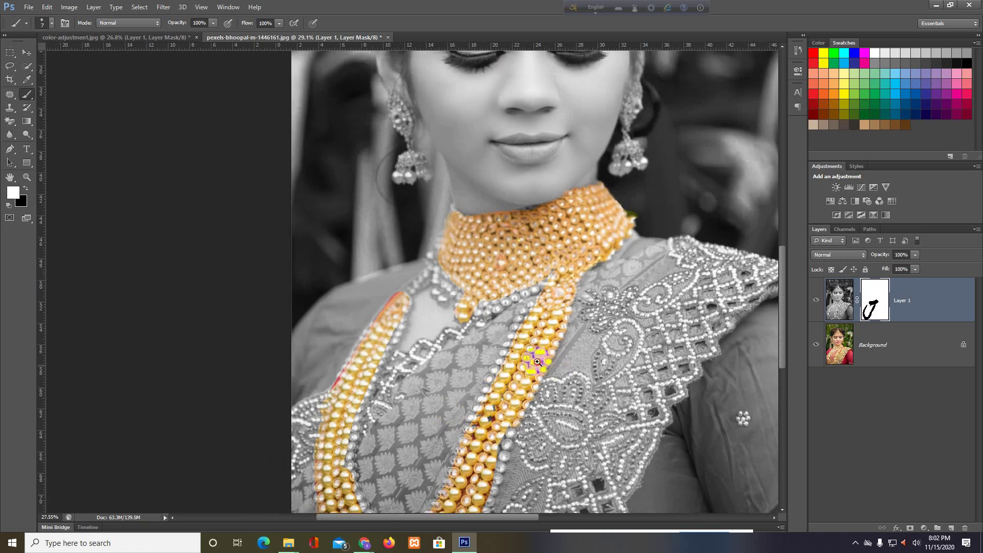
pyautogui.scroll(-2, 536, 361)
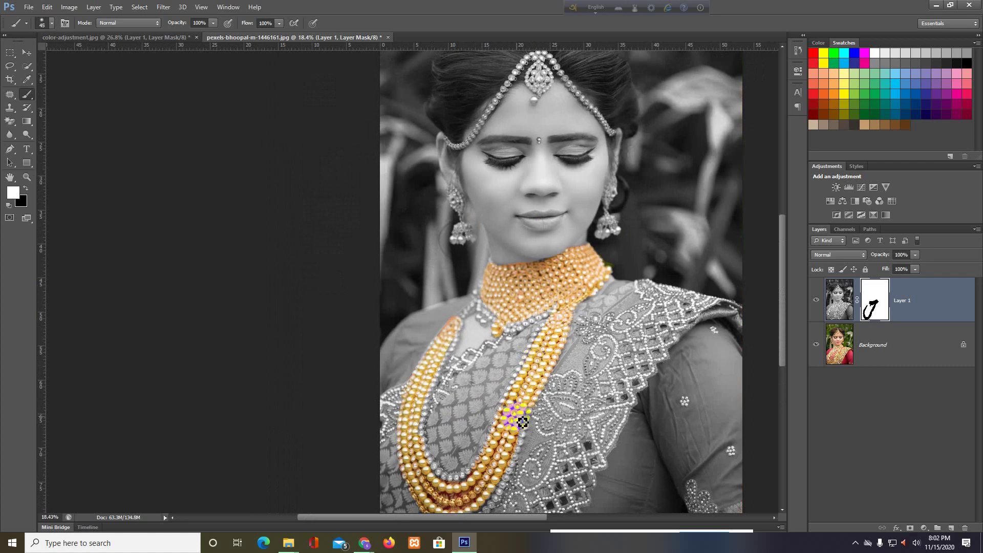
pyautogui.press(']')
pyautogui.press(']')
pyautogui.press(']')
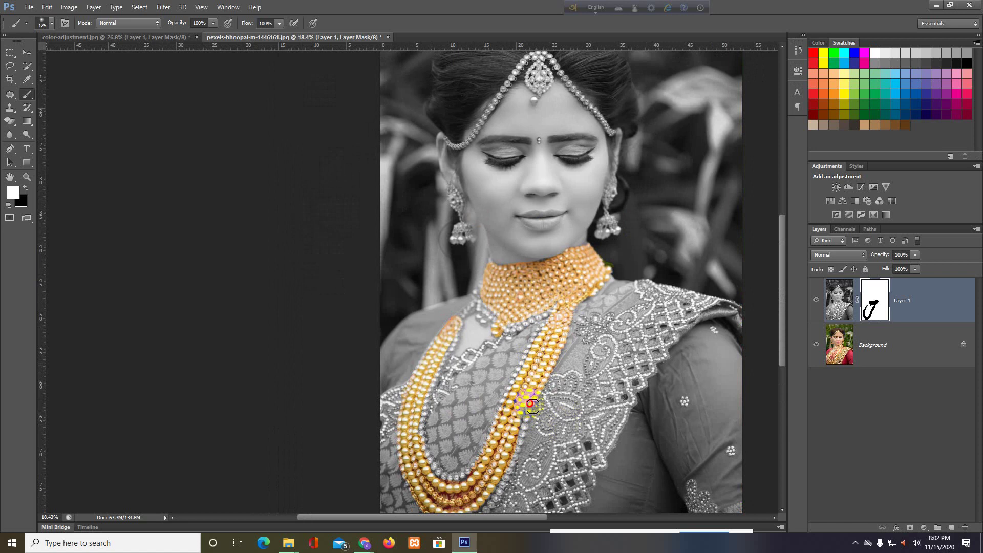
pyautogui.click(25, 188)
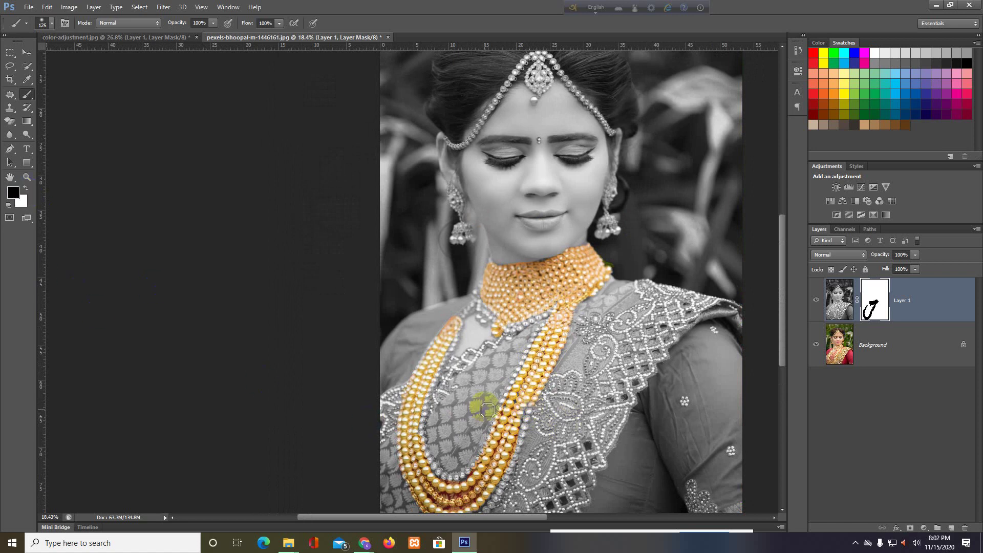
# - Reveal gold along the necklace strand, upper choker, neckline edge and lower loop
pyautogui.moveTo(509, 439)
pyautogui.mouseDown()
pyautogui.moveTo(519, 435)
pyautogui.moveTo(483, 511)
pyautogui.moveTo(466, 479)
pyautogui.moveTo(423, 472)
pyautogui.moveTo(476, 473)
pyautogui.moveTo(436, 484)
pyautogui.moveTo(426, 474)
pyautogui.moveTo(457, 489)
pyautogui.mouseUp()
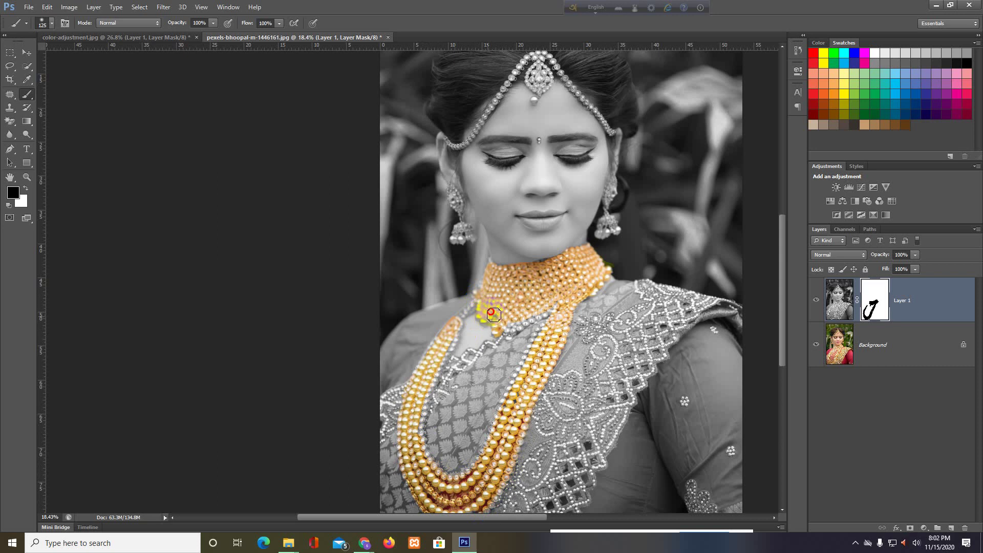
pyautogui.moveTo(484, 317)
pyautogui.mouseDown()
pyautogui.moveTo(515, 331)
pyautogui.moveTo(560, 310)
pyautogui.mouseUp()
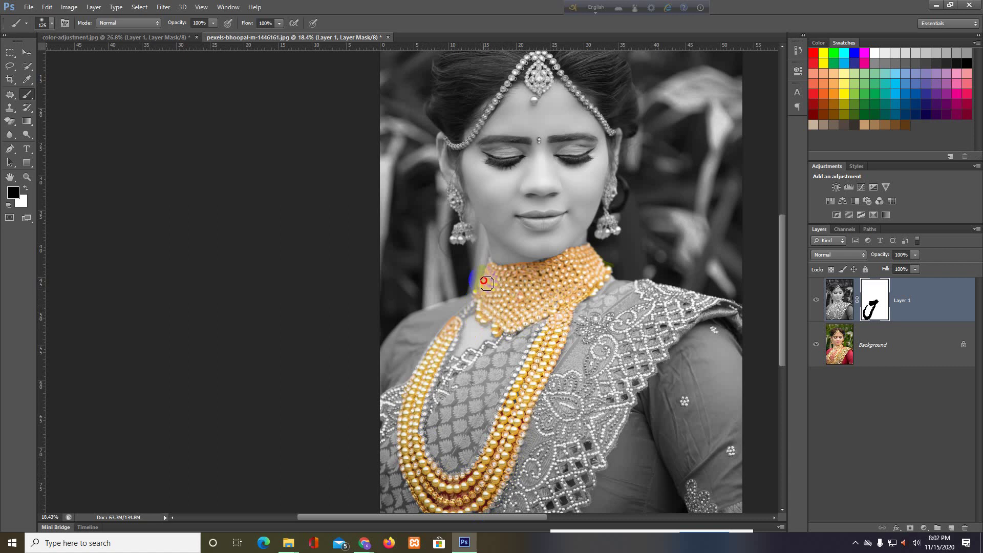
pyautogui.moveTo(486, 284)
pyautogui.mouseDown()
pyautogui.moveTo(454, 347)
pyautogui.moveTo(424, 373)
pyautogui.moveTo(449, 332)
pyautogui.moveTo(418, 385)
pyautogui.moveTo(437, 383)
pyautogui.moveTo(448, 354)
pyautogui.moveTo(421, 434)
pyautogui.mouseUp()
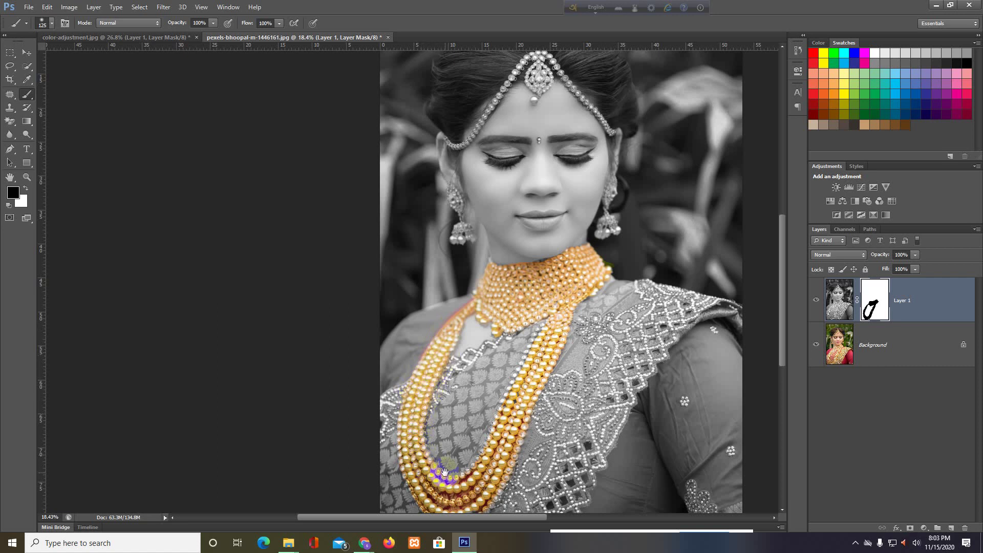
pyautogui.moveTo(440, 449); pyautogui.dragTo(444, 269)
pyautogui.moveTo(456, 340)
pyautogui.mouseDown()
pyautogui.moveTo(468, 325)
pyautogui.moveTo(484, 327)
pyautogui.moveTo(503, 297)
pyautogui.moveTo(483, 313)
pyautogui.moveTo(536, 140)
pyautogui.moveTo(551, 149)
pyautogui.moveTo(465, 300)
pyautogui.moveTo(470, 286)
pyautogui.mouseUp()
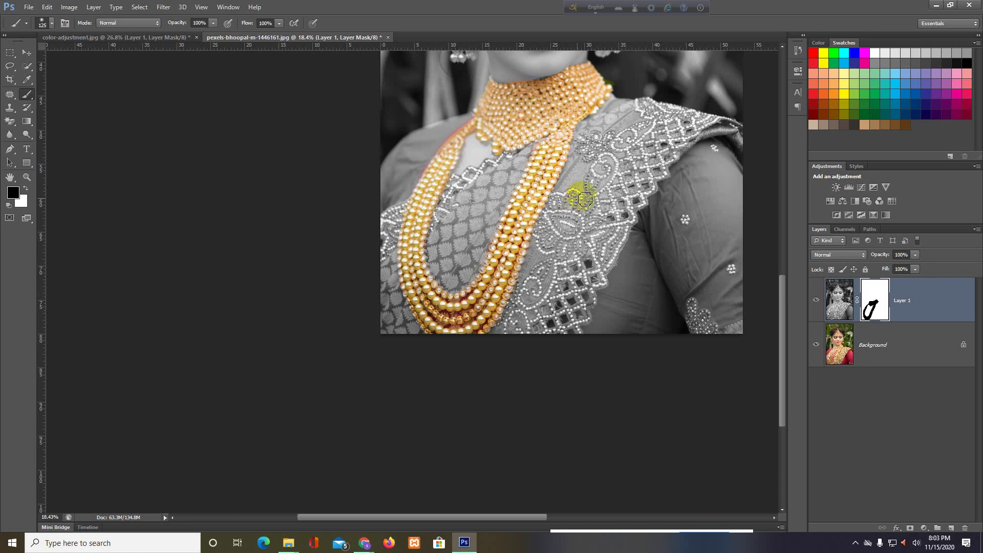
# - Zoom in on the choker and neckline and reset the mask colours to black and white
pyautogui.moveTo(461, 149); pyautogui.dragTo(526, 182)
pyautogui.scroll(5, 495, 215)
pyautogui.scroll(5, 518, 305)
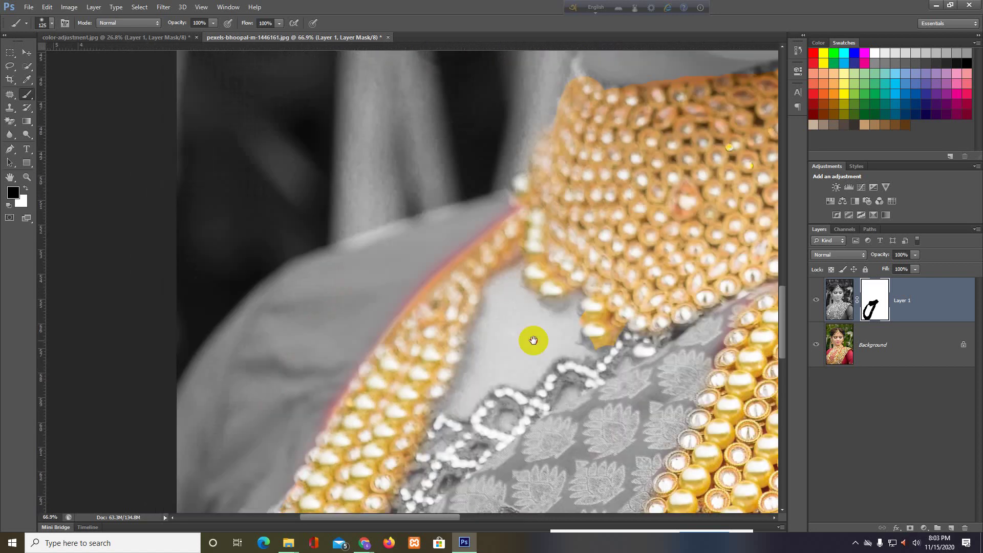
pyautogui.scroll(3, 308, 256)
pyautogui.press('d')
pyautogui.click(436, 276)
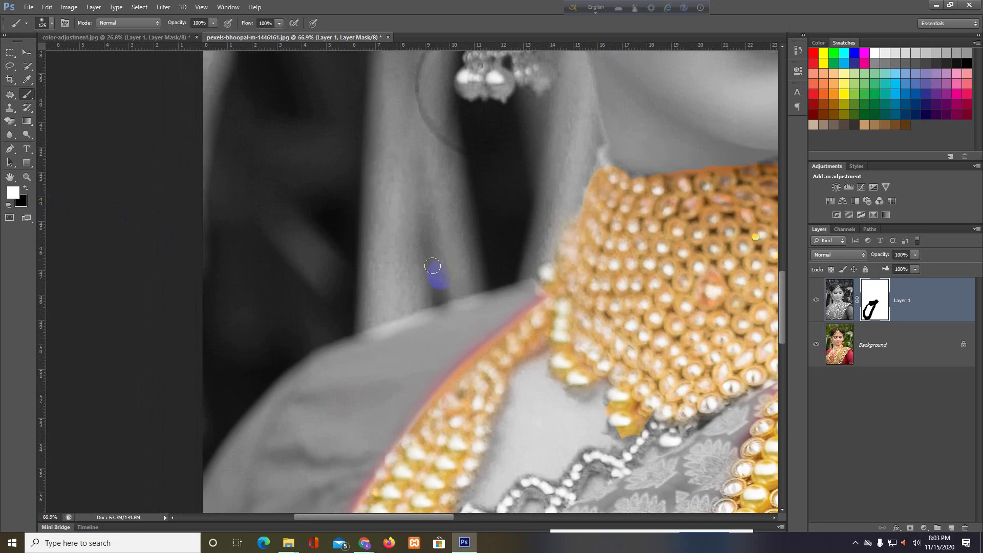
pyautogui.click(482, 293)
# - Grey out the pink spill along the necklace edge by the shoulder, then zoom out
pyautogui.moveTo(549, 357); pyautogui.dragTo(662, 100)
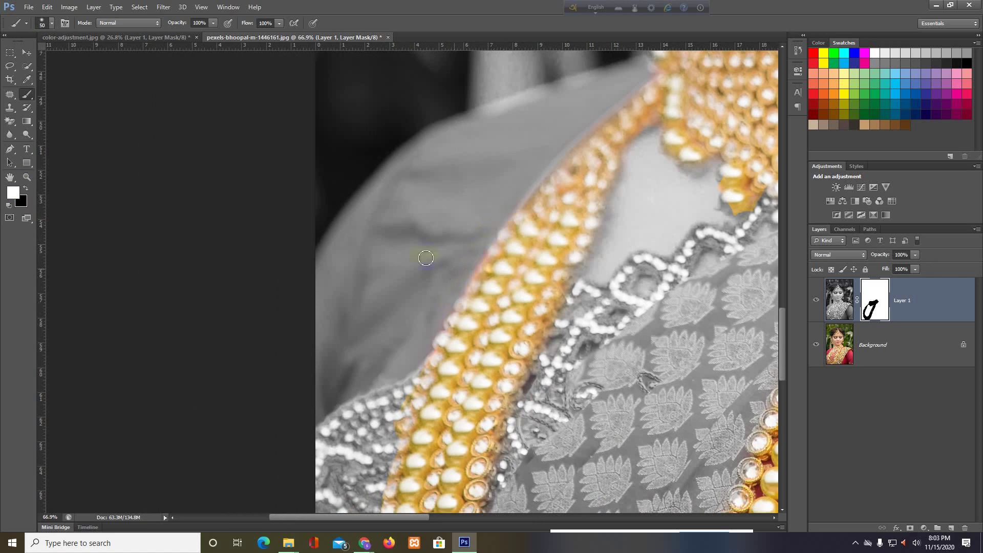
pyautogui.click(29, 182)
pyautogui.moveTo(466, 310); pyautogui.dragTo(29, 188)
pyautogui.click(25, 191)
pyautogui.moveTo(471, 303); pyautogui.dragTo(444, 363)
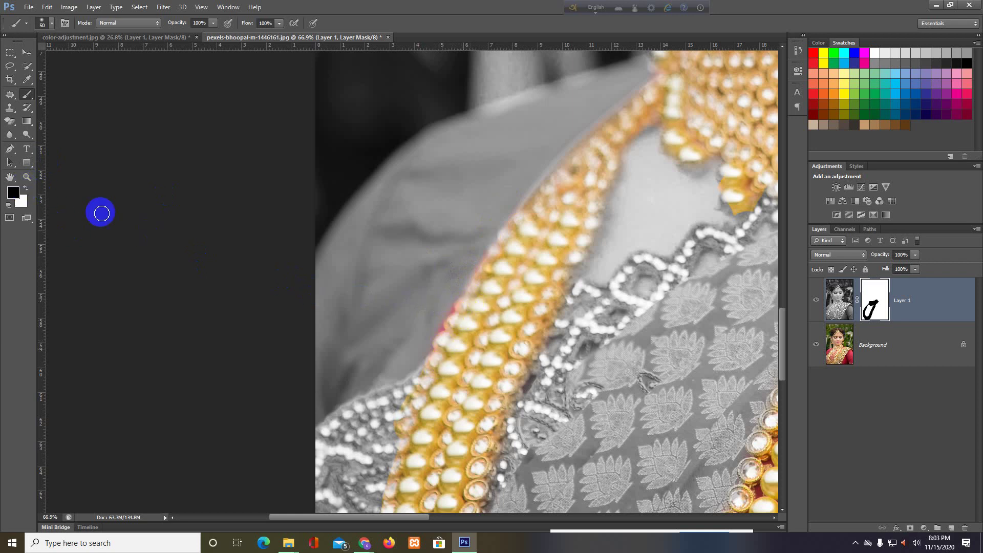
pyautogui.click(26, 189)
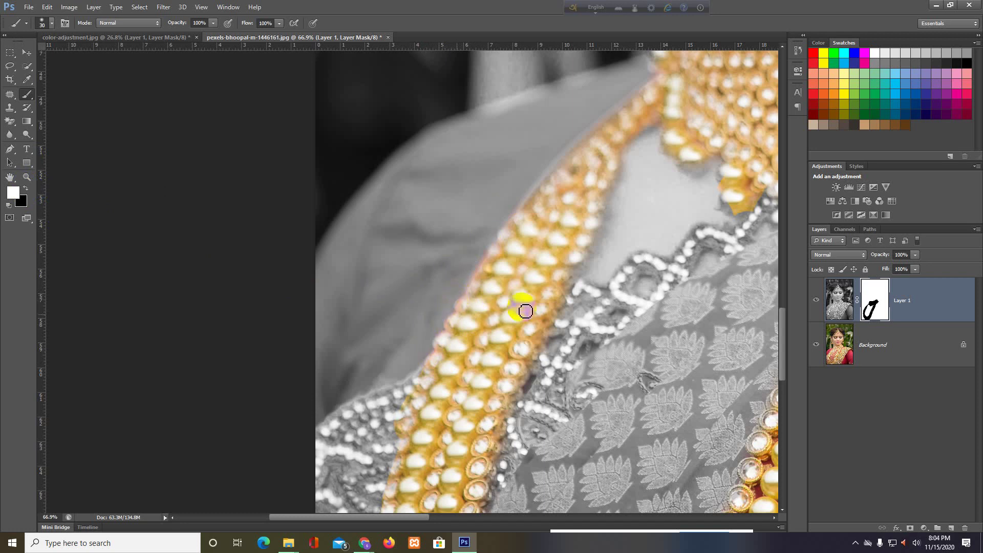
pyautogui.moveTo(526, 297)
pyautogui.mouseDown()
pyautogui.moveTo(498, 300)
pyautogui.moveTo(518, 308)
pyautogui.mouseUp()
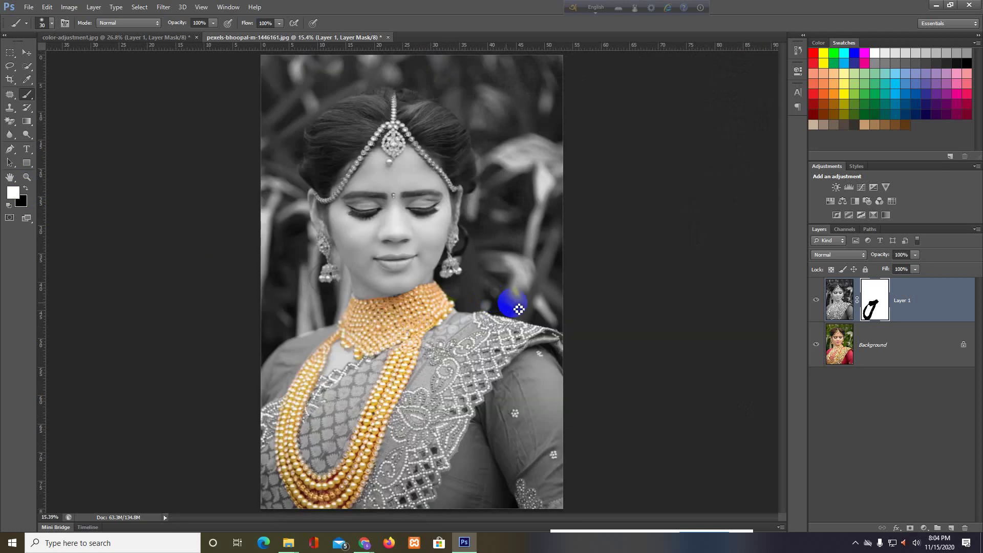
# - Switch to painting black and reveal gold on the maang tikka pendant
pyautogui.moveTo(285, 501); pyautogui.dragTo(339, 491)
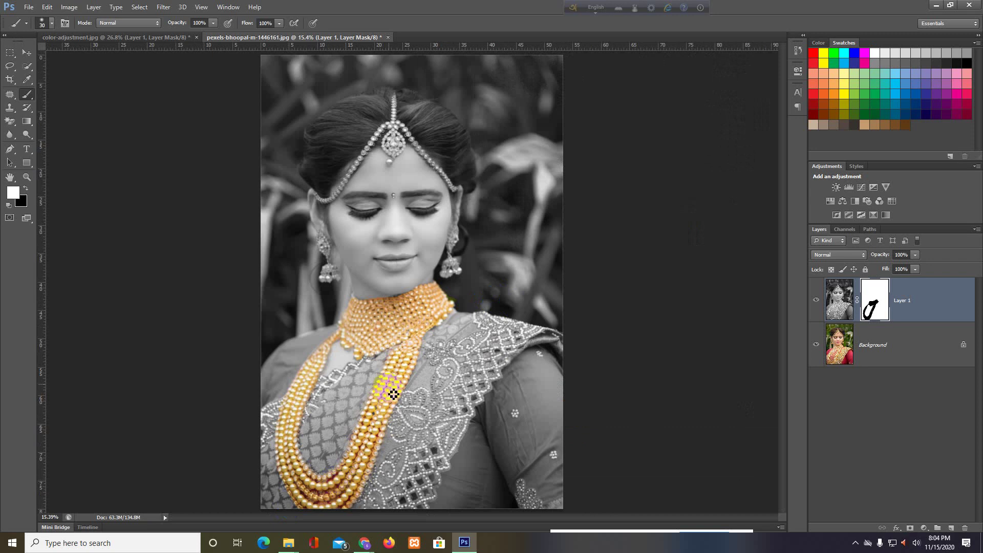
pyautogui.moveTo(373, 120)
pyautogui.mouseDown()
pyautogui.moveTo(401, 110)
pyautogui.moveTo(394, 148)
pyautogui.mouseUp()
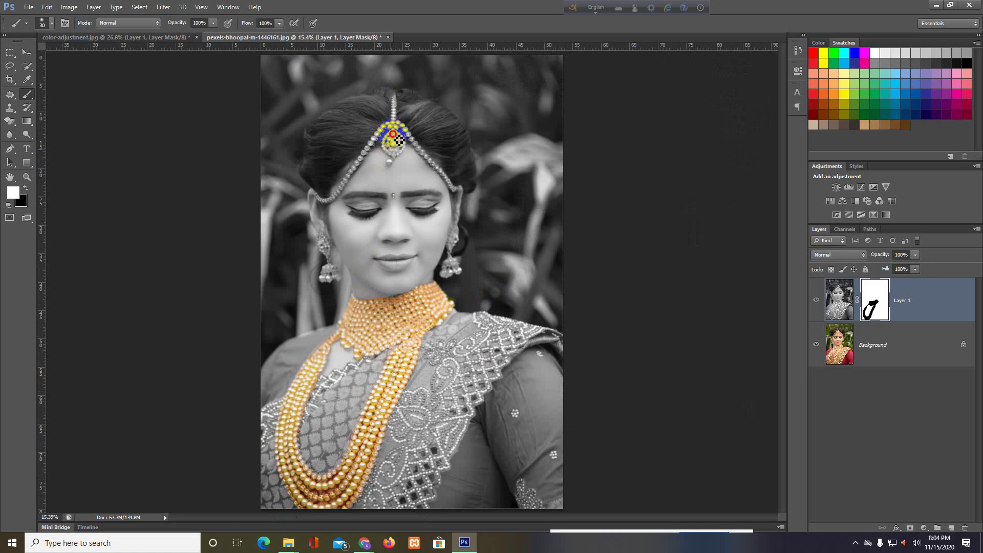
pyautogui.click(25, 188)
pyautogui.moveTo(301, 171)
pyautogui.mouseDown()
pyautogui.moveTo(394, 148)
pyautogui.moveTo(394, 156)
pyautogui.mouseUp()
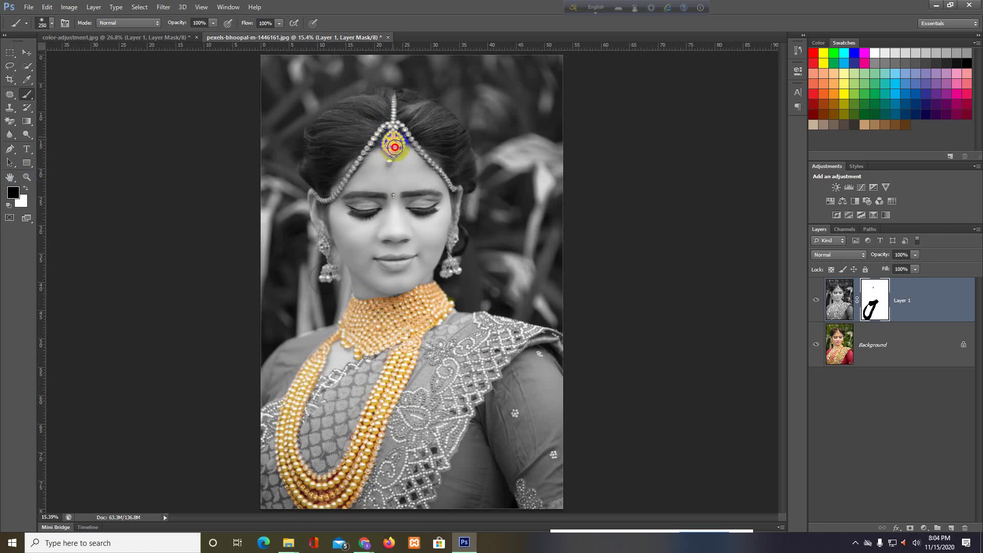
# - Reveal gold on both earrings and the head chain
pyautogui.moveTo(309, 245)
pyautogui.mouseDown()
pyautogui.moveTo(331, 276)
pyautogui.moveTo(331, 260)
pyautogui.mouseUp()
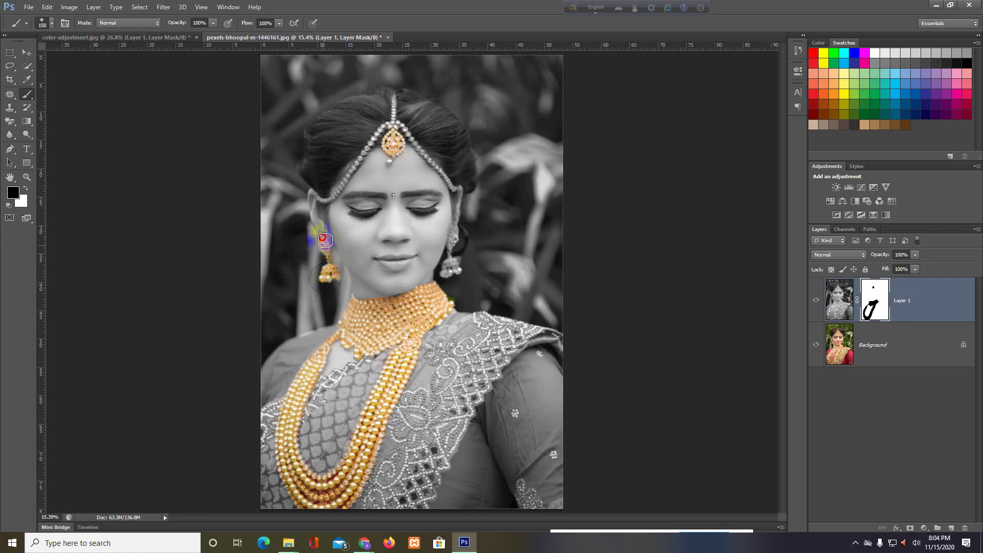
pyautogui.moveTo(332, 261); pyautogui.dragTo(323, 237)
pyautogui.moveTo(454, 263); pyautogui.dragTo(459, 236)
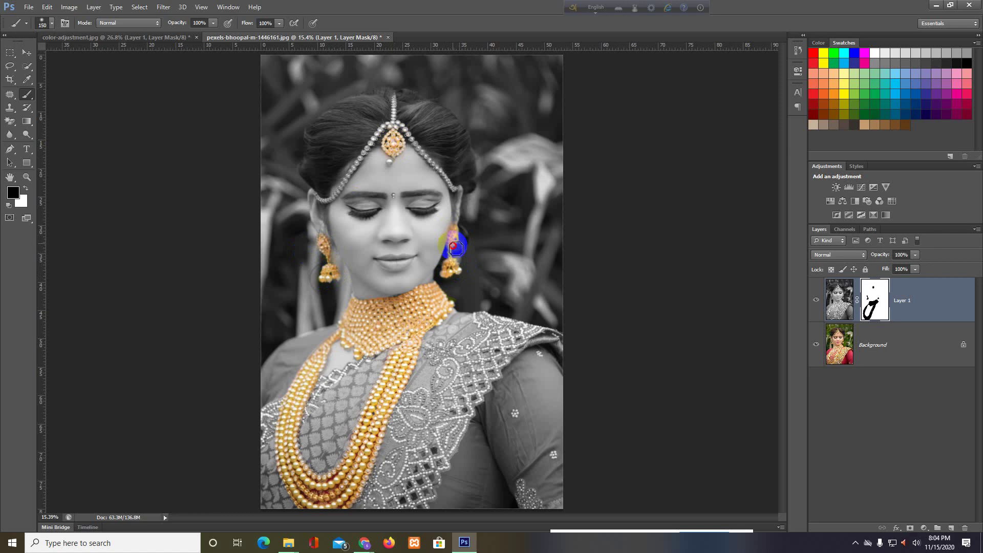
pyautogui.moveTo(460, 236)
pyautogui.mouseDown()
pyautogui.moveTo(461, 188)
pyautogui.moveTo(391, 116)
pyautogui.moveTo(332, 205)
pyautogui.moveTo(318, 189)
pyautogui.mouseUp()
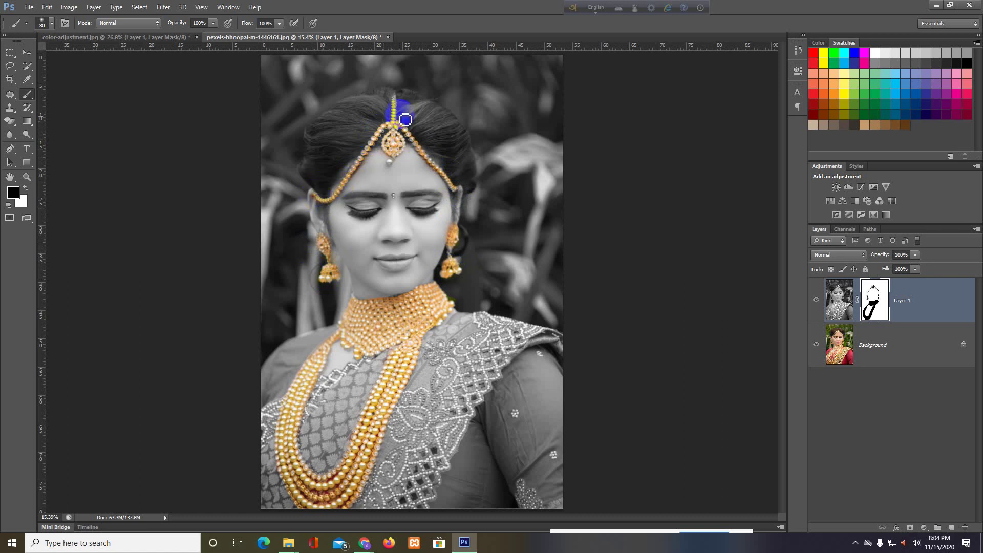
pyautogui.moveTo(399, 110)
pyautogui.mouseDown()
pyautogui.moveTo(399, 100)
pyautogui.moveTo(393, 167)
pyautogui.mouseUp()
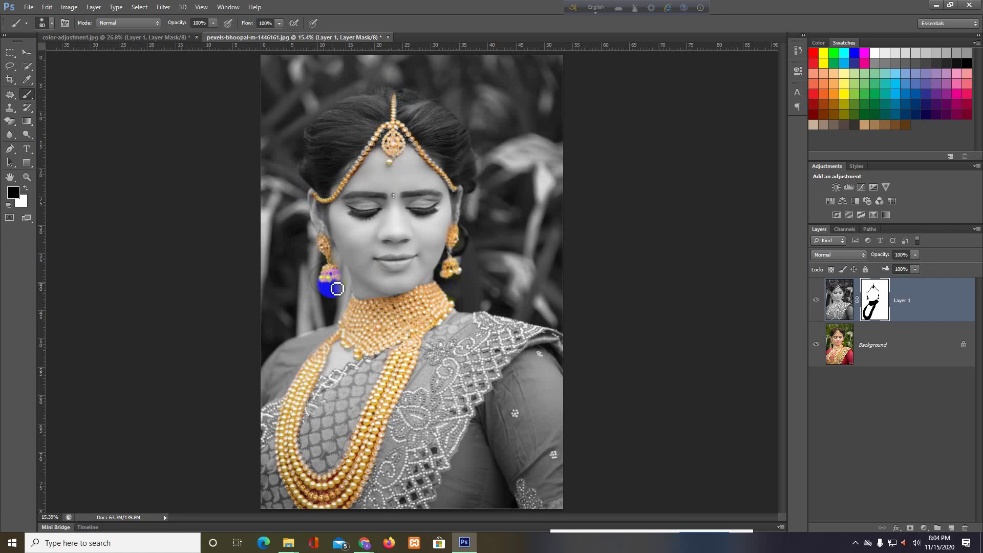
pyautogui.moveTo(450, 418)
pyautogui.mouseDown()
pyautogui.moveTo(468, 422)
pyautogui.moveTo(480, 376)
pyautogui.moveTo(468, 379)
pyautogui.mouseUp()
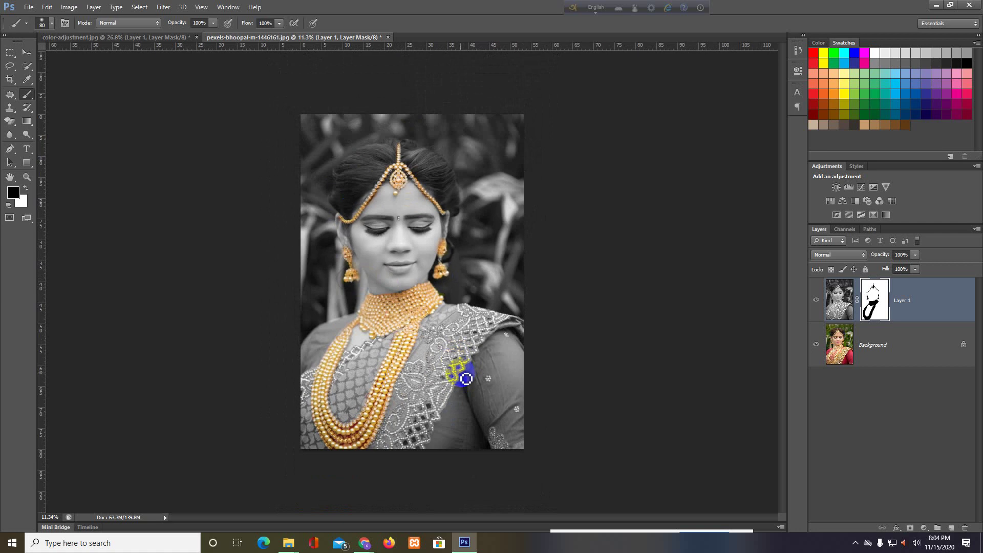
# - Switch to Chrome and bring up the Course Module PDF in Google Drive
pyautogui.click(365, 542)
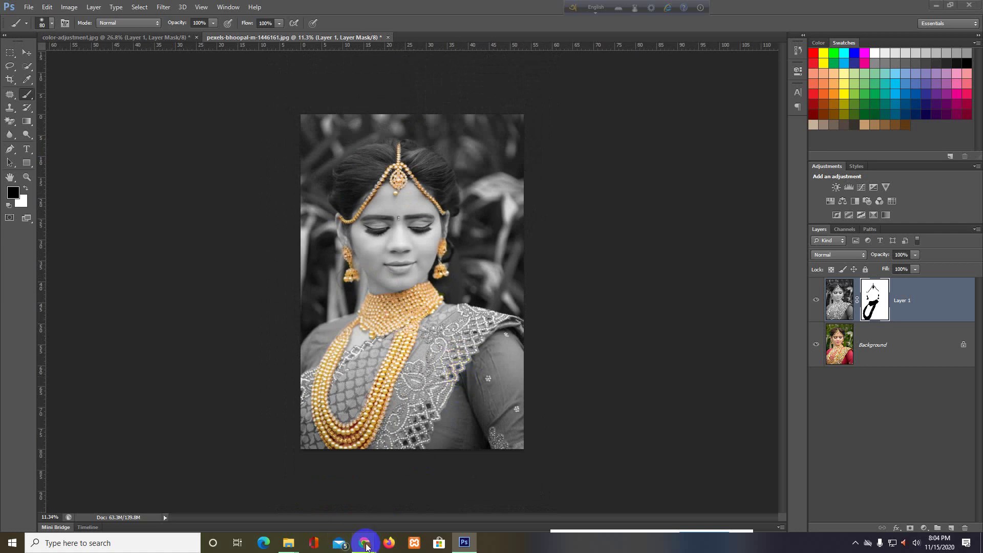
pyautogui.click(333, 528)
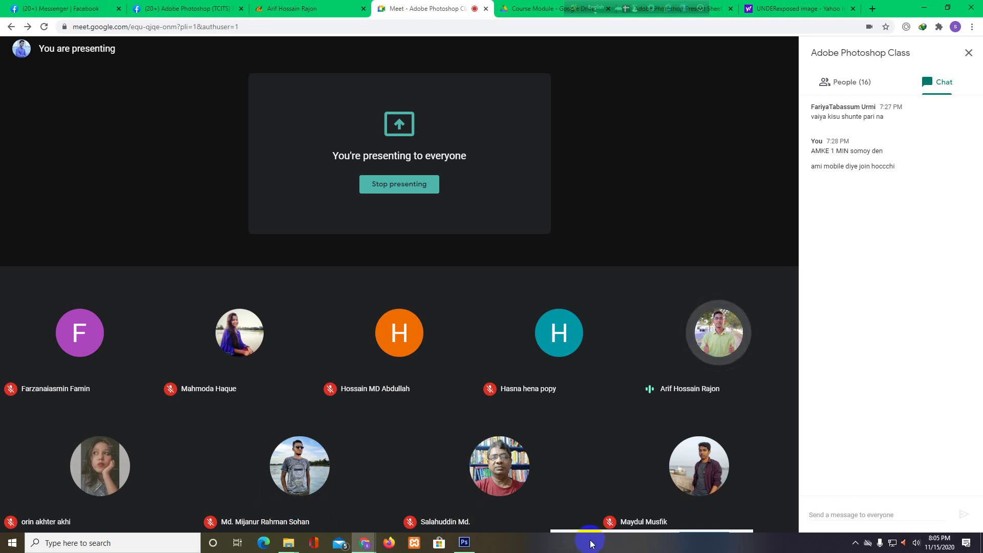
pyautogui.click(545, 9)
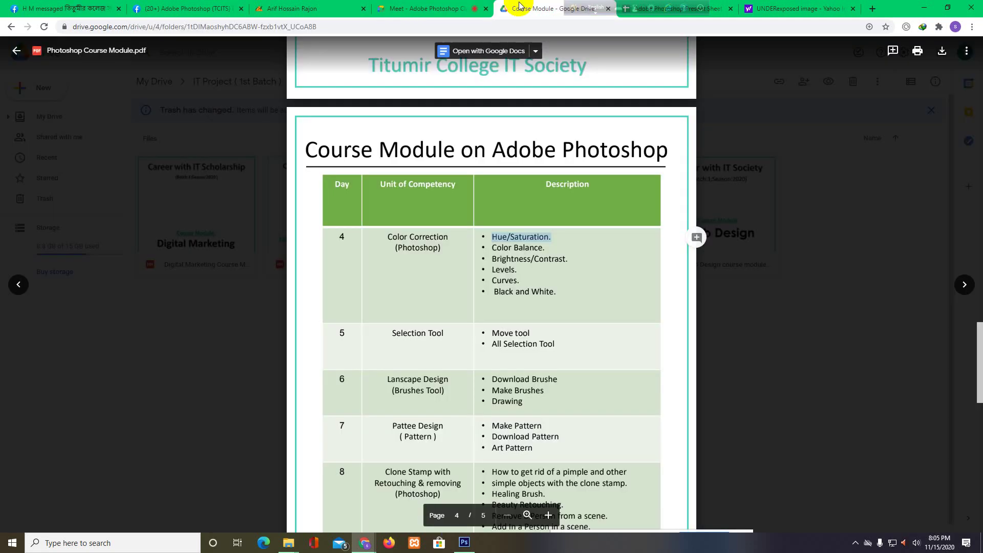
pyautogui.click(561, 289)
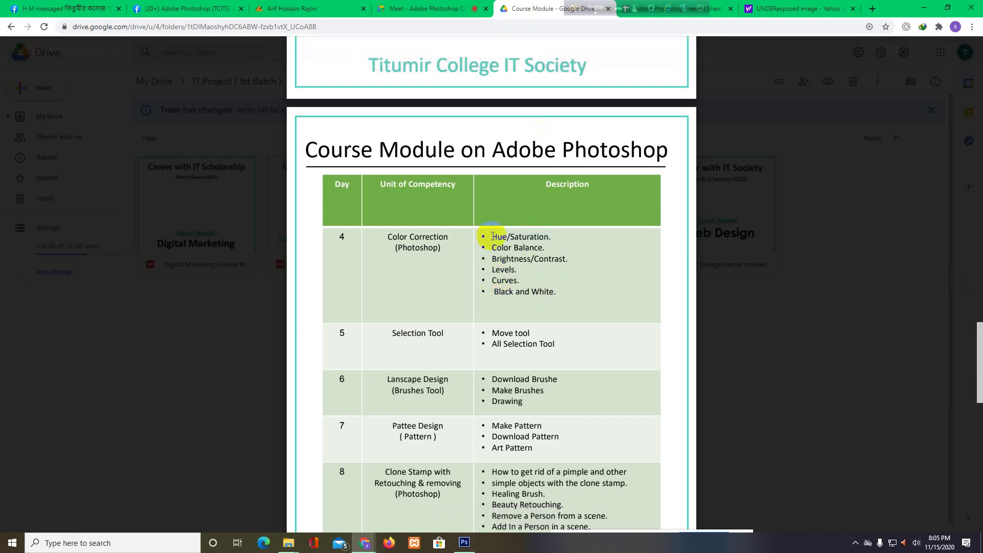
# - Highlight the Day 4 topics: Hue/Saturation, Color Balance and Brightness/Contrast
pyautogui.moveTo(491, 236); pyautogui.dragTo(557, 291)
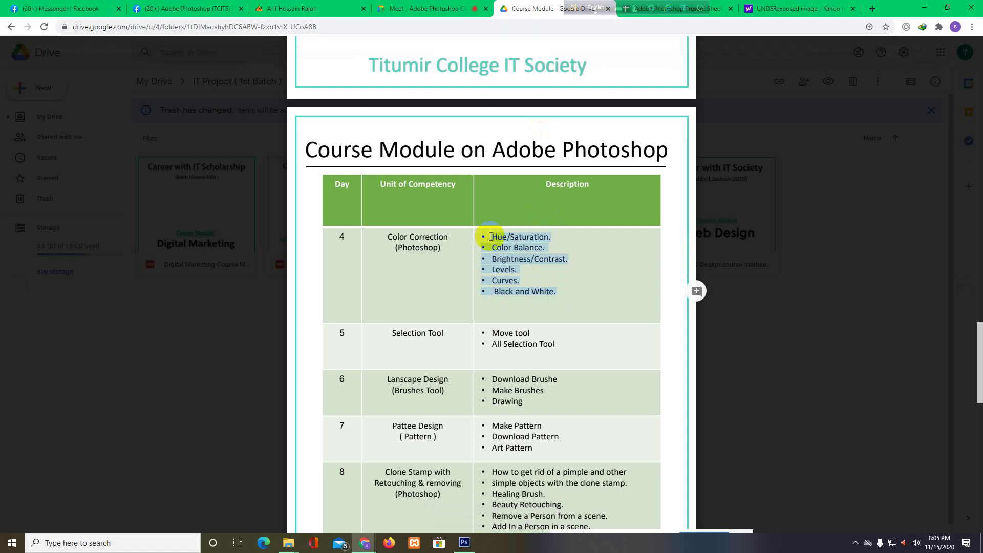
pyautogui.moveTo(492, 236); pyautogui.dragTo(537, 248)
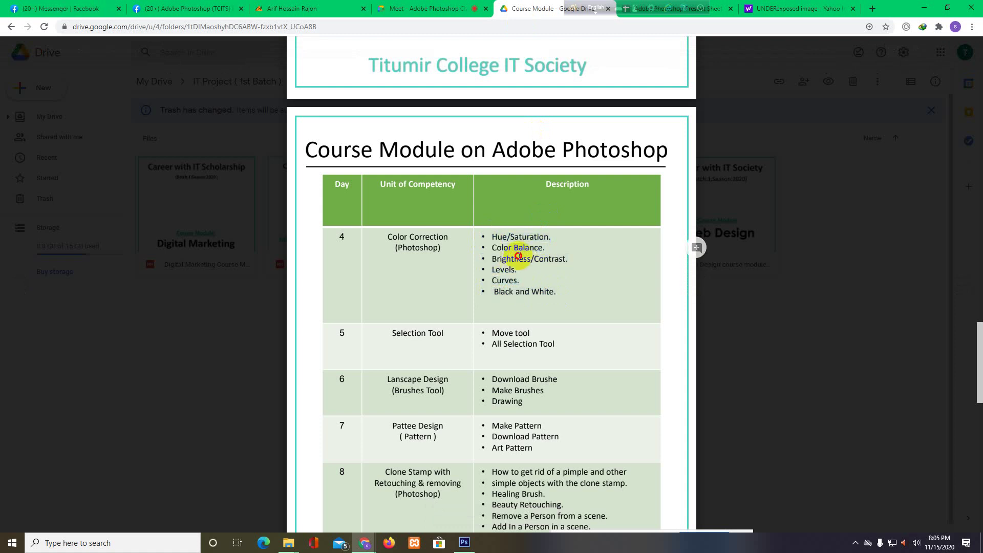
pyautogui.moveTo(492, 259); pyautogui.dragTo(567, 259)
pyautogui.click(507, 270)
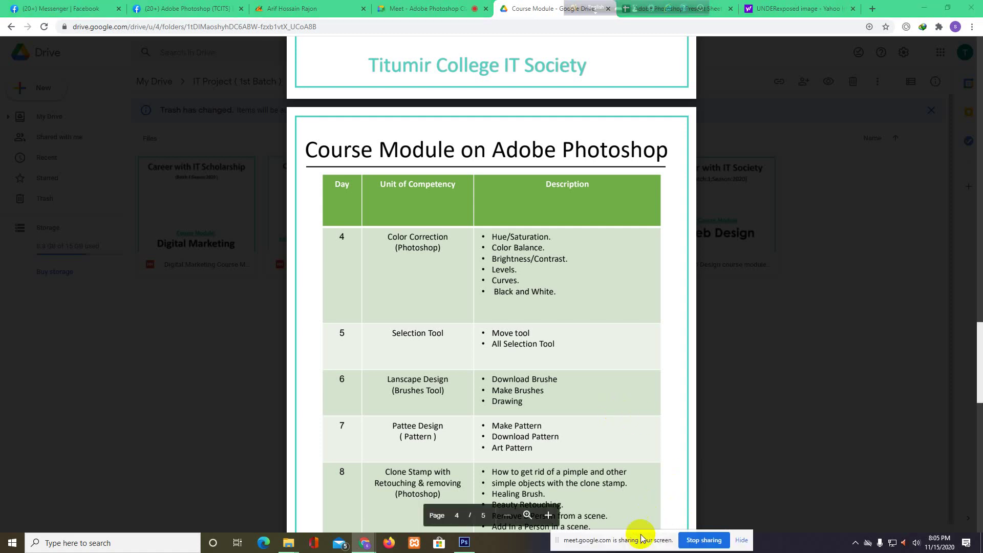
pyautogui.moveTo(641, 538); pyautogui.dragTo(644, 478)
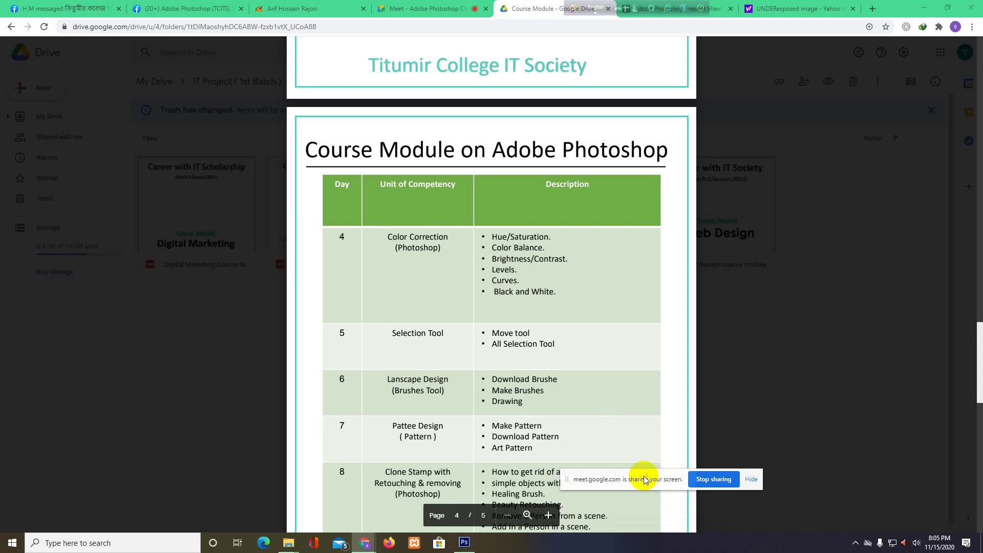
# - Return to the Meet call, browse the participant list, then show the chat messages
pyautogui.click(426, 11)
pyautogui.click(531, 93)
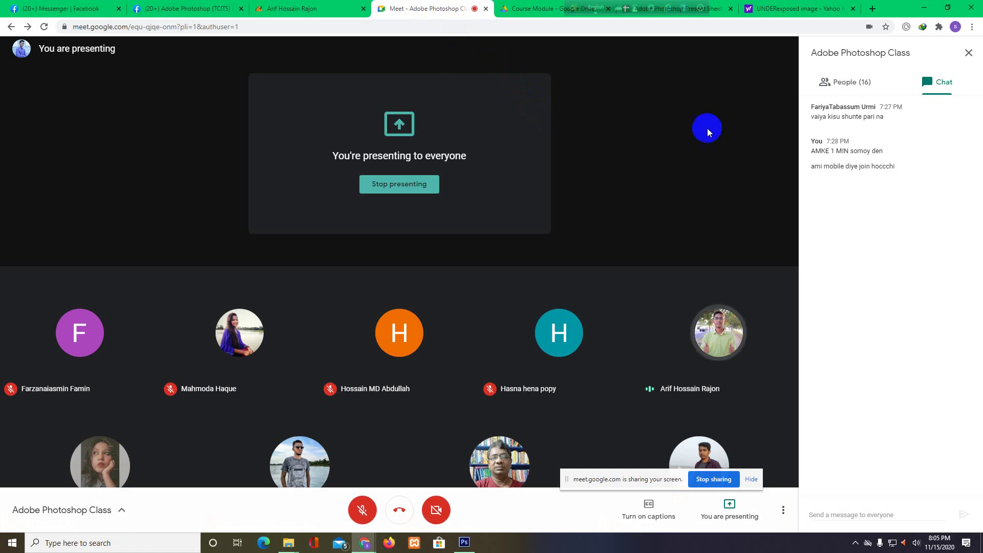
pyautogui.click(854, 83)
pyautogui.moveTo(874, 496)
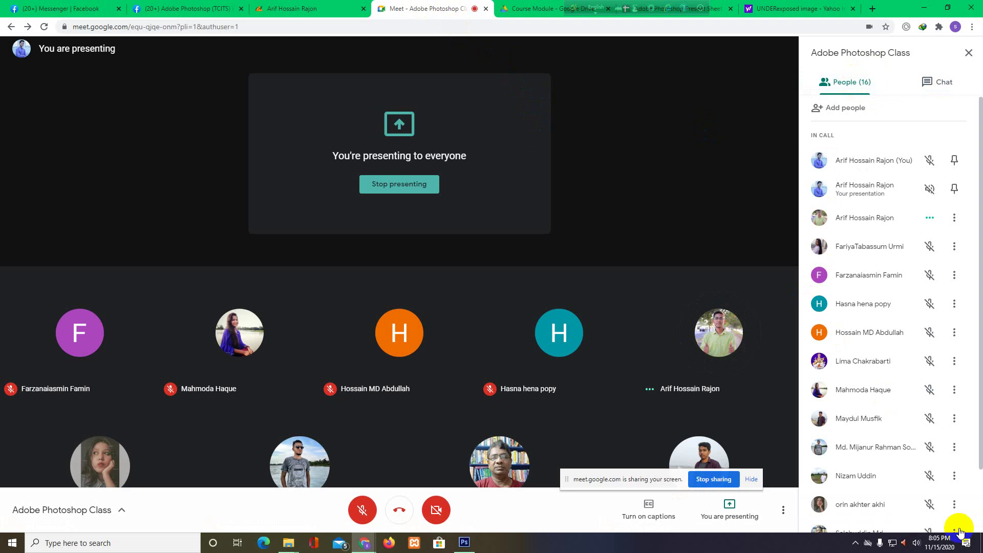
pyautogui.scroll(-2, 953, 522)
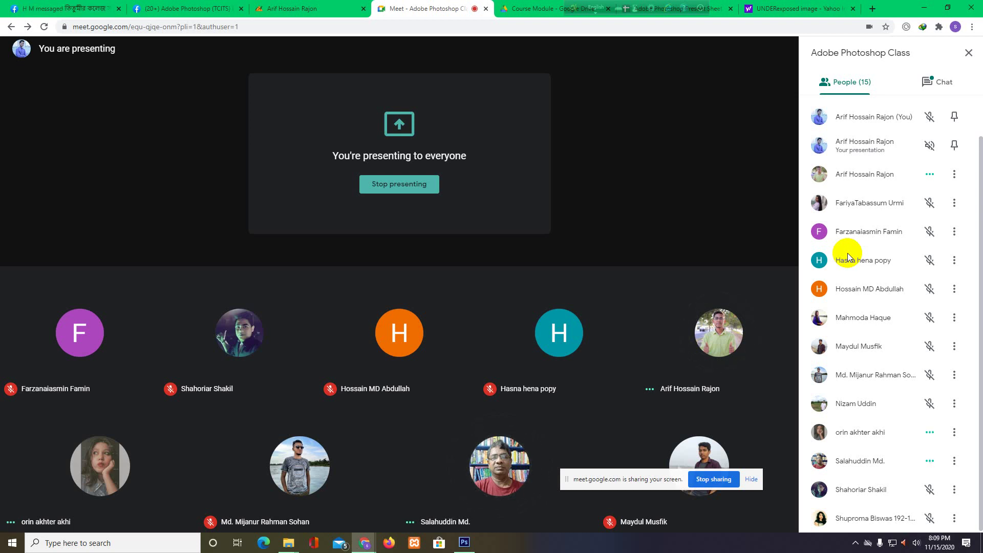
pyautogui.click(922, 82)
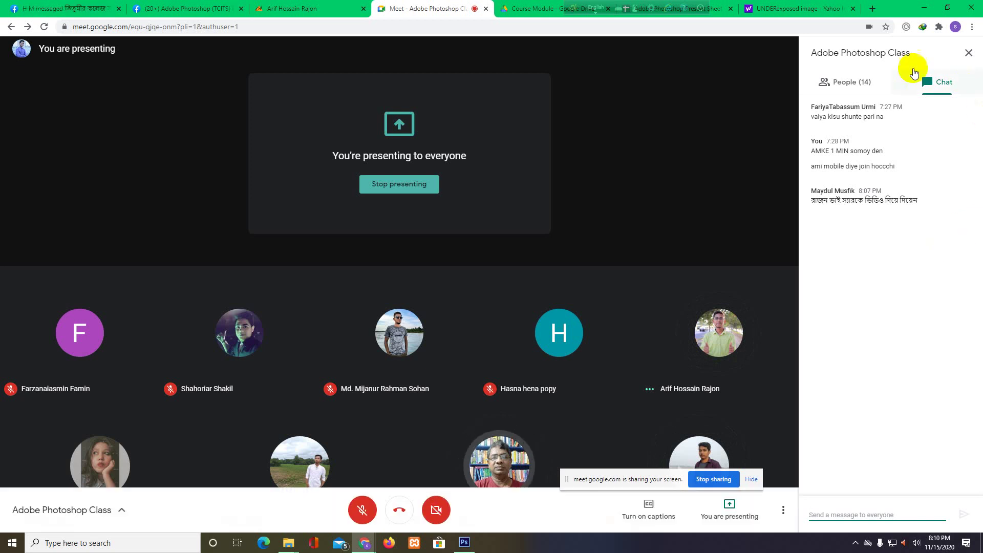
# - Show the 12-person participant list and reveal the taskbar's hidden icons
pyautogui.click(877, 87)
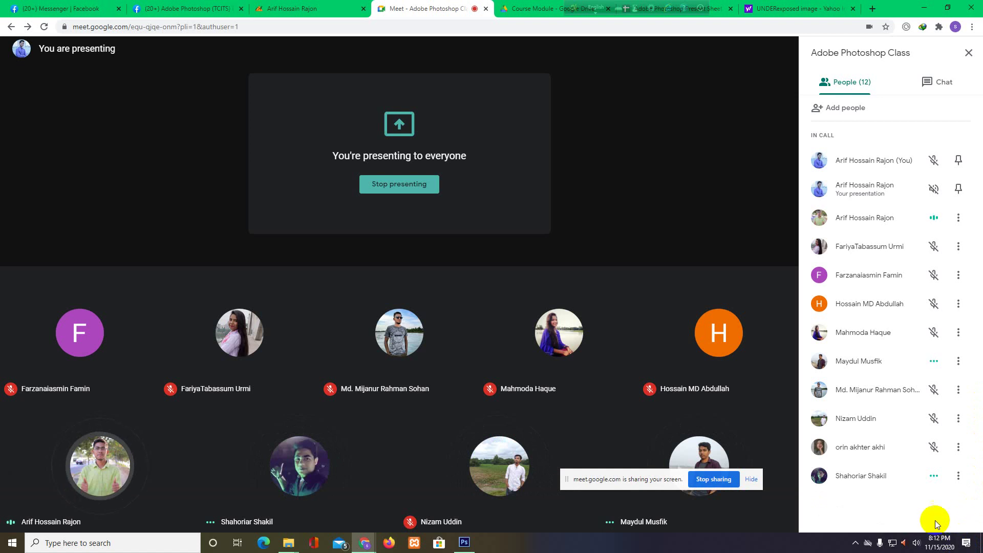
pyautogui.click(856, 545)
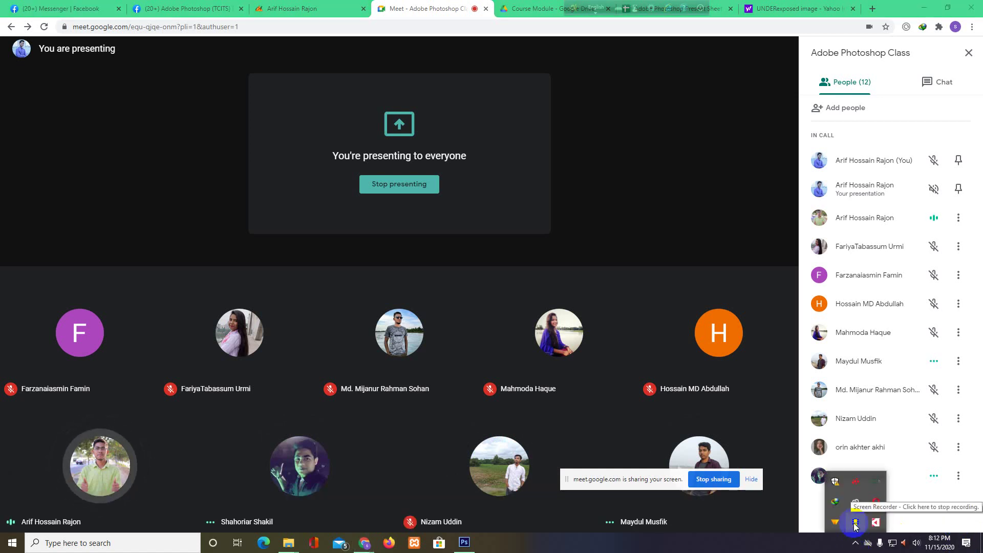